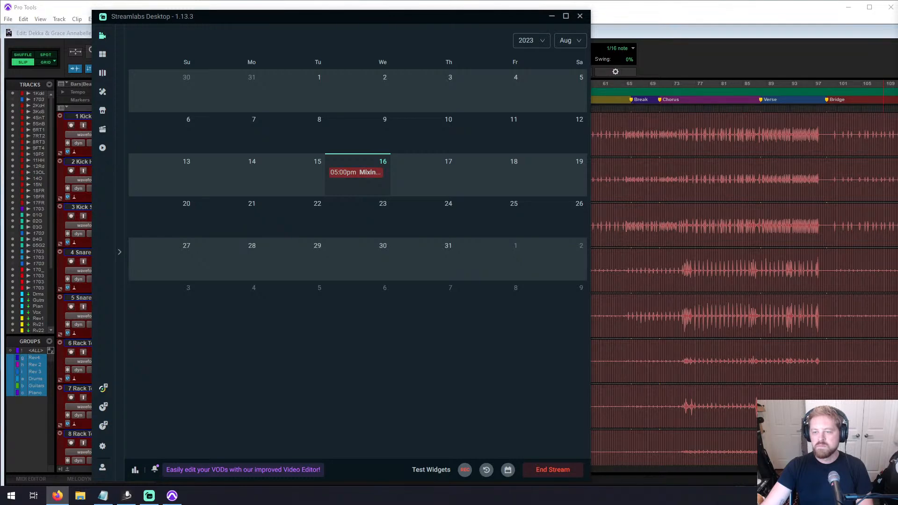
Step: Minimize Streamlabs Desktop, switch to the Pro Tools session, and place the edit cursor within the first chorus on the Kick In track
click(551, 17)
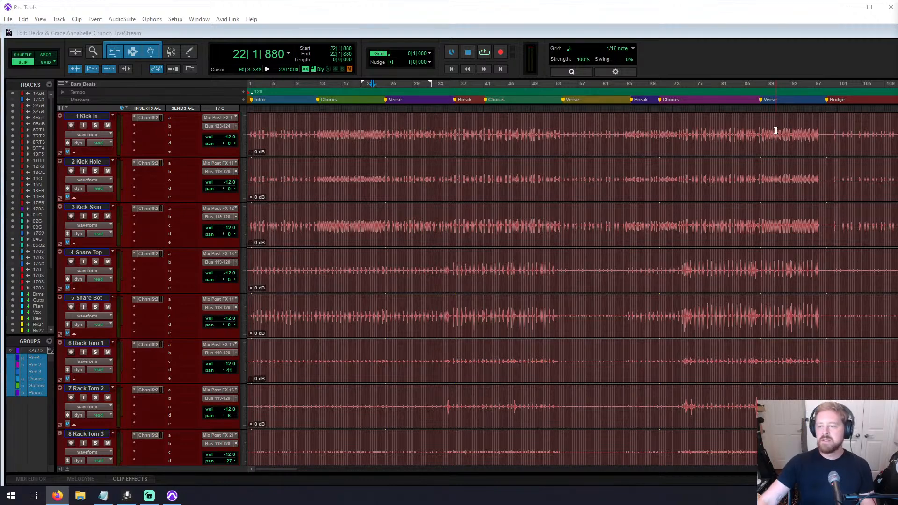
click(744, 70)
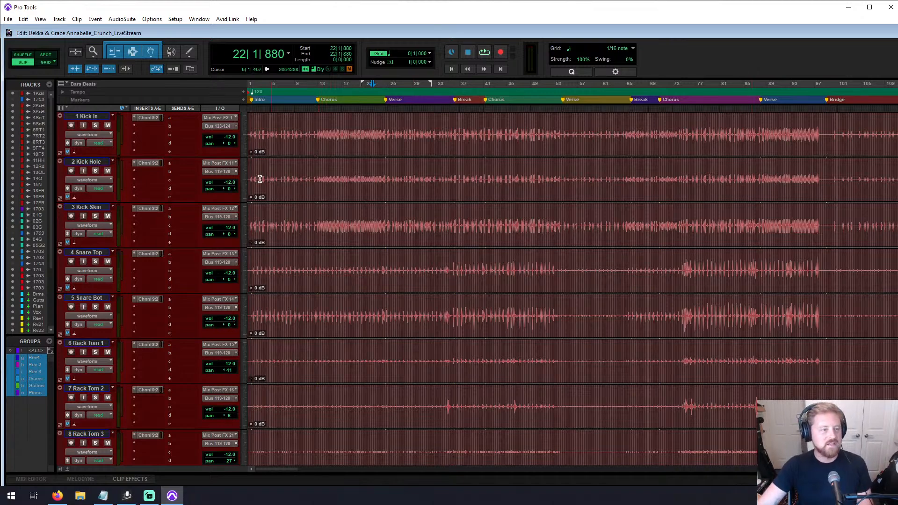
click(346, 134)
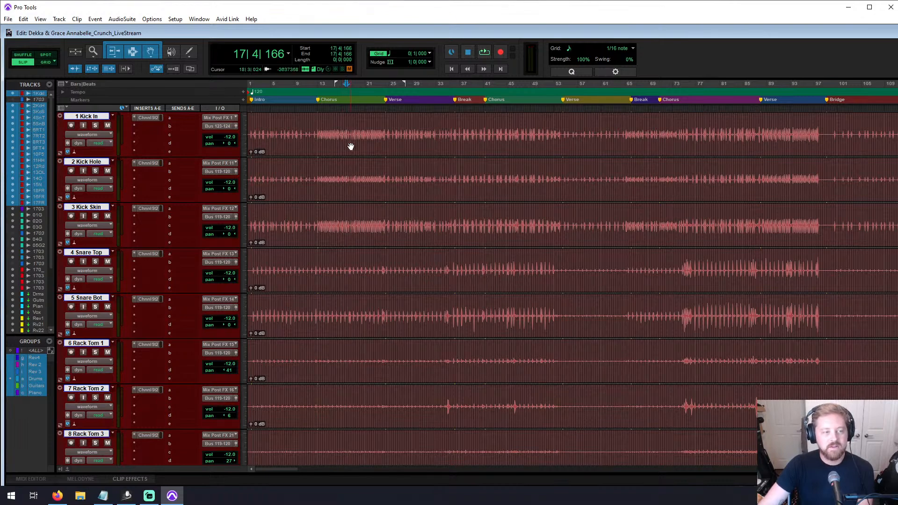
Step: Review the session's track layout and routing, from the drum tracks through the submix, reverb and delay tracks to Submaster, Mix01 and Master 1
scroll(355, 162, down, 10)
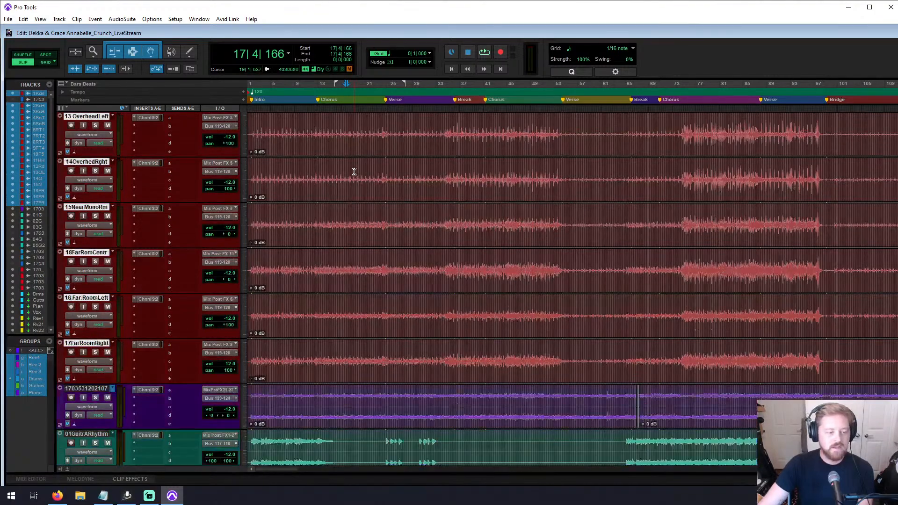
scroll(355, 170, down, 20)
scroll(356, 169, down, 5)
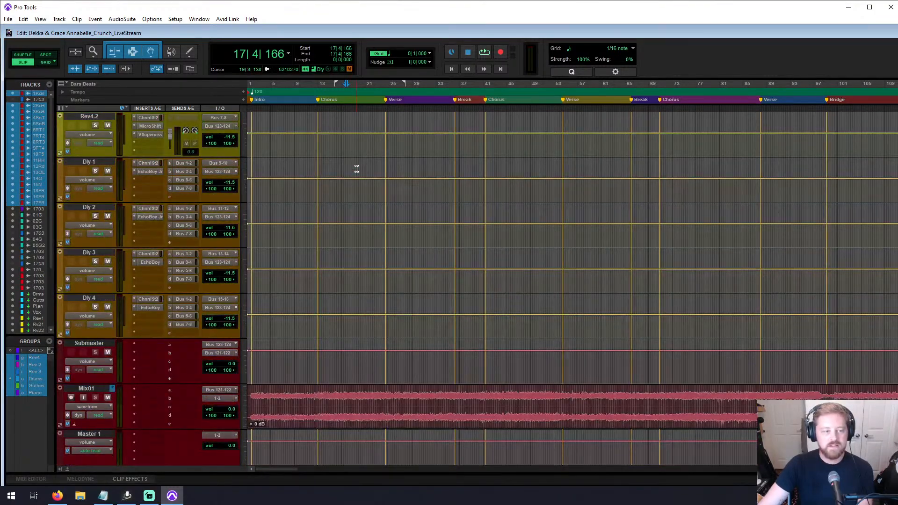
scroll(354, 172, up, 15)
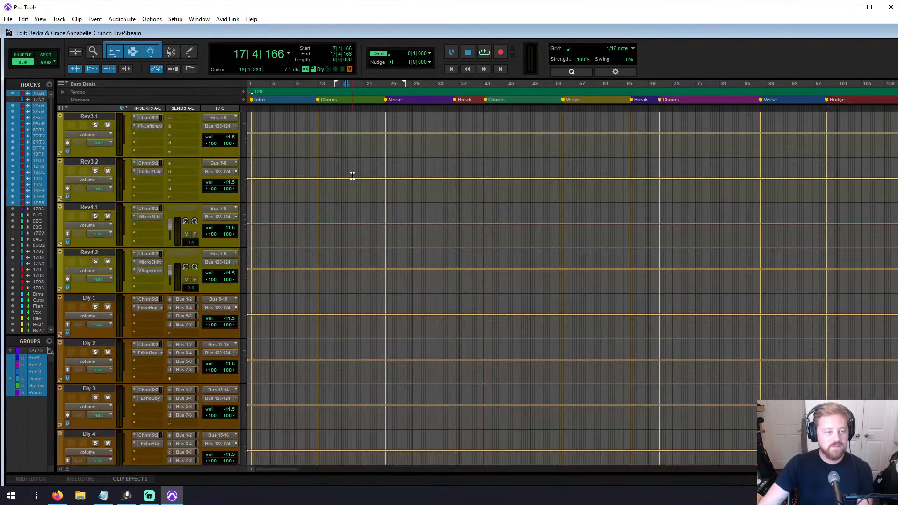
scroll(353, 175, up, 10)
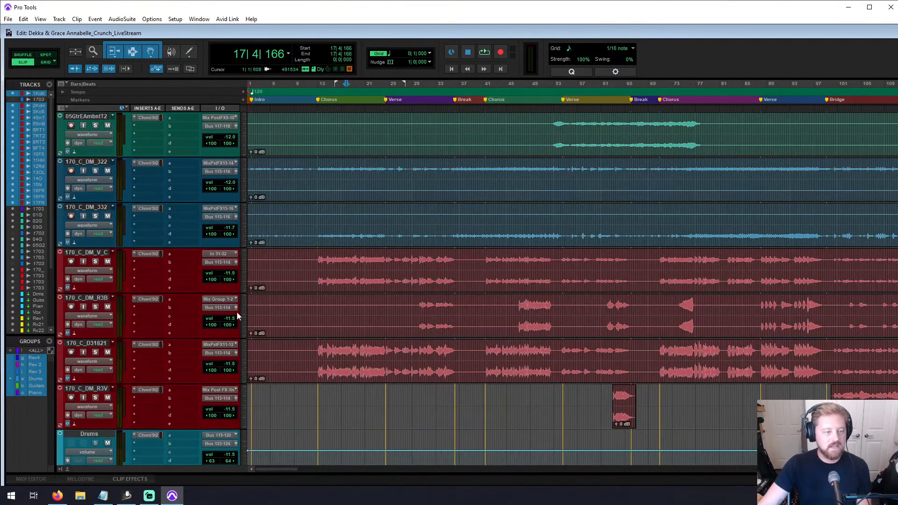
scroll(195, 298, down, 5)
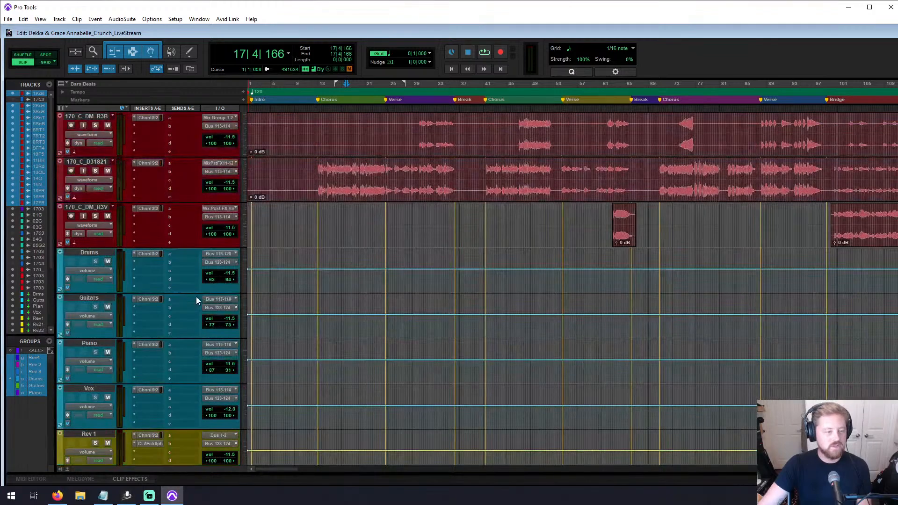
scroll(181, 326, down, 12)
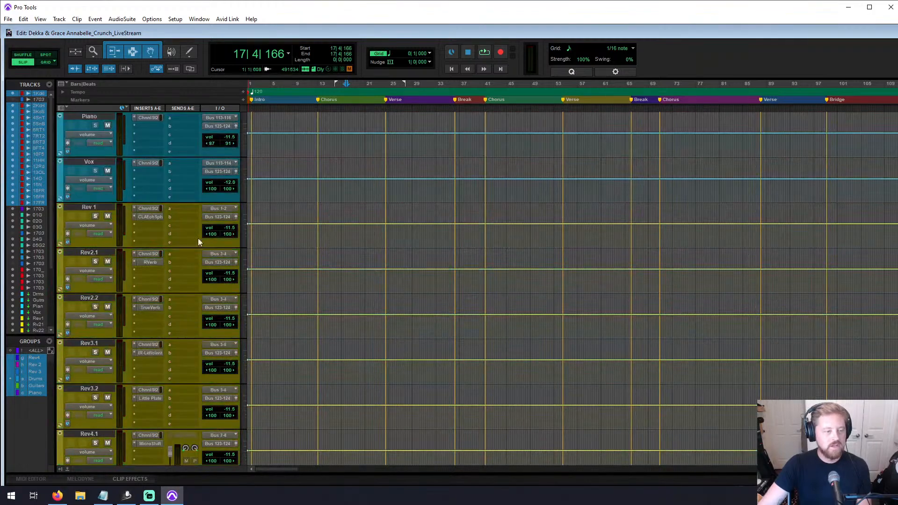
scroll(196, 273, down, 3)
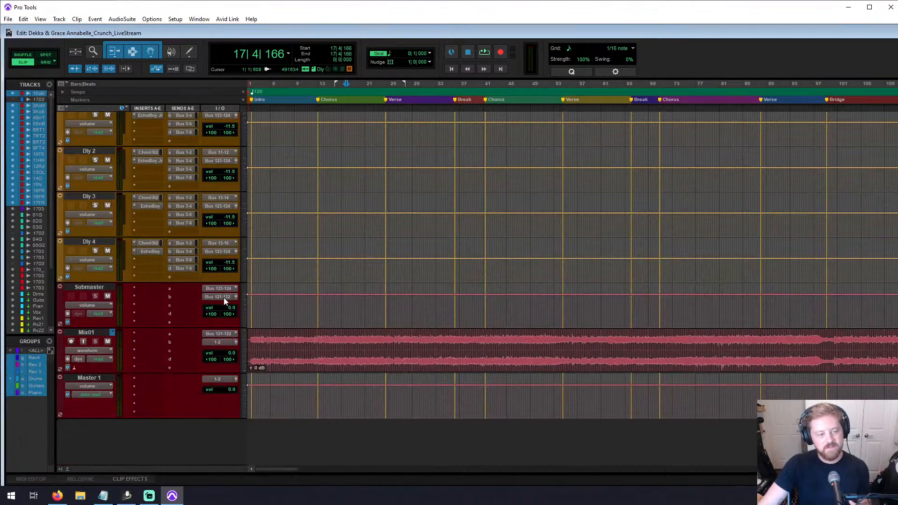
Step: Select the Mix01 track and turn on its input monitoring
click(92, 332)
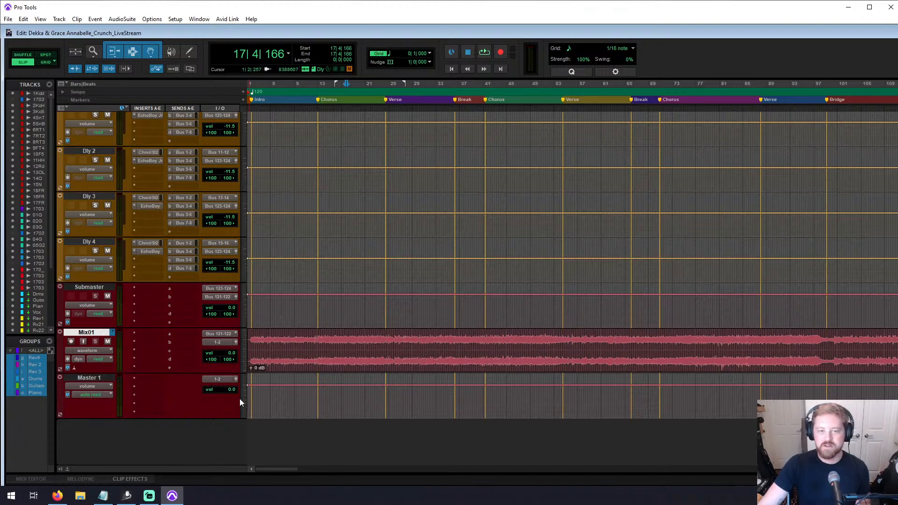
click(83, 342)
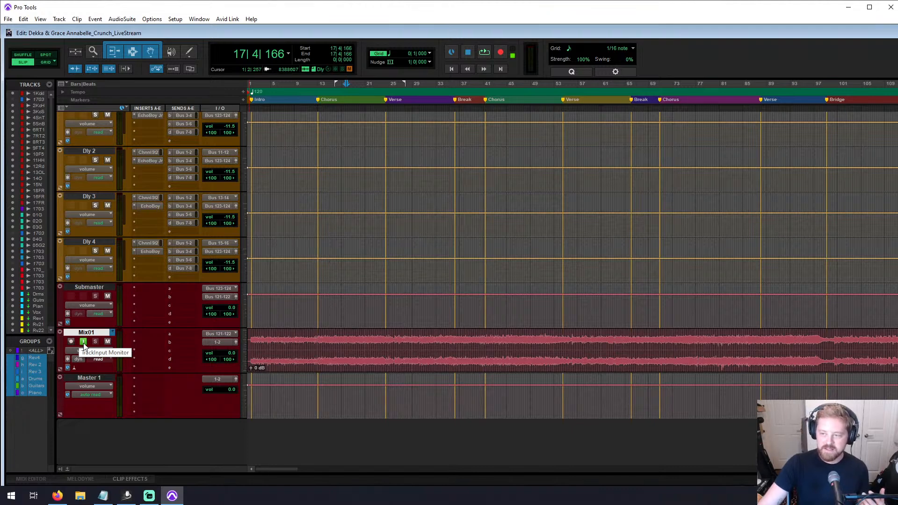
click(84, 343)
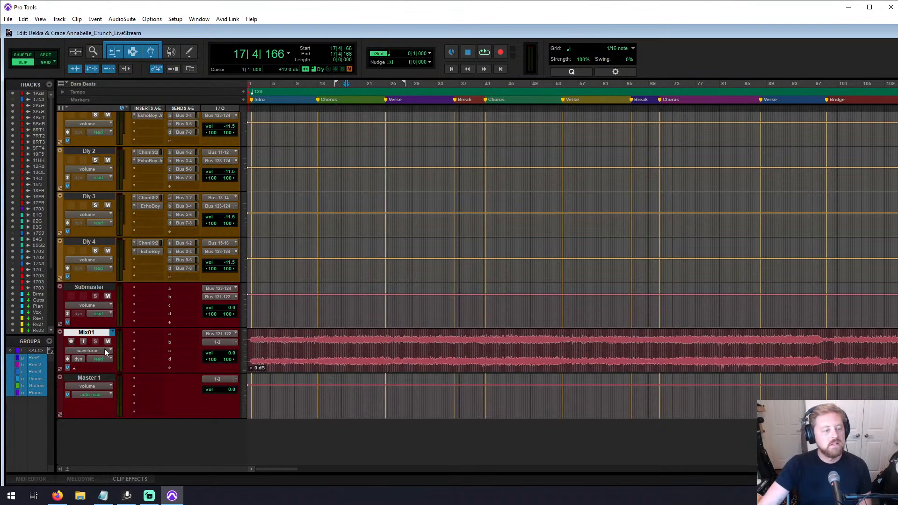
click(82, 340)
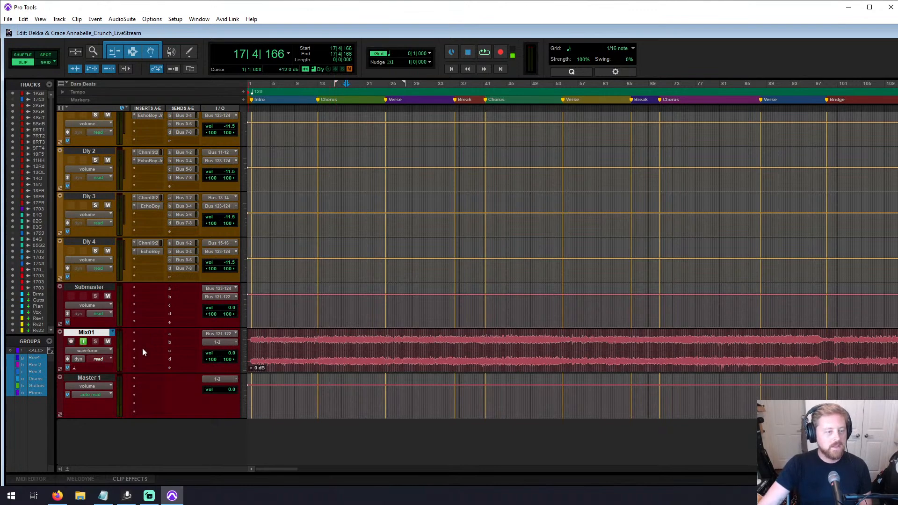
Step: Open the SSL Native Channel Strip 2 insert on the Guitars submix track, inspect its dynamics section, and close the plug-in window
scroll(142, 347, up, 6)
scroll(161, 348, up, 6)
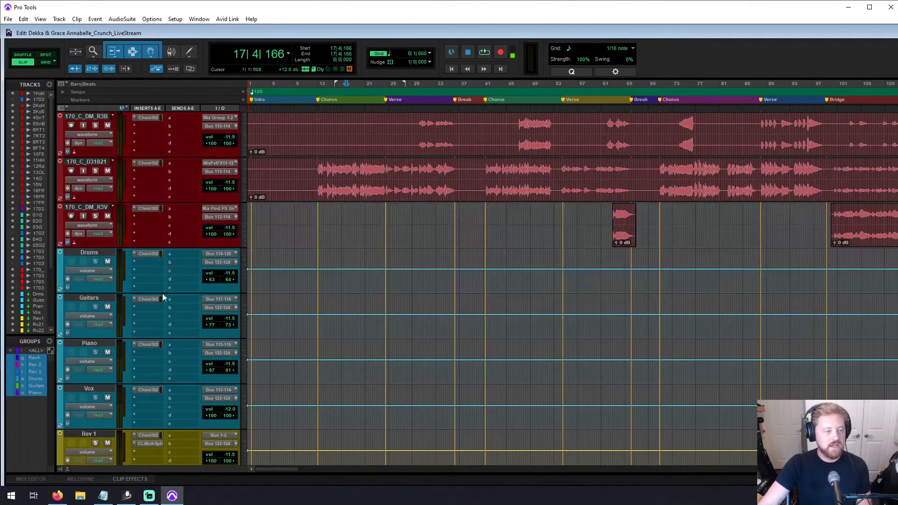
click(149, 299)
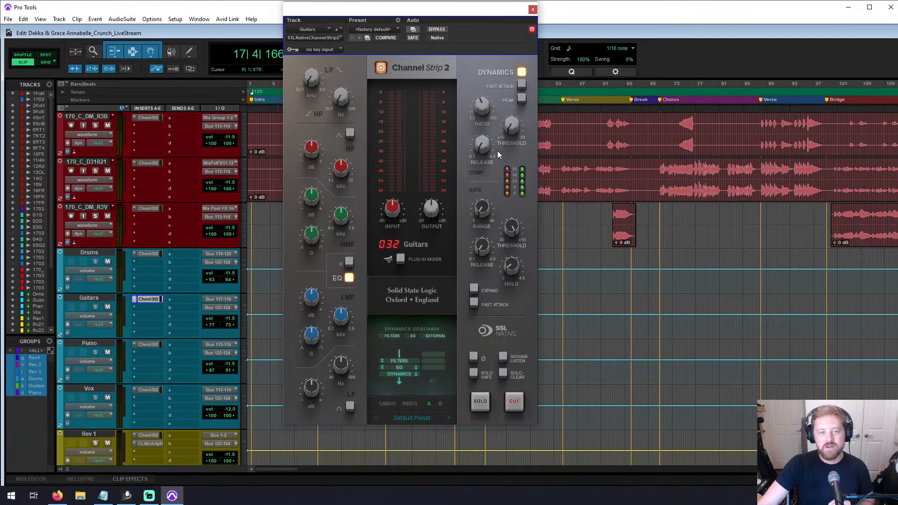
mouse_move(485, 113)
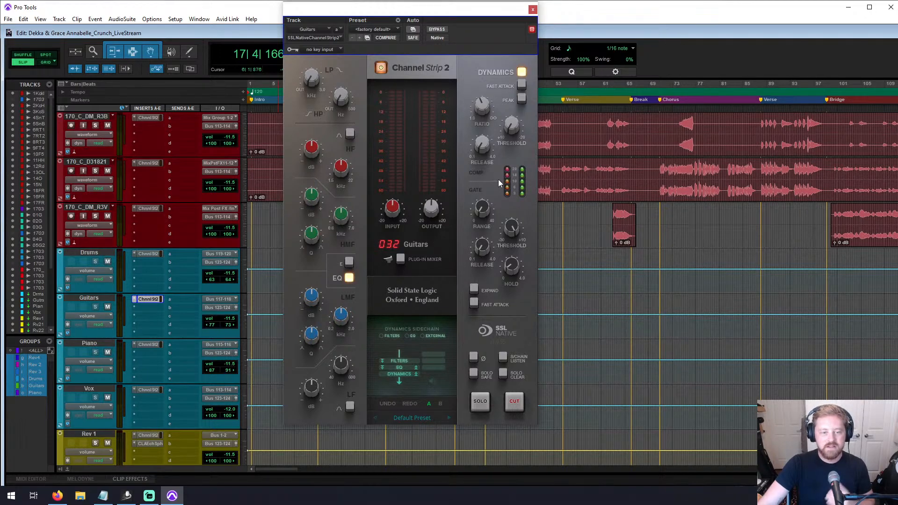
click(532, 10)
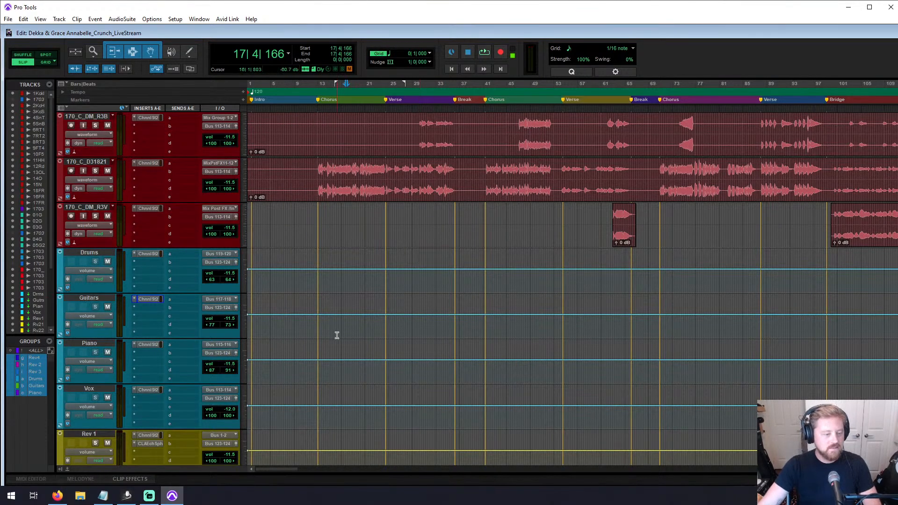
Step: Briefly view the channel strip insert on the Rev 1 track and close it
scroll(337, 334, down, 4)
scroll(346, 332, down, 2)
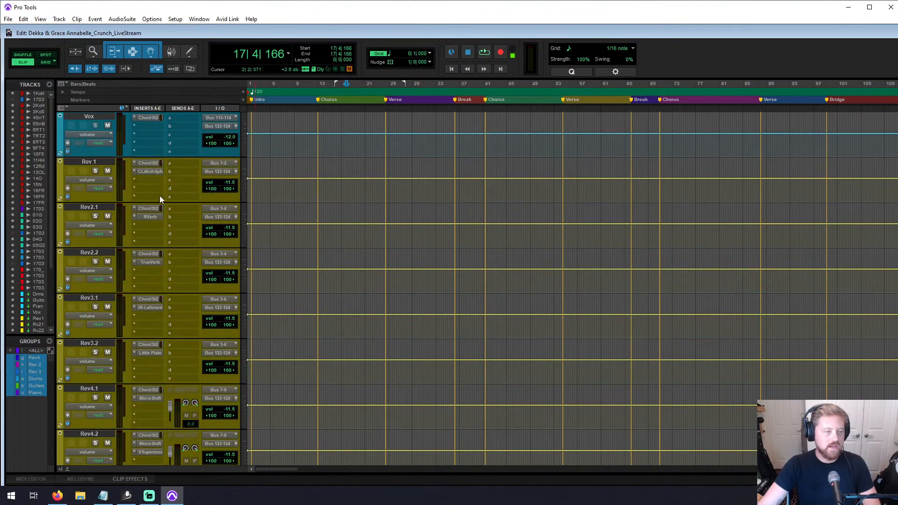
click(147, 162)
click(147, 162)
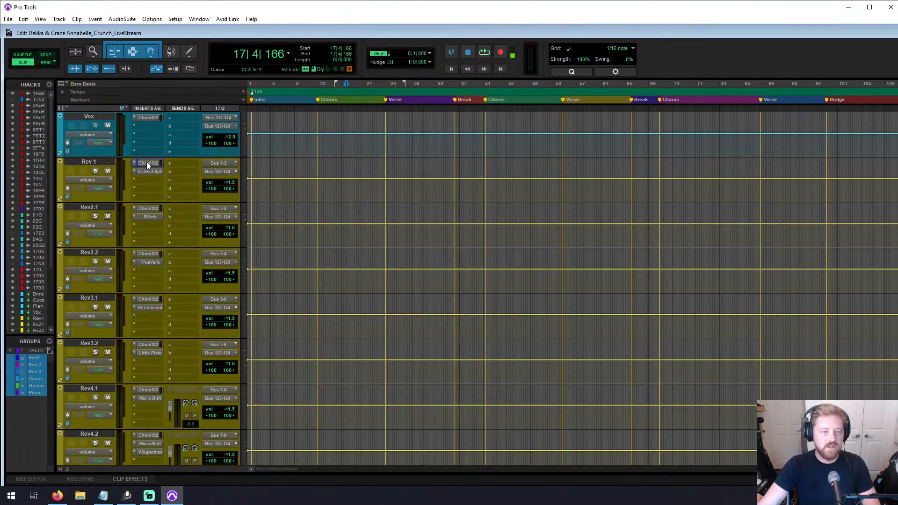
Step: Examine the channel strip inserts and bus routing across the drum, guitar, piano, vocal, submix and effects tracks through to Mix01
scroll(171, 231, down, 3)
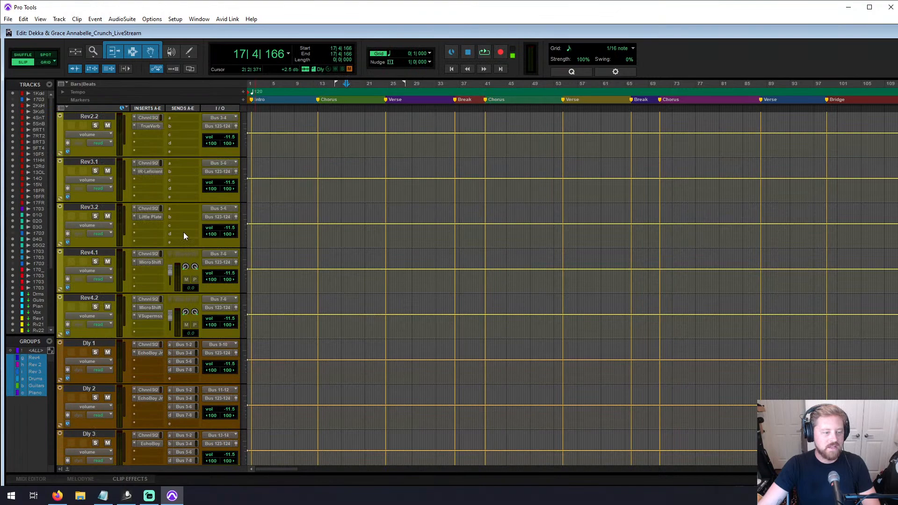
scroll(181, 231, up, 15)
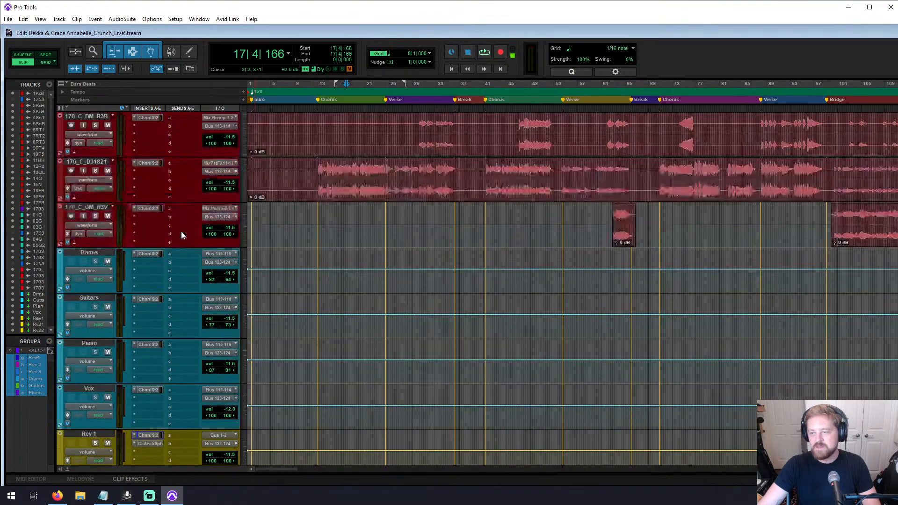
scroll(187, 189, up, 11)
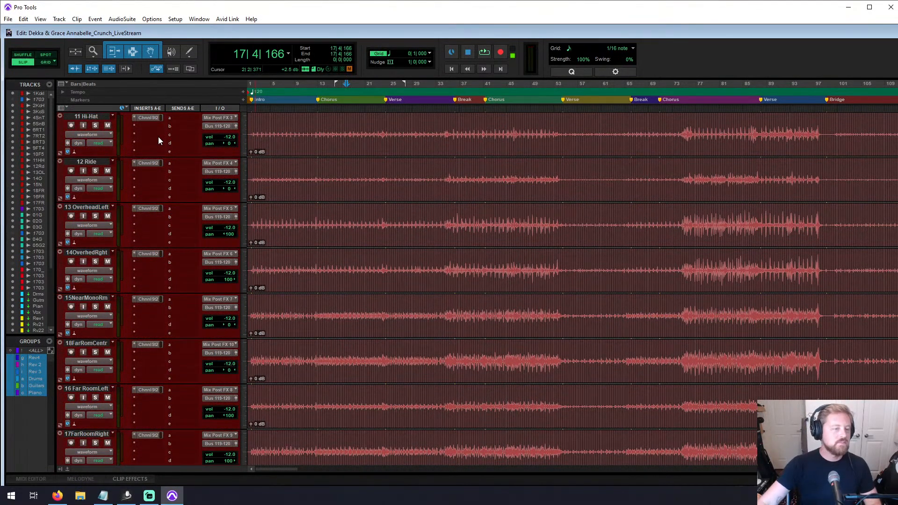
scroll(154, 164, up, 2)
scroll(155, 164, up, 5)
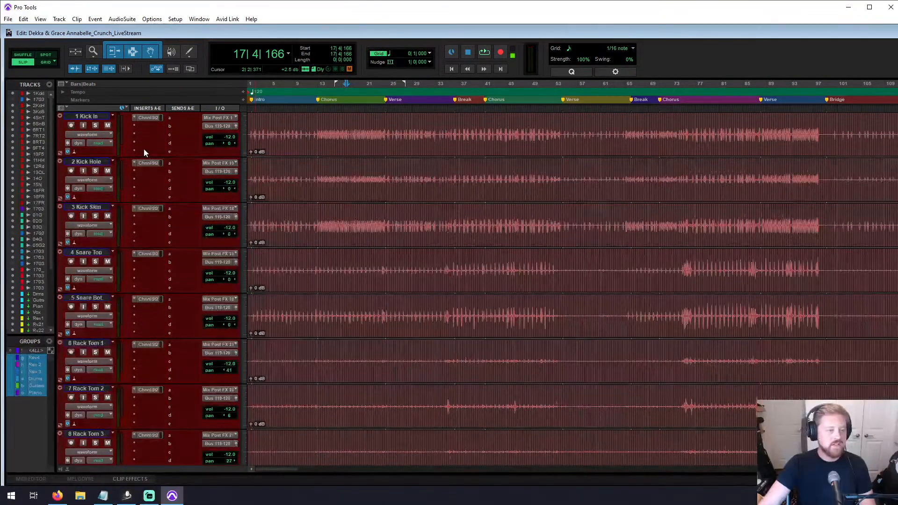
scroll(123, 145, down, 12)
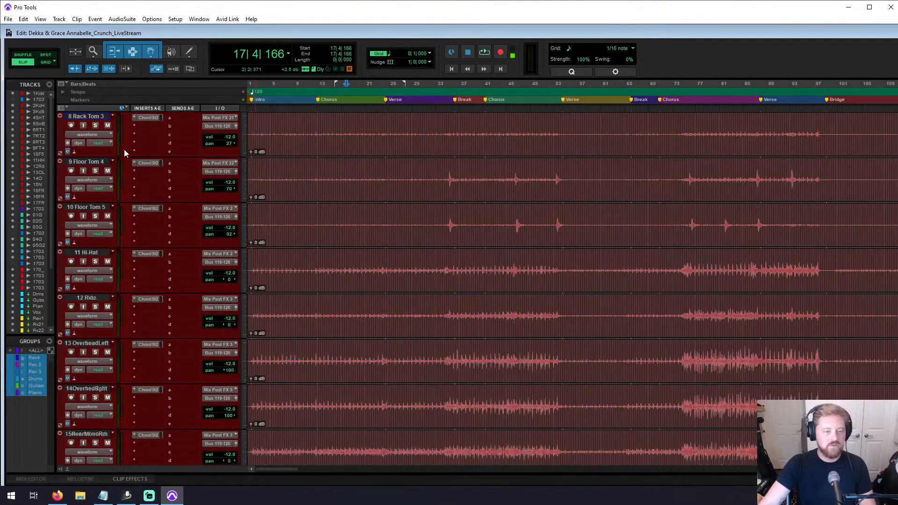
scroll(119, 232, down, 5)
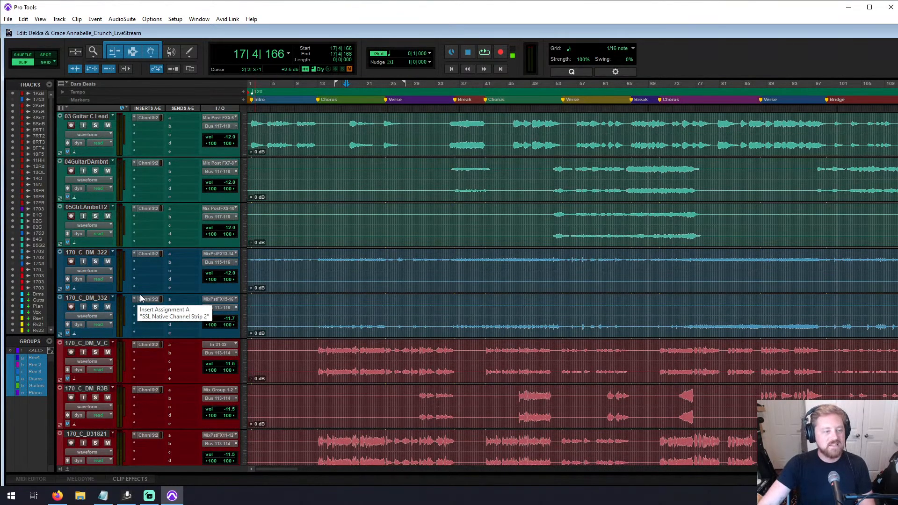
scroll(155, 299, down, 4)
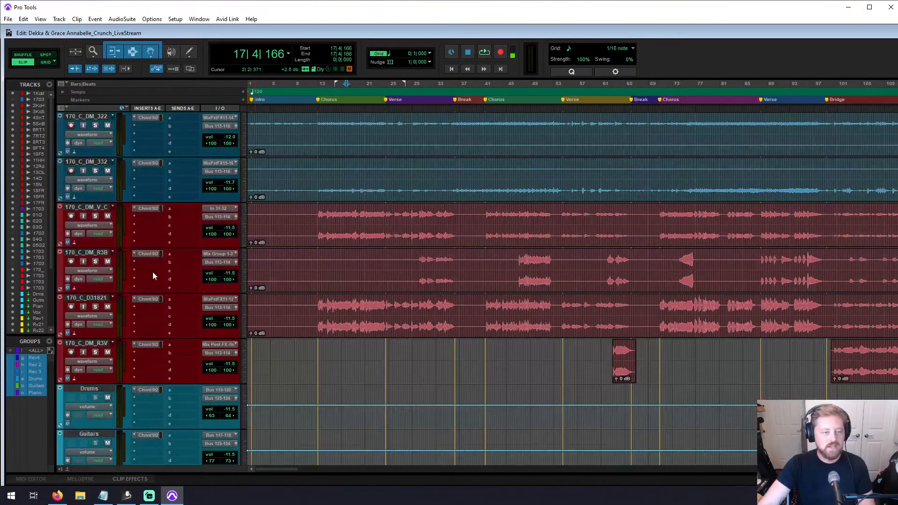
scroll(153, 333, down, 2)
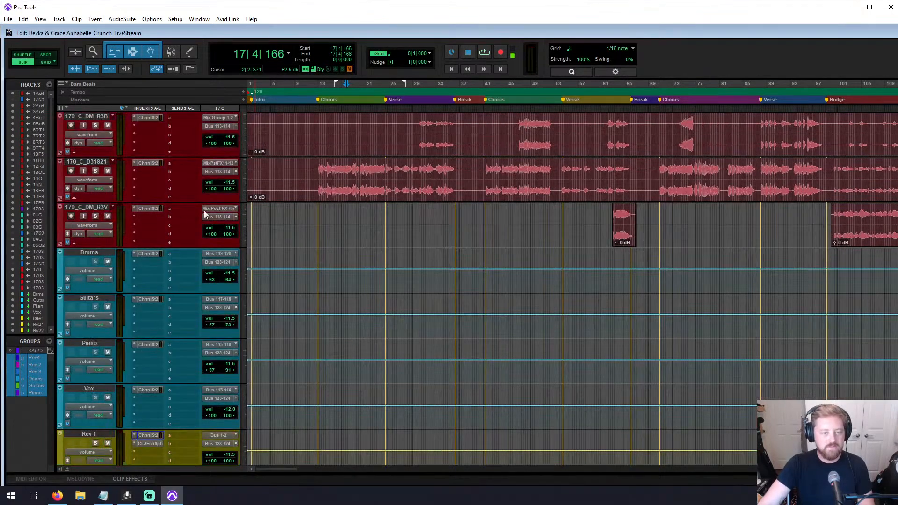
scroll(171, 327, down, 10)
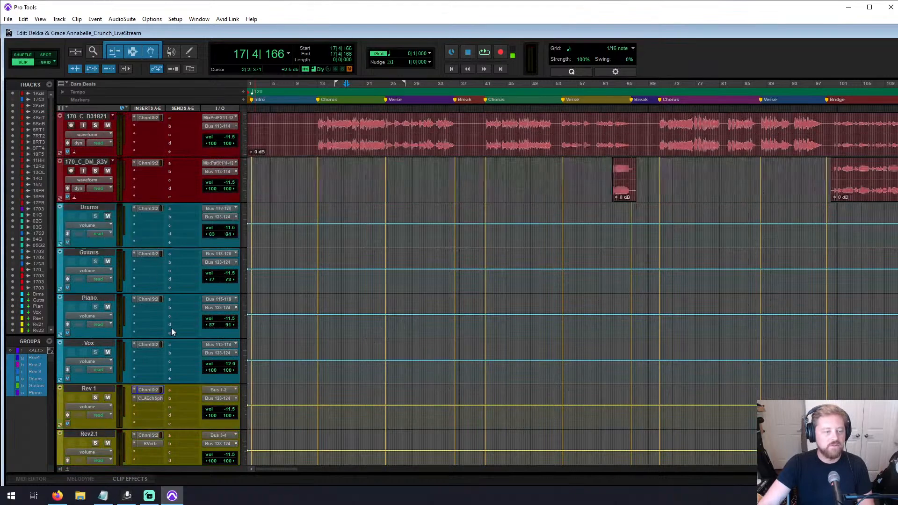
scroll(140, 374, down, 4)
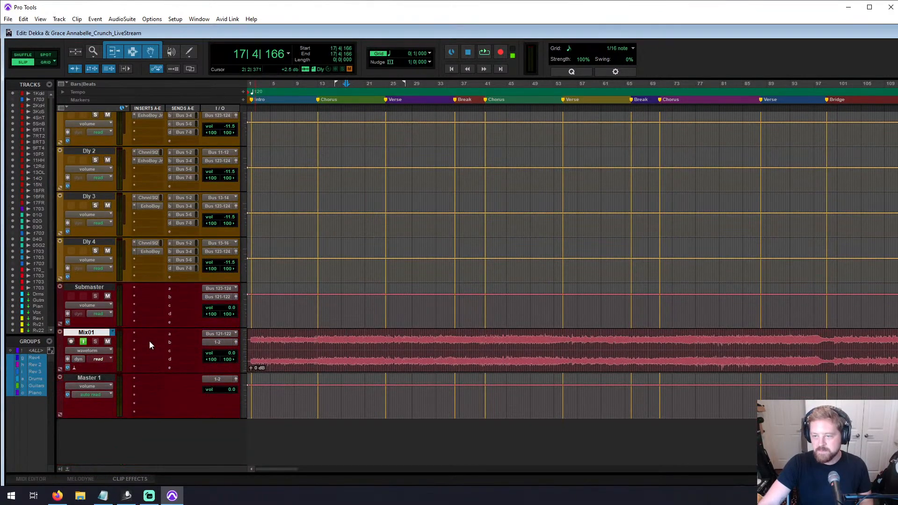
Step: Show the Mix window and look over the fader levels from the drum channels to the submix, reverb, delay and master channels
key(ctrl+equal)
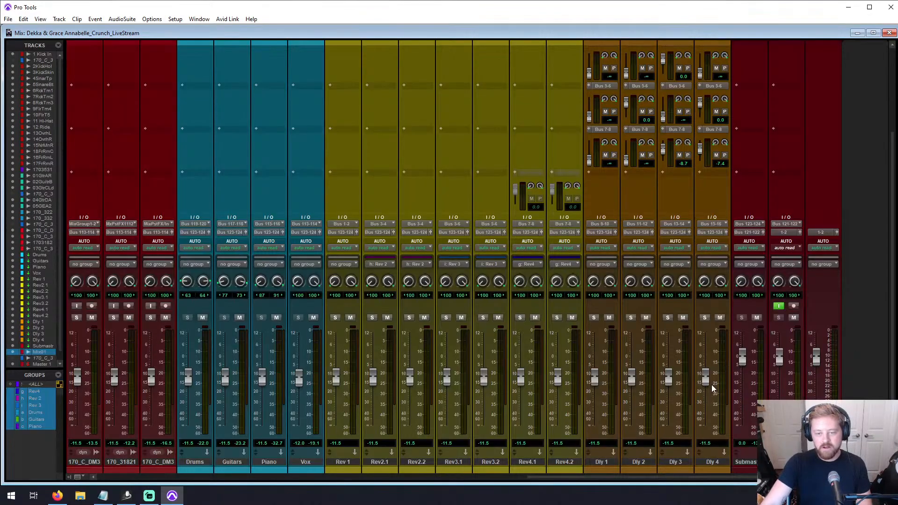
scroll(696, 387, left, 15)
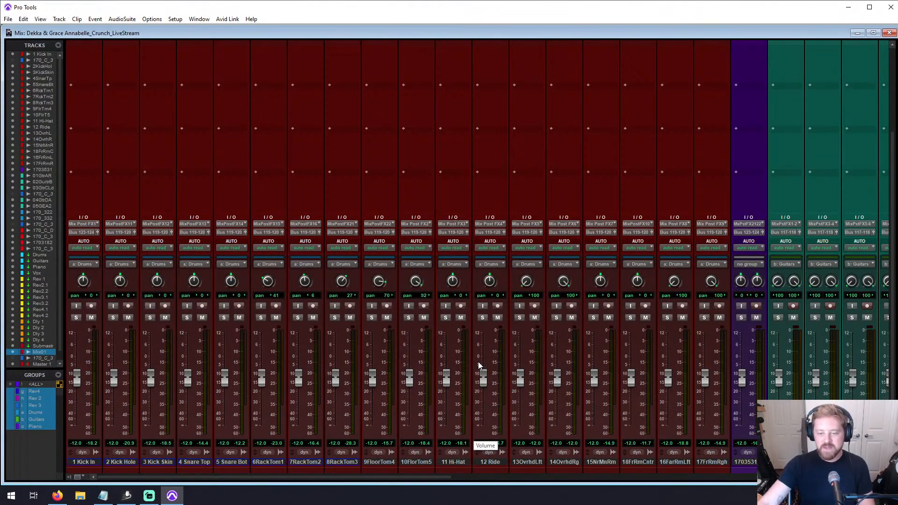
scroll(478, 365, right, 10)
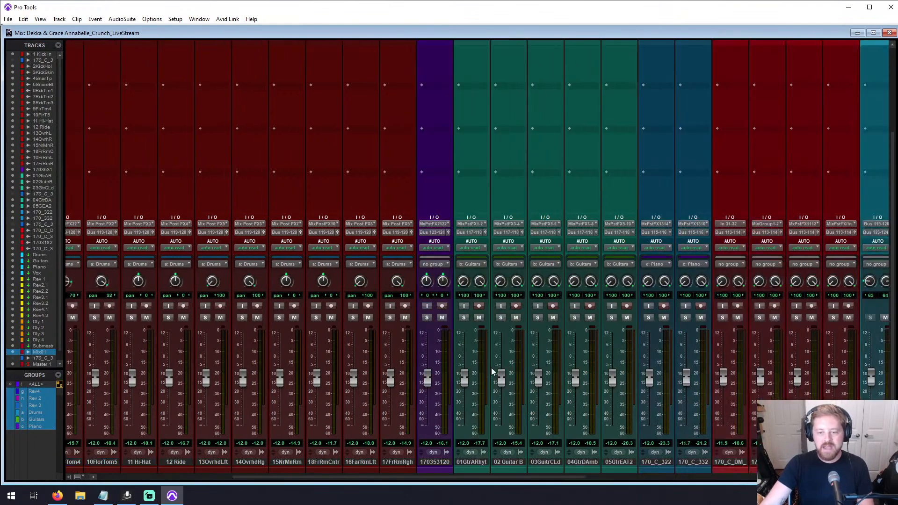
scroll(491, 367, right, 6)
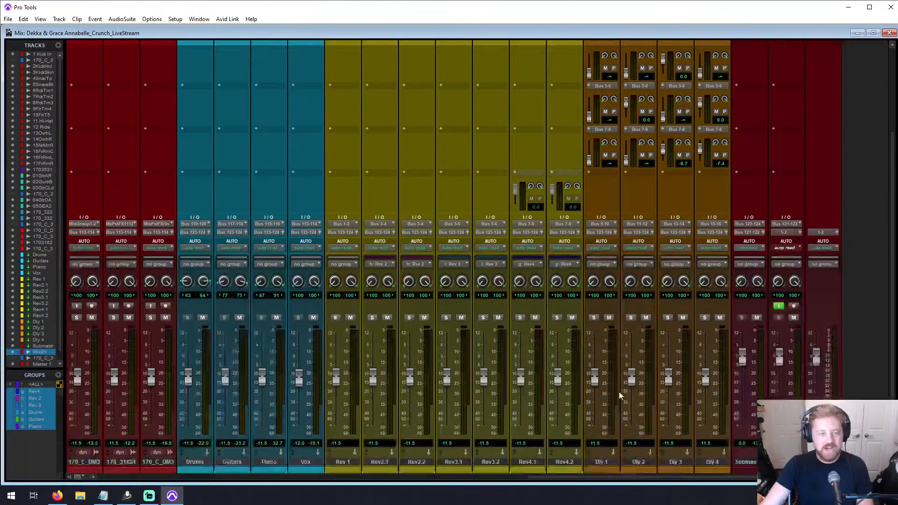
scroll(618, 391, left, 5)
scroll(622, 376, left, 2)
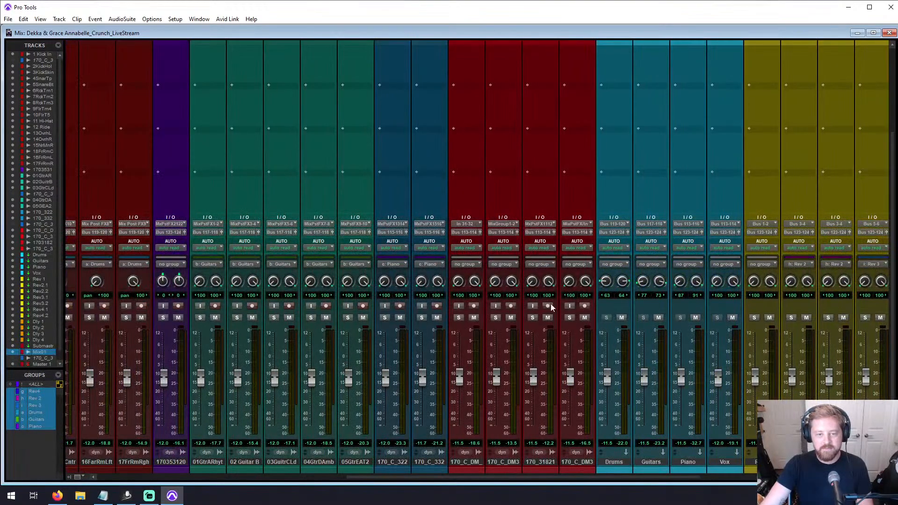
Step: Select the range of channels from the purple 170353120 track through the last red 170_C_DM3 track
click(579, 462)
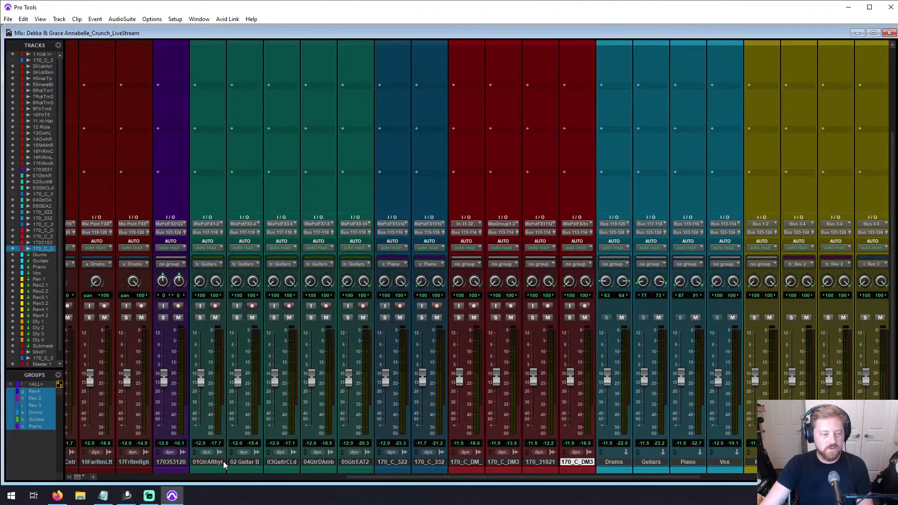
click(176, 454)
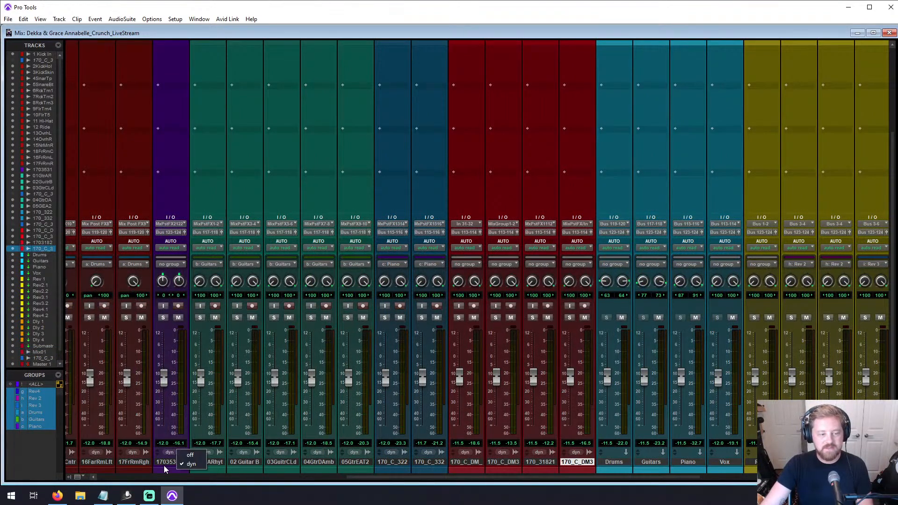
shift+click(164, 462)
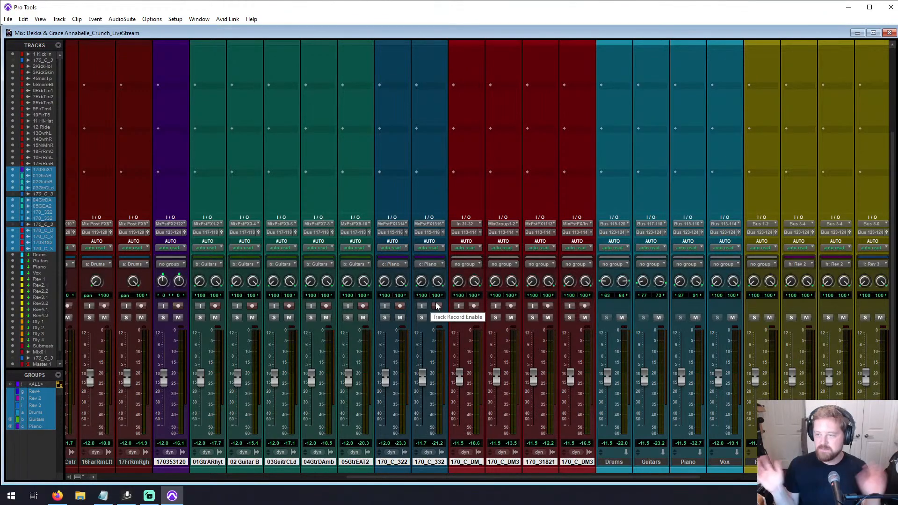
Step: Select the two drum overhead tracks, 13OvrhdLft and 14OvrhdRg
scroll(437, 306, left, 15)
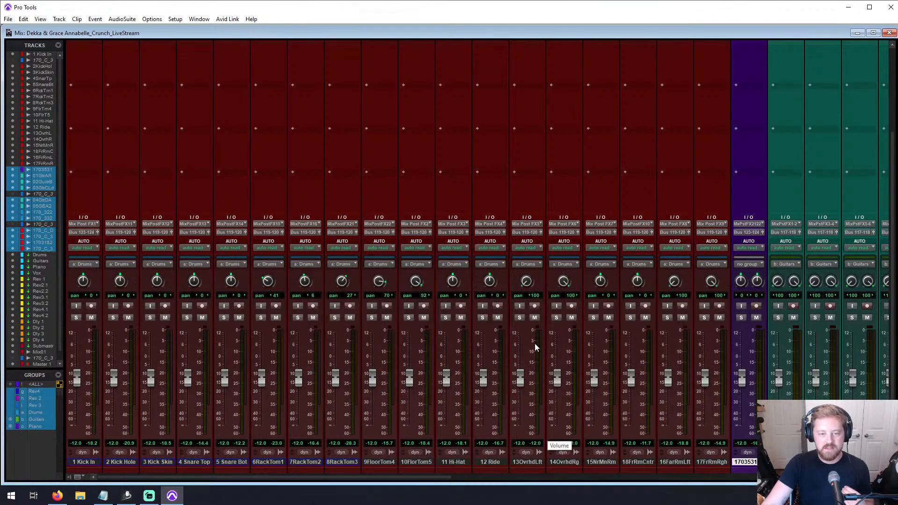
click(531, 461)
shift+click(566, 462)
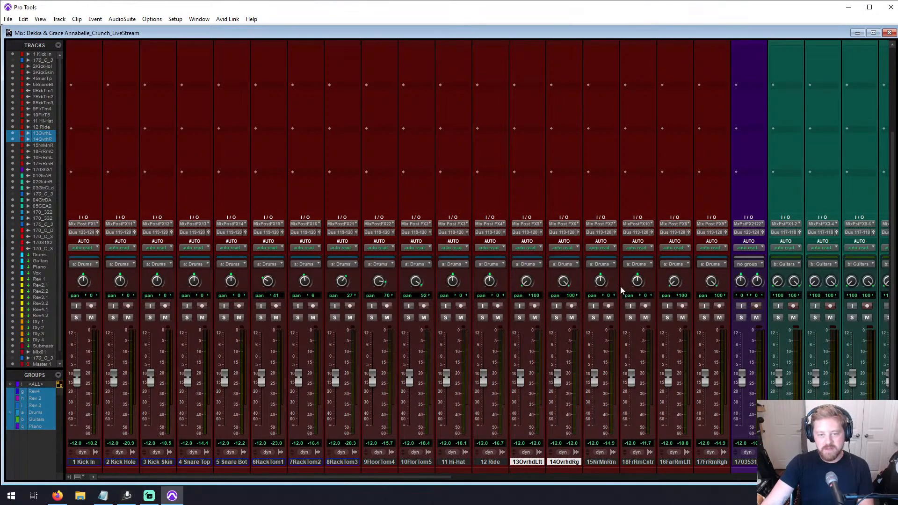
Step: Select the room mic tracks 15NrMnRm, 18FrRmCntr and 16FarRmLft one after another
click(606, 463)
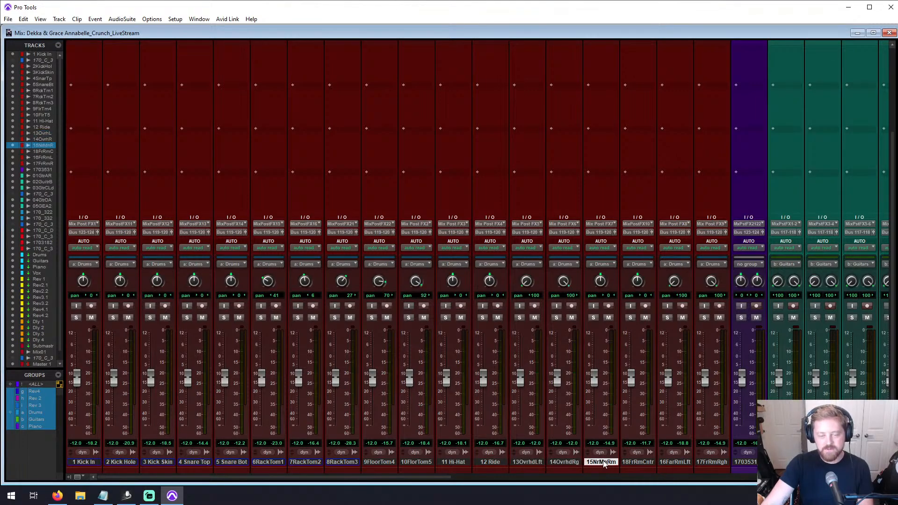
click(642, 461)
click(671, 462)
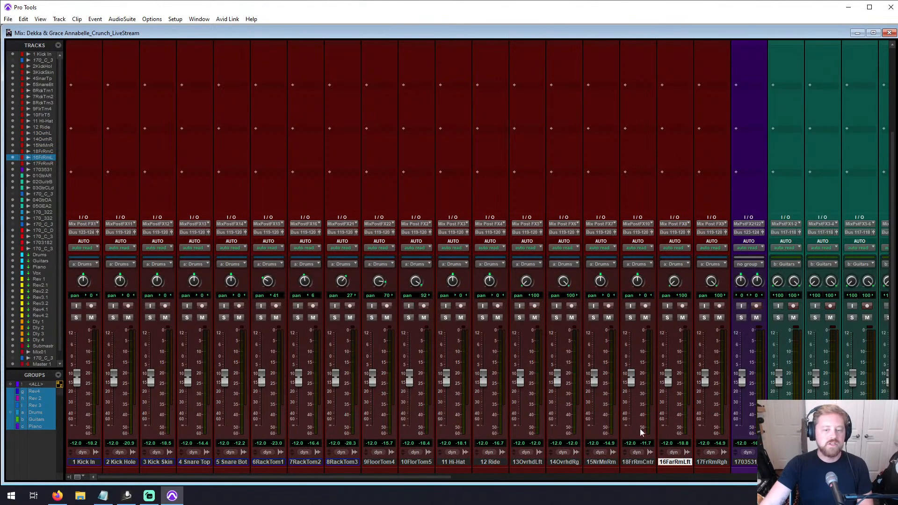
Step: Select the four submix tracks from Drums through Vox
scroll(393, 343, right, 8)
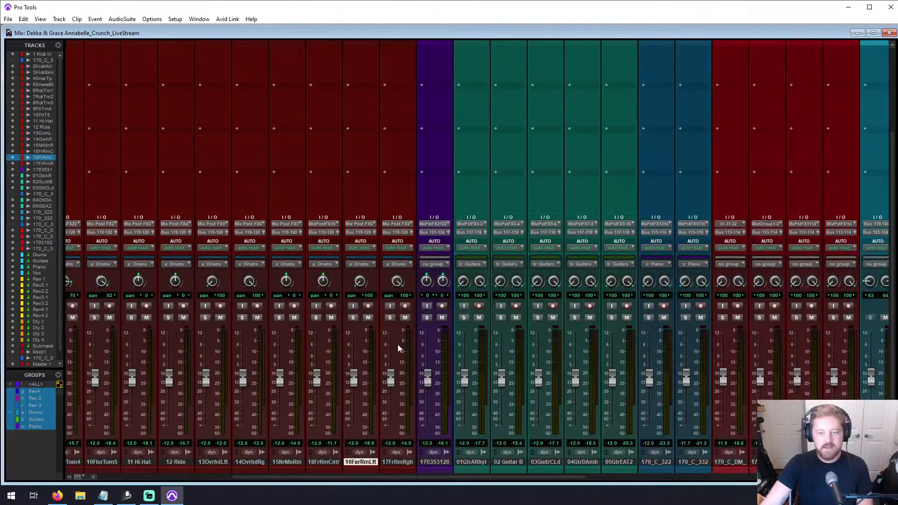
scroll(428, 344, right, 3)
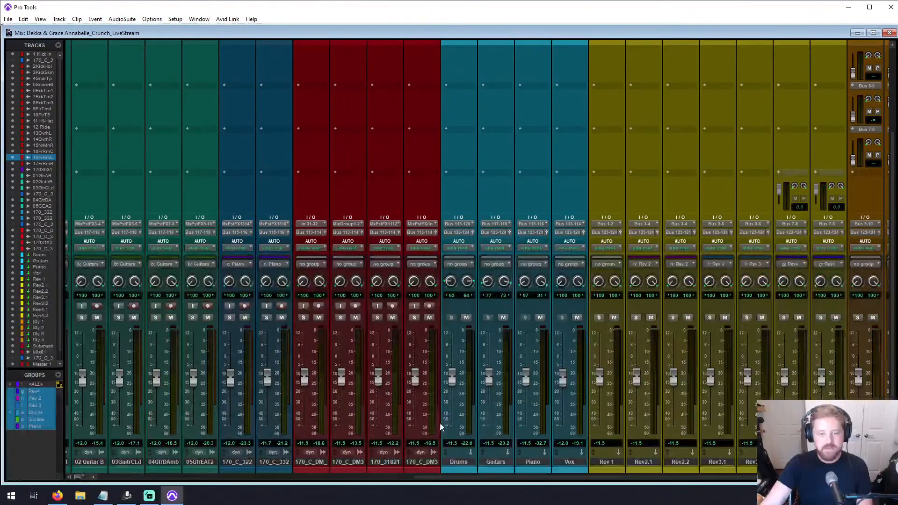
click(462, 463)
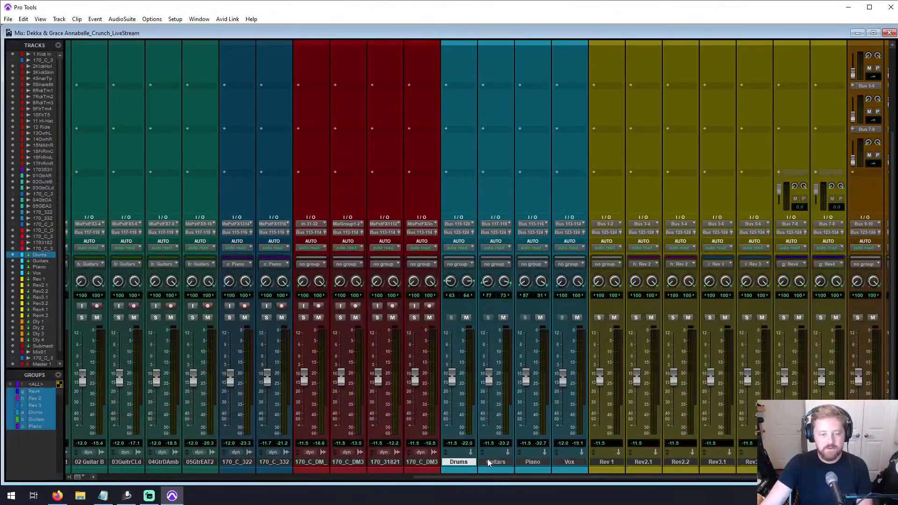
shift+click(574, 463)
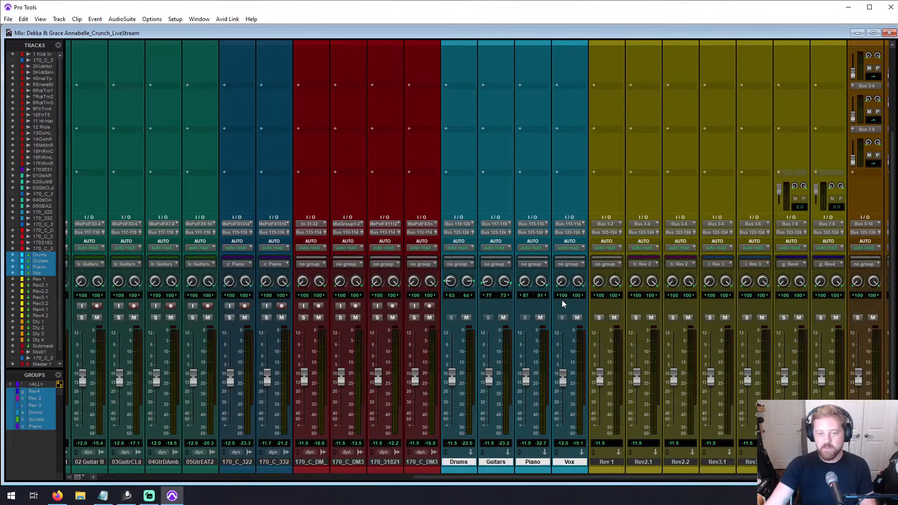
Step: Select all reverb and delay return tracks from Rev 1 through Dly 4
scroll(558, 321, right, 3)
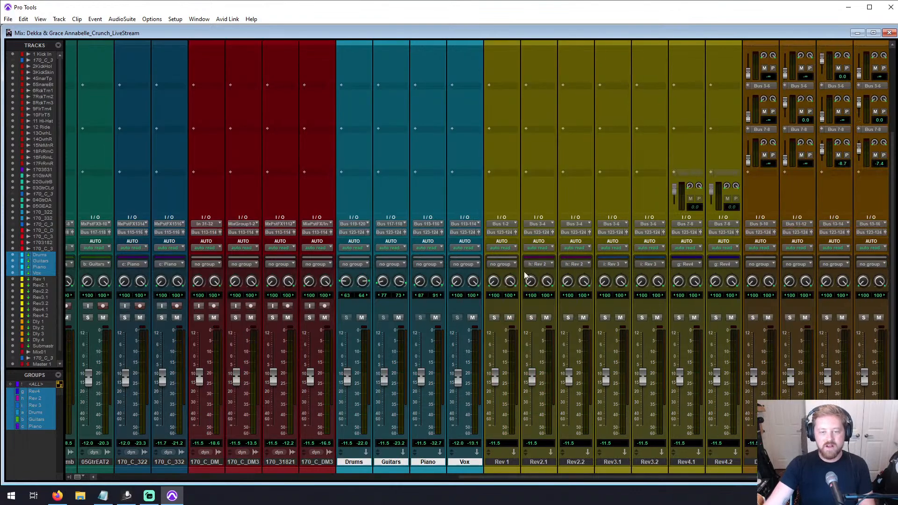
click(507, 461)
scroll(532, 459, right, 3)
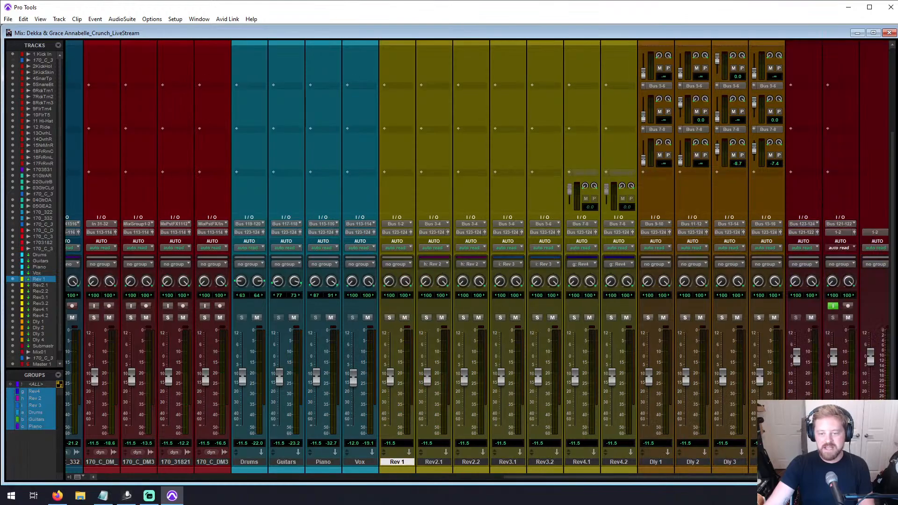
shift+click(766, 461)
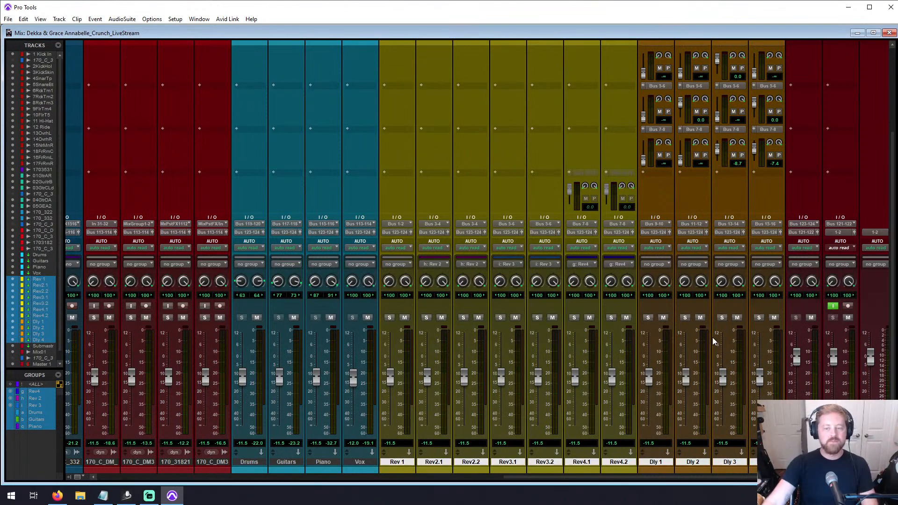
Step: Clear the track selection and look over the channels' inserts and sends from the drums to the reverb and delay returns
click(471, 461)
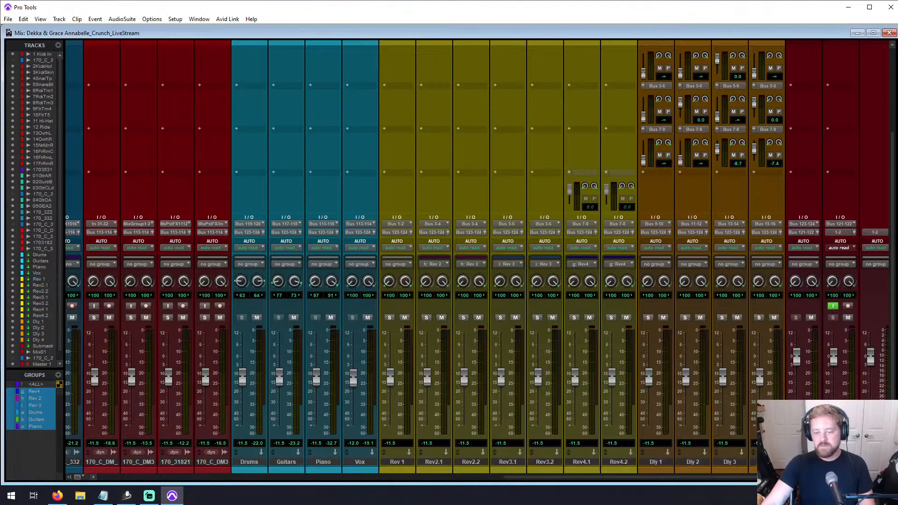
scroll(641, 441, left, 5)
scroll(643, 437, left, 10)
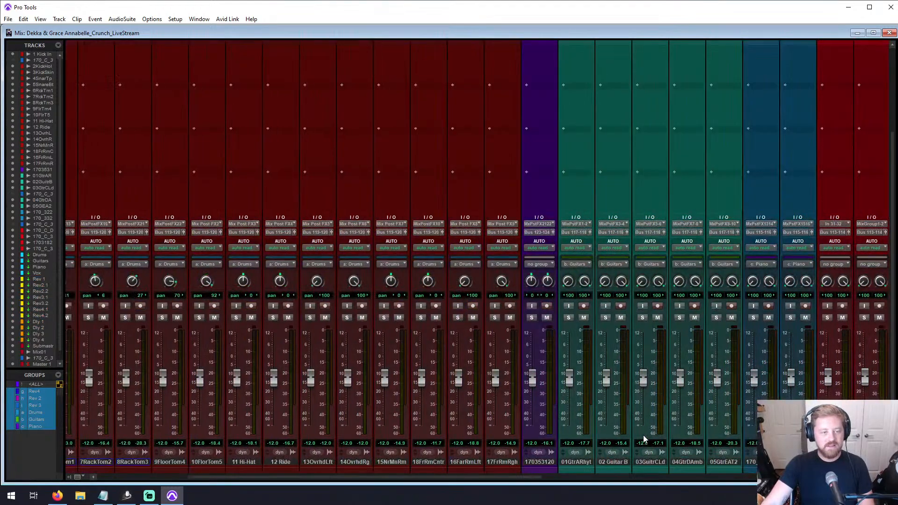
scroll(628, 437, up, 3)
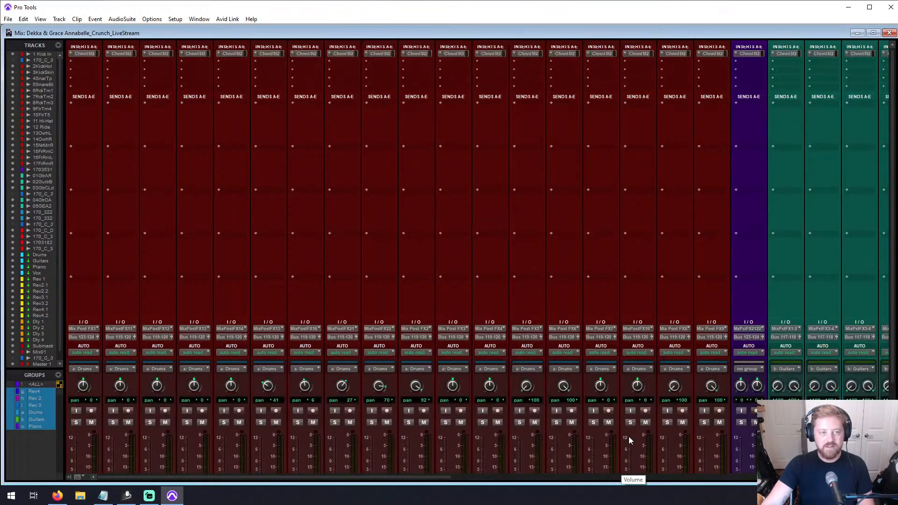
scroll(626, 435, right, 10)
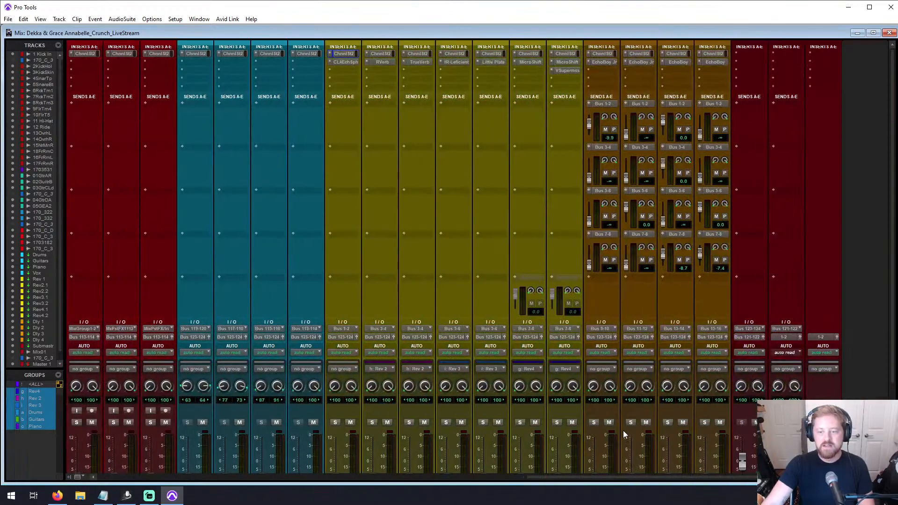
Step: Start playback from the beginning of the song in the Edit window, then return to the Mix window
key(ctrl+equal)
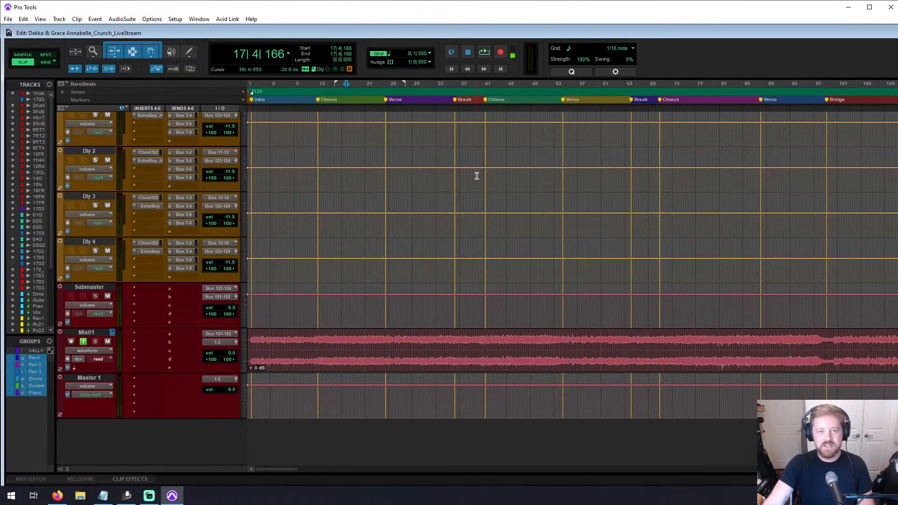
key(ctrl+equal)
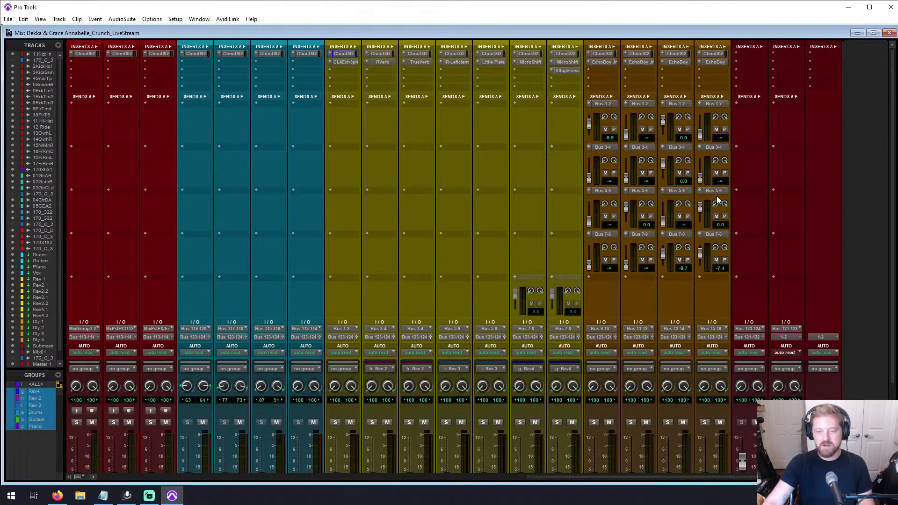
key(ctrl+equal)
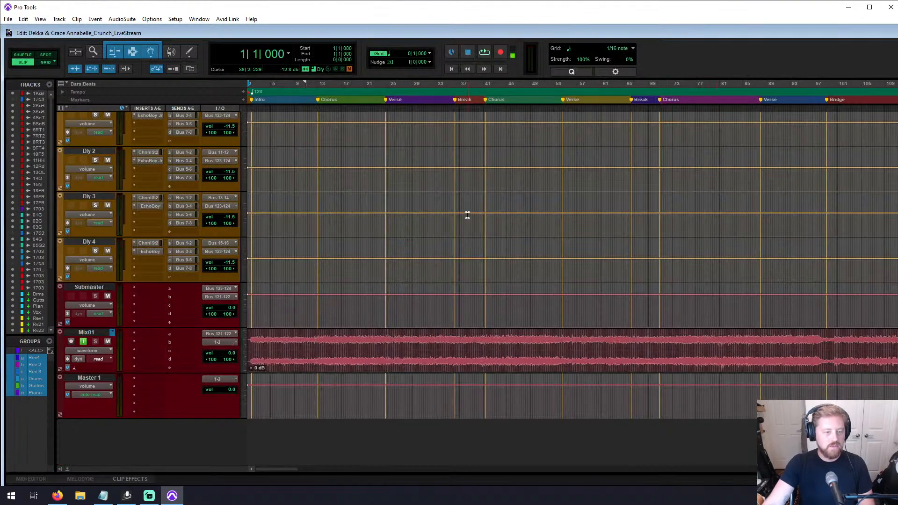
key(space)
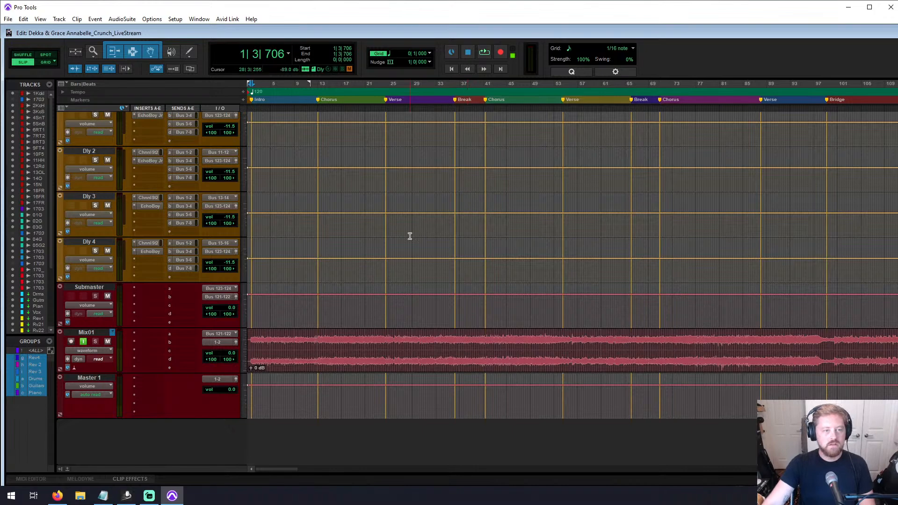
key(ctrl+equal)
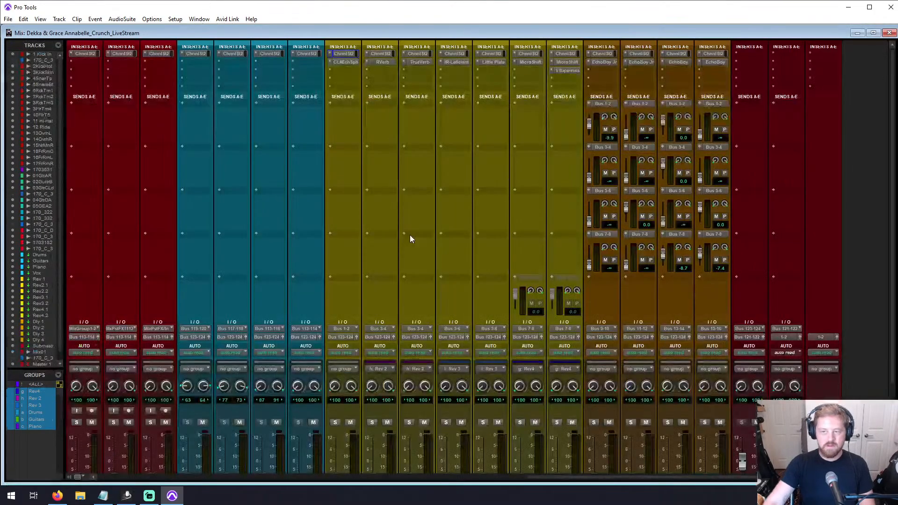
Step: Switch to Streamlabs Desktop, check the Input 1 and Audio Output Capture levels in its editor mixer, and minimize it
click(149, 496)
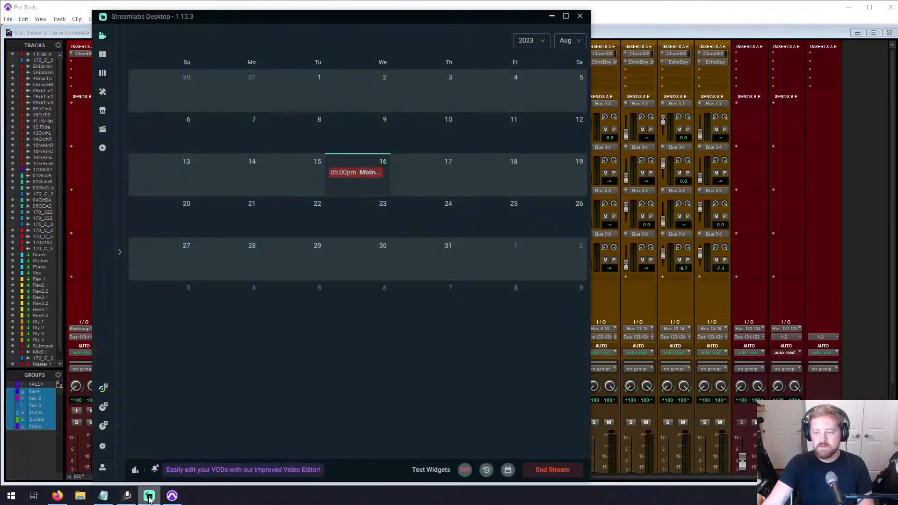
click(103, 55)
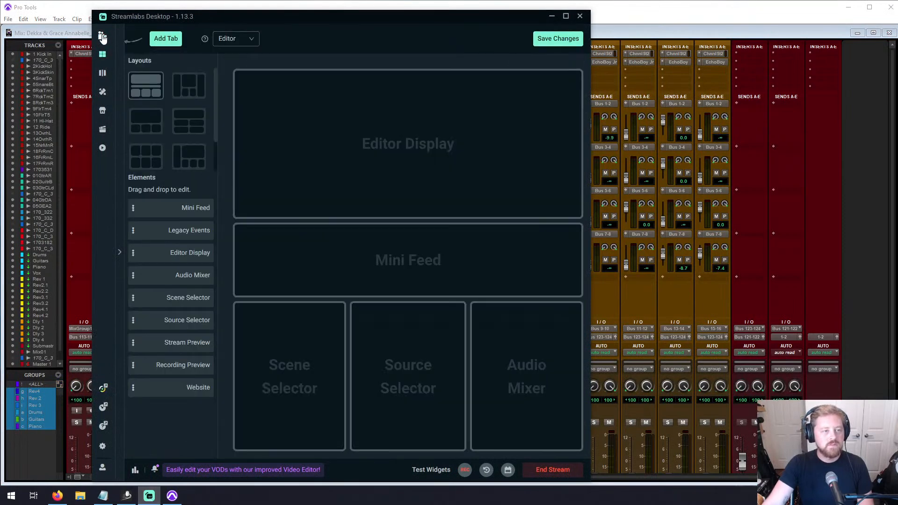
click(102, 36)
scroll(492, 366, down, 2)
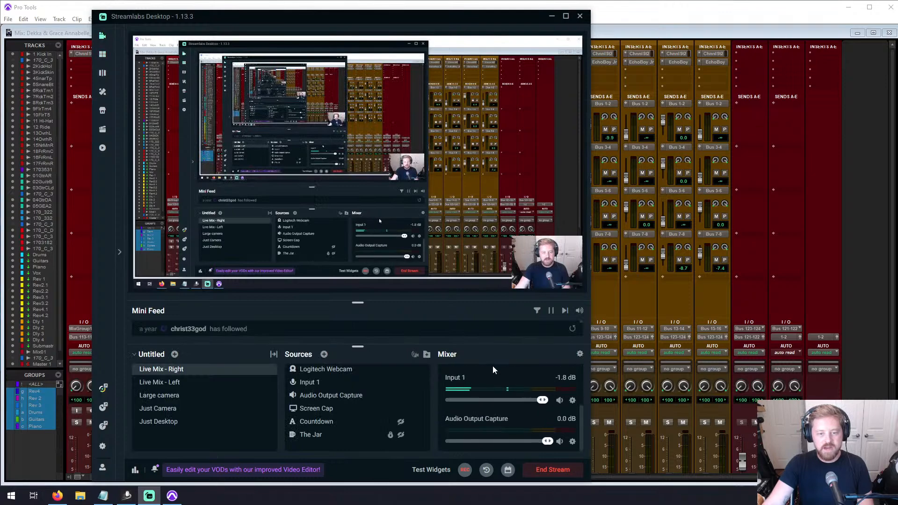
click(552, 17)
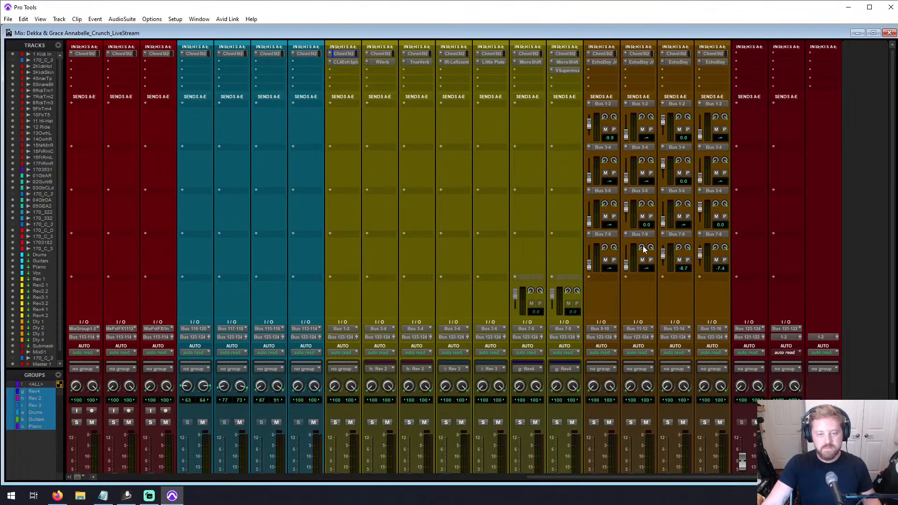
Step: Raise the fader of the first red 170_C_DM_ track (input In 31-32) to about -4.9 dB
scroll(643, 255, down, 3)
scroll(621, 385, left, 5)
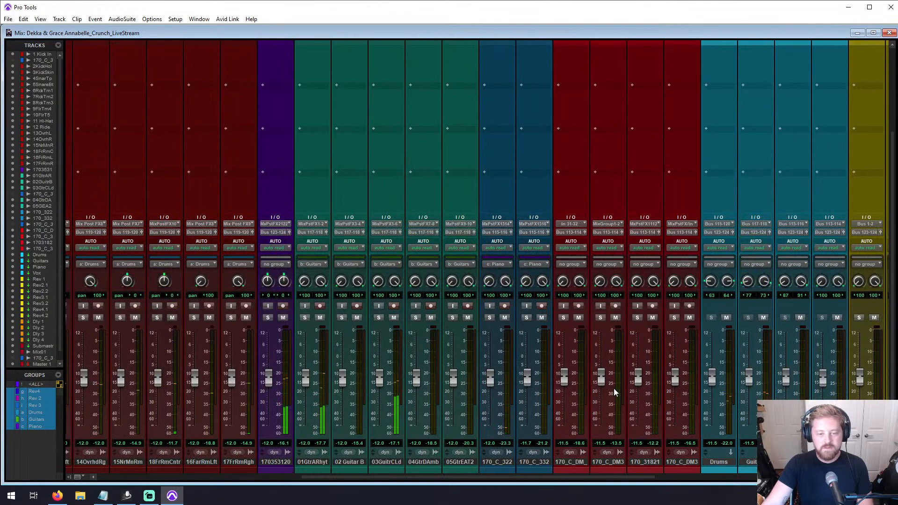
scroll(612, 390, left, 1)
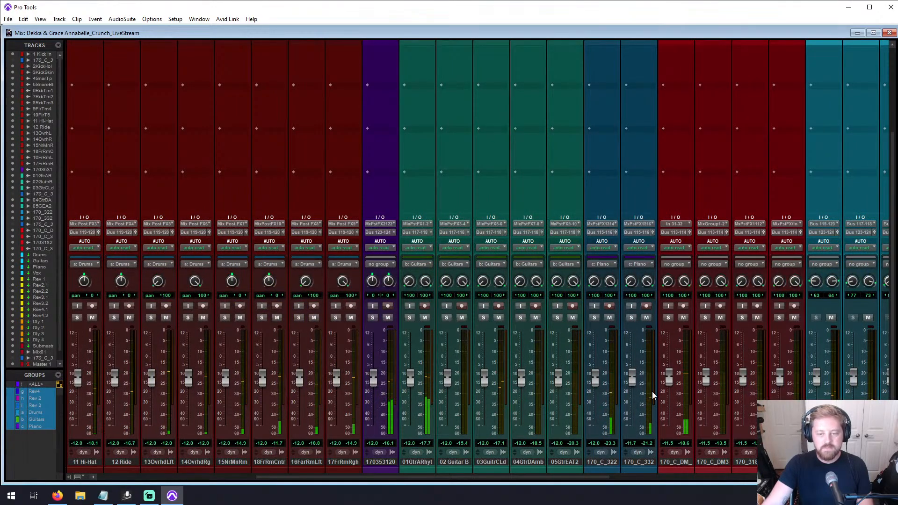
drag(668, 384, 671, 373)
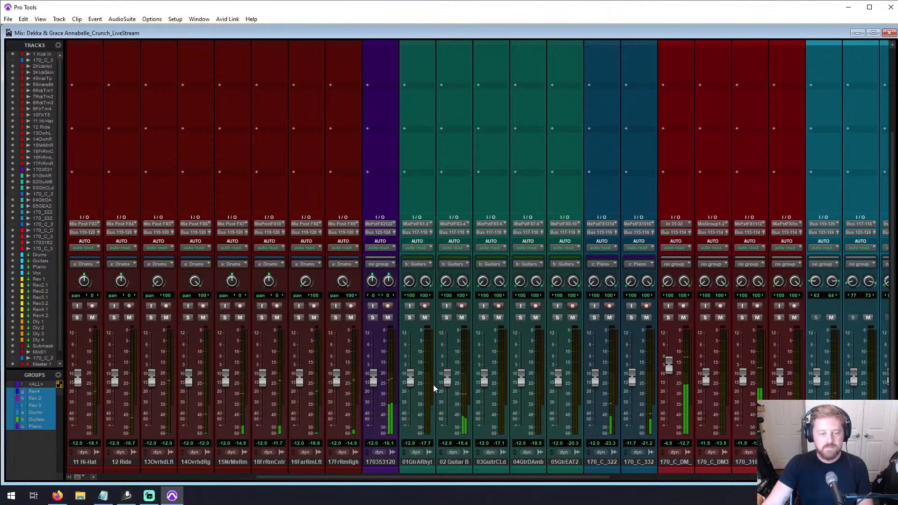
Step: Raise the 02 Guitar B fader to -8.9 dB and the two grouped piano faders to about -9 dB
drag(448, 381, 447, 379)
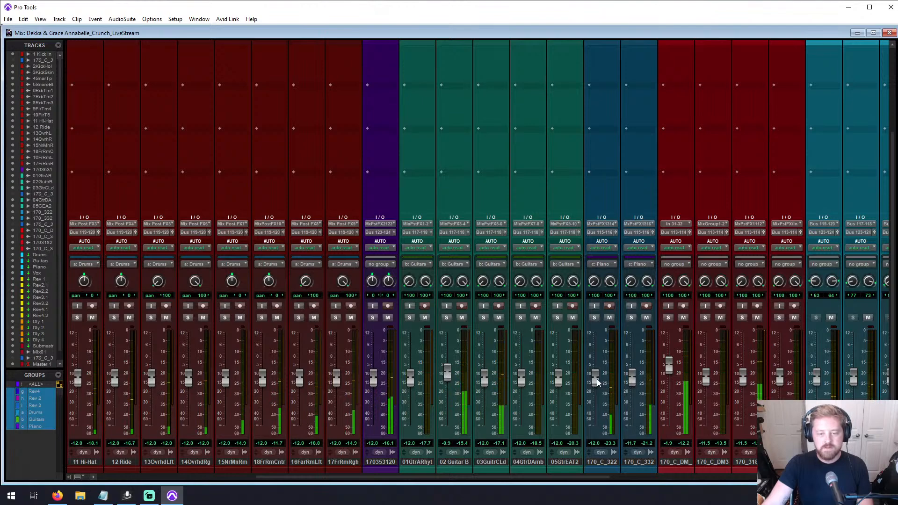
drag(596, 379, 597, 373)
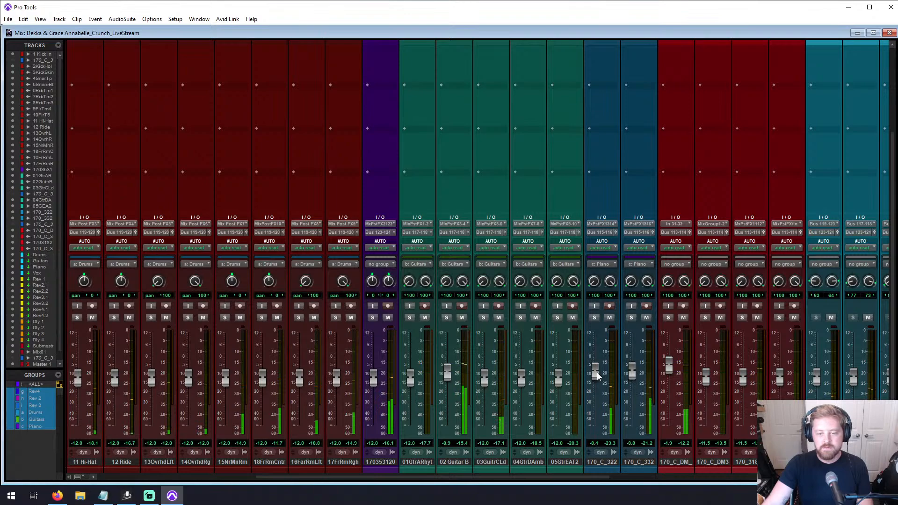
Step: Raise the 13OvrhdLft and 14OvrhdRg overhead faders together to about 0.0 dB
scroll(597, 372, left, 10)
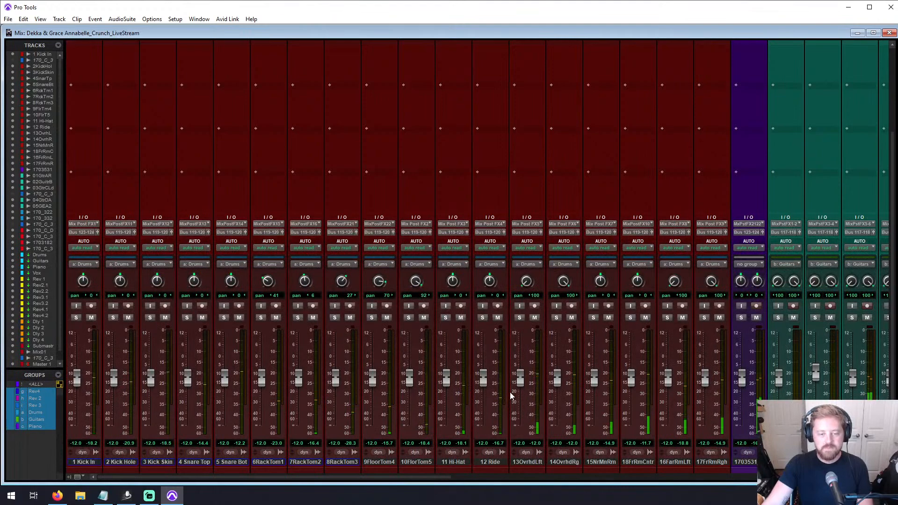
drag(522, 379, 552, 359)
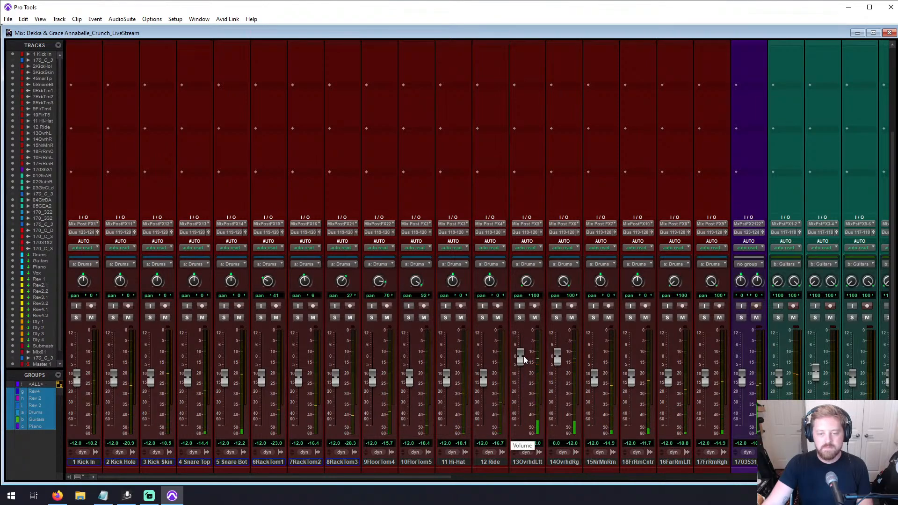
scroll(526, 356, right, 10)
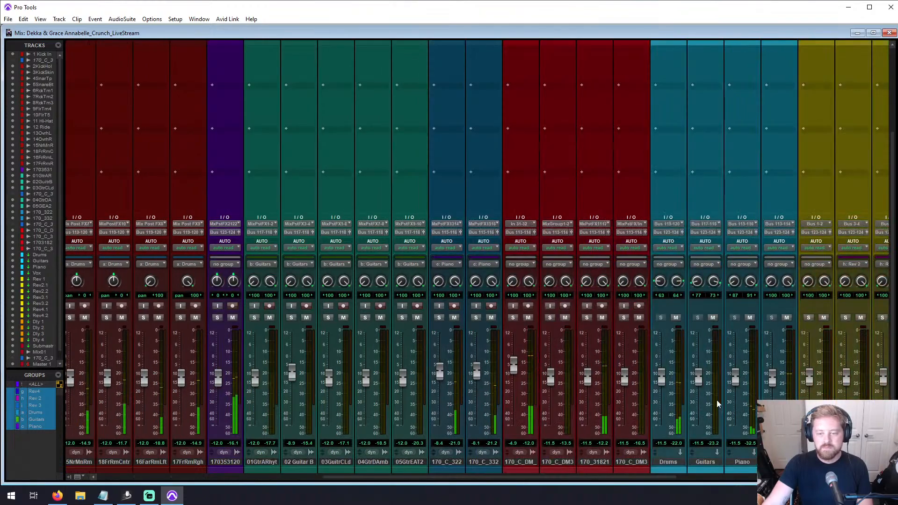
Step: Set the Drums submix fader to -13.4 dB, the 03GuitrCLd fader to -8.4 dB and the 04GtrDAmb fader to -13.7 dB
drag(663, 381, 662, 384)
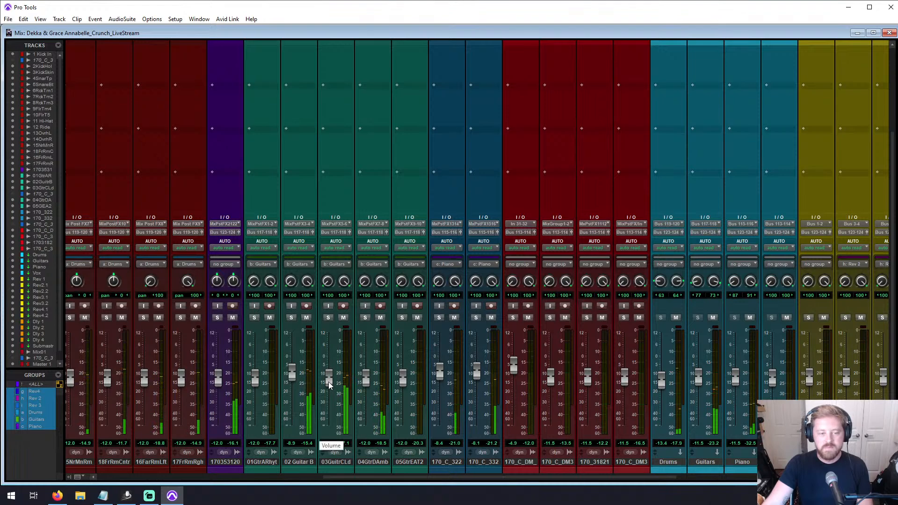
drag(329, 385, 329, 375)
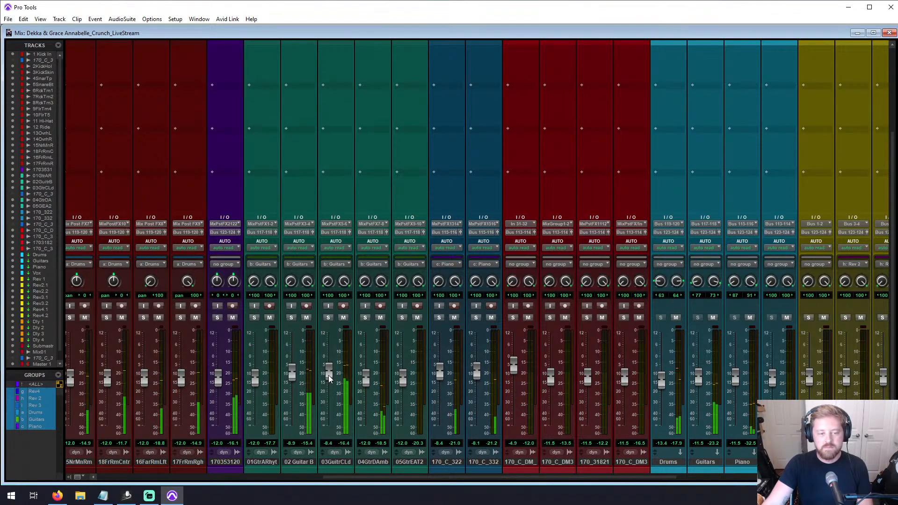
drag(365, 380, 366, 348)
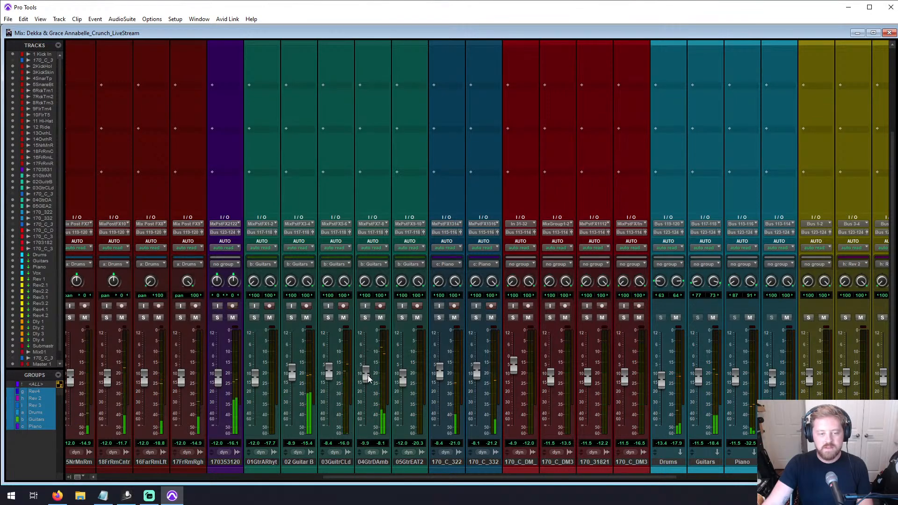
drag(367, 375, 368, 385)
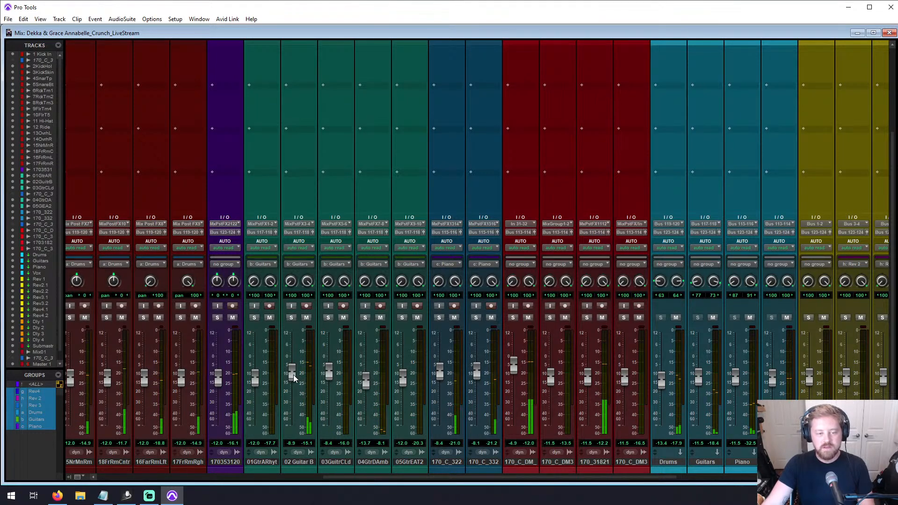
Step: Select the second piano track, 170_C_332, and raise the 02 Guitar B fader to -6.8 dB
click(298, 461)
click(475, 462)
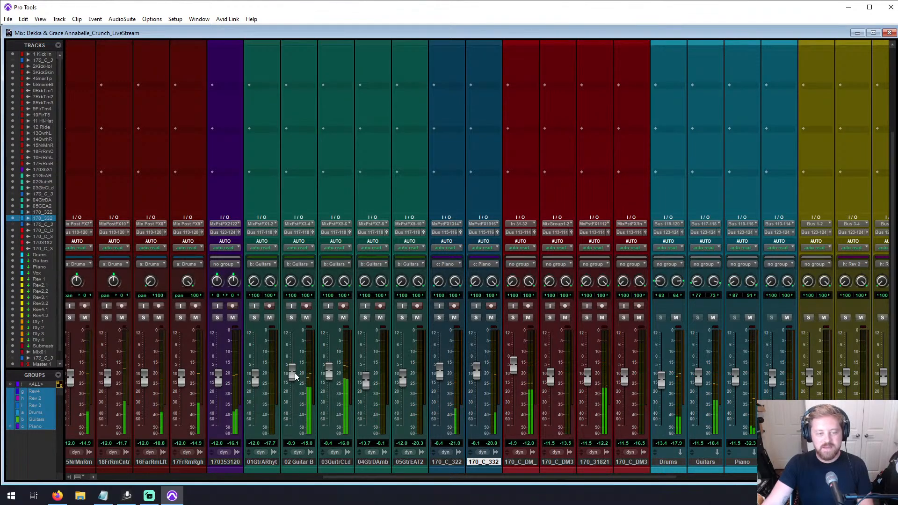
drag(294, 373, 294, 369)
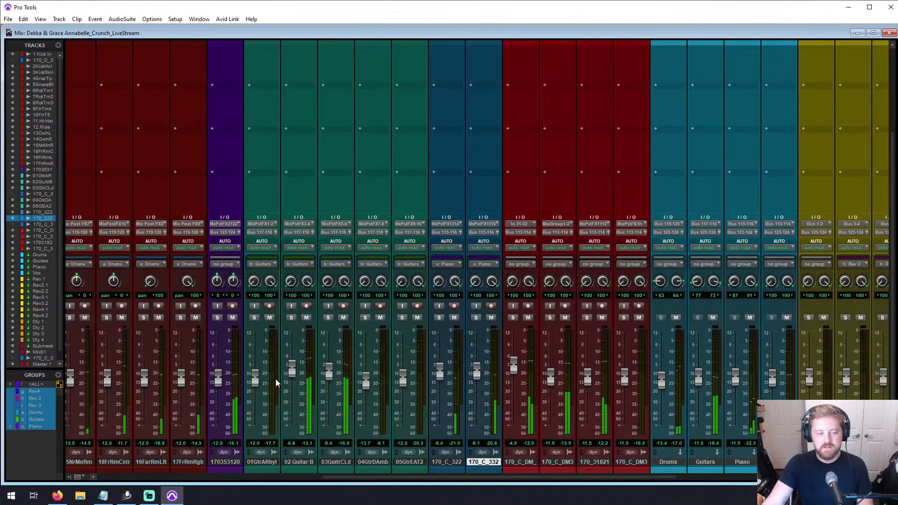
Step: Raise the 4 Snare Top fader to -4.1 dB, 3 Kick Skin to +0.2 dB and 2 Kick Hole to -2.5 dB
scroll(334, 406, left, 3)
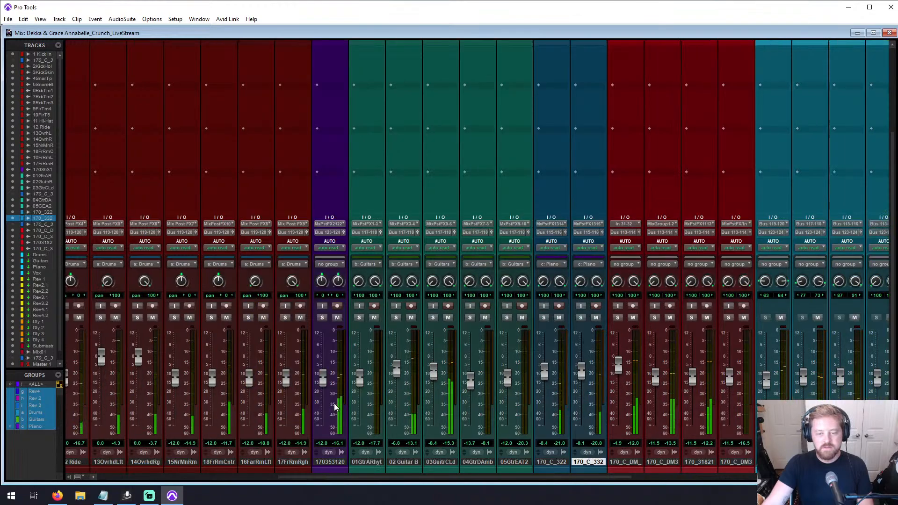
scroll(335, 407, left, 10)
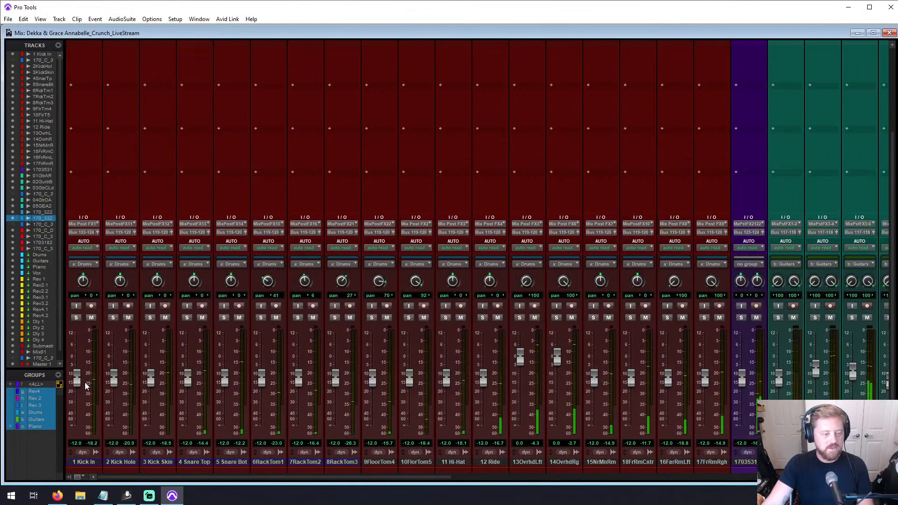
drag(186, 380, 189, 363)
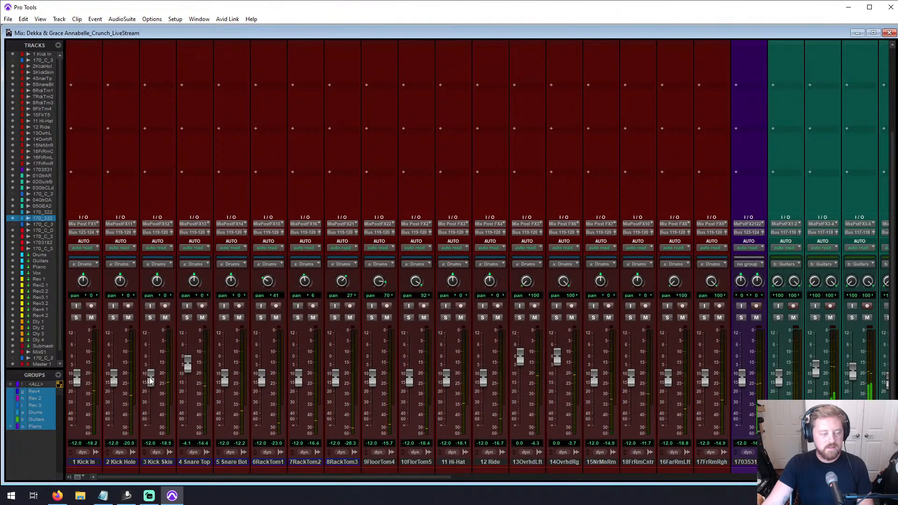
drag(151, 372, 152, 360)
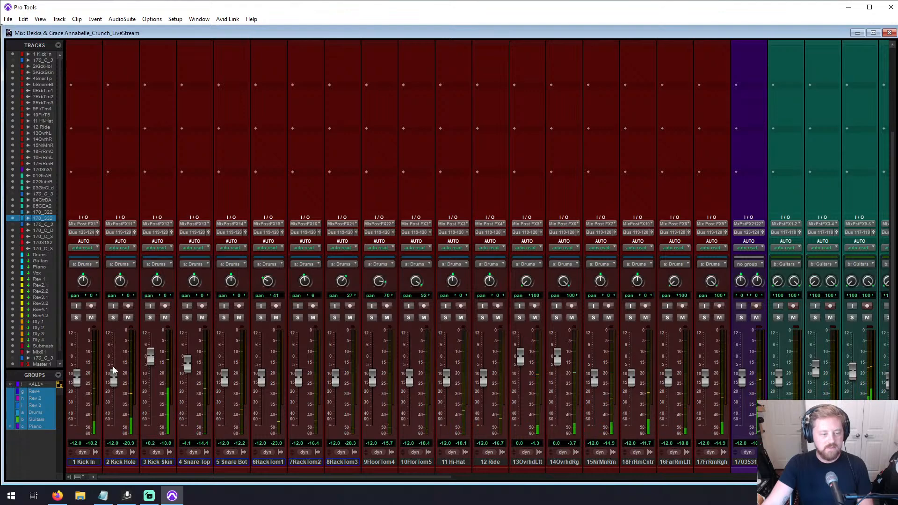
drag(116, 366, 116, 362)
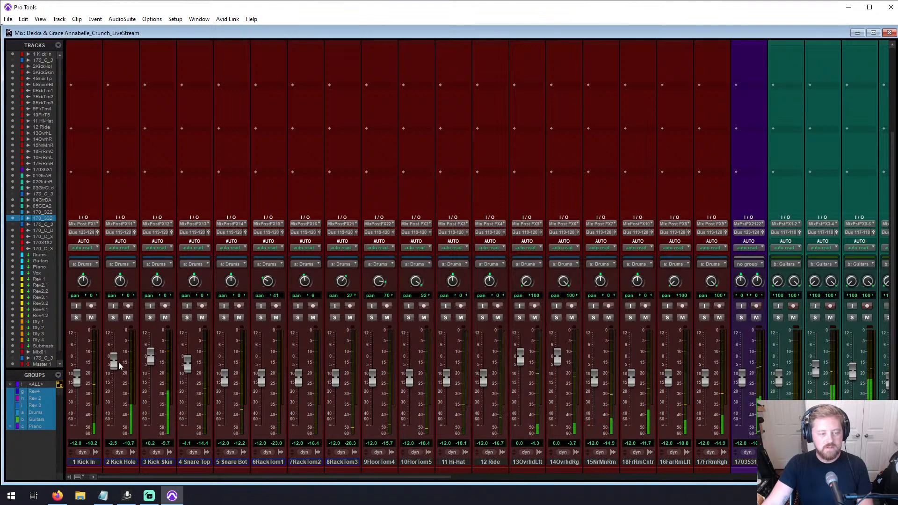
Step: Solo all tracks of the Drums group and undo a group-wide lowering of their faders
click(113, 318)
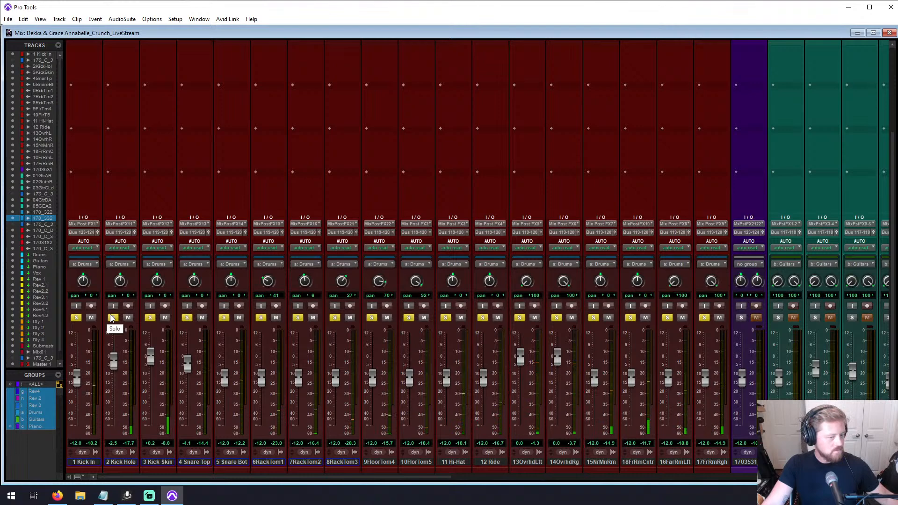
drag(113, 363, 113, 371)
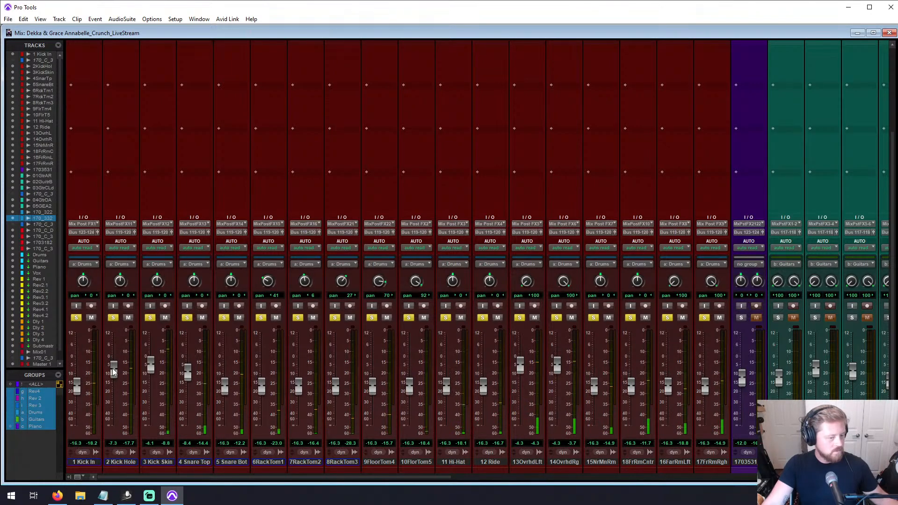
key(ctrl+z)
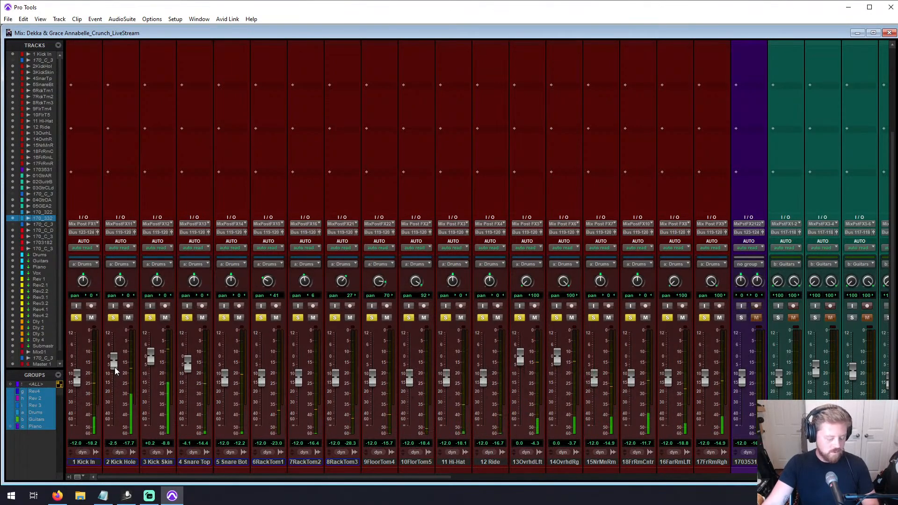
Step: Rebalance the kick mics with 2 Kick Hole at 0.0 dB, 3 Kick Skin at -7.0 dB and 1 Kick In at -10.2 dB, then unsolo the drums
drag(114, 365, 114, 378)
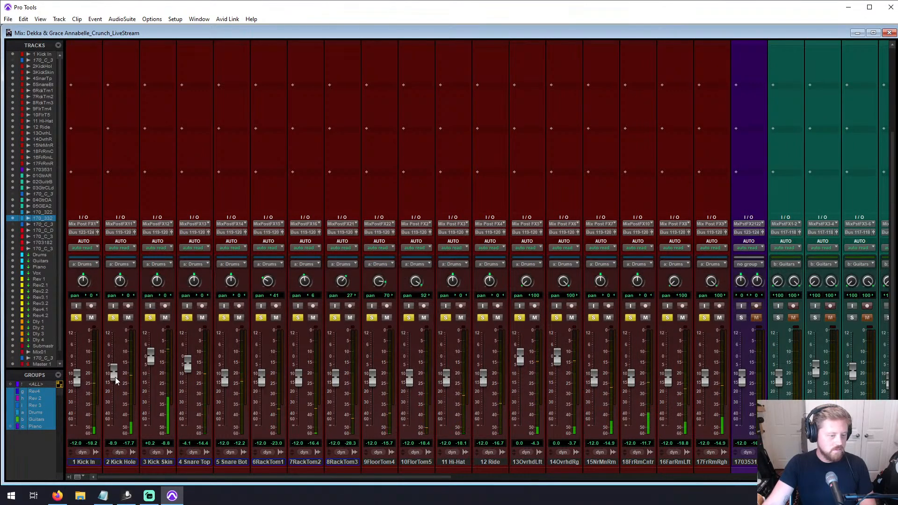
drag(115, 373, 148, 368)
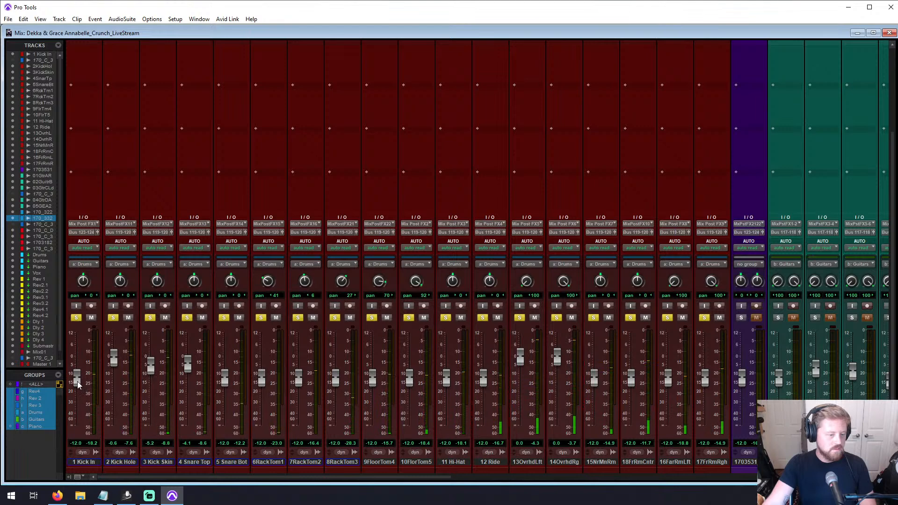
drag(148, 369, 148, 371)
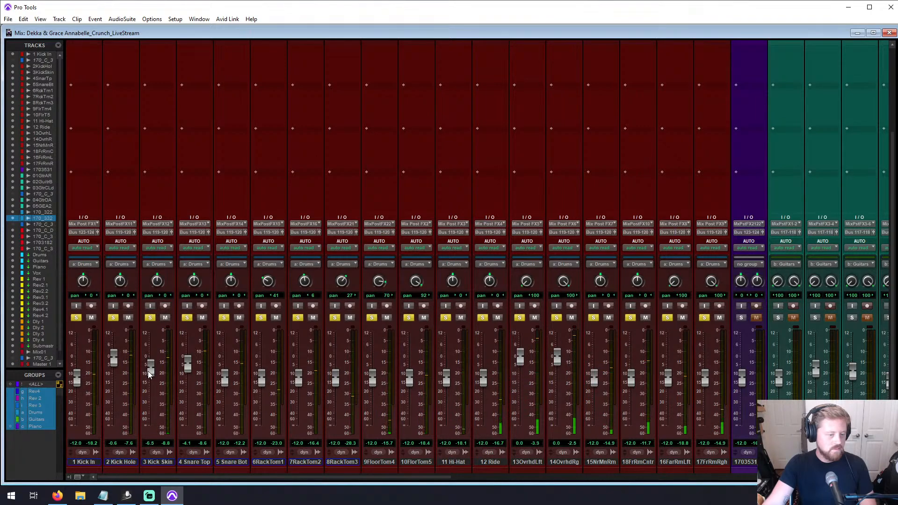
alt+click(111, 363)
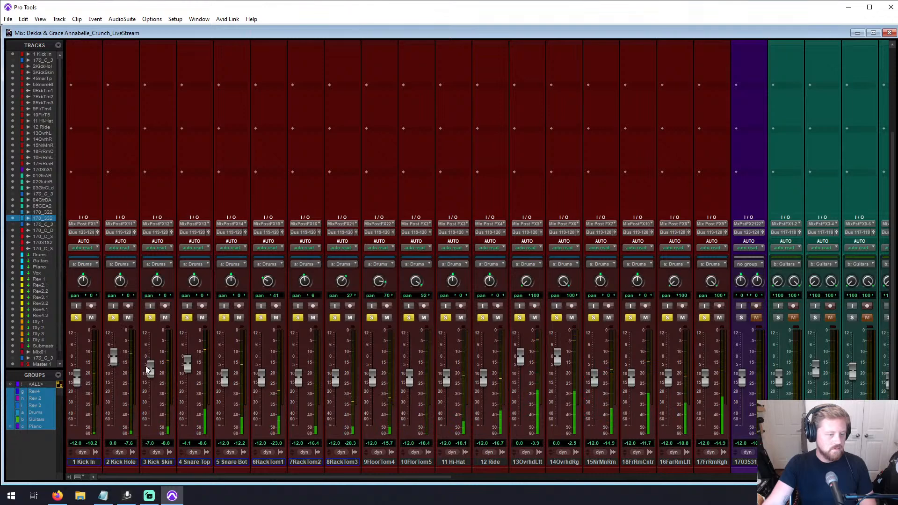
drag(78, 385, 79, 380)
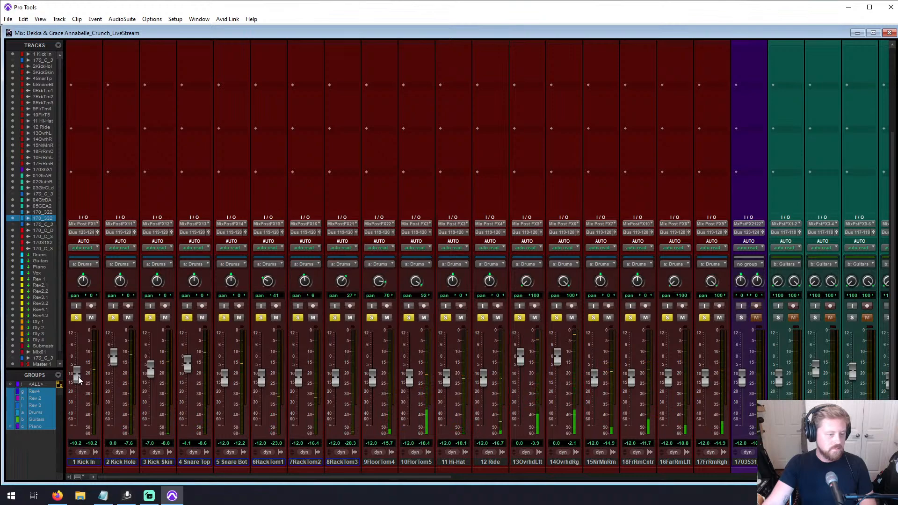
click(80, 319)
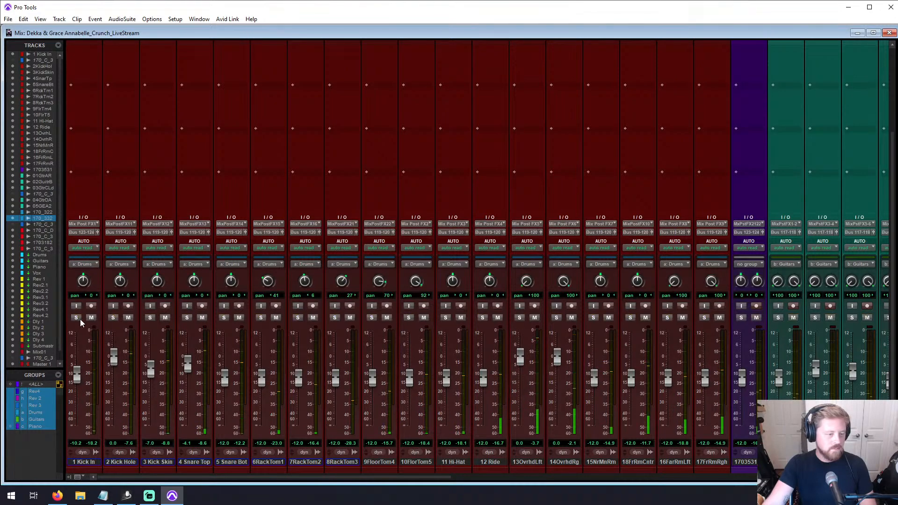
Step: Raise the Guitars submix fader to -8.6 dB and the first red 170_C_DM_ track (input In 31-32) to 0.0 dB
scroll(338, 344, right, 5)
scroll(338, 344, right, 7)
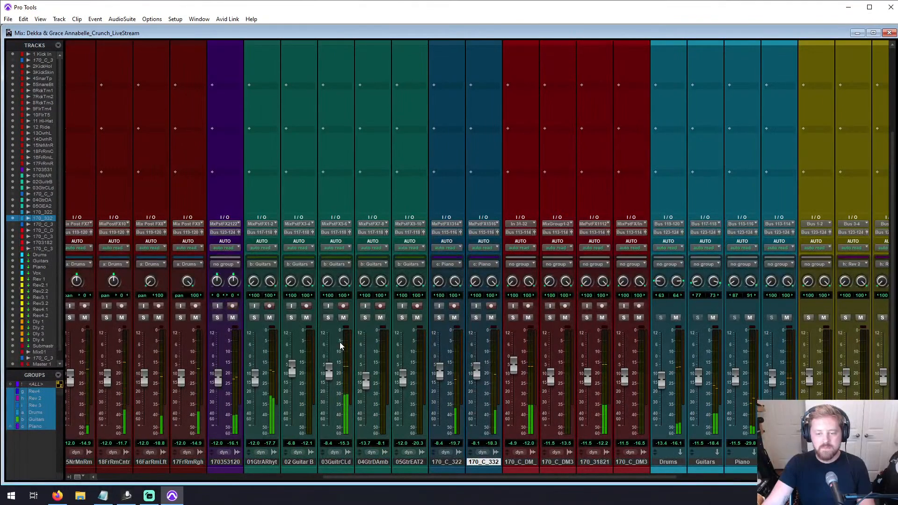
drag(694, 383, 695, 373)
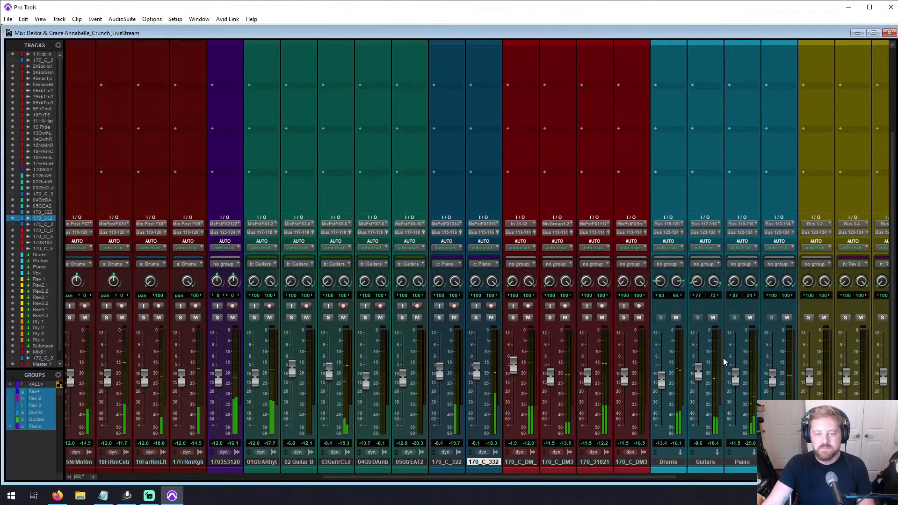
drag(510, 366, 513, 359)
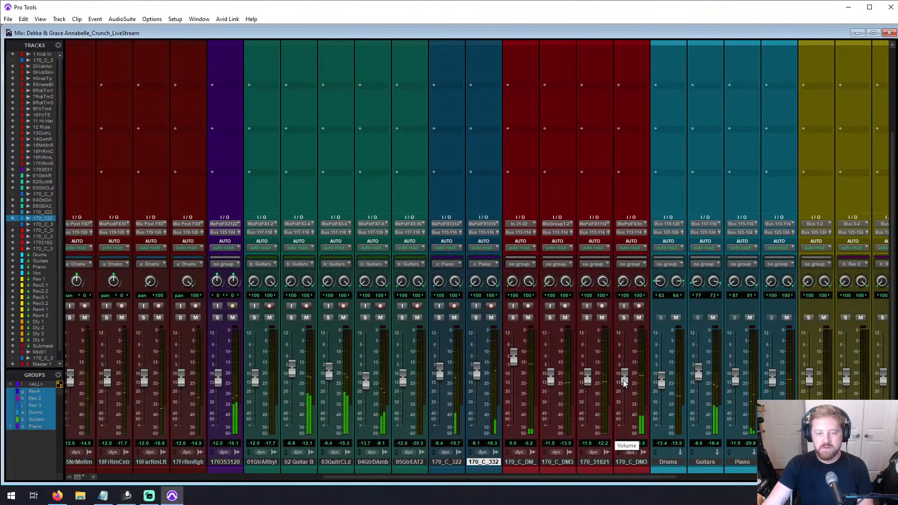
Step: Try several levels on the last red 170_C_DM3 track, beside the Drums submix, and settle its fader at -4.9 dB
drag(623, 380, 622, 367)
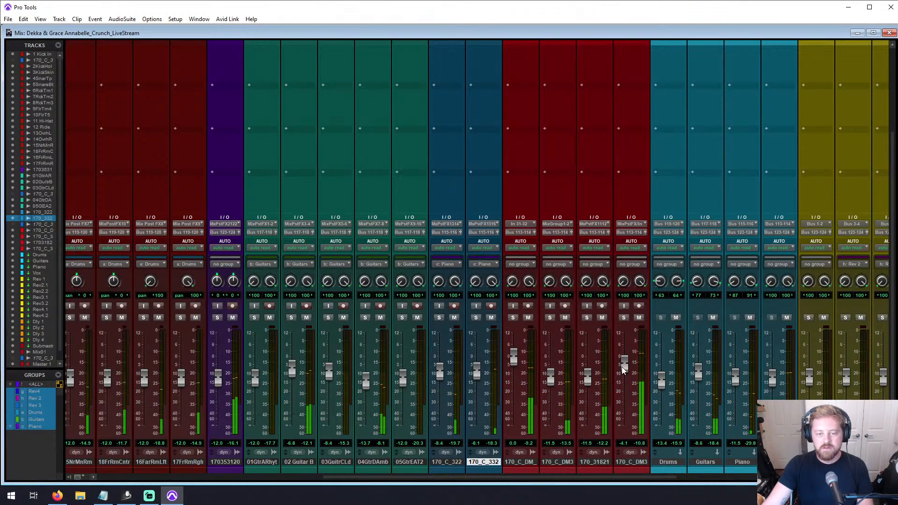
drag(621, 367, 622, 349)
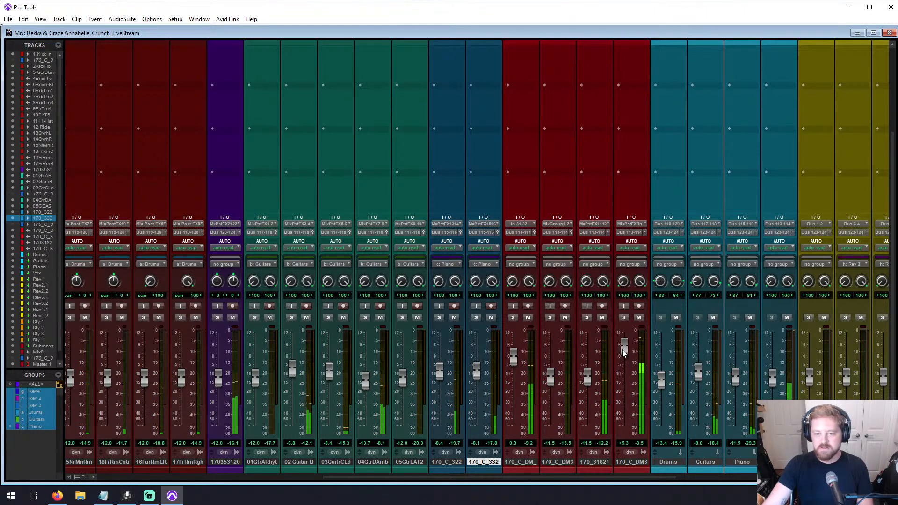
drag(622, 349, 624, 366)
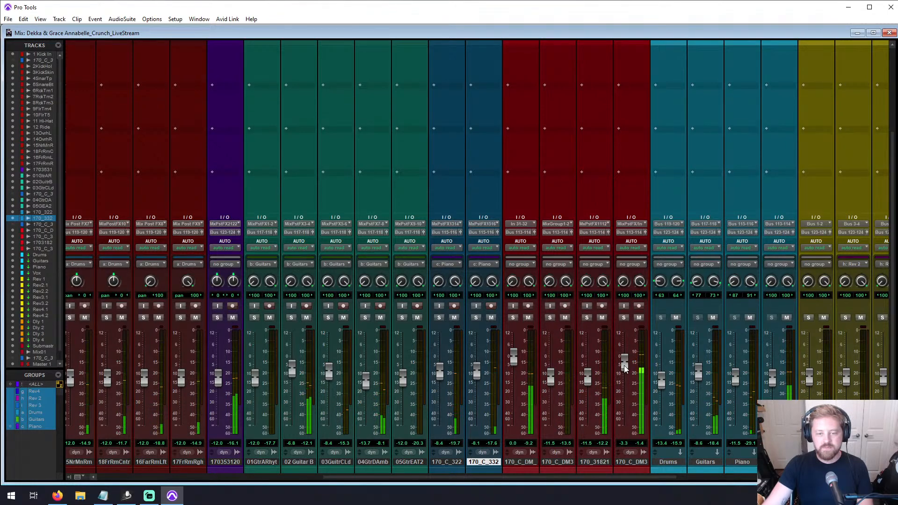
drag(624, 365, 624, 371)
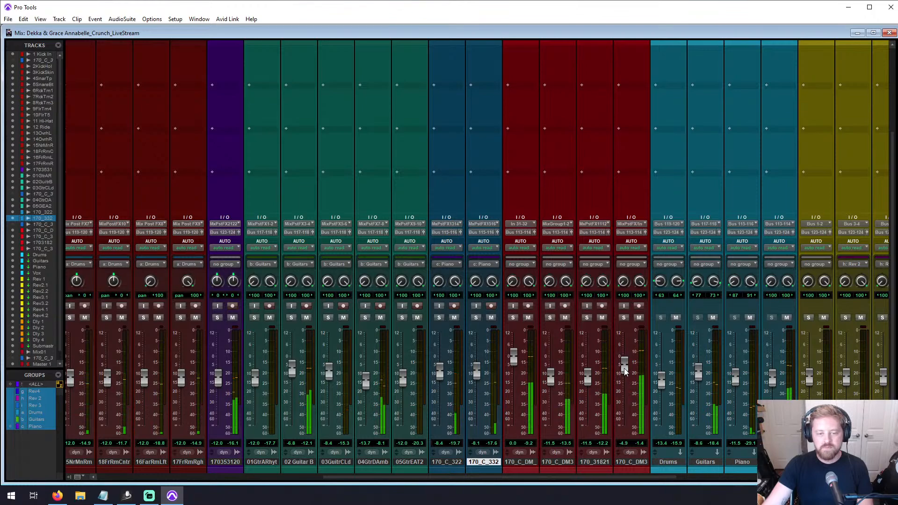
Step: Examine the red vocal tracks' clips along the song sections in the Edit window, then return to the Mix window
key(ctrl+equal)
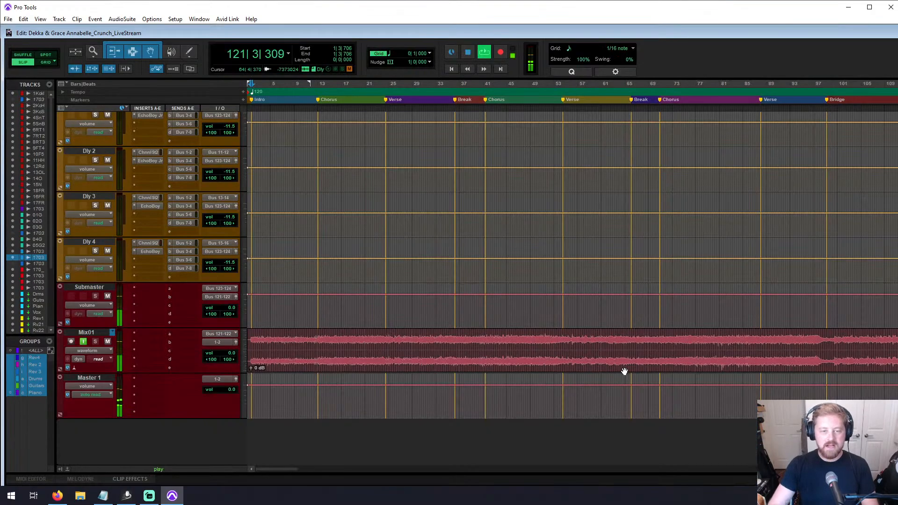
scroll(621, 382, up, 10)
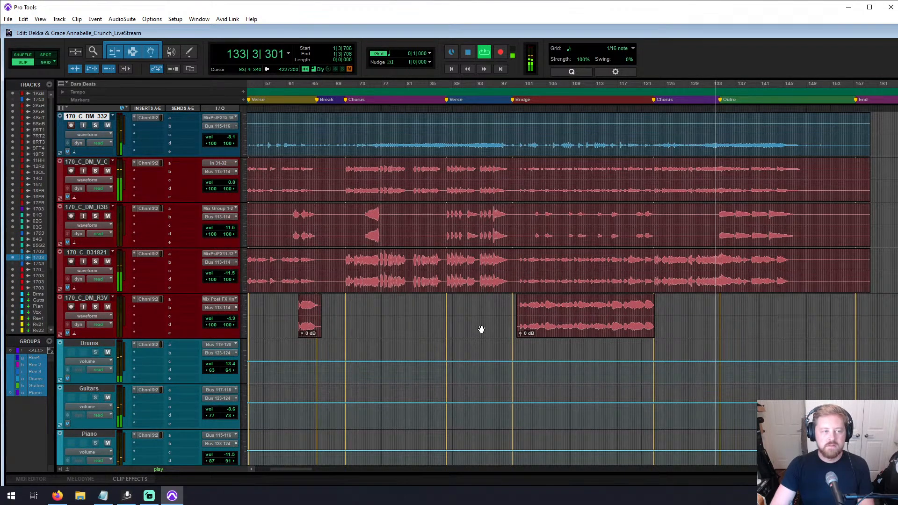
key(ctrl+equal)
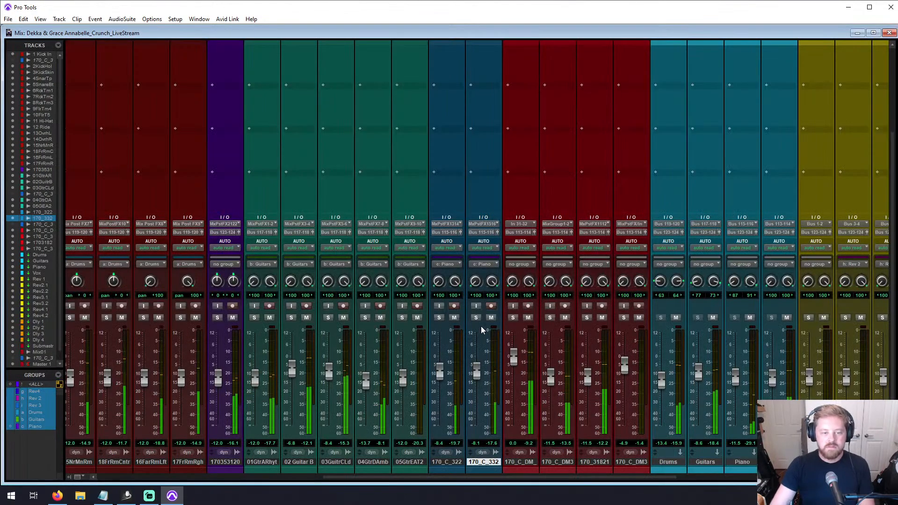
Step: Raise the three rack tom faders to about -5 dB and the two floor tom faders to about -5.7 dB
scroll(446, 393, left, 5)
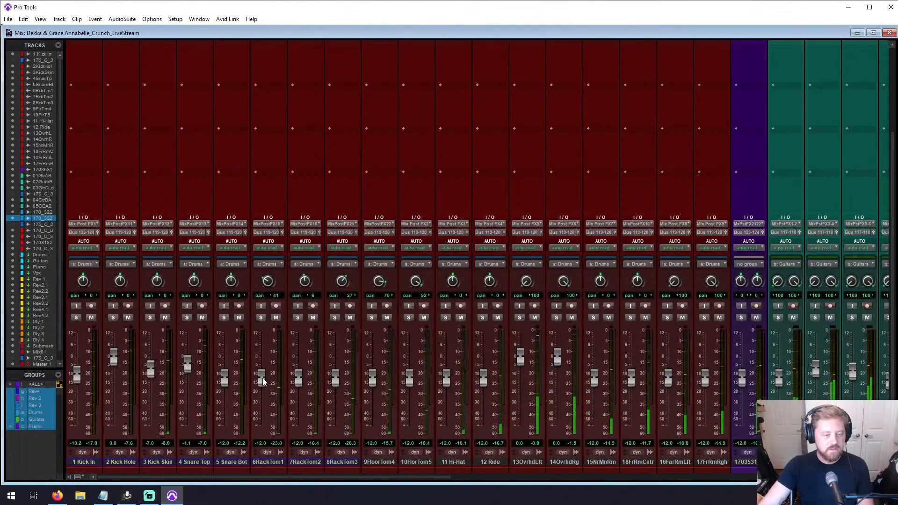
drag(263, 382, 334, 367)
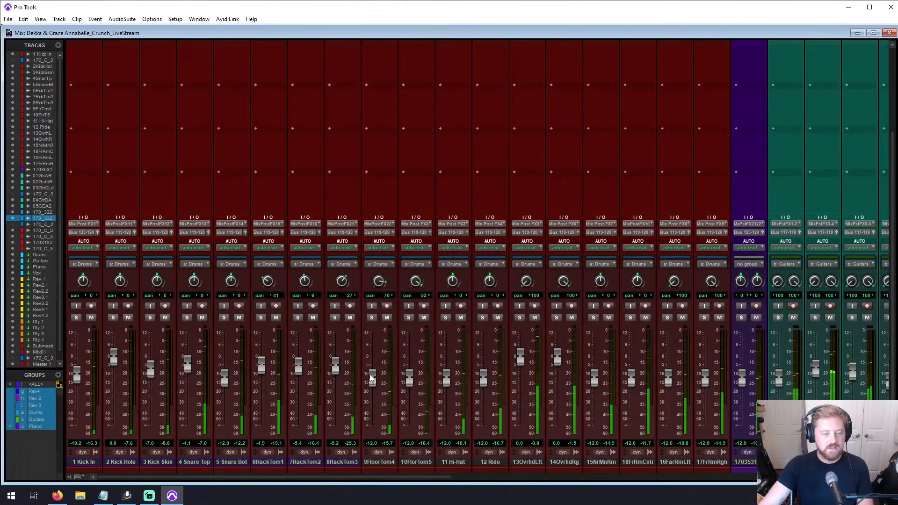
drag(372, 374, 411, 366)
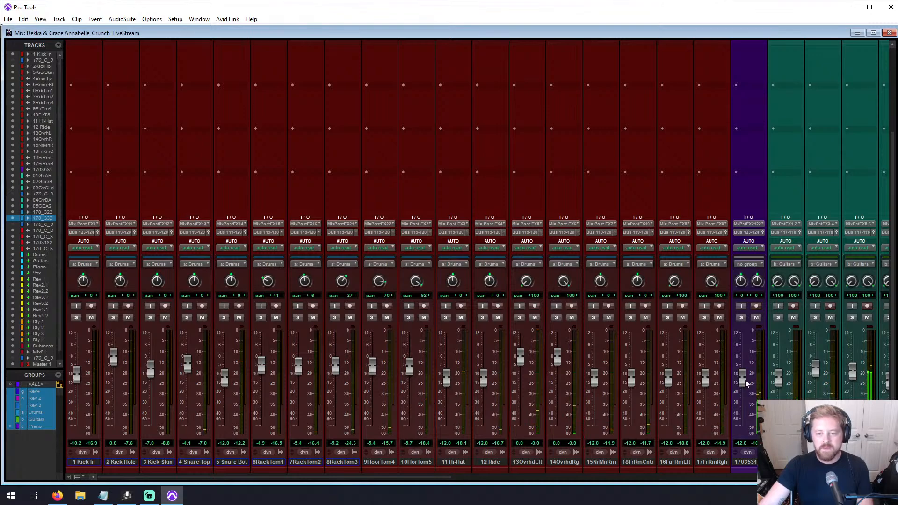
Step: Raise the fader of the purple 170353120 track, between the drums and guitars, to -8.6 dB
drag(742, 383, 743, 375)
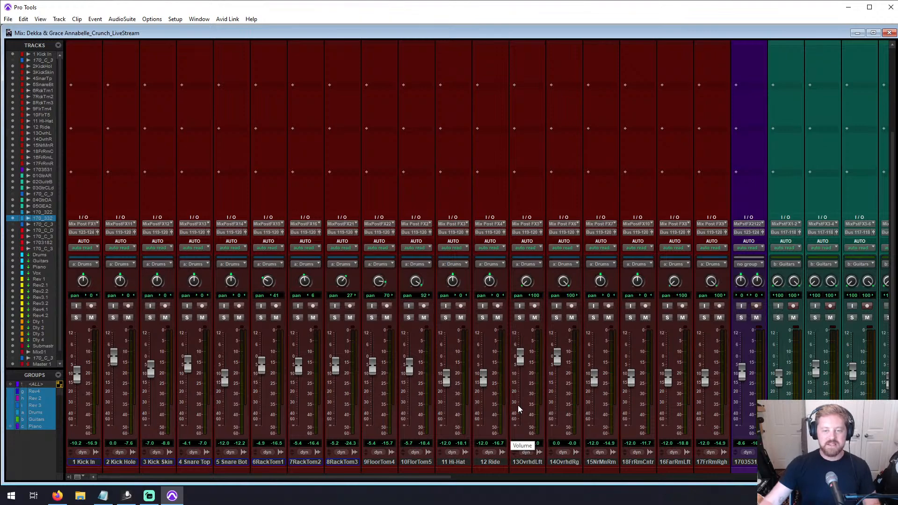
scroll(516, 411, right, 6)
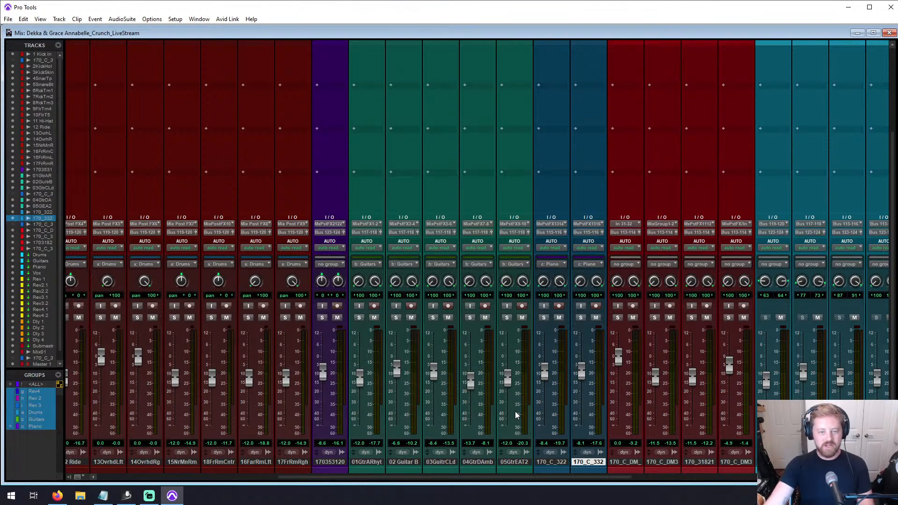
Step: With the drum tracks soloed, set the Kick Skin fader to -8.1 dB, Snare Top to 0.0 dB and Snare Bot to -5.7 dB
scroll(533, 402, left, 6)
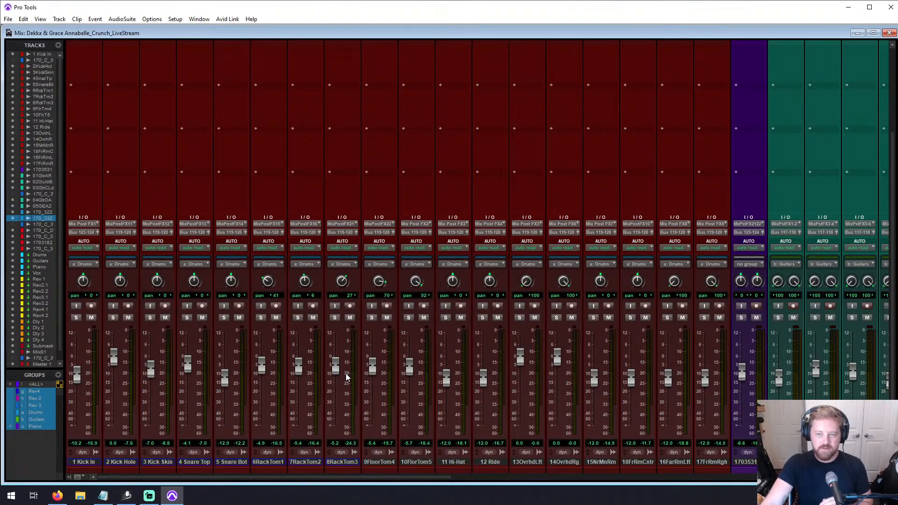
click(335, 318)
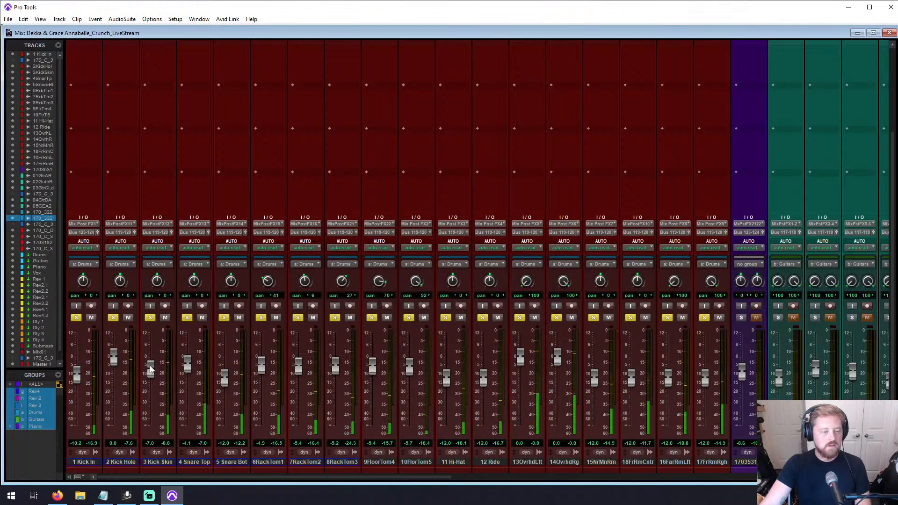
alt+click(188, 363)
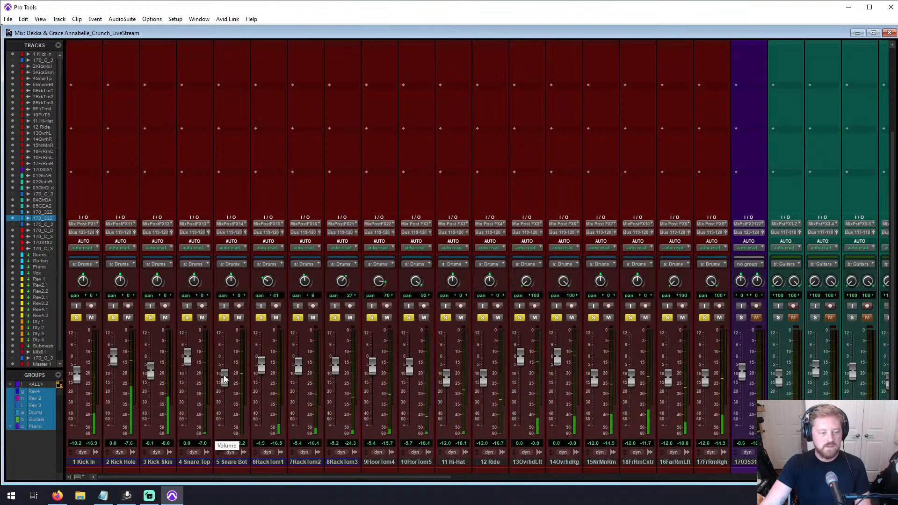
mouse_move(223, 374)
mouse_down()
mouse_move(225, 344)
mouse_move(225, 364)
mouse_up()
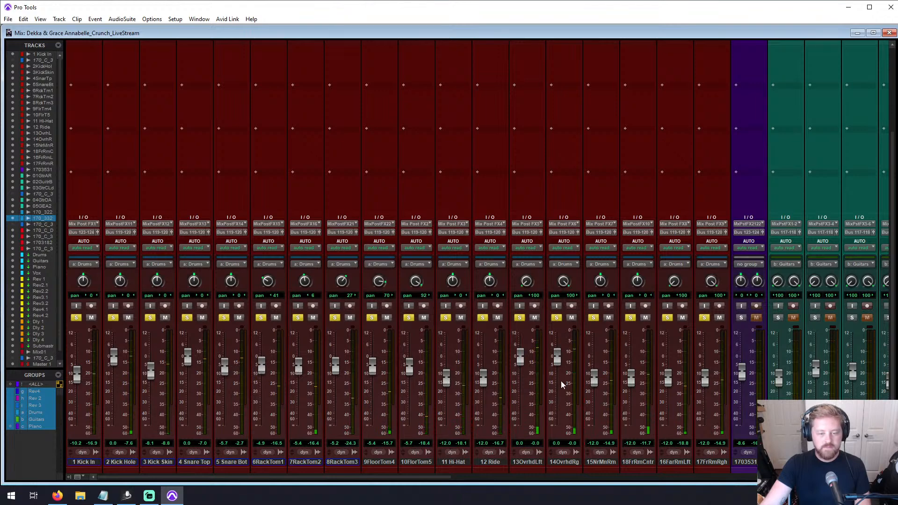
Step: Pull the four room mic faders all the way down and raise the Hi-Hat fader to -5.4 dB
drag(594, 378, 593, 426)
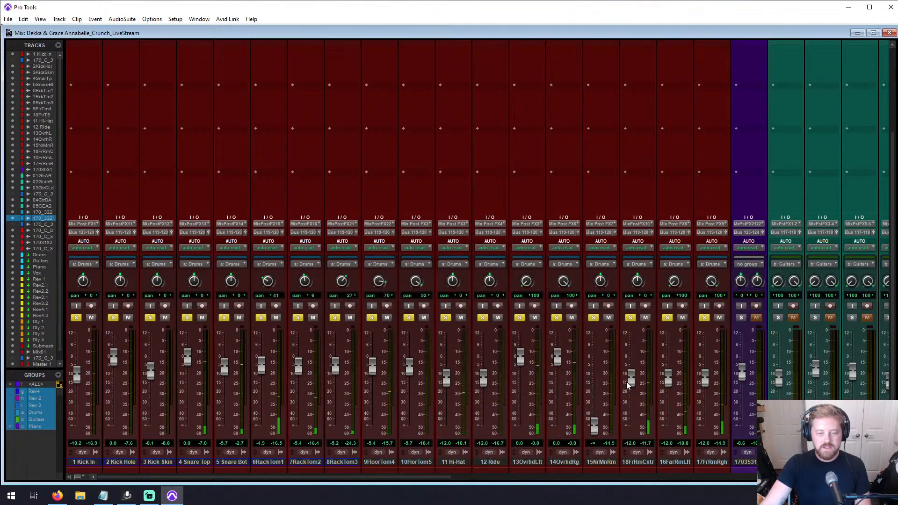
drag(631, 377, 631, 426)
drag(668, 378, 667, 426)
drag(705, 377, 705, 426)
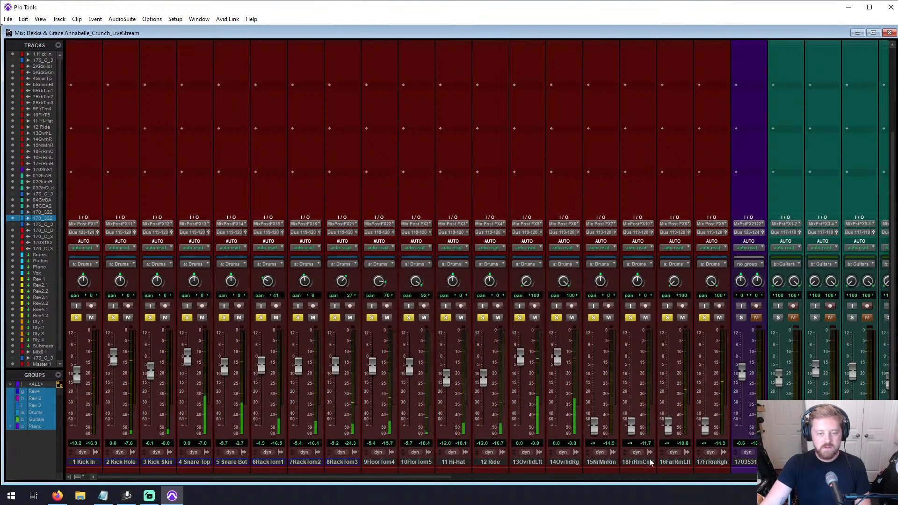
drag(446, 378, 445, 364)
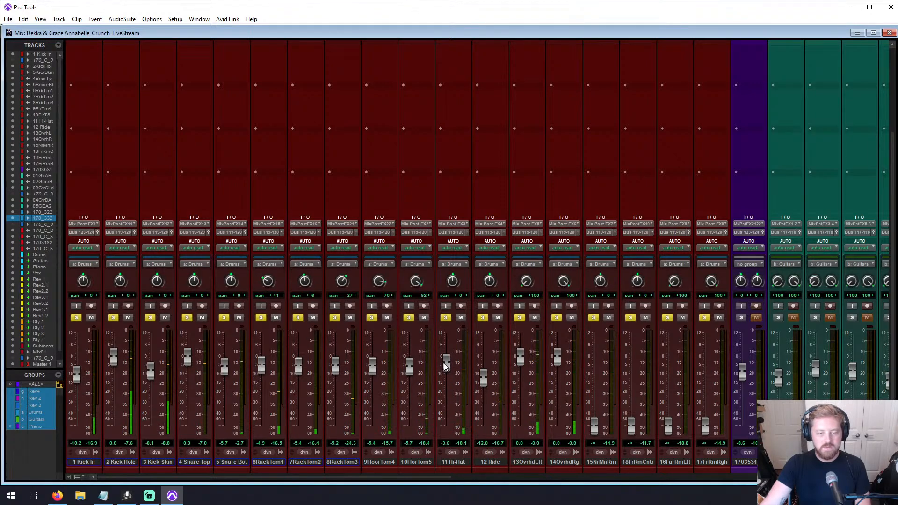
drag(444, 363, 443, 366)
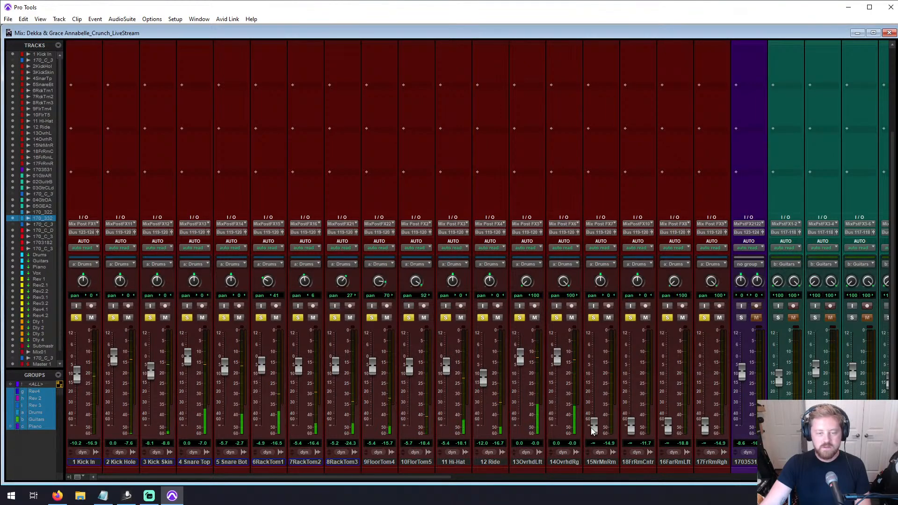
Step: Bring up the near room mic, 15NrMnRm, trying several levels, and settle its fader at -9.9 dB
drag(594, 430, 596, 343)
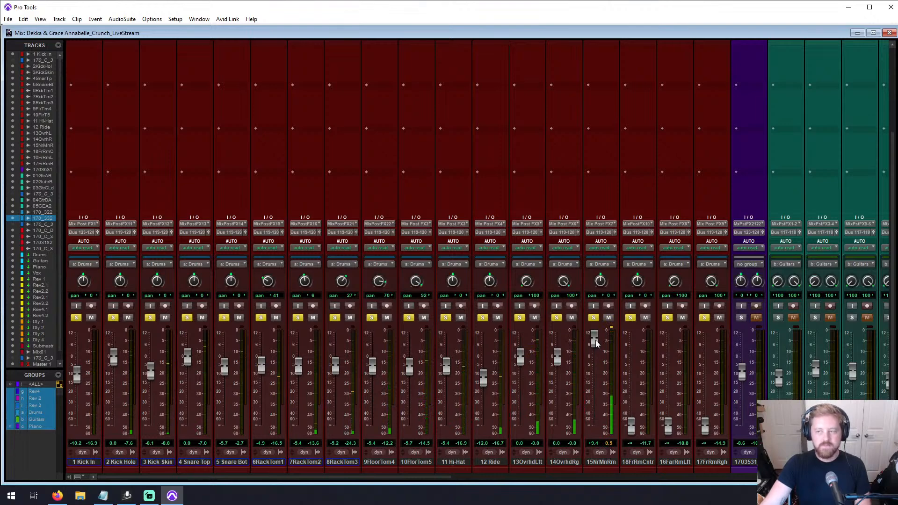
drag(596, 344, 594, 366)
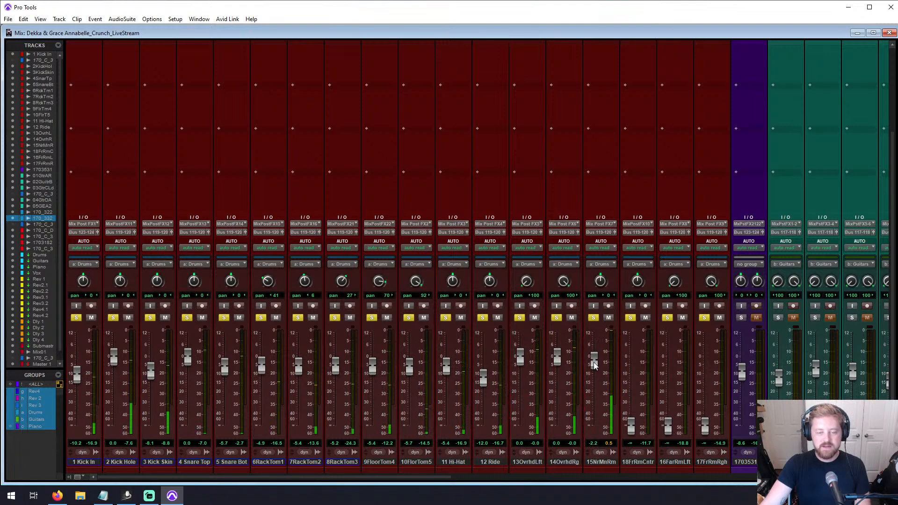
drag(594, 364, 595, 372)
drag(594, 371, 592, 380)
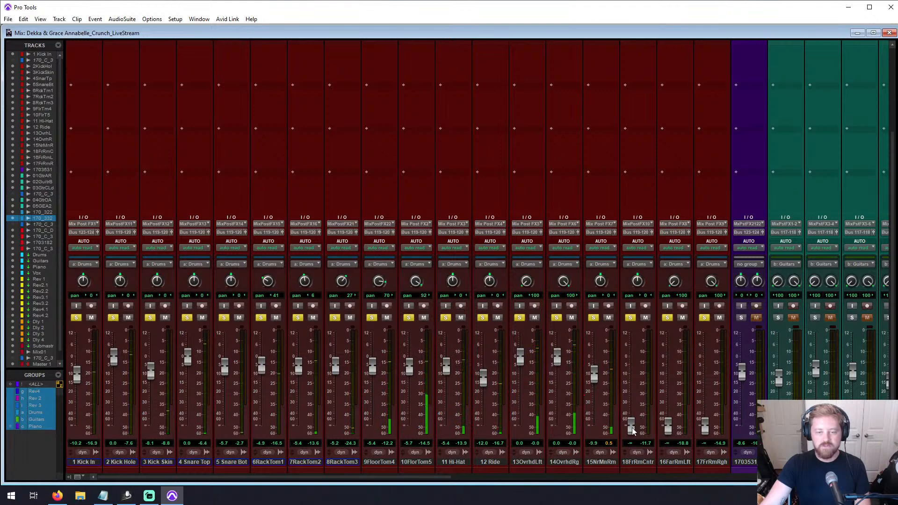
Step: Turn up the high-pass filter in 18 FarRoomCenter's Channel Strip 2 while the other drums are muted, and settle its fader at -3.0 dB
drag(632, 429, 635, 343)
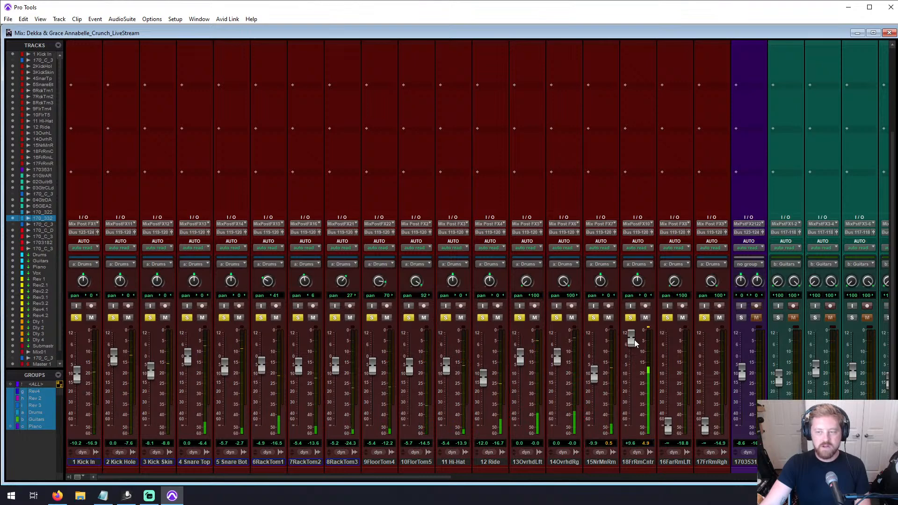
drag(634, 343, 634, 366)
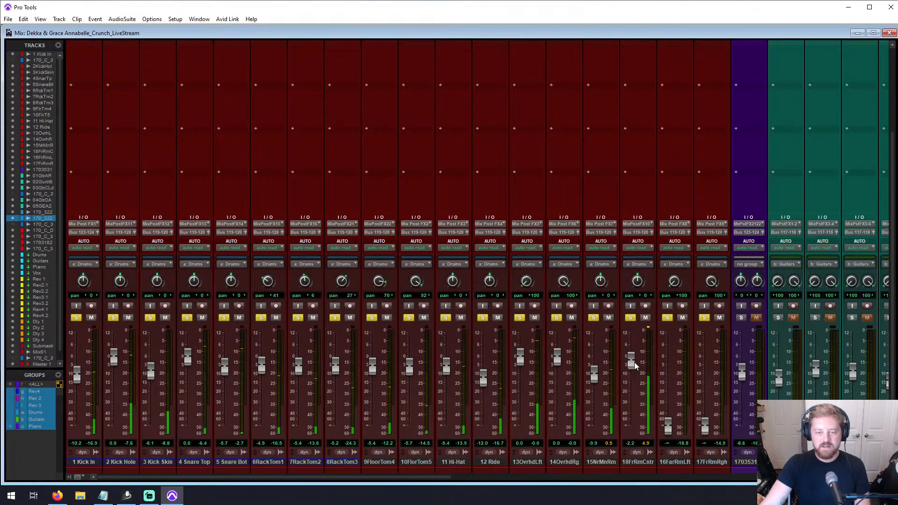
scroll(618, 324, up, 5)
click(640, 56)
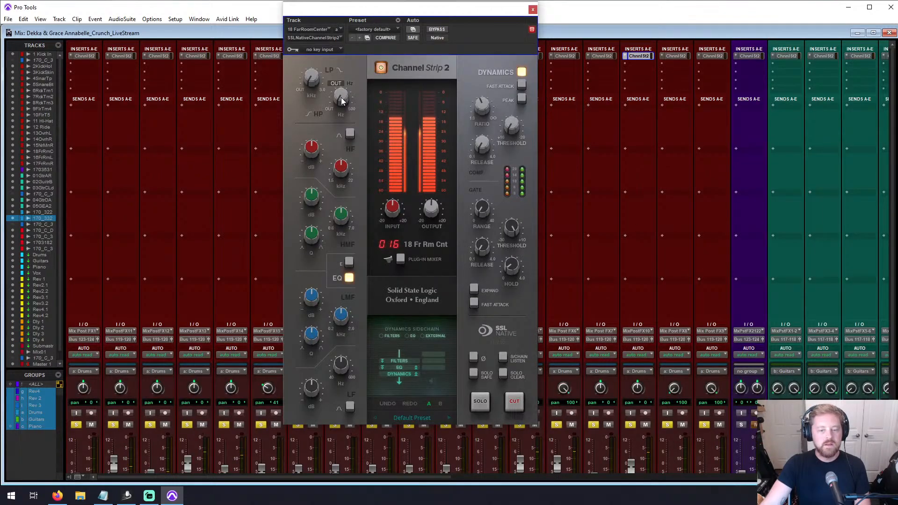
drag(630, 470, 631, 445)
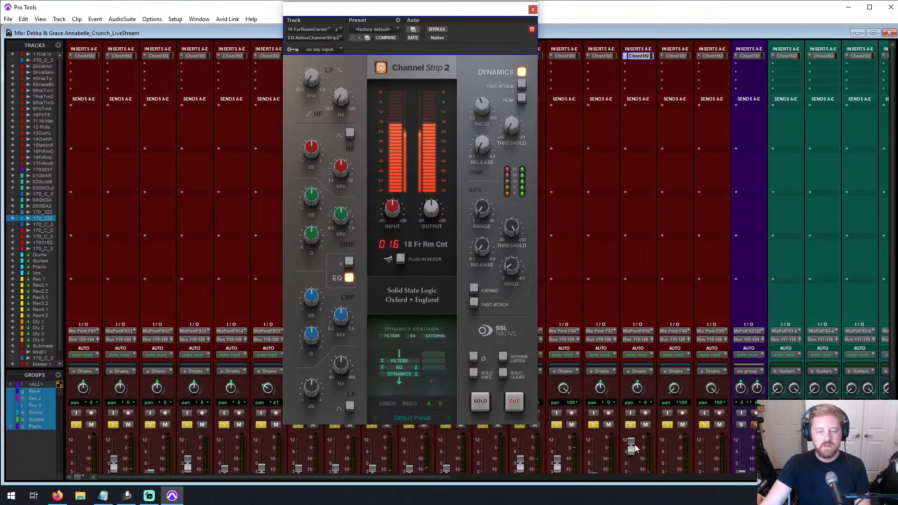
click(643, 425)
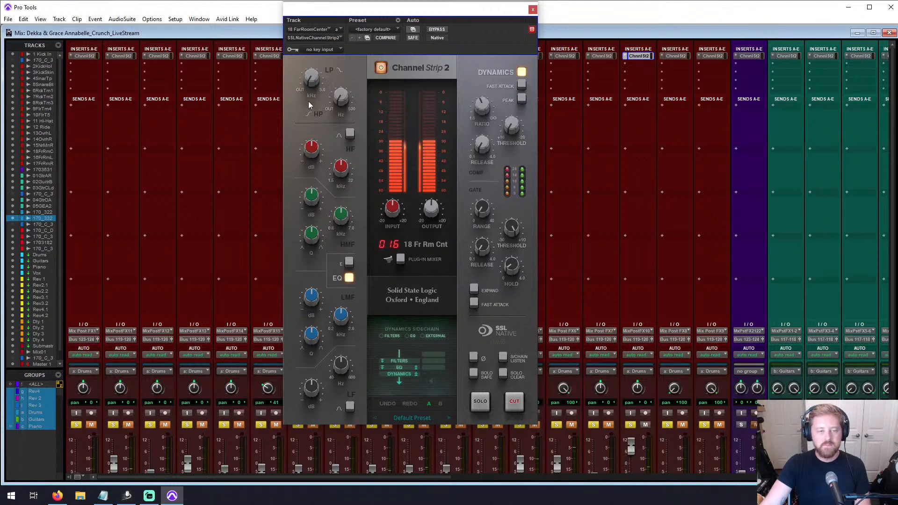
mouse_move(340, 100)
drag(340, 100, 332, 12)
click(532, 10)
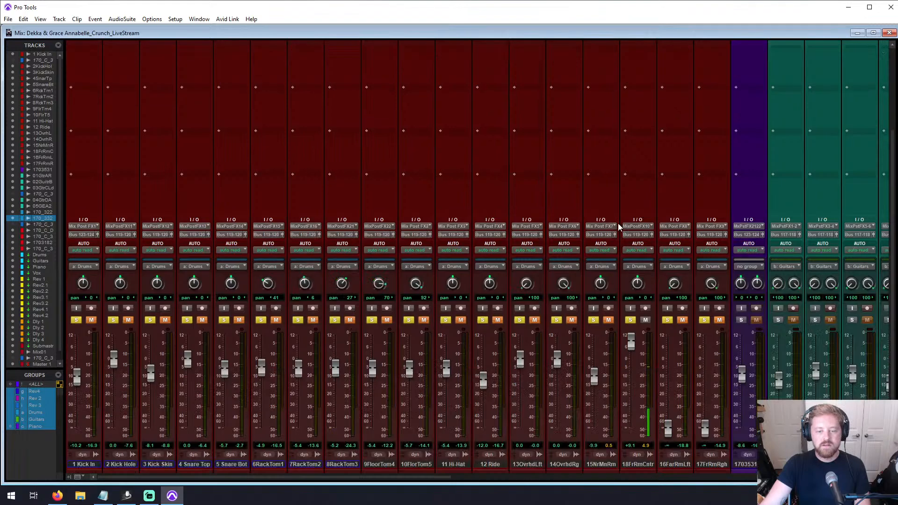
click(646, 316)
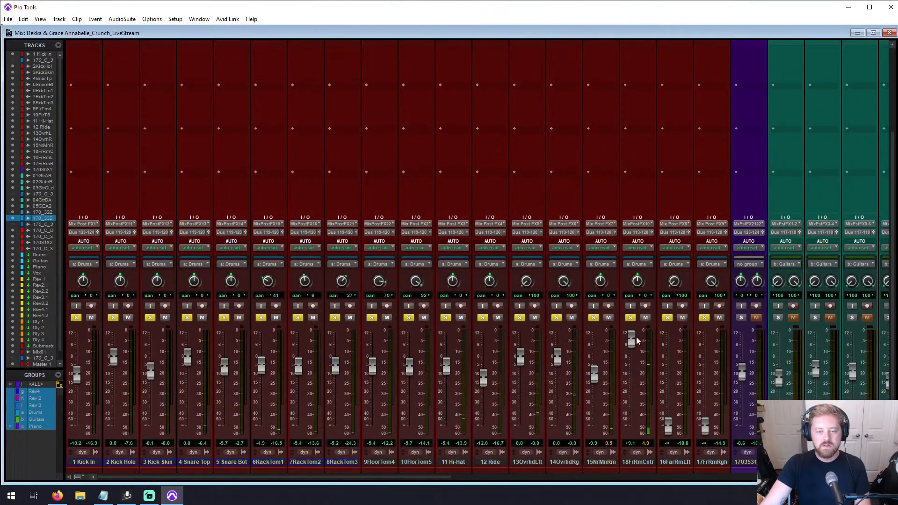
drag(631, 340, 630, 361)
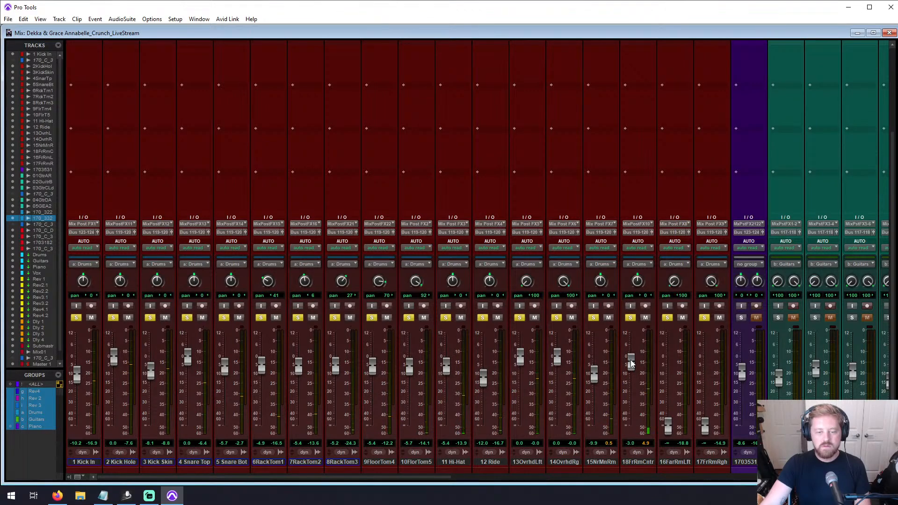
Step: Set the high-pass filter in 16 Far Room Left's Channel Strip 2 to 115.8 Hz and settle its fader at about -6 dB
drag(668, 426, 669, 336)
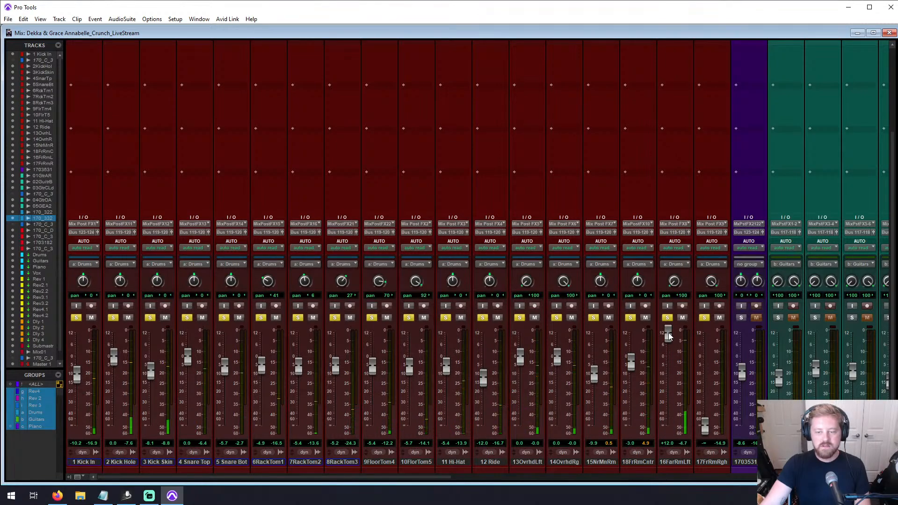
scroll(669, 327, up, 3)
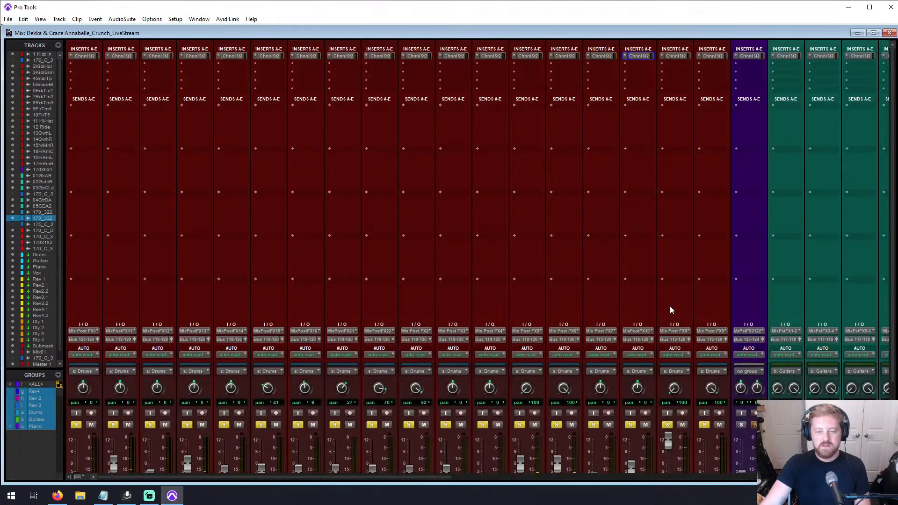
click(678, 57)
drag(338, 75, 330, 17)
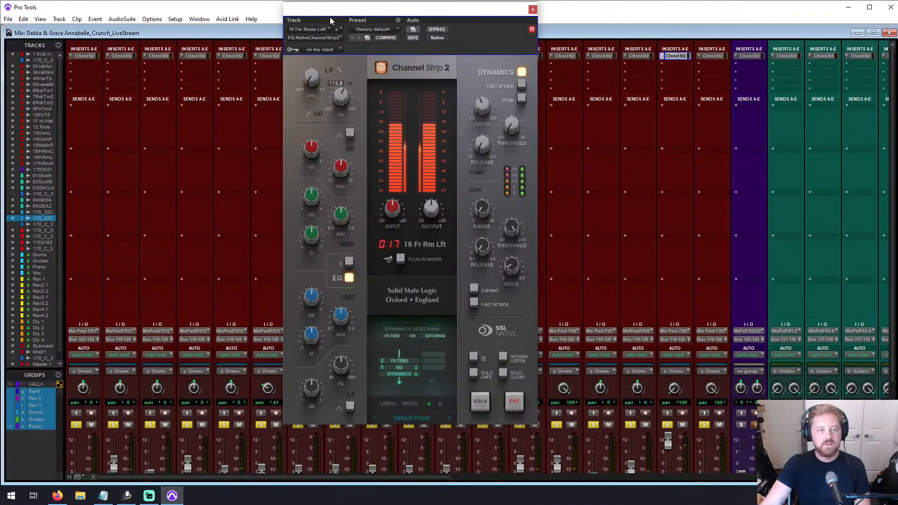
click(532, 10)
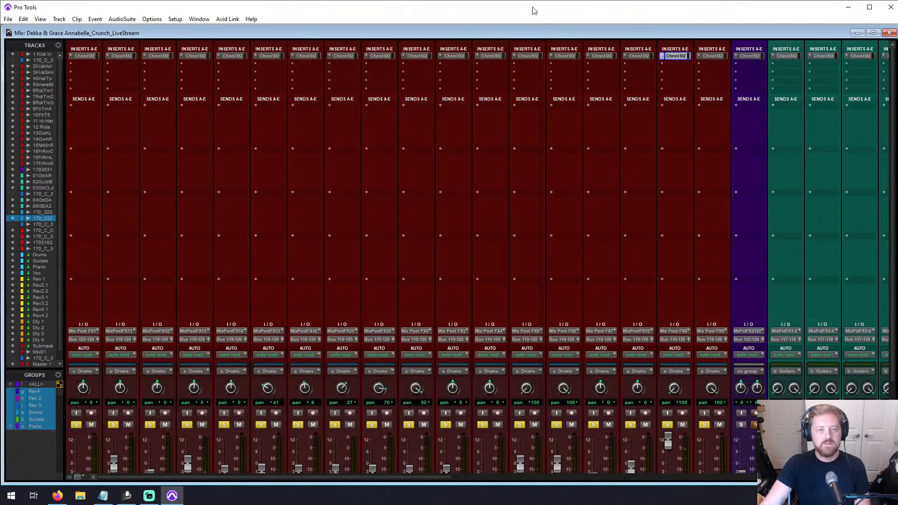
scroll(627, 190, down, 3)
drag(668, 333, 669, 371)
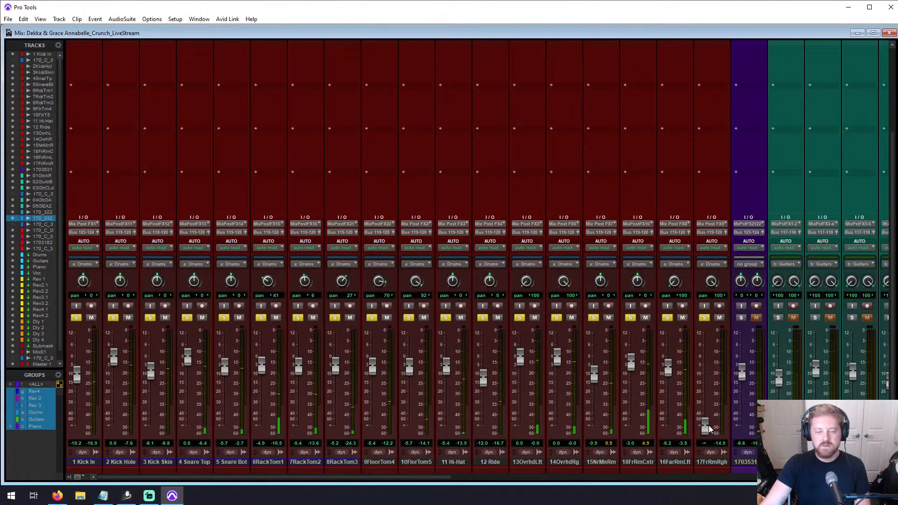
Step: Turn up the high-pass filter in 17 Far Room Right's Channel Strip 2 and balance the far room faders, right at -7.3 dB and center at -4.3 dB
drag(709, 432, 712, 345)
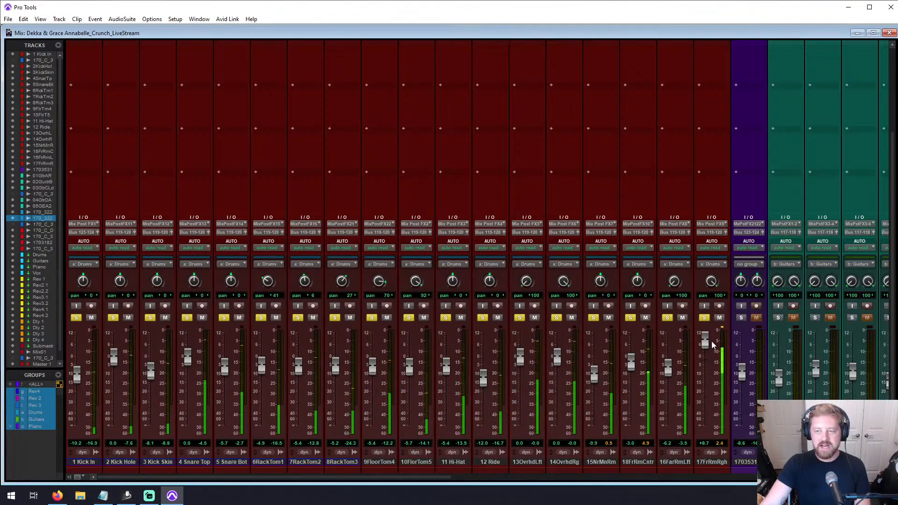
scroll(706, 341, up, 3)
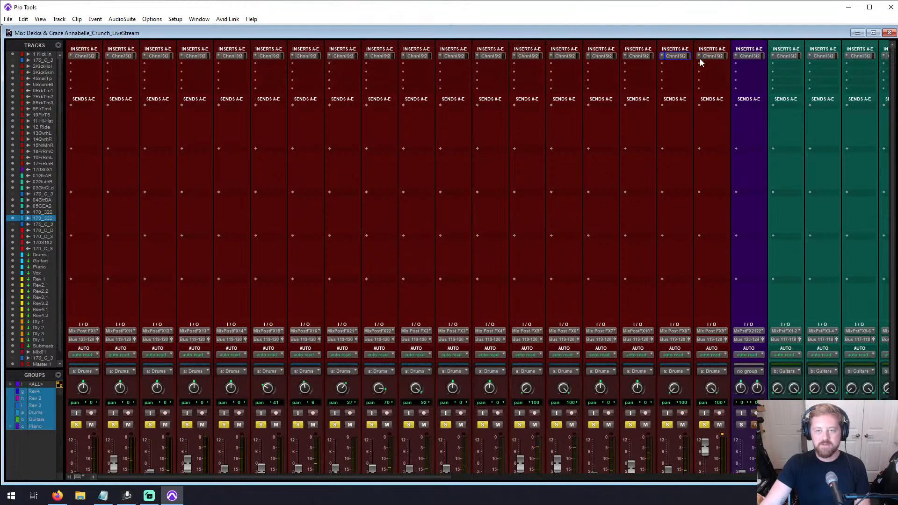
click(711, 55)
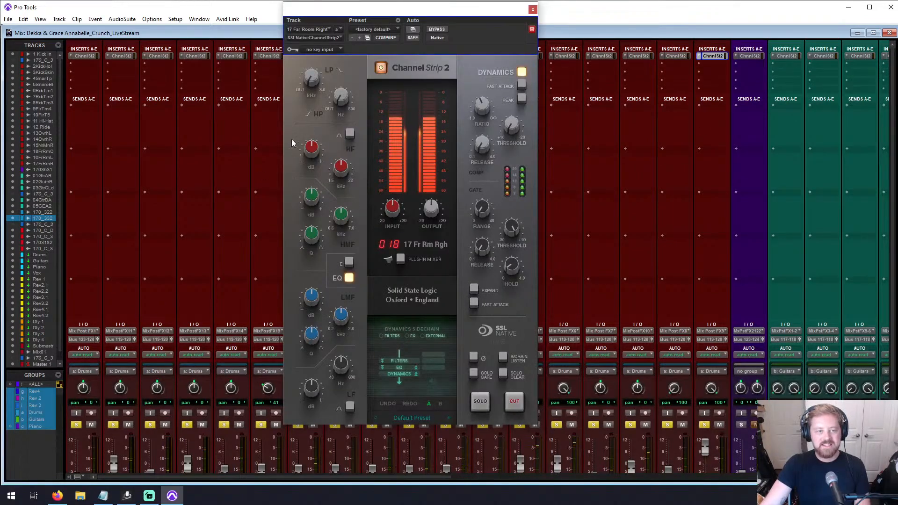
mouse_move(345, 100)
drag(342, 103, 342, 35)
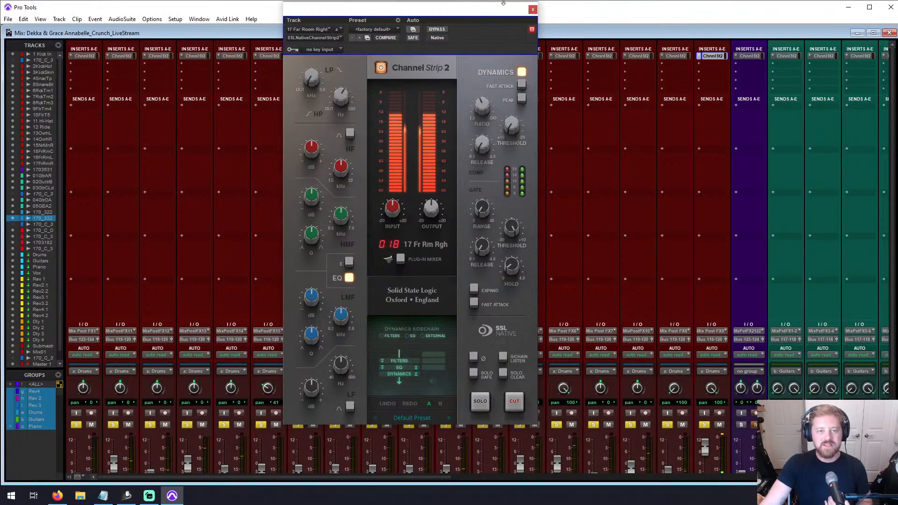
click(532, 10)
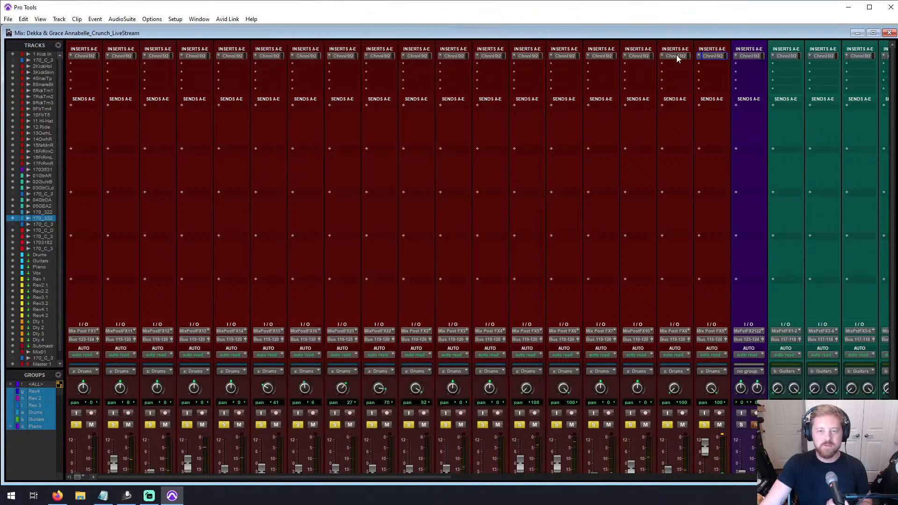
scroll(674, 169, down, 3)
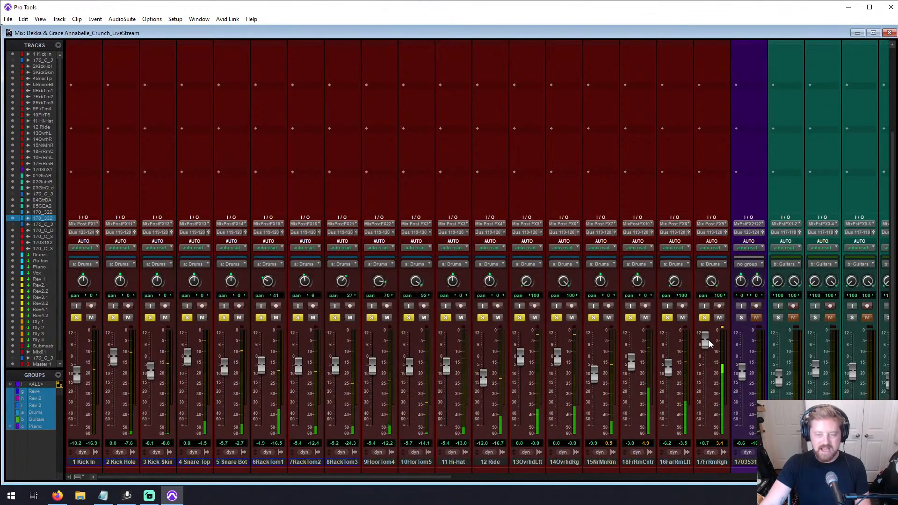
drag(707, 344, 705, 370)
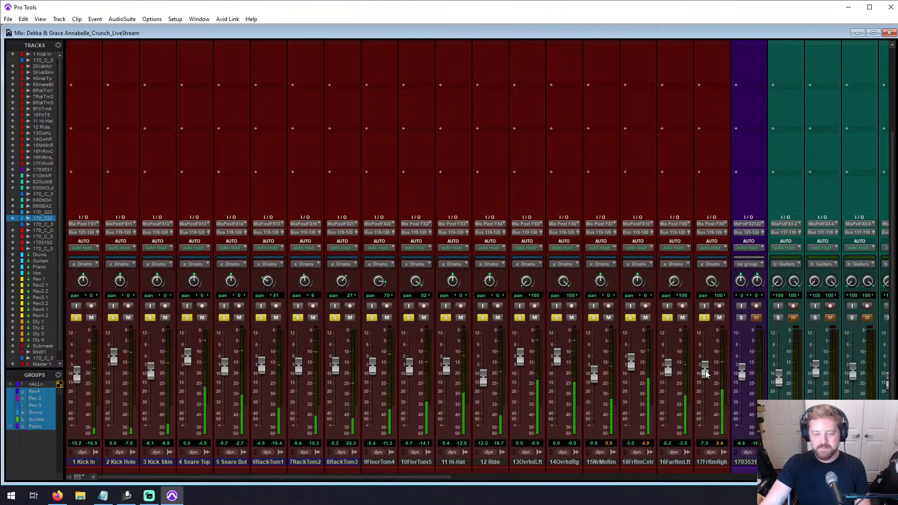
drag(668, 368, 629, 374)
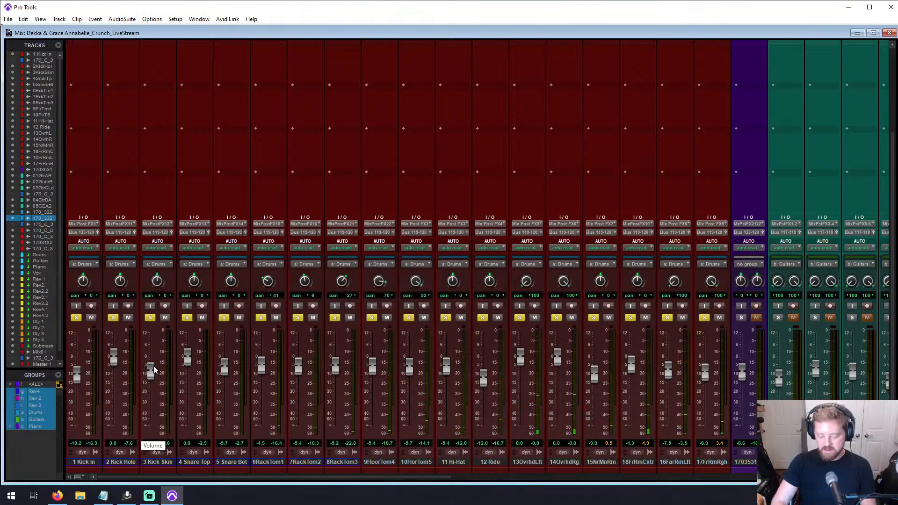
Step: Show the Memory Locations in the Edit window and jump playback to location 5, the second Chorus
key(ctrl+equal)
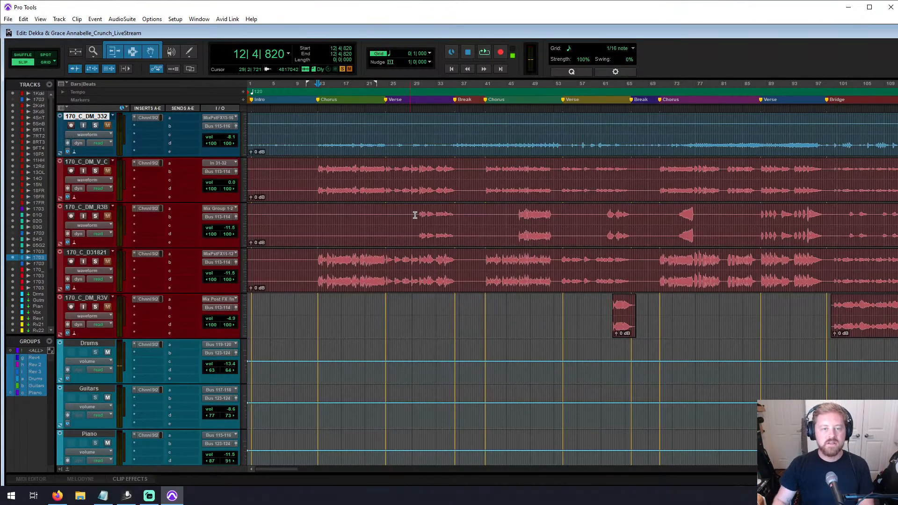
key(ctrl+5)
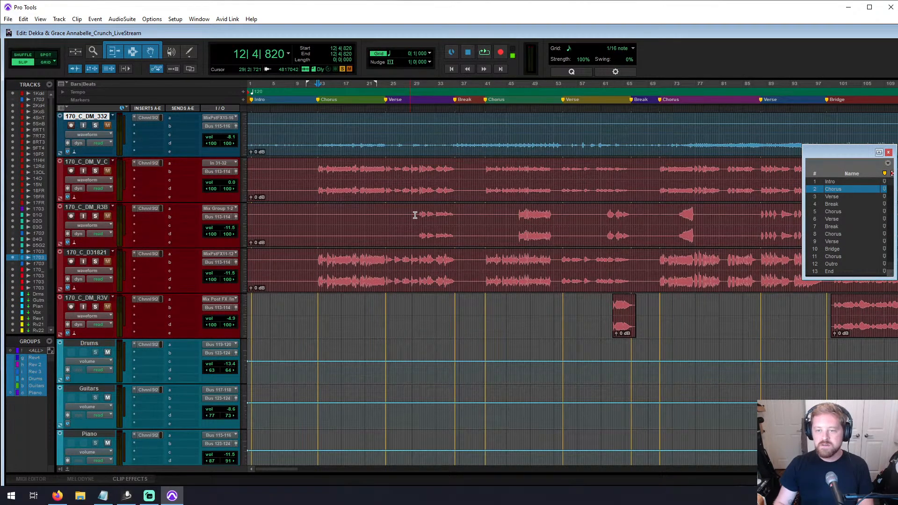
key(KP_Decimal)
key(KP_5)
key(KP_Decimal)
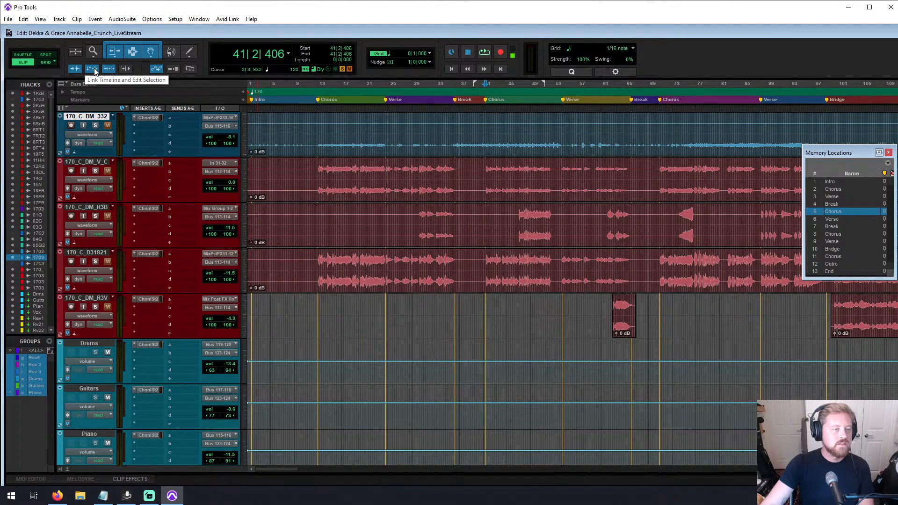
shift+click(565, 121)
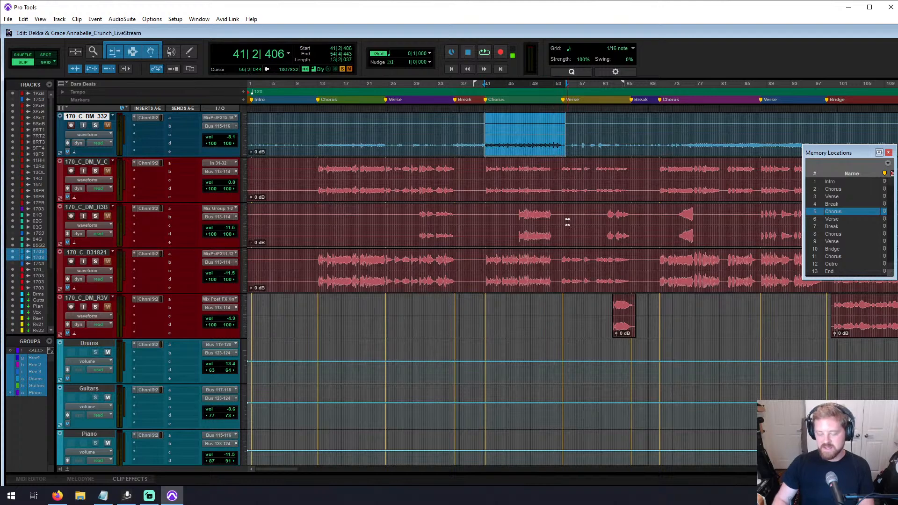
key(Down)
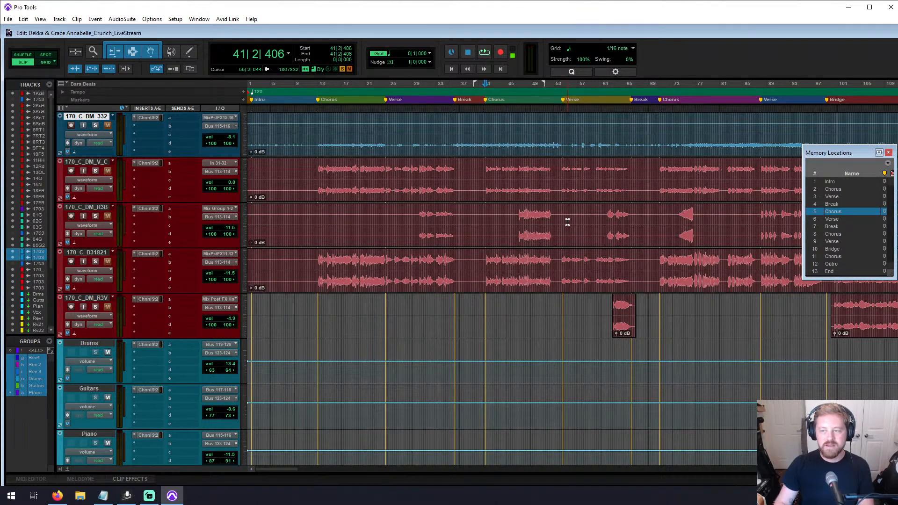
click(552, 175)
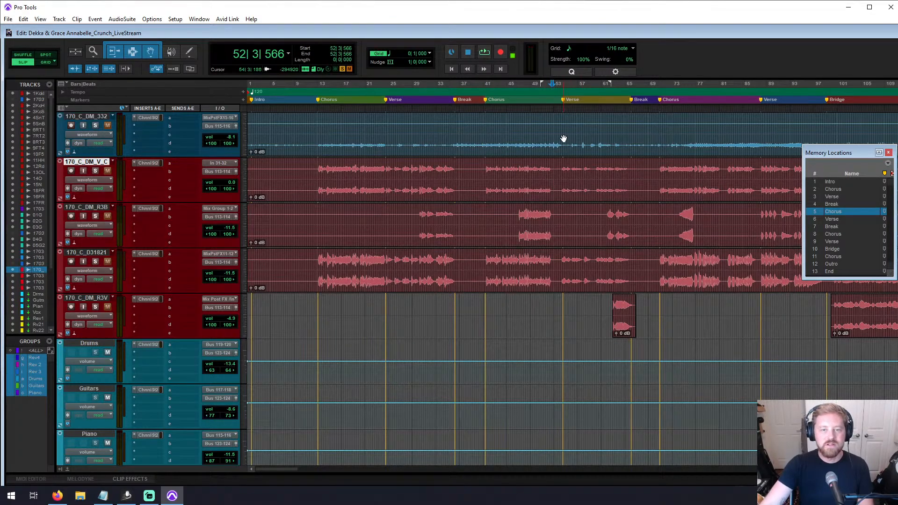
Step: Loop playback of the second Chorus, about bars 41 to 54, and show the Mix window with the Memory Locations hidden
click(563, 139)
drag(564, 126, 485, 137)
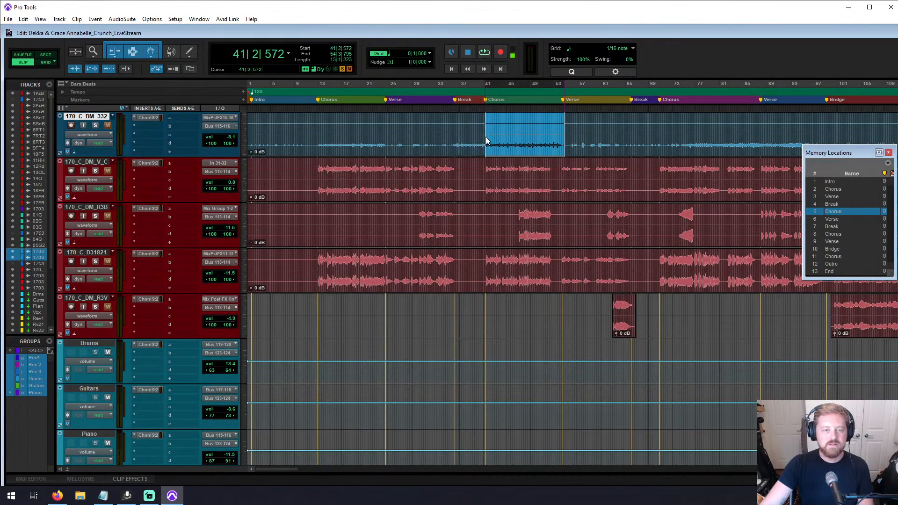
key(space)
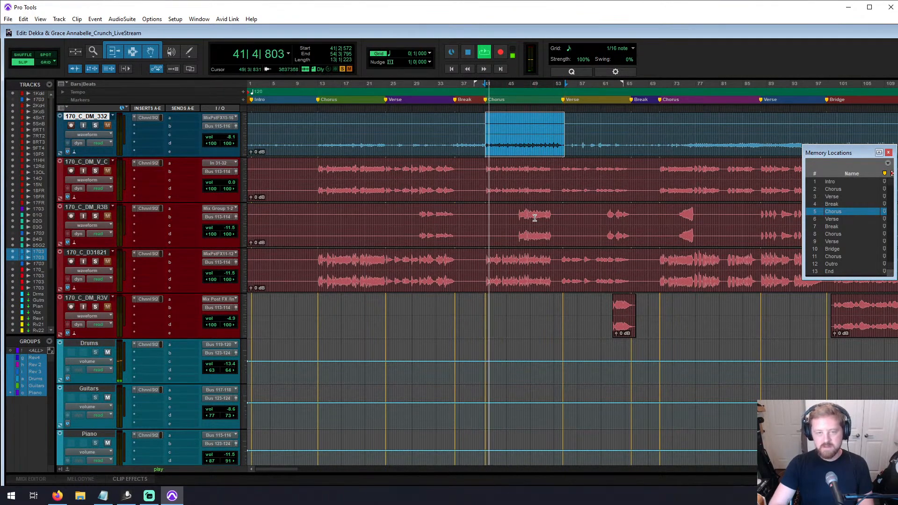
key(ctrl+equal)
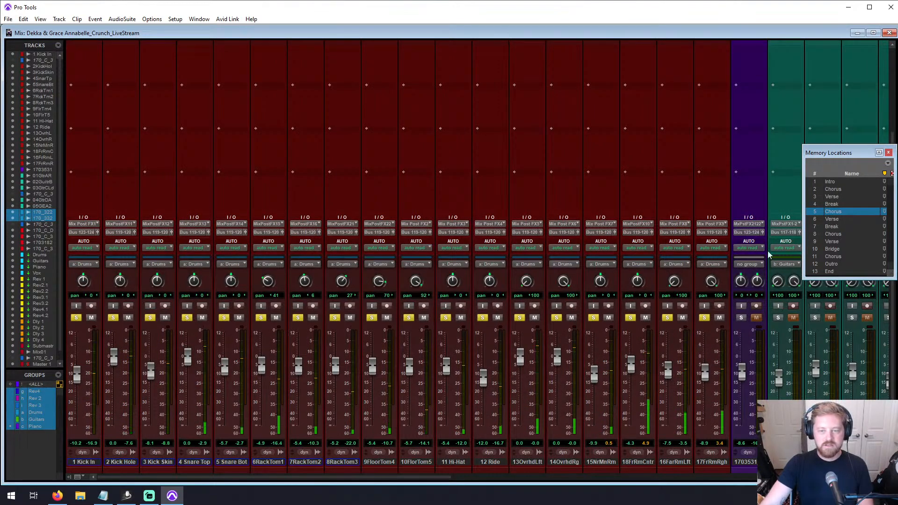
key(ctrl+KP_5)
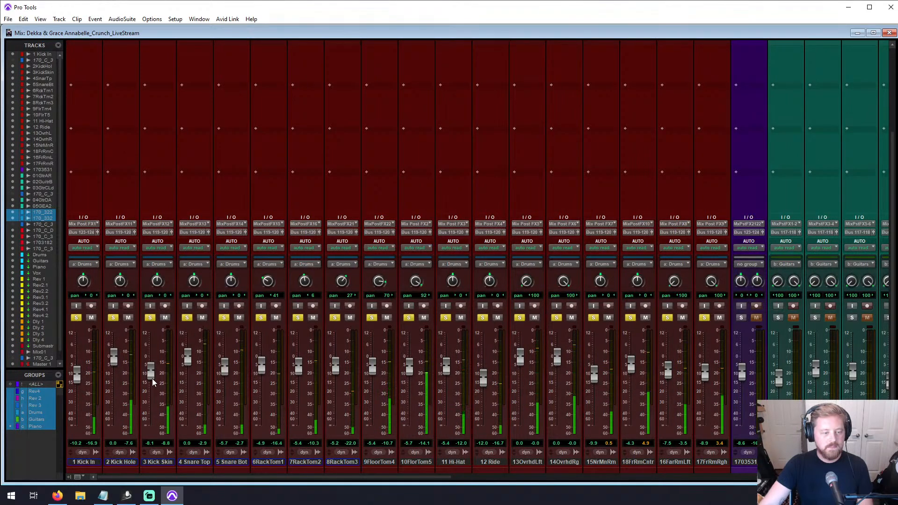
Step: Select the three kick tracks, 1 Kick In to 3 Kick Skin, and create one new mono Aux Input track
click(159, 463)
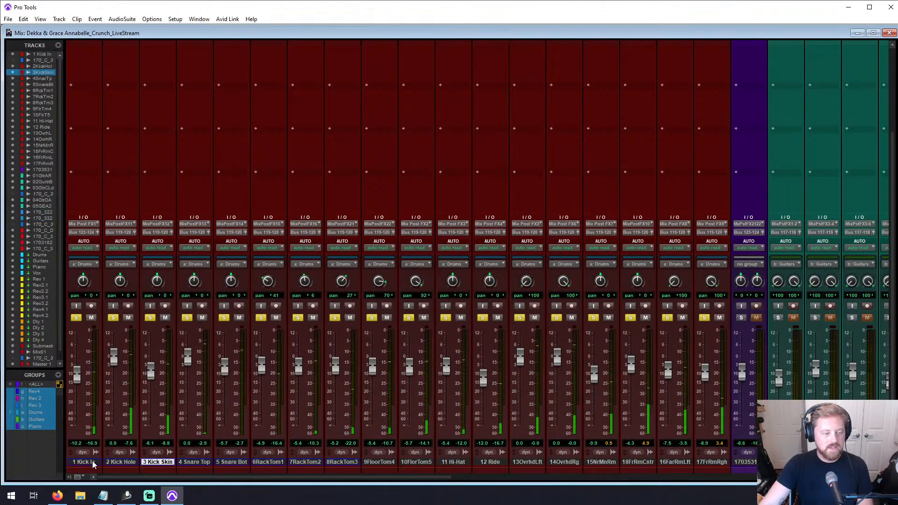
shift+click(93, 463)
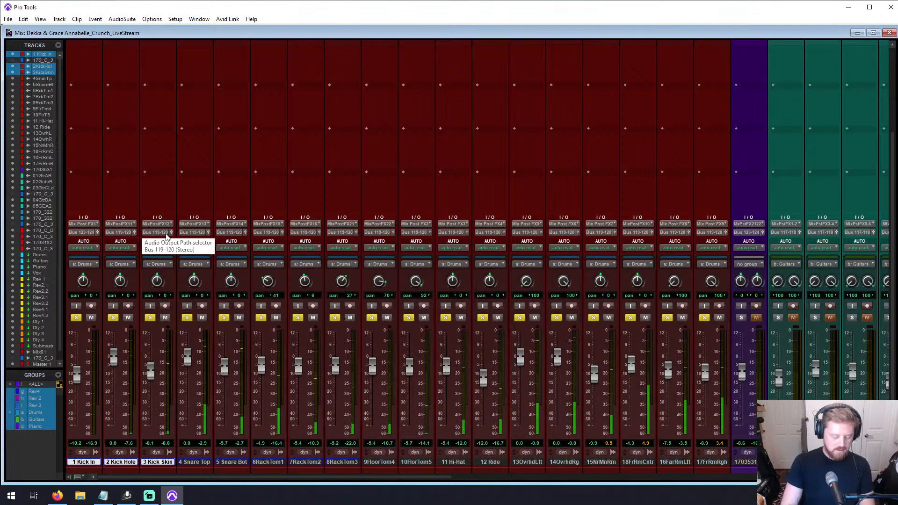
key(ctrl+shift+n)
key(ctrl+Down)
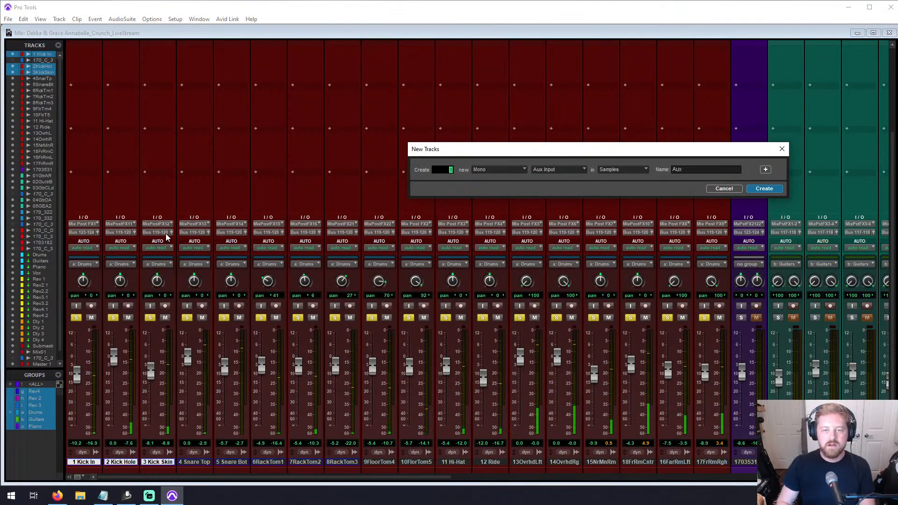
key(Return)
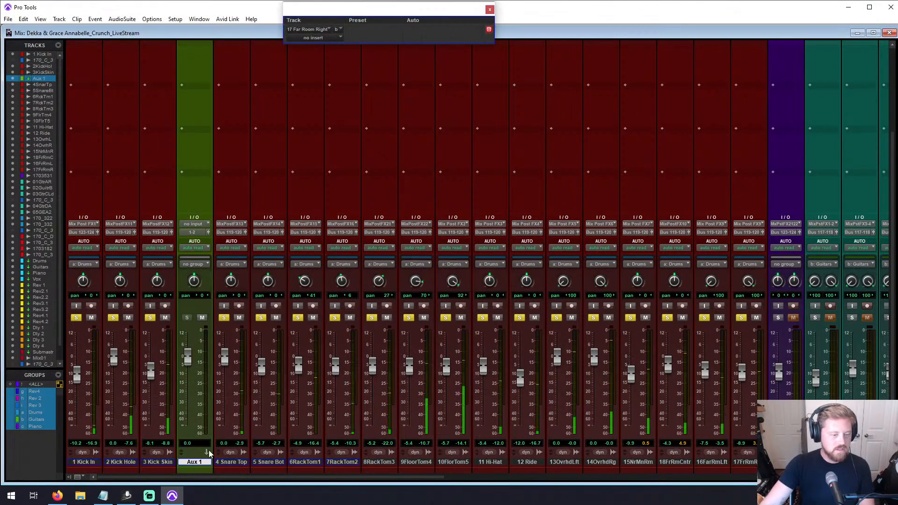
Step: Set the input of Aux 1 to Bus 20 (Mono)
click(193, 227)
mouse_move(236, 261)
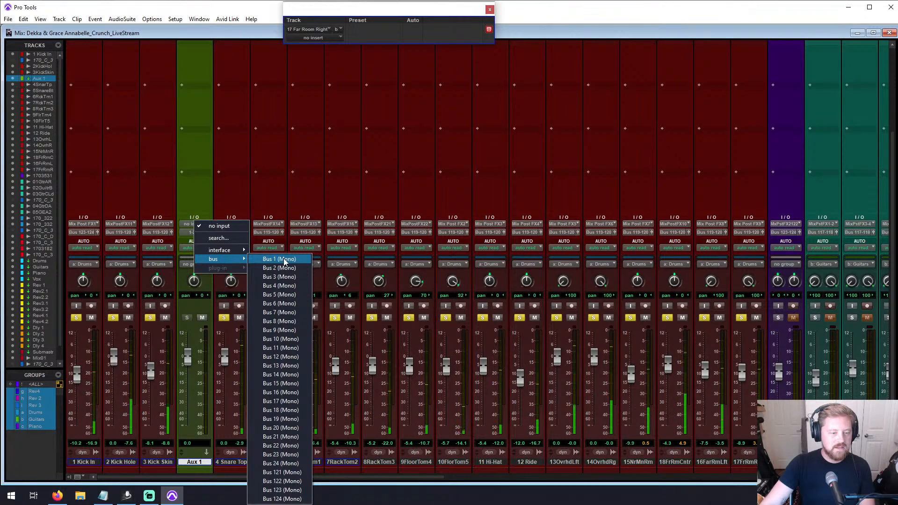
click(295, 428)
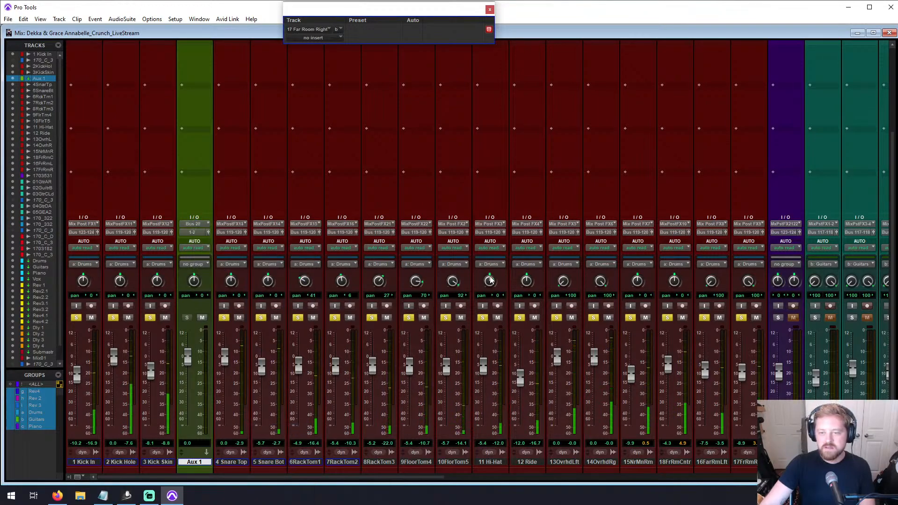
Step: Look up the input bus of the Drums submix and route the output of Aux 1 to Bus 119-120 (Stereo)
scroll(509, 290, right, 10)
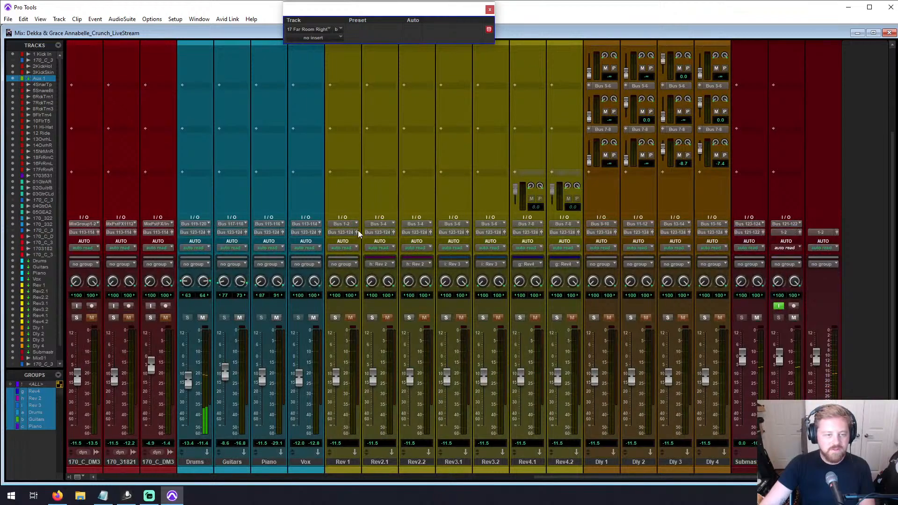
scroll(372, 356, left, 10)
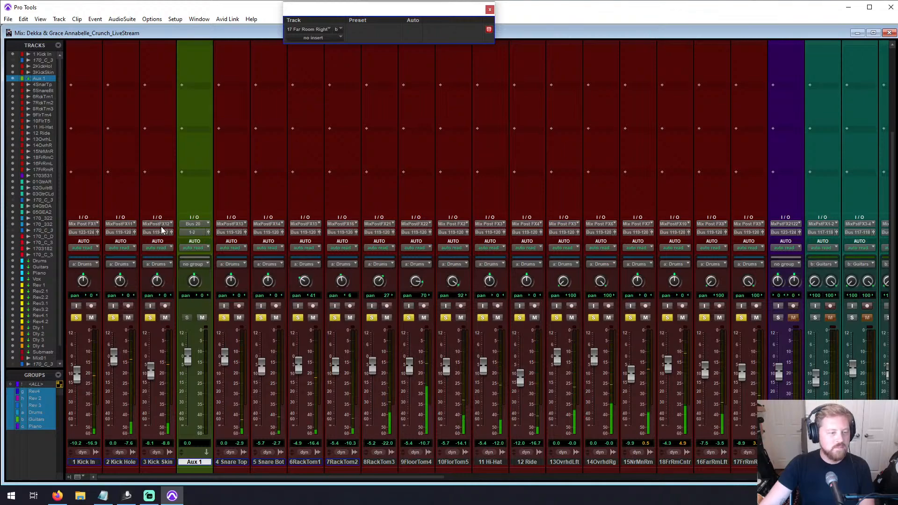
click(197, 233)
click(437, 178)
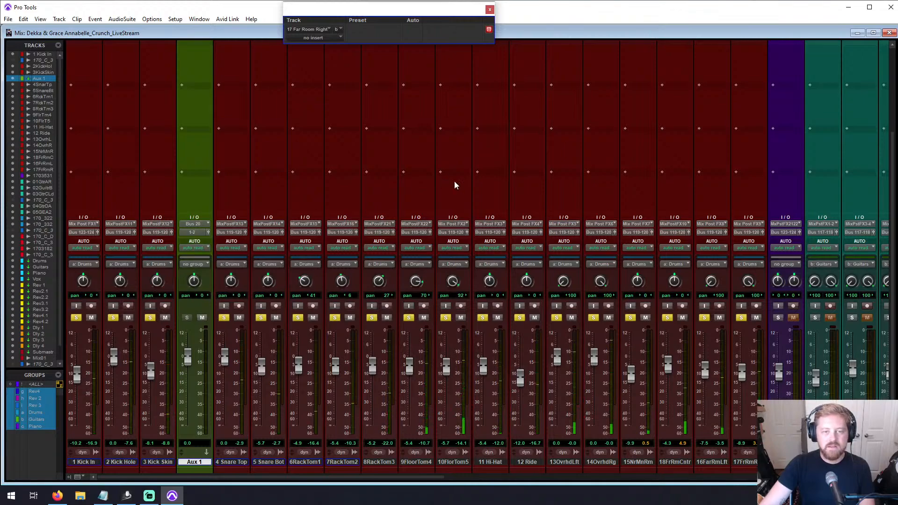
scroll(449, 180, right, 10)
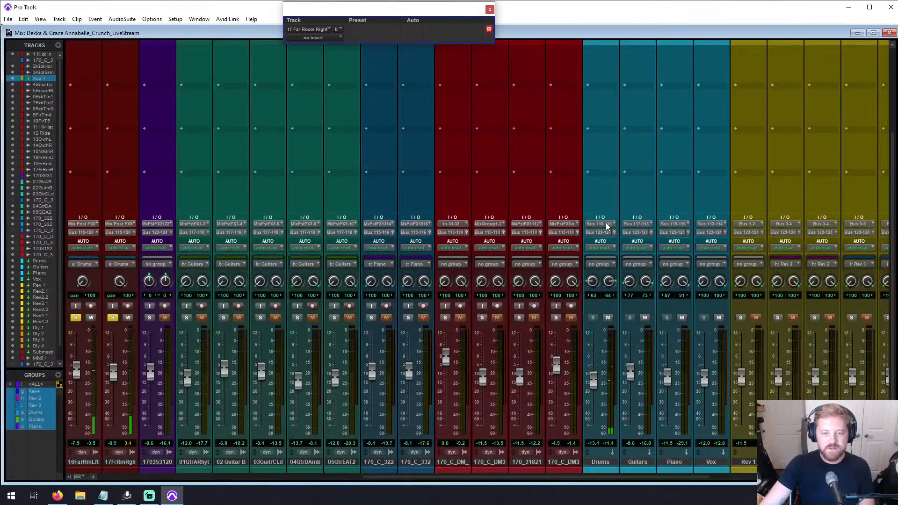
scroll(629, 394, left, 10)
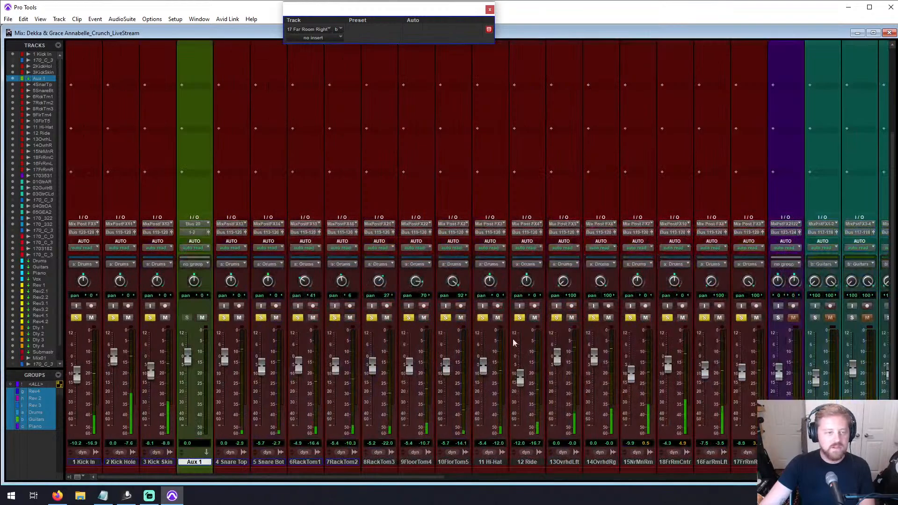
click(191, 231)
mouse_move(227, 268)
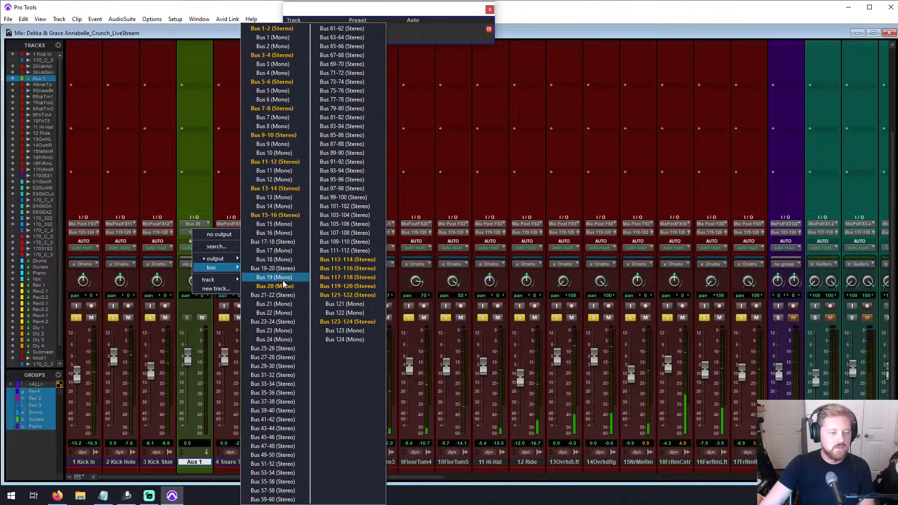
click(348, 286)
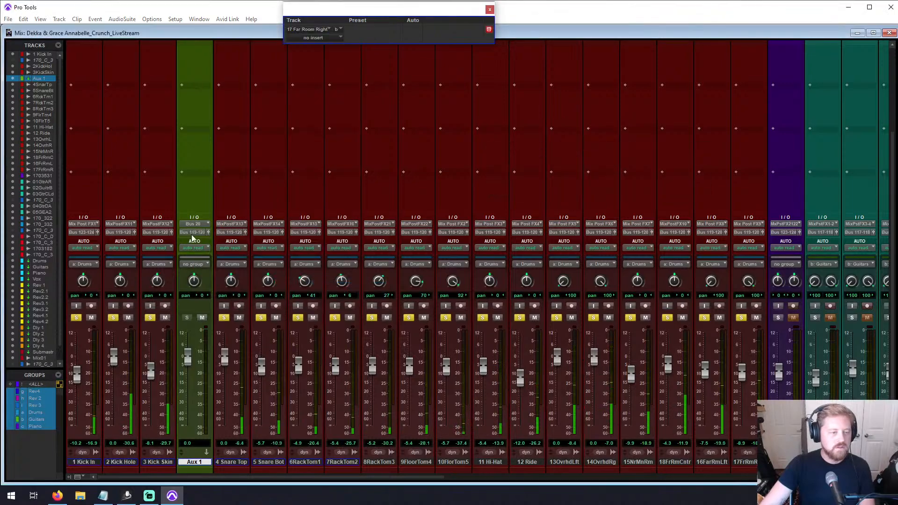
Step: Route the outputs of 1 Kick In, 2 Kick Hole and 3 Kick Skin together to Bus 20 (Mono)
click(159, 462)
shift+click(83, 462)
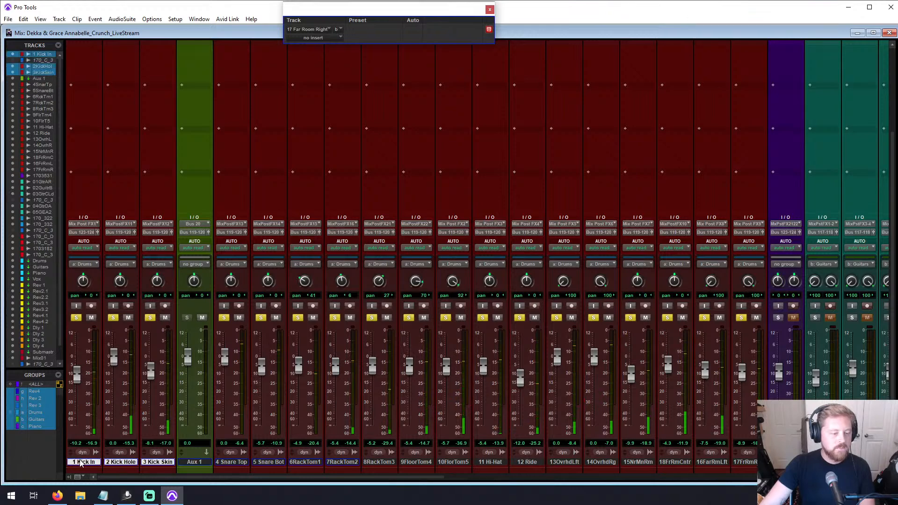
click(162, 232)
mouse_move(197, 267)
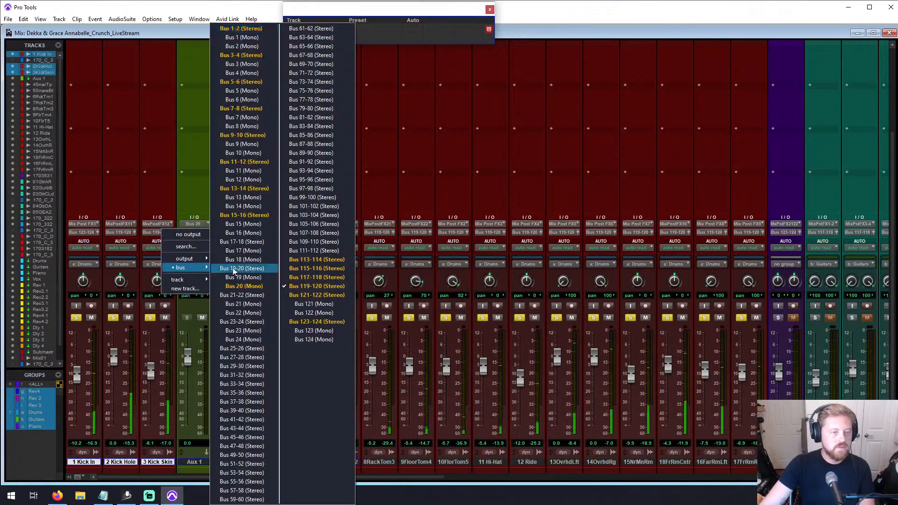
click(253, 287)
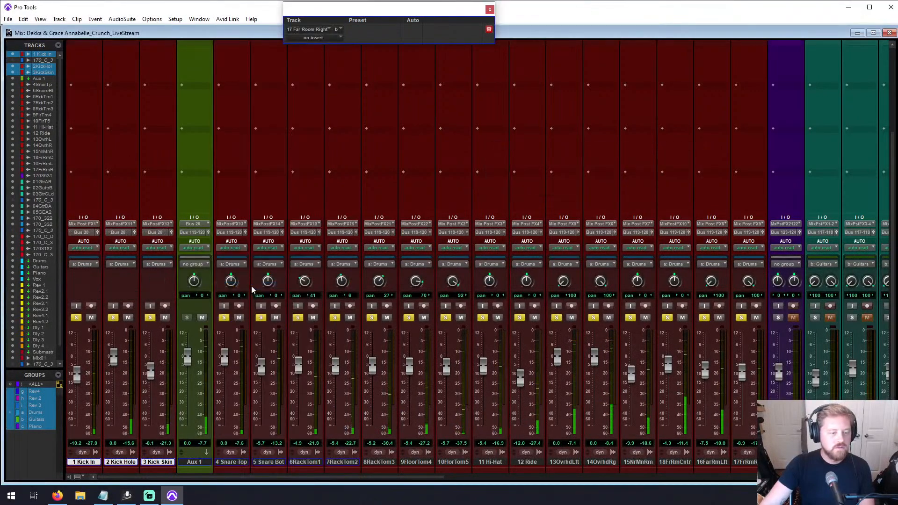
Step: Test the kick routing by lowering the Aux 1 fader fully and returning it to 0.0 dB
drag(189, 360, 187, 427)
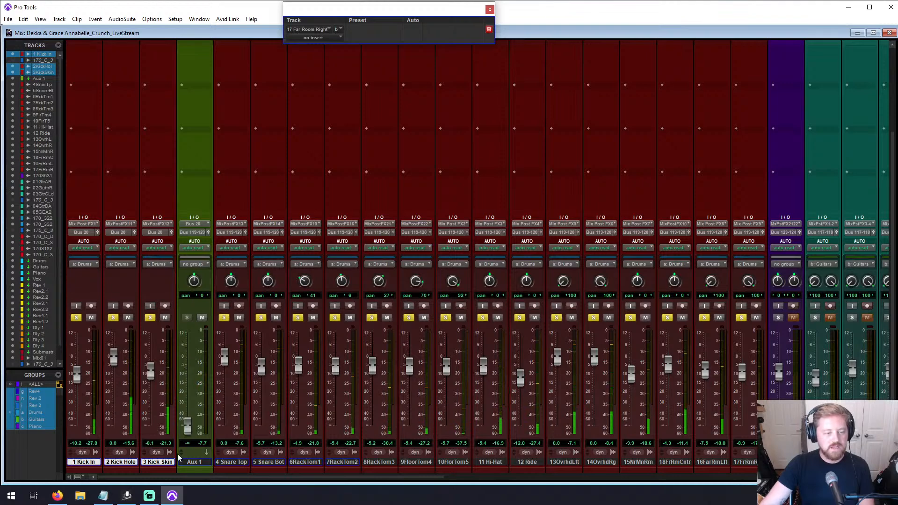
drag(187, 425, 186, 373)
alt+click(187, 373)
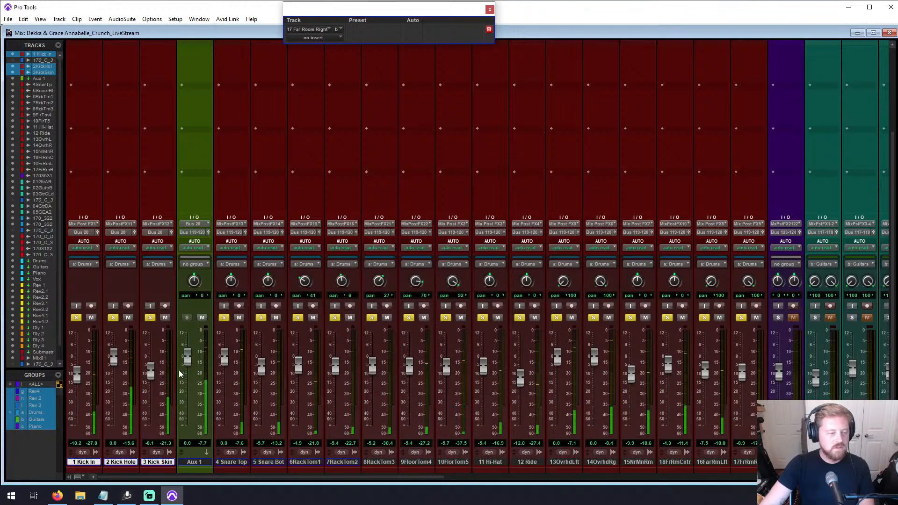
Step: Put Channel Strip 2 on the first insert of Aux 1 and try adjusting its low-pass filter
scroll(179, 362, up, 3)
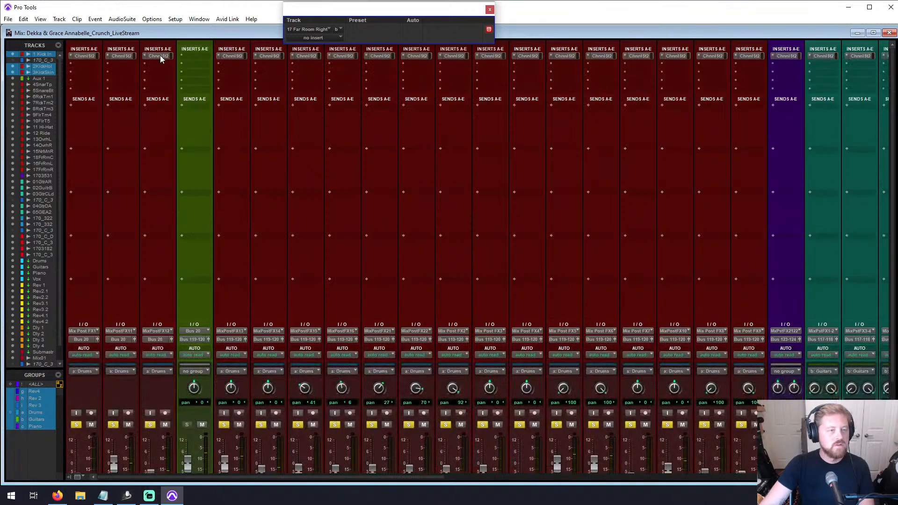
click(198, 55)
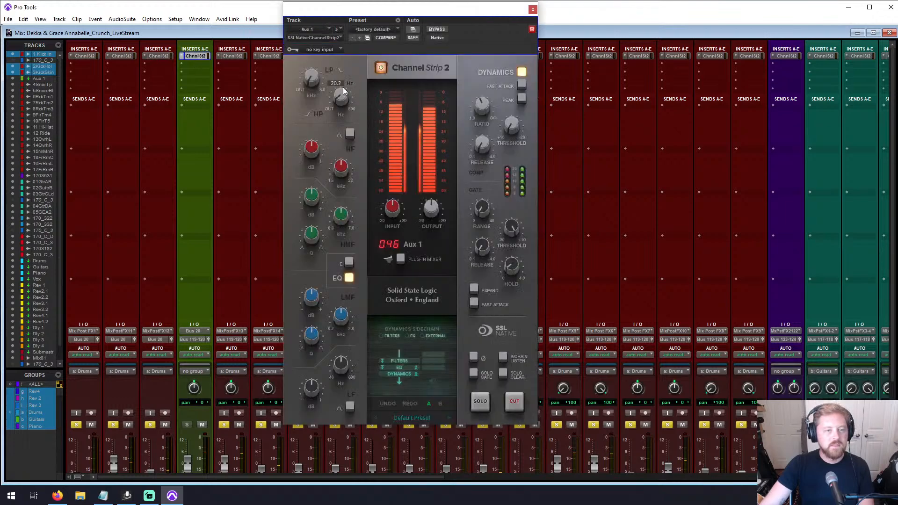
drag(312, 79, 309, 17)
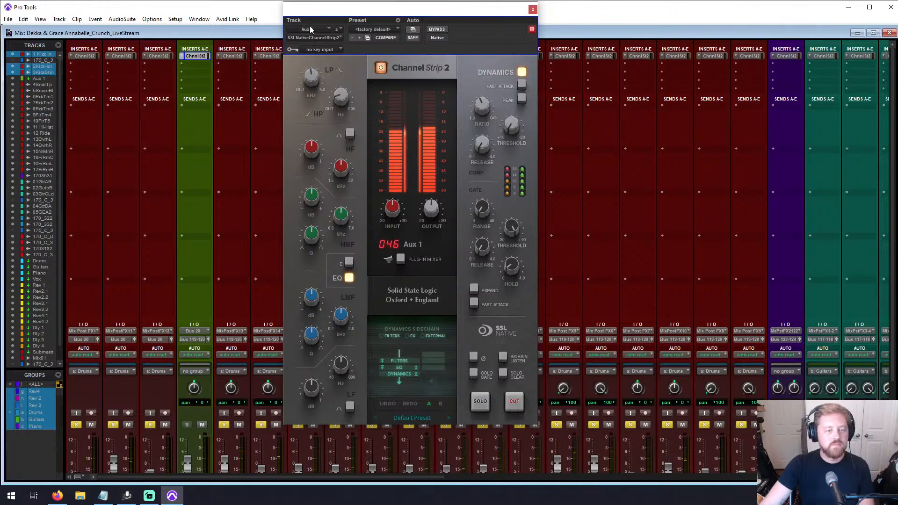
drag(315, 80, 315, 70)
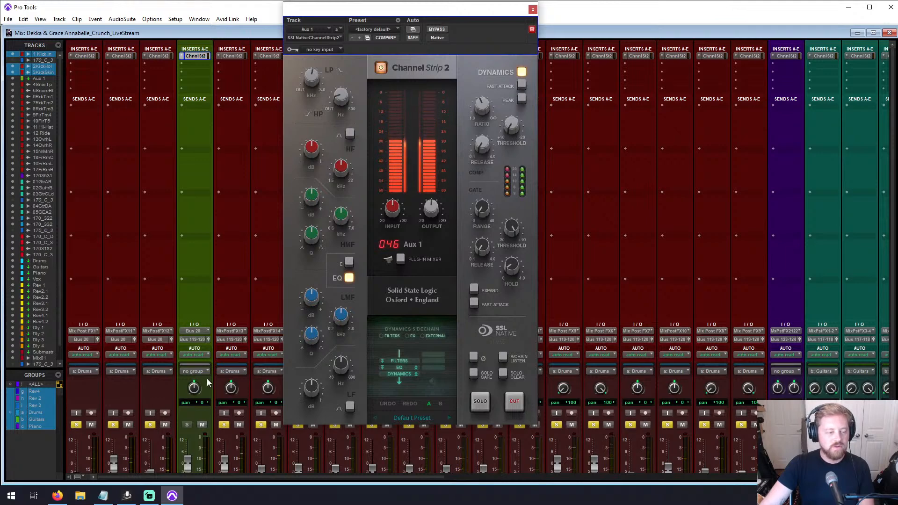
Step: Mute the drum tracks except for 1 Kick In, 2 Kick Hole and 3 Kick Skin
click(166, 425)
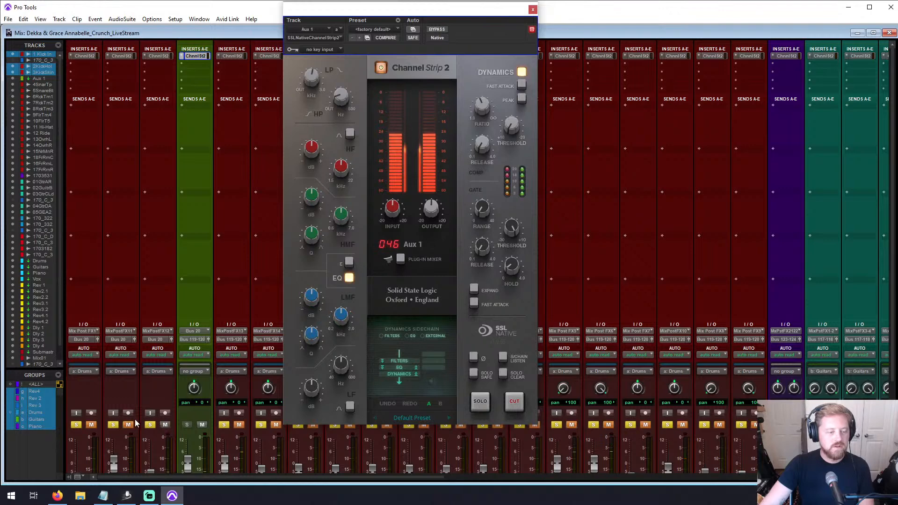
click(128, 425)
click(91, 425)
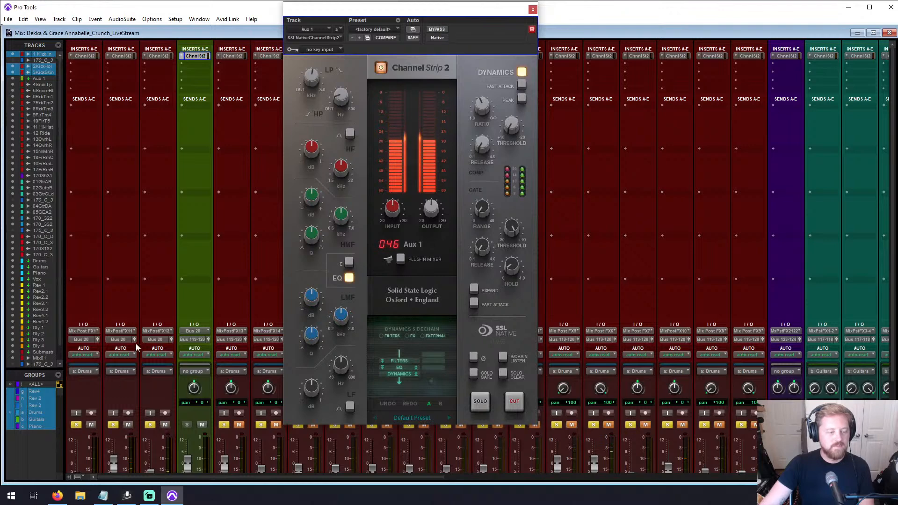
Step: Raise the Aux 1 fader to +7.9 dB and adjust the low-pass filter in its Channel Strip 2
scroll(190, 337, down, 3)
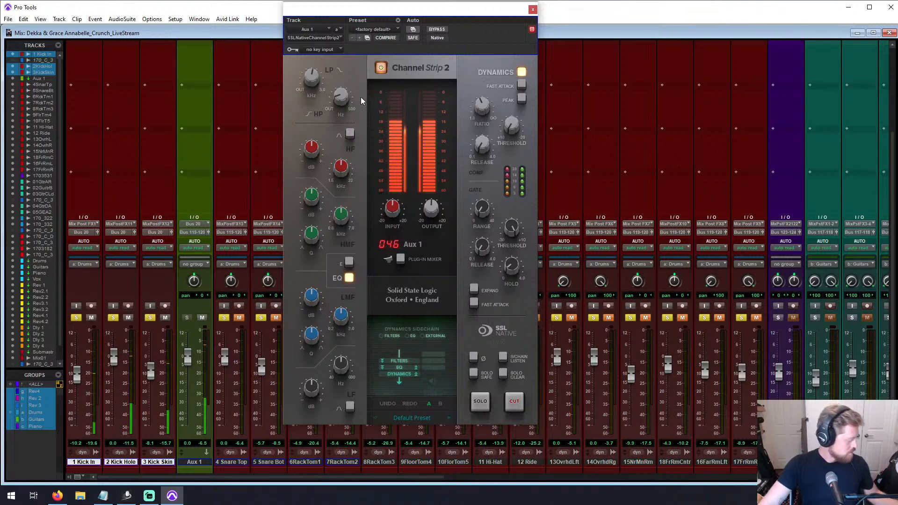
drag(187, 358, 189, 342)
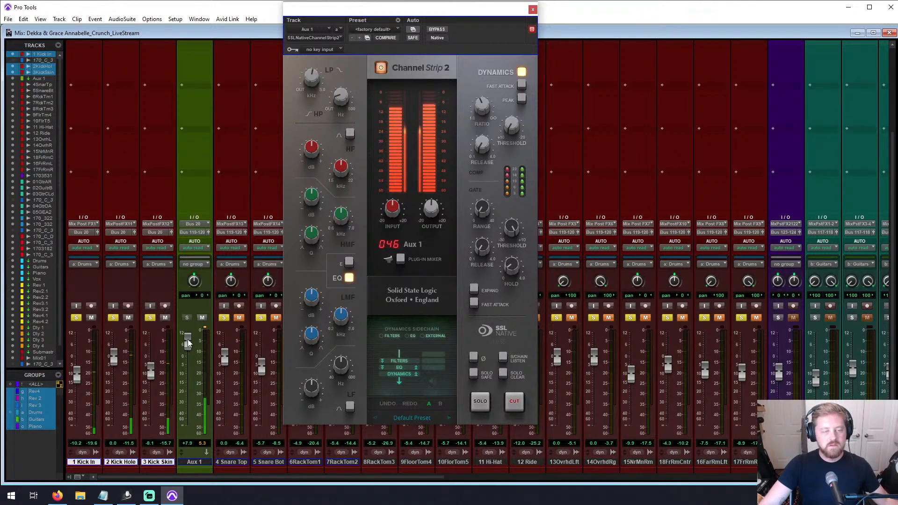
mouse_move(304, 84)
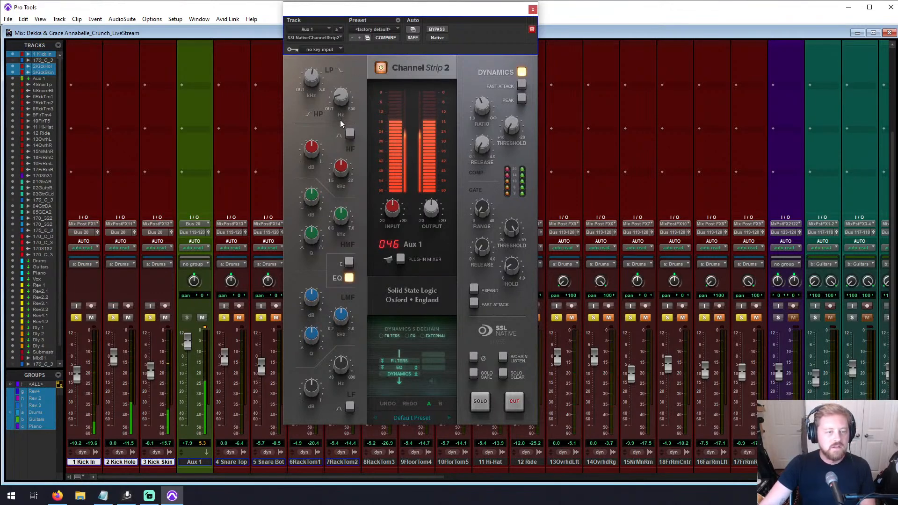
drag(311, 72, 310, 55)
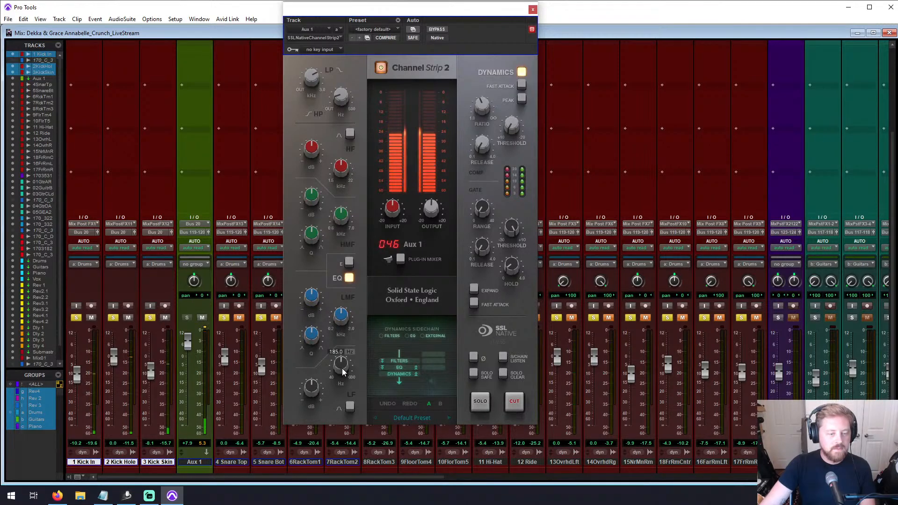
Step: Shape Aux 1's low end in Channel Strip 2: boost the LF band at 77.2 Hz and adjust the high-pass filter
drag(341, 364, 341, 392)
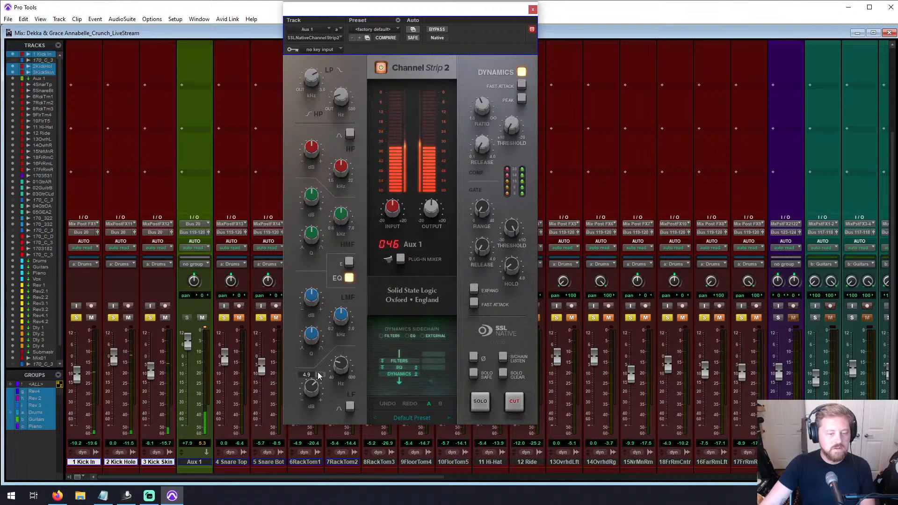
drag(318, 374, 318, 361)
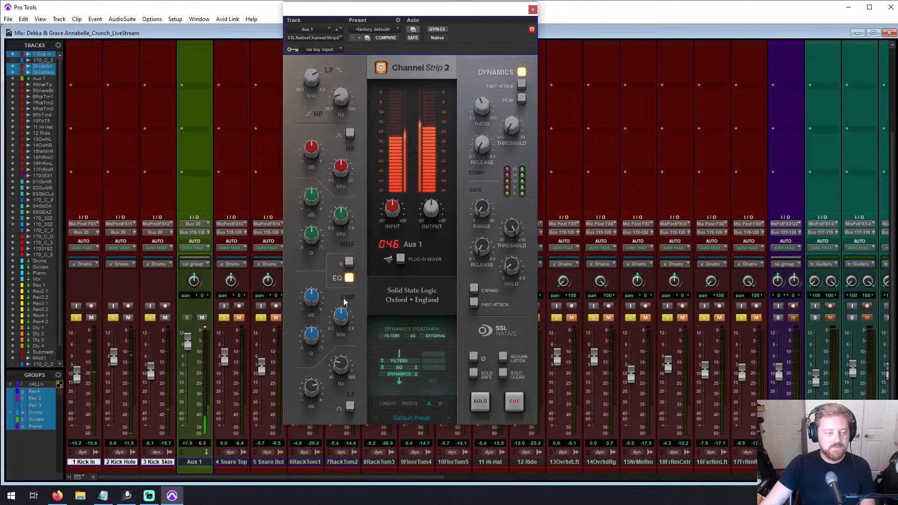
mouse_move(314, 79)
mouse_move(340, 377)
mouse_move(313, 389)
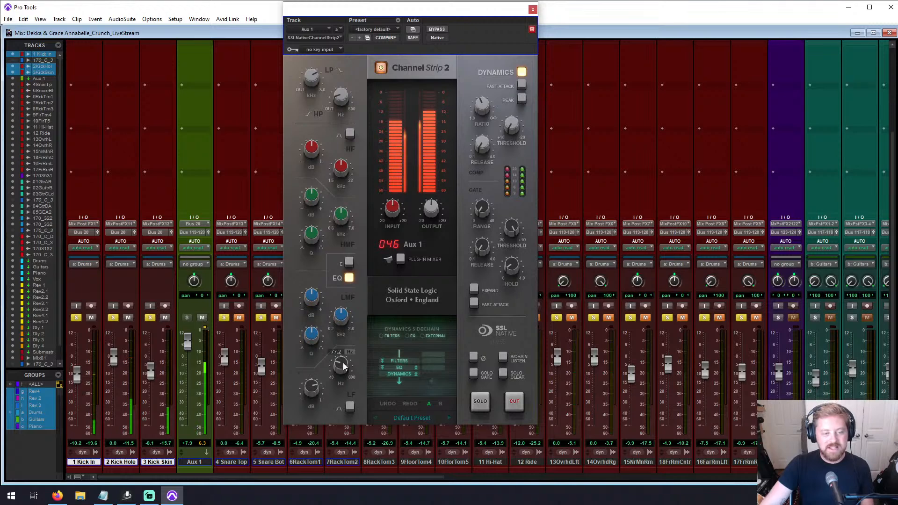
mouse_move(341, 100)
drag(341, 99, 342, 91)
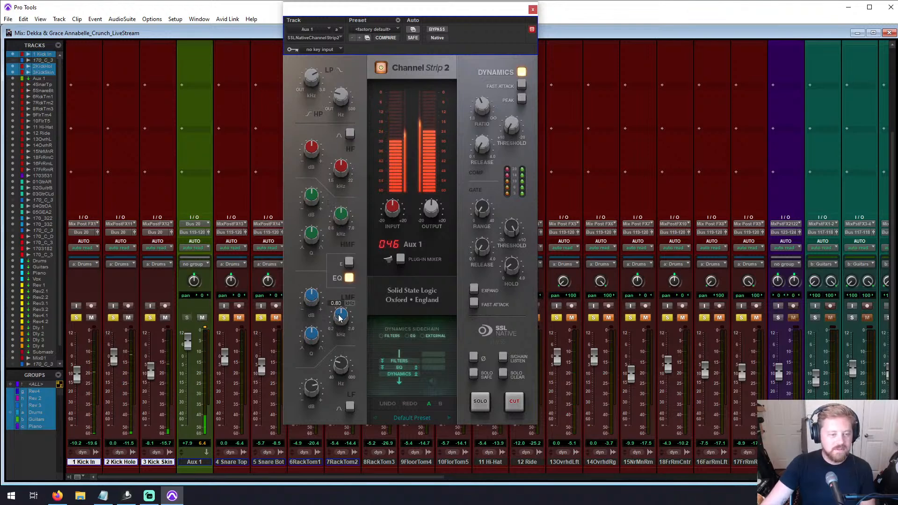
Step: Sweep the LMF band with a strong boost to about 0.33 kHz, adjust its Q, and cut the gain there
drag(310, 295, 310, 270)
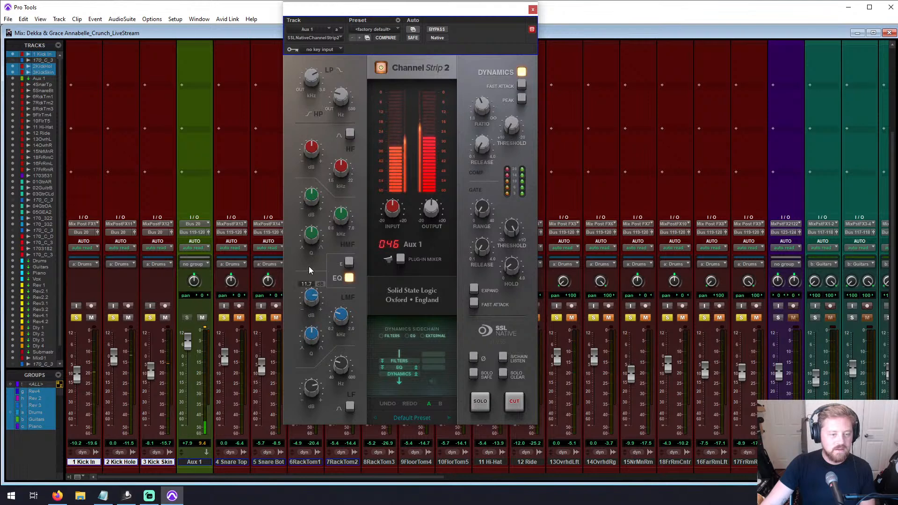
drag(312, 333, 323, 267)
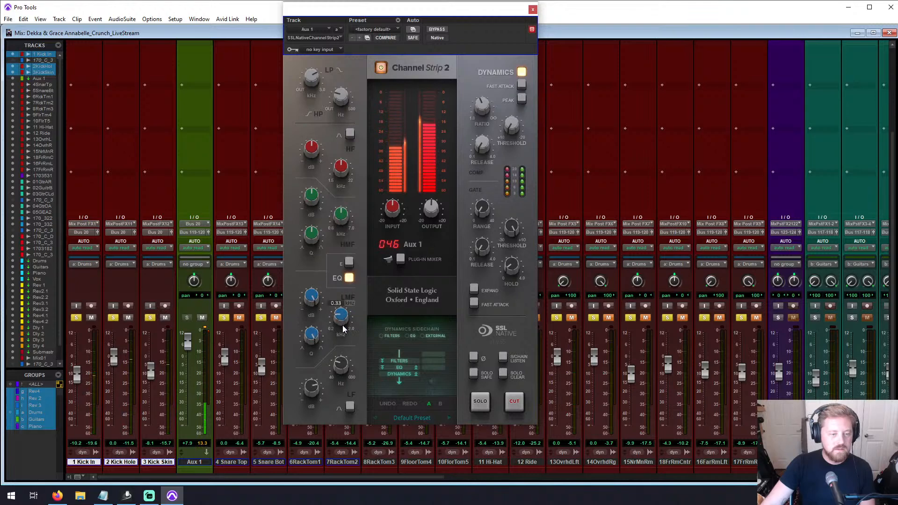
drag(342, 325, 313, 320)
mouse_move(314, 366)
mouse_down()
mouse_move(313, 355)
mouse_move(314, 373)
mouse_up()
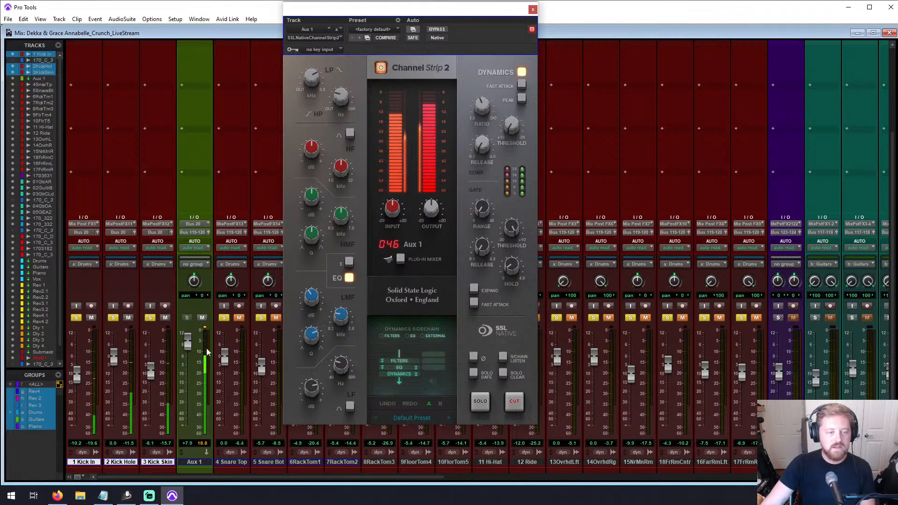
Step: Set the Aux 1 fader to 0.0 dB with its plug-in window closed, and unmute and unsolo the drum tracks
drag(187, 342, 188, 361)
click(533, 9)
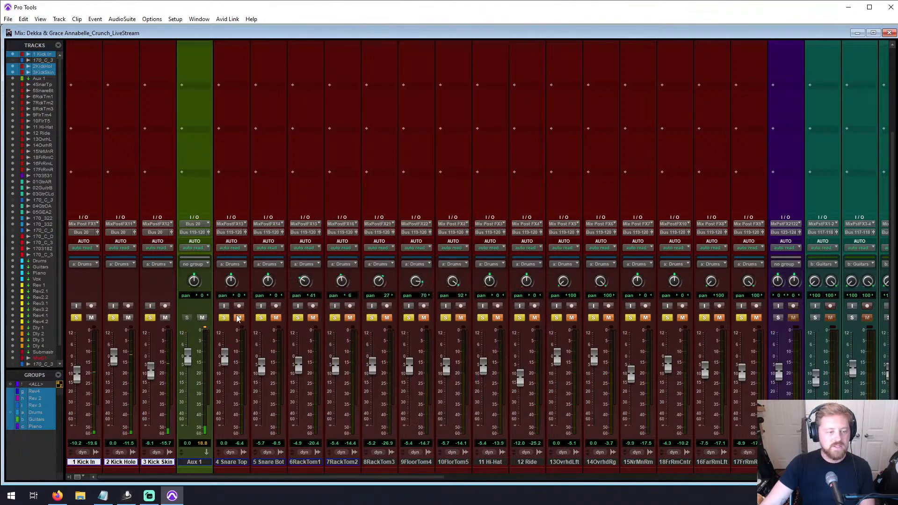
click(239, 317)
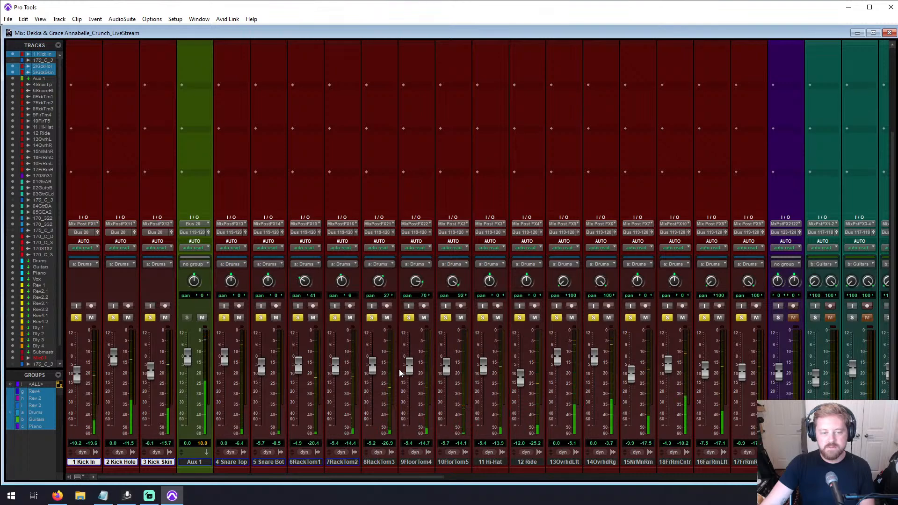
click(334, 318)
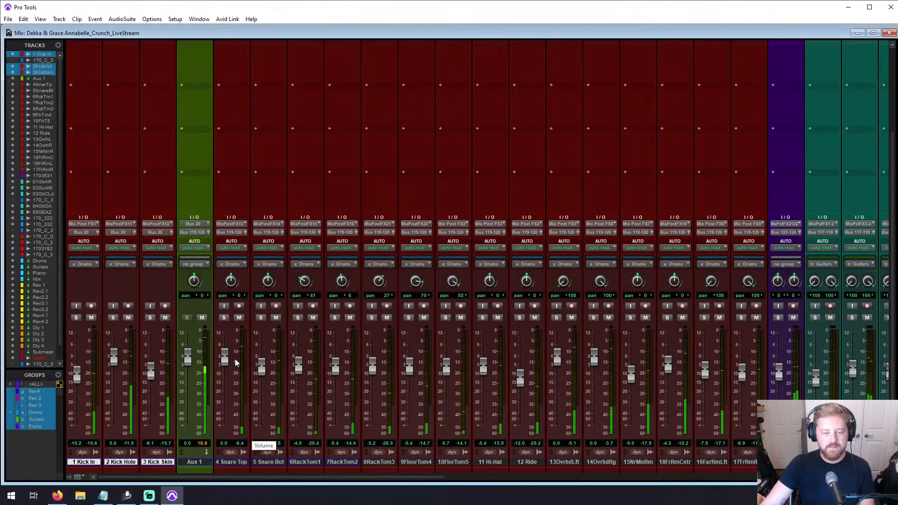
Step: Set the low-pass filter in Aux 1's Channel Strip 2 to about 8.3 kHz, try a 20 dB HF boost and reset it
scroll(233, 362, up, 3)
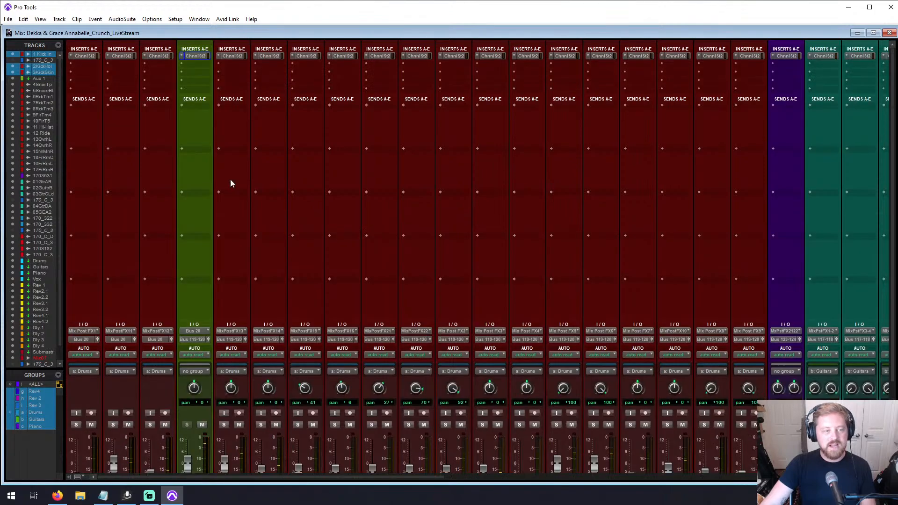
click(195, 56)
drag(311, 77, 311, 88)
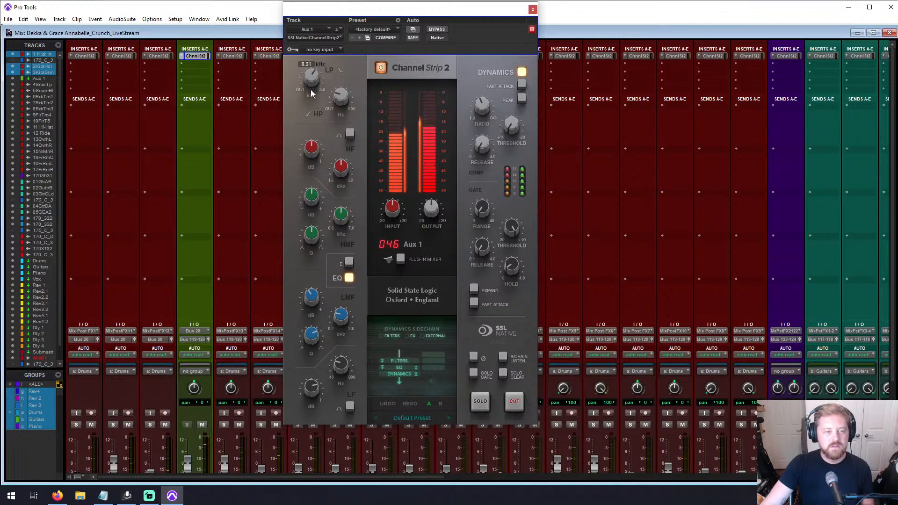
drag(315, 141, 312, 139)
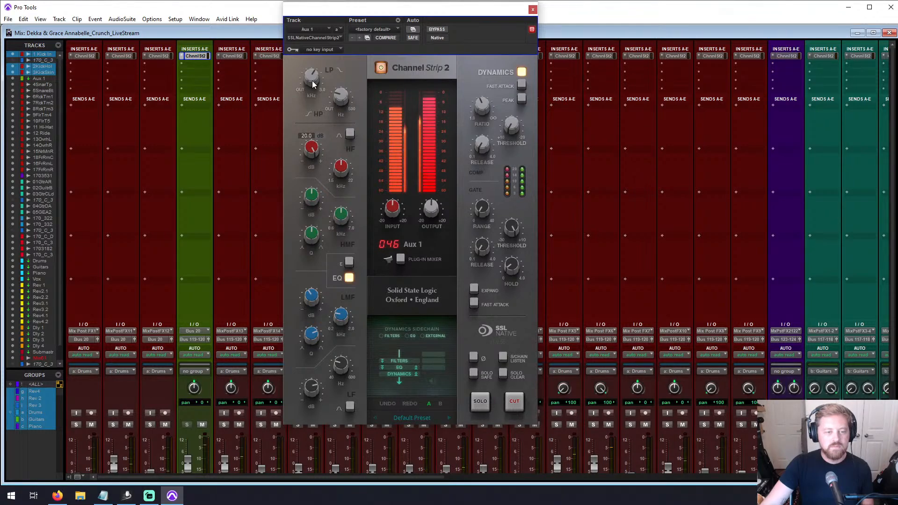
alt+click(311, 149)
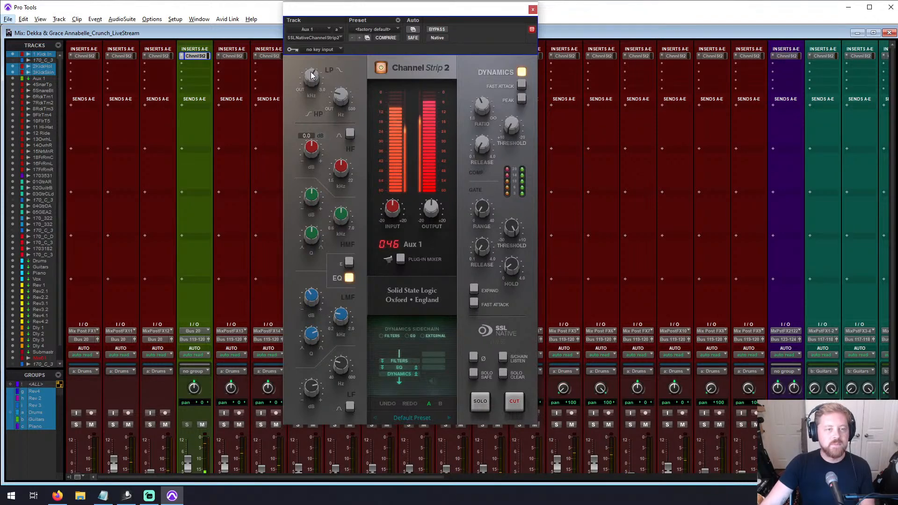
click(532, 9)
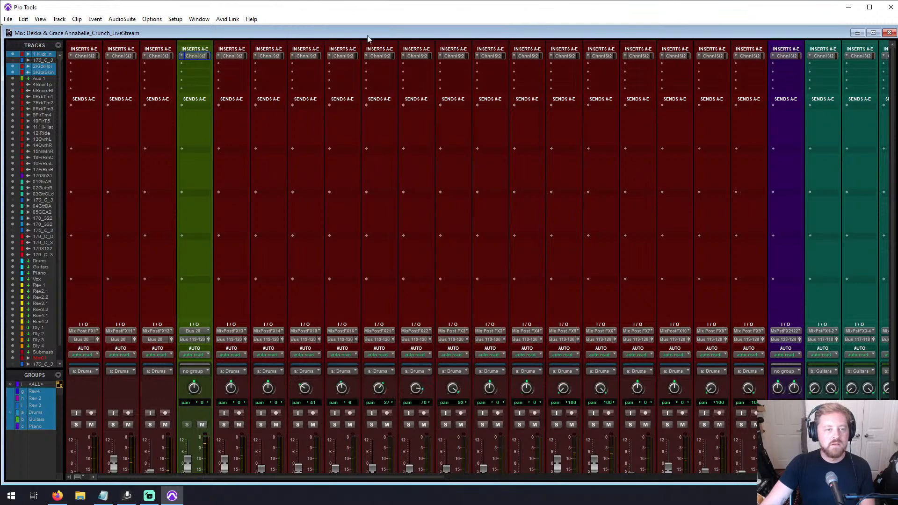
Step: Add the mono PuigChild 660 compressor to the second insert of Aux 1
click(190, 63)
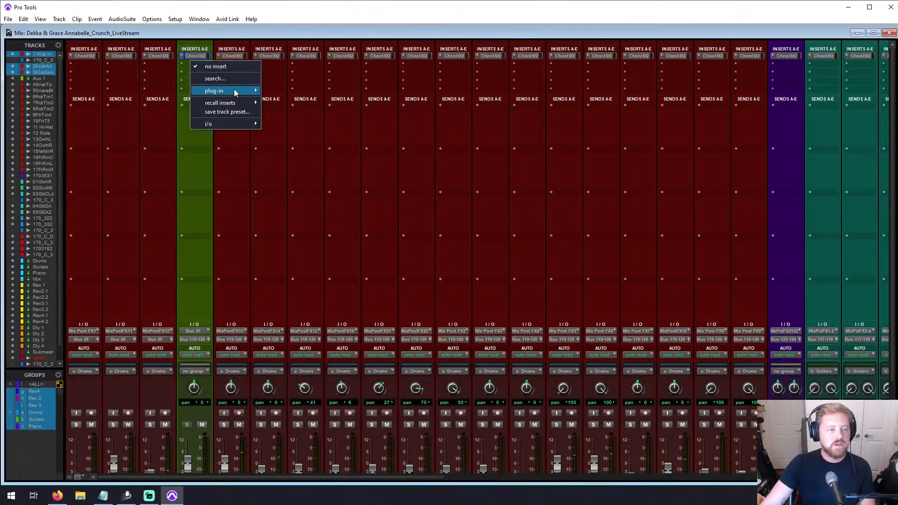
mouse_move(239, 90)
mouse_move(329, 96)
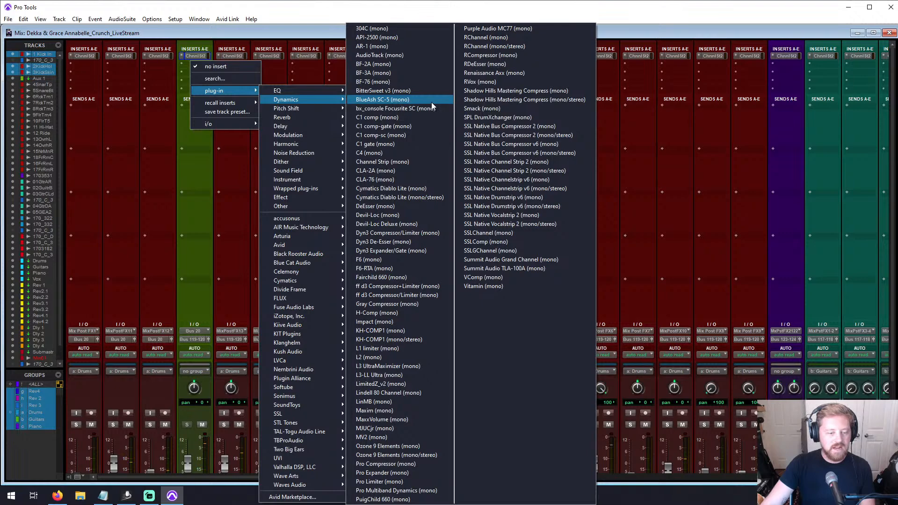
click(416, 500)
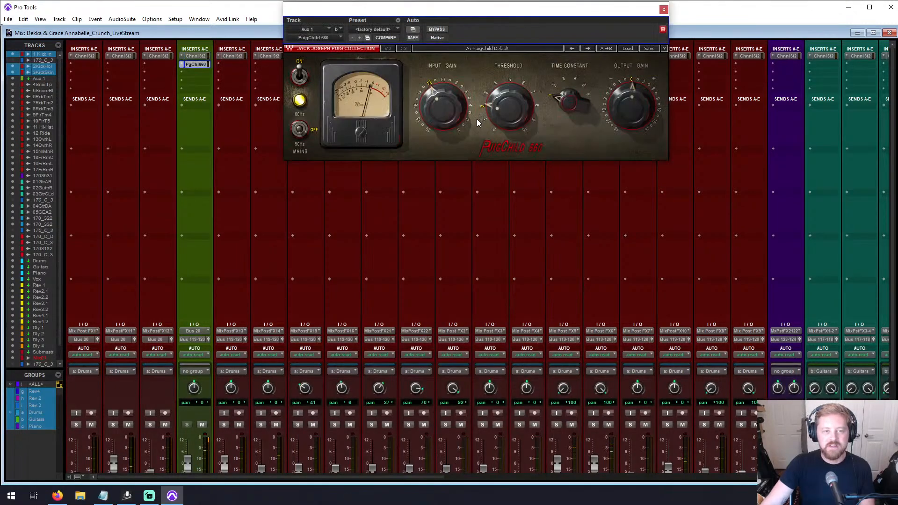
Step: Set the PuigChild 660 threshold to 1.0 and raise its input gain for the kick
mouse_move(511, 116)
drag(511, 115, 511, 136)
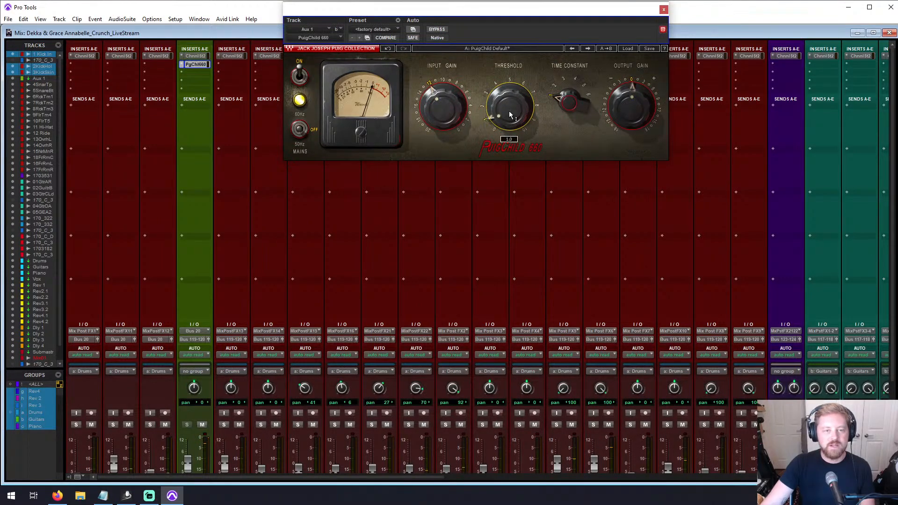
drag(441, 102, 440, 115)
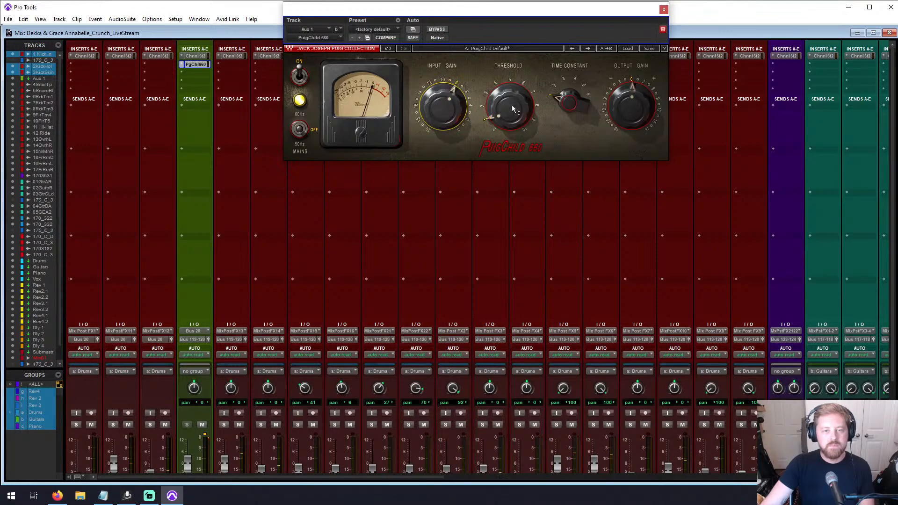
mouse_move(442, 112)
drag(440, 109, 440, 113)
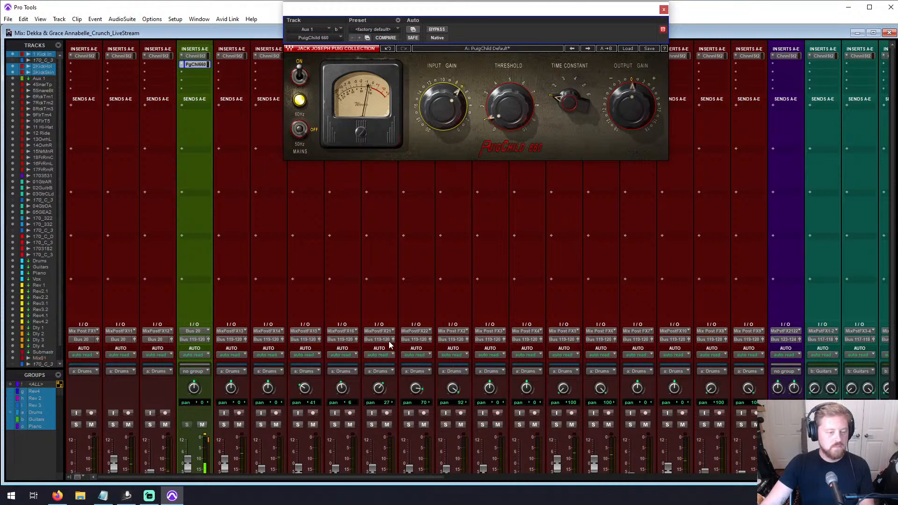
Step: Compare the kick sound with the PuigChild 660 bypassed and active, and close the plug-in
scroll(388, 345, down, 3)
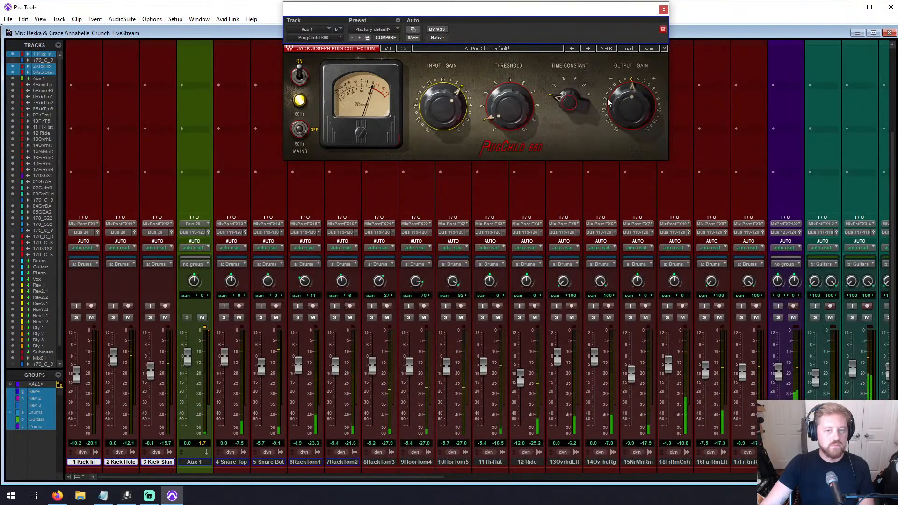
click(439, 32)
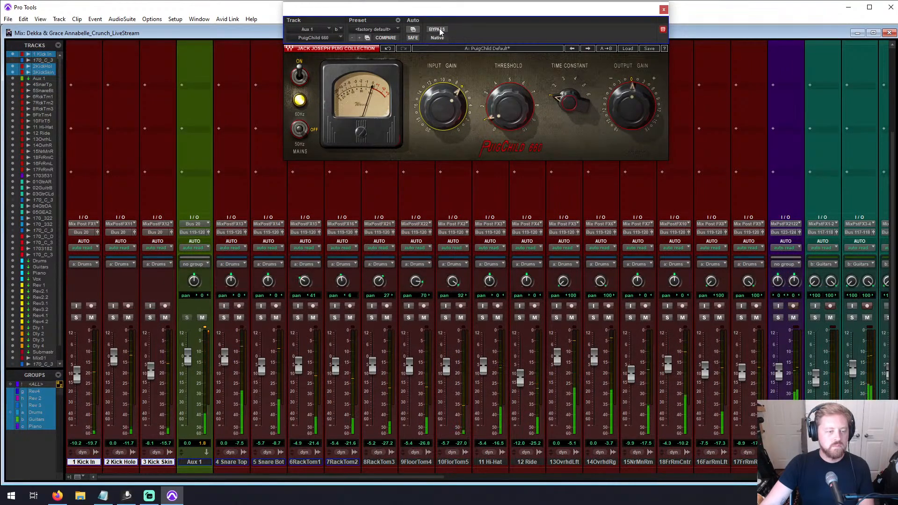
click(440, 32)
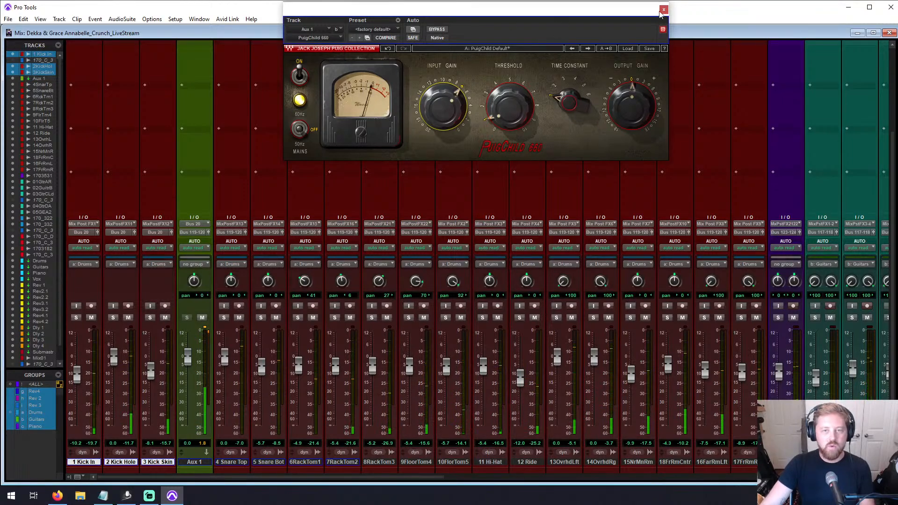
click(664, 8)
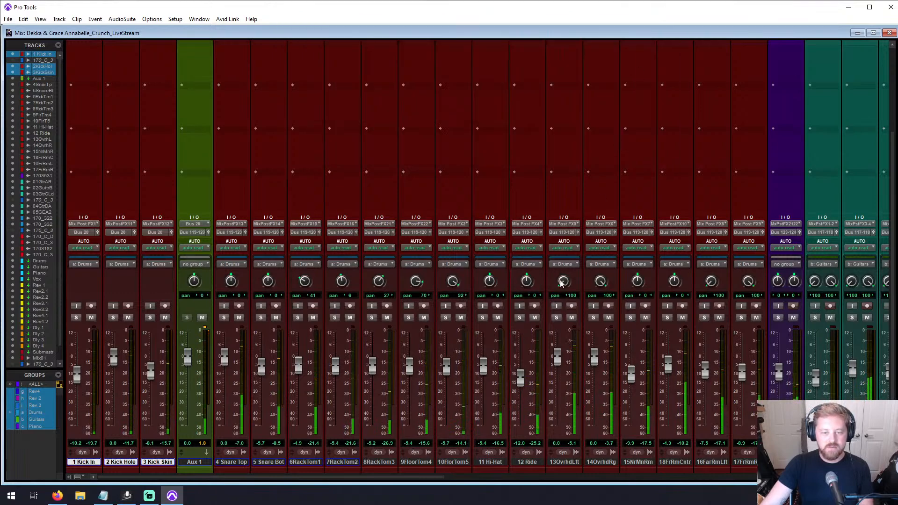
Step: Audition the drum tracks in solo and return to the full mix
click(520, 318)
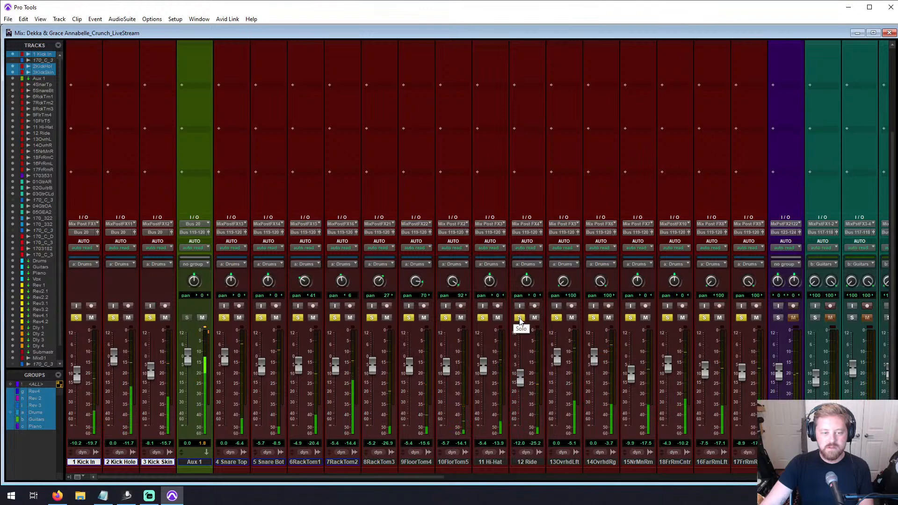
click(520, 317)
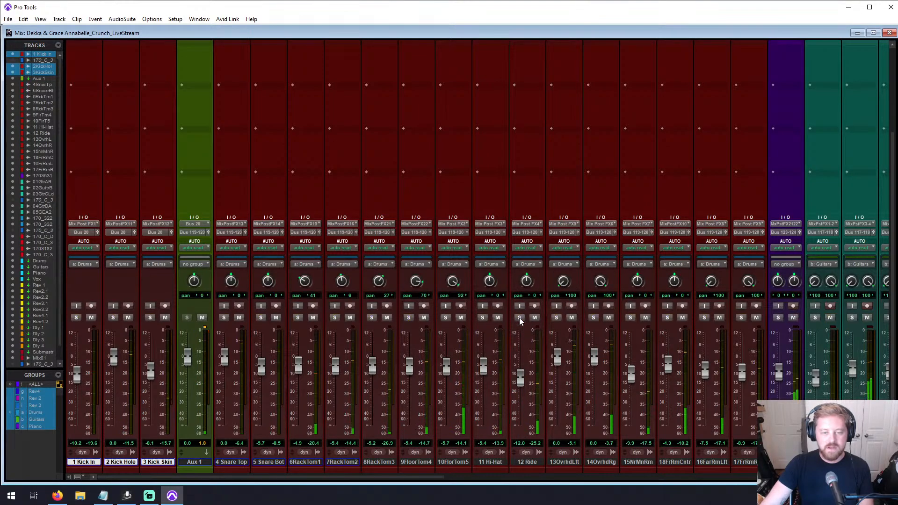
Step: Add the stereo API-2500 compressor to the second insert of the Drums track
scroll(524, 327, right, 5)
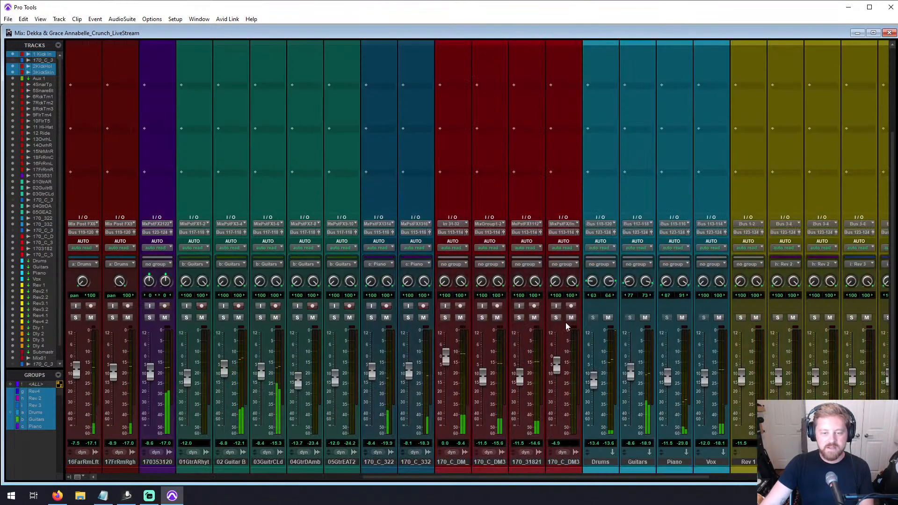
scroll(556, 327, up, 5)
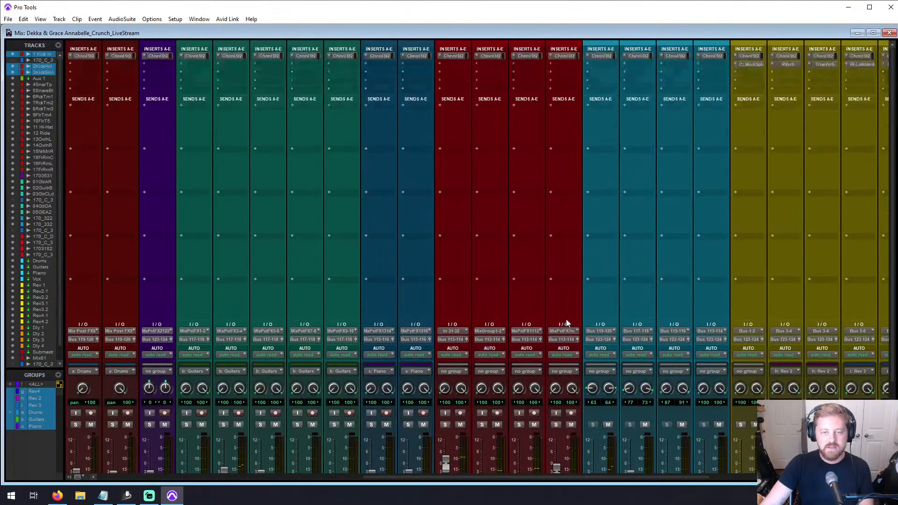
click(604, 64)
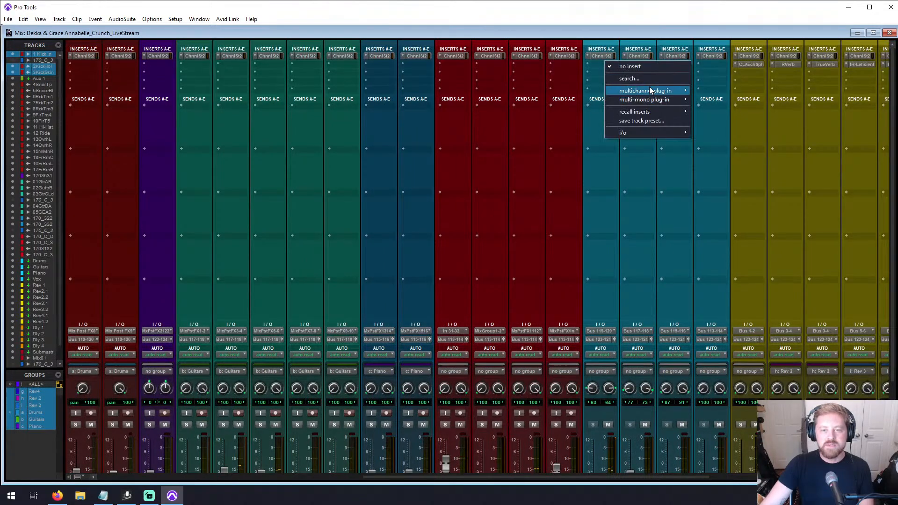
mouse_move(651, 90)
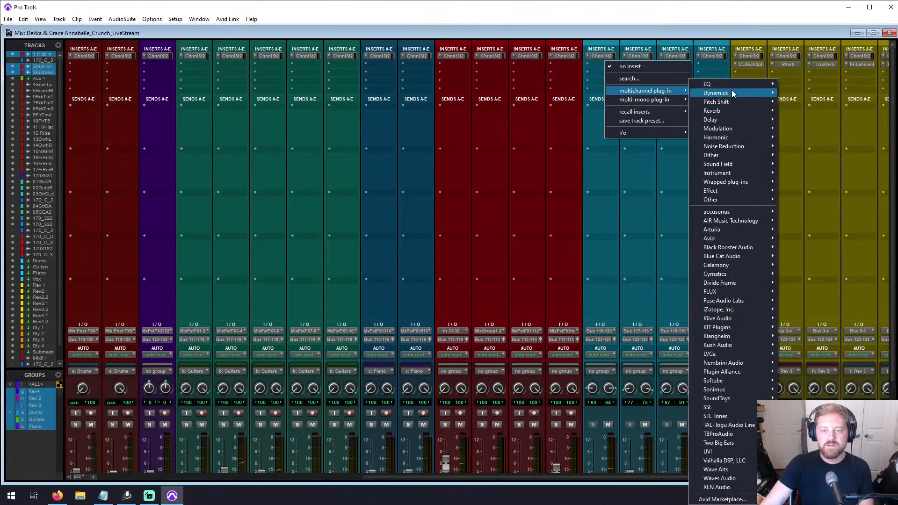
mouse_move(731, 92)
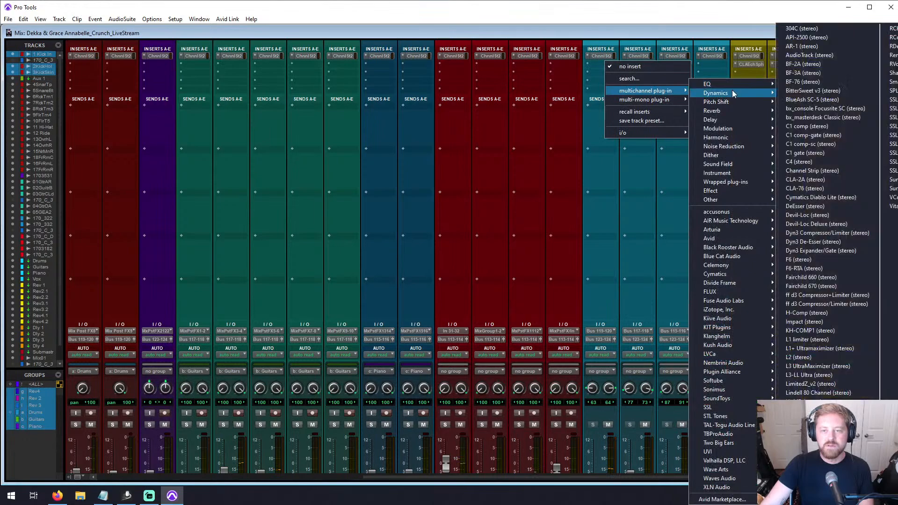
click(832, 38)
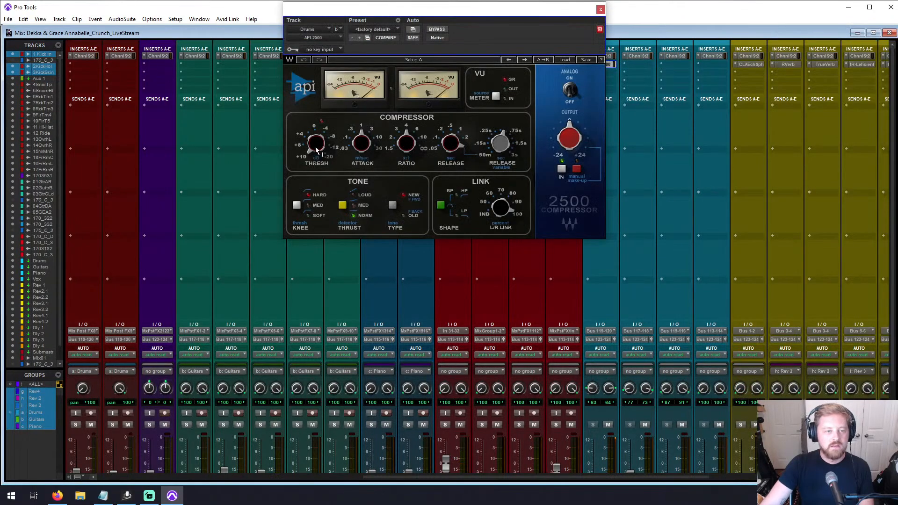
Step: Set the API-2500 to medium knee, Old compression type and an attack of 3
click(297, 205)
click(296, 205)
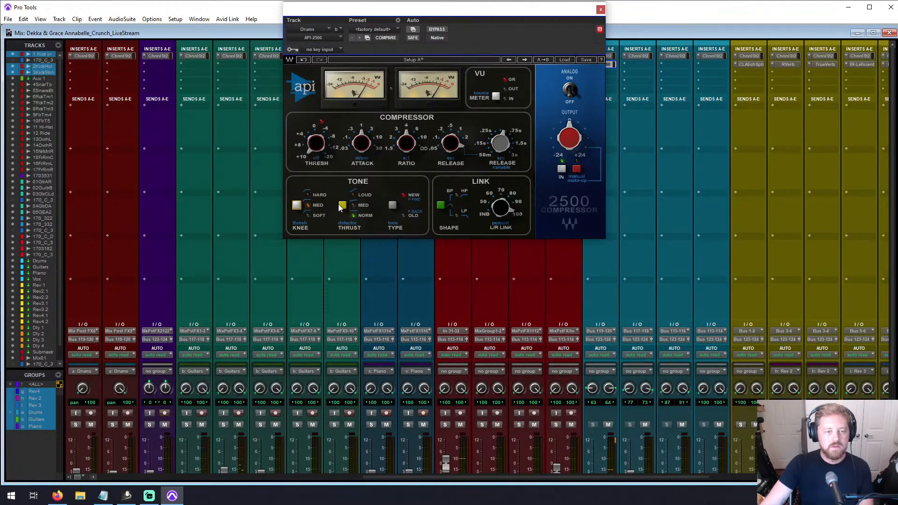
click(392, 204)
click(313, 149)
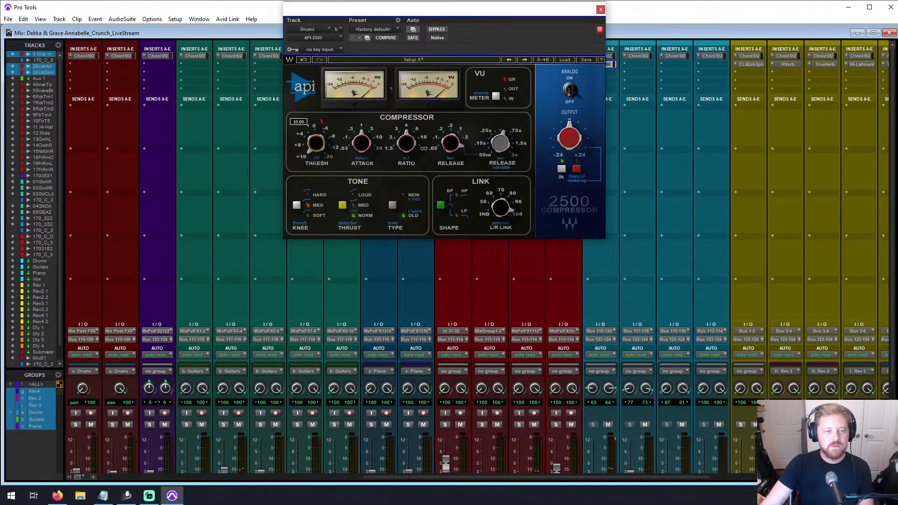
click(360, 144)
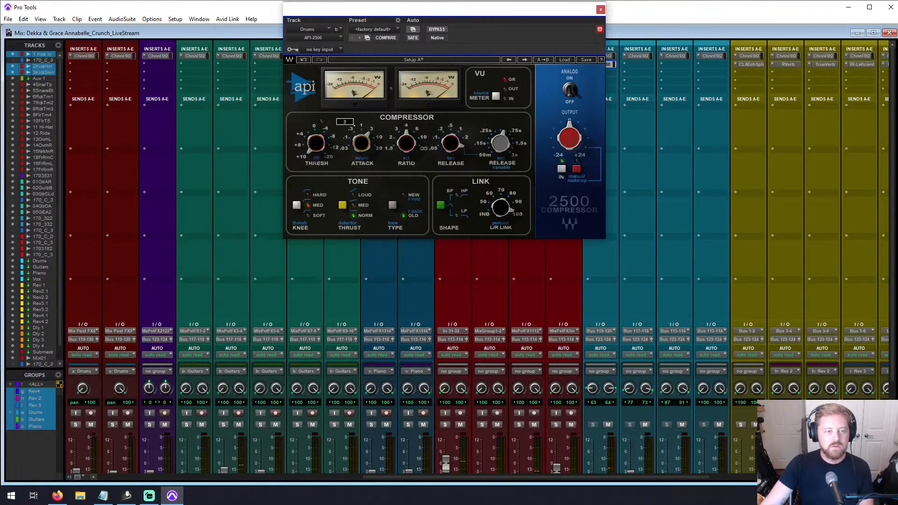
Step: Adjust the API-2500 ratio and release, lower its threshold to about 6.25, and close the plug-in
click(402, 145)
click(452, 144)
drag(315, 147, 316, 132)
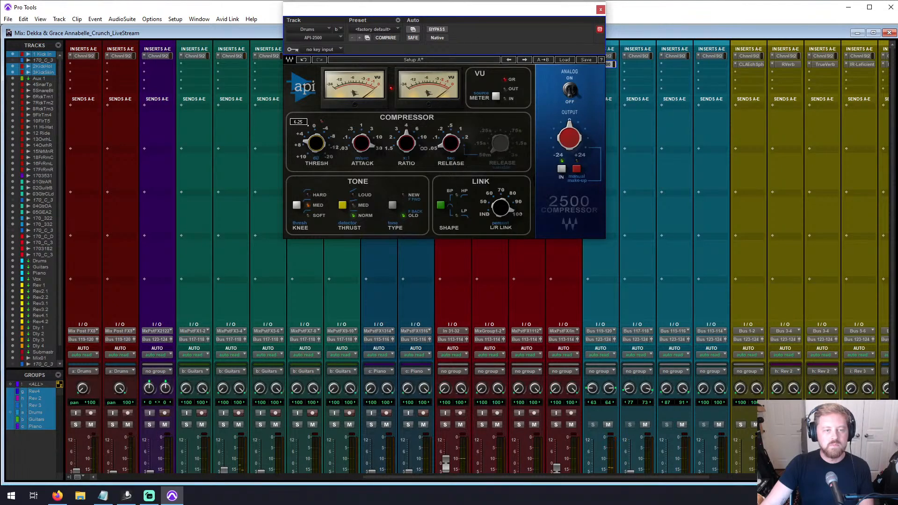
drag(316, 132, 315, 131)
click(601, 10)
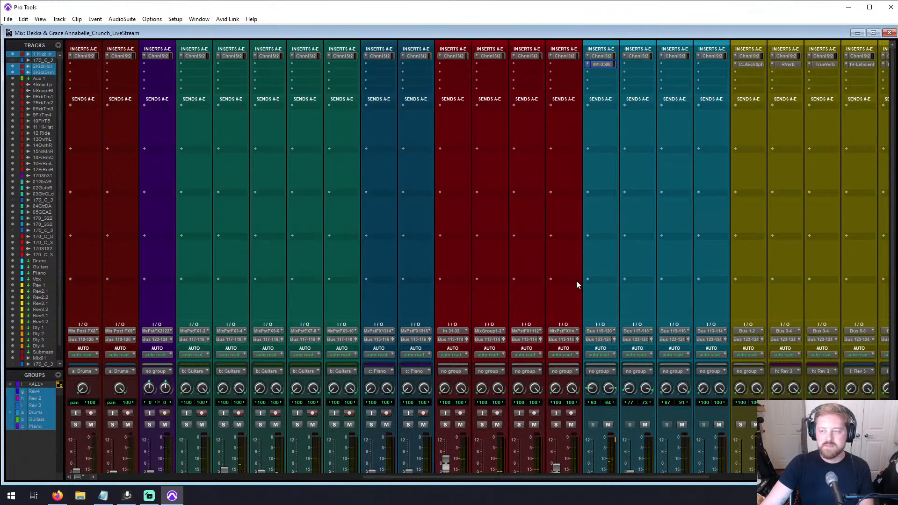
Step: Raise the Kick In track's volume to -4.9 dB
scroll(557, 310, left, 5)
scroll(556, 310, left, 4)
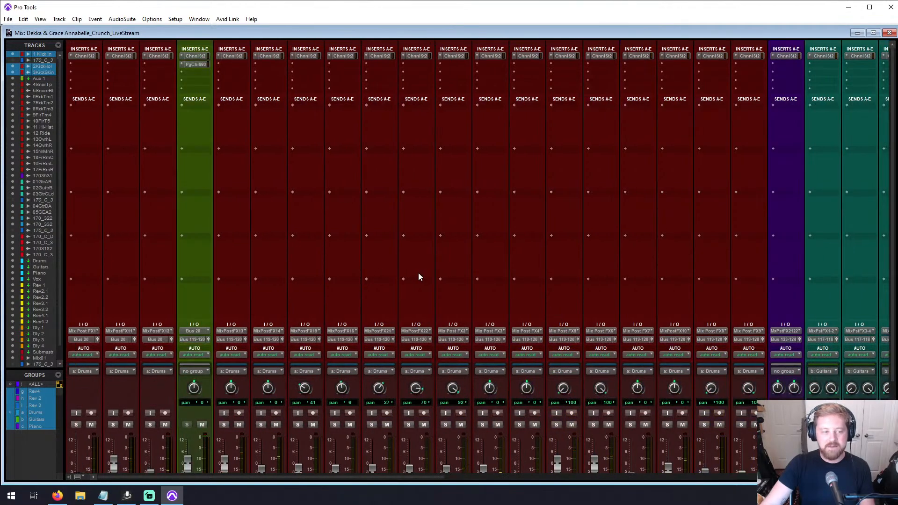
scroll(419, 276, down, 3)
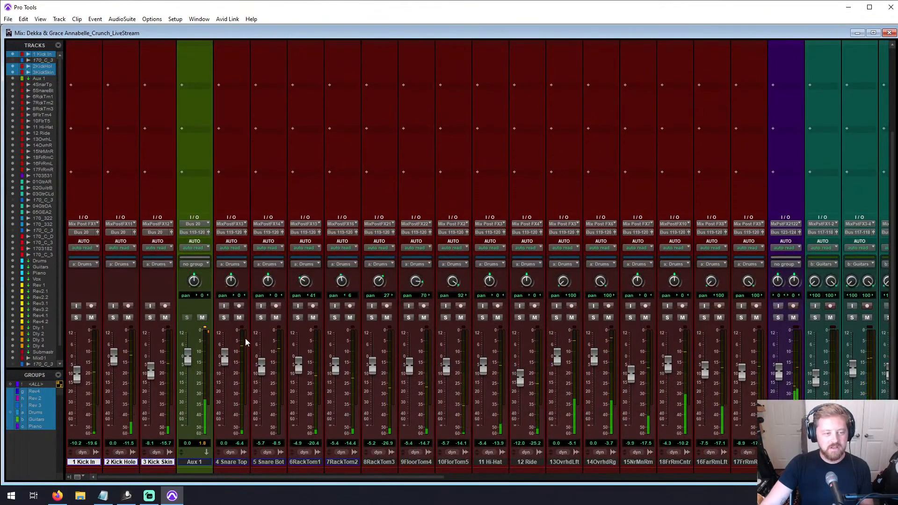
scroll(244, 340, up, 3)
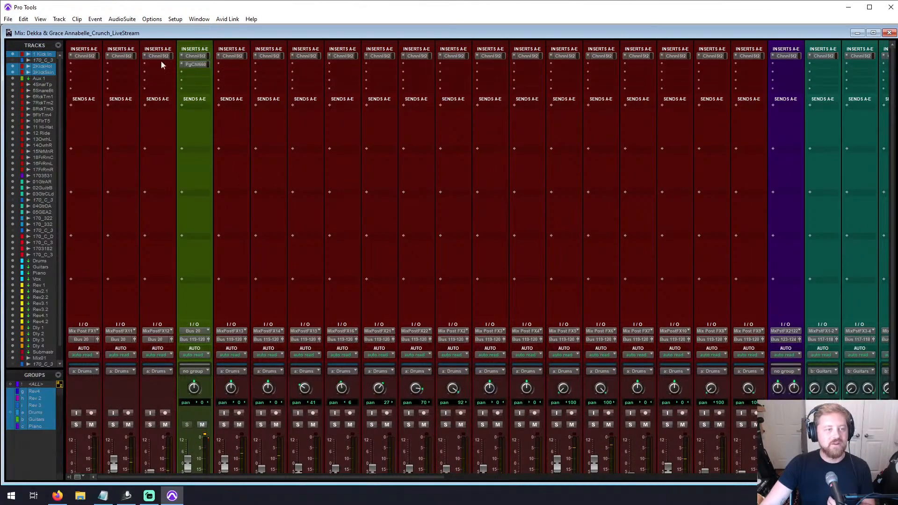
scroll(107, 276, down, 3)
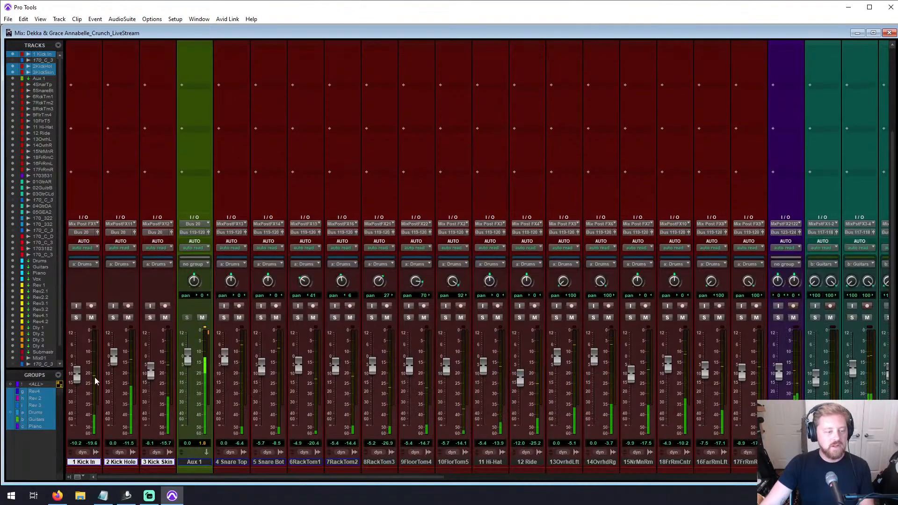
drag(74, 380, 78, 368)
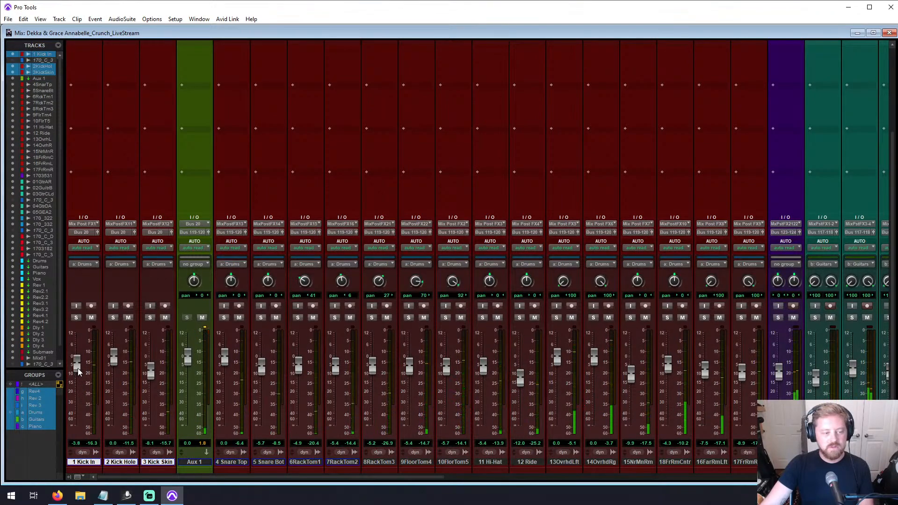
drag(78, 368, 78, 370)
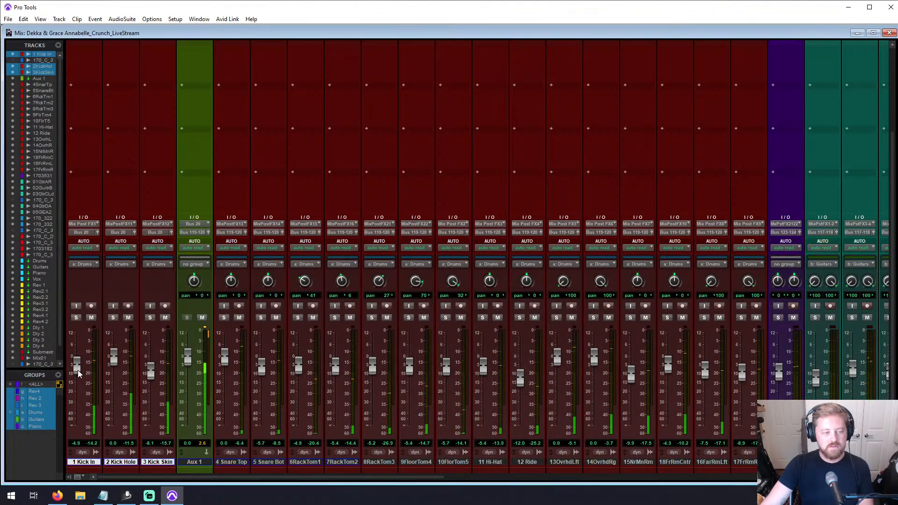
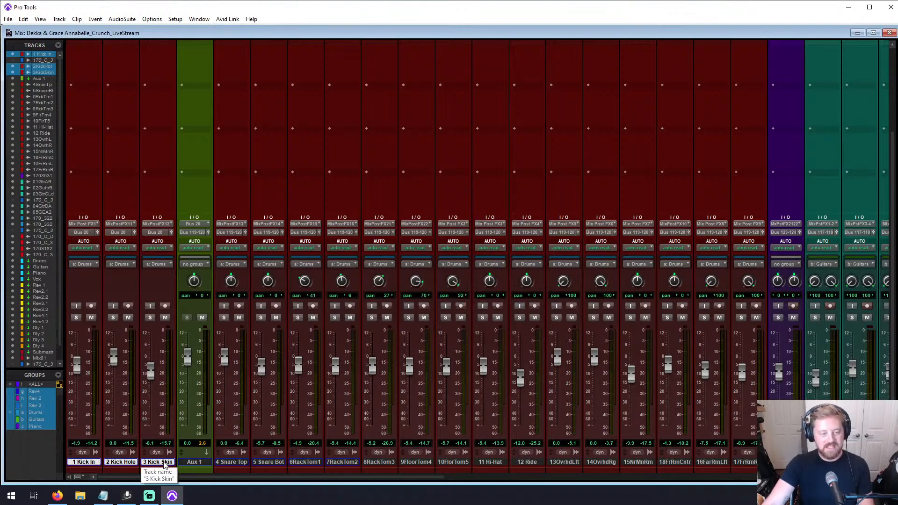
Step: Deselect the three kick tracks and lower the Aux 1 kick bus volume to -2.7 dB
click(164, 463)
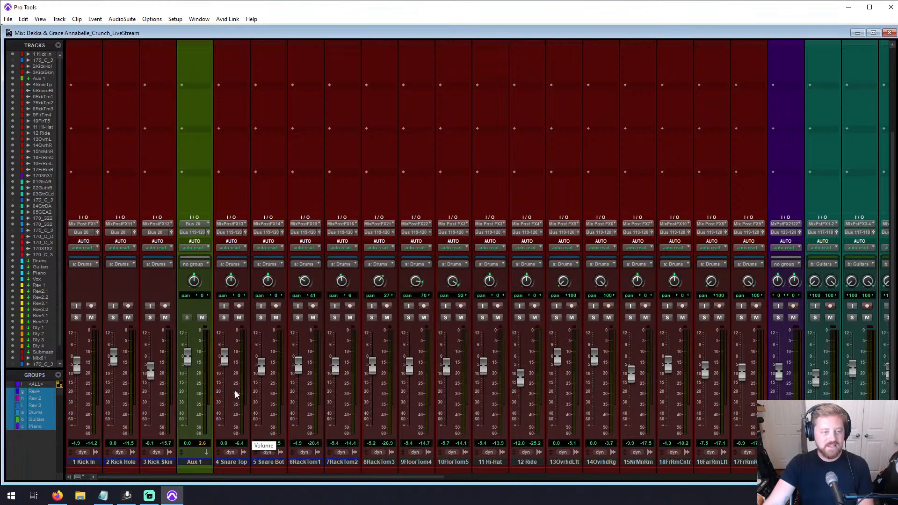
scroll(235, 395, up, 3)
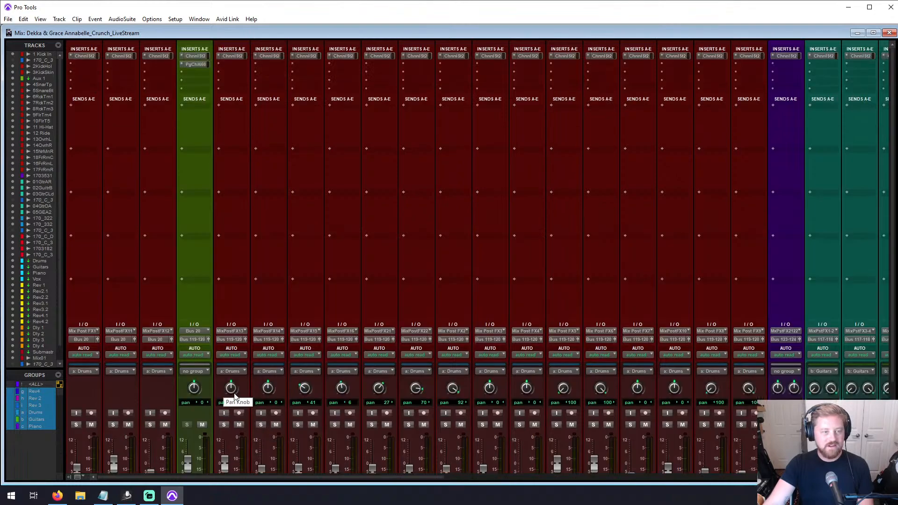
scroll(236, 395, down, 3)
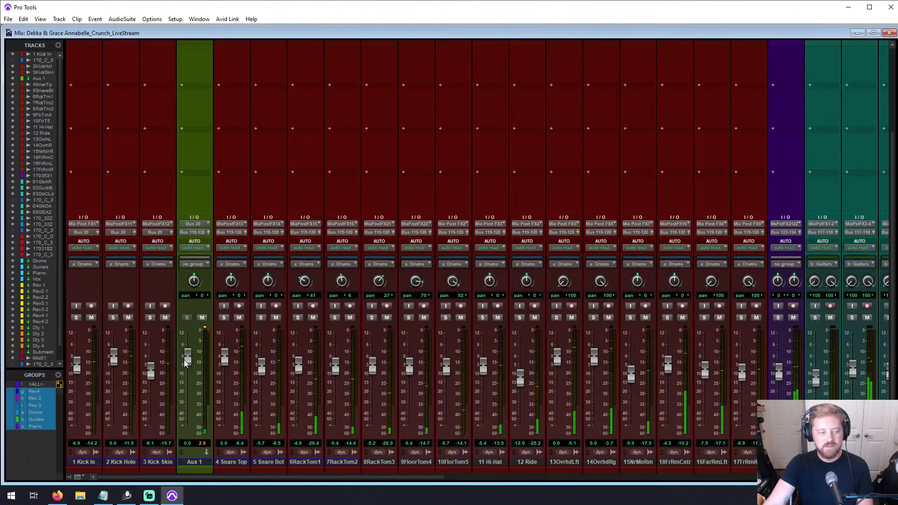
drag(185, 361, 187, 365)
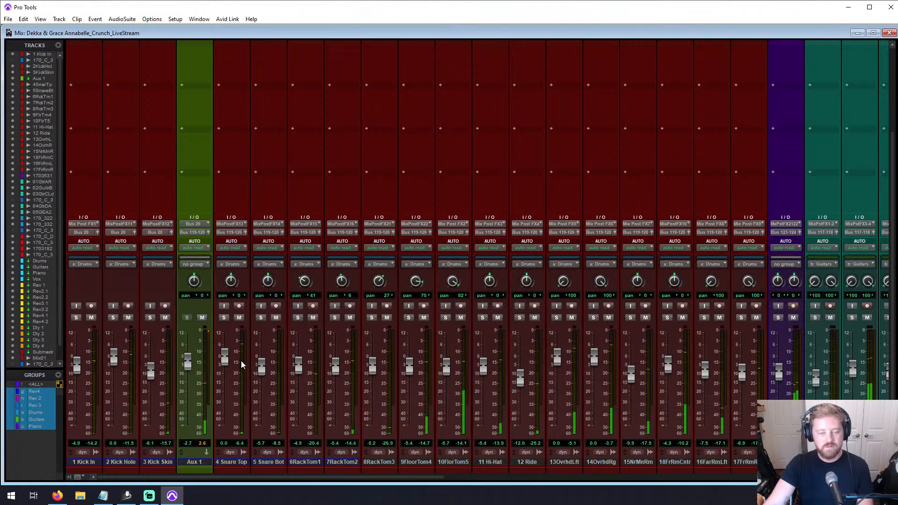
Step: Solo the drum group and compare its sound with the Snare Top and Snare Bot tracks muted and unmuted
click(226, 317)
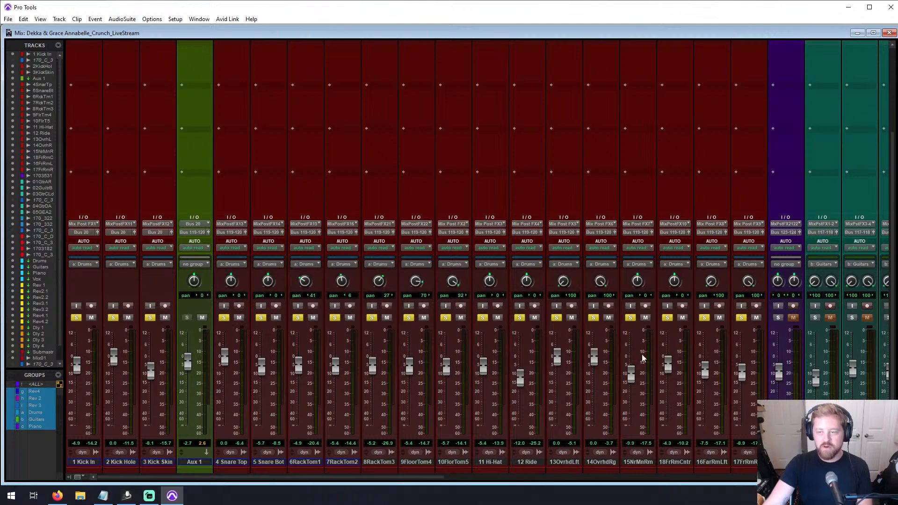
click(238, 318)
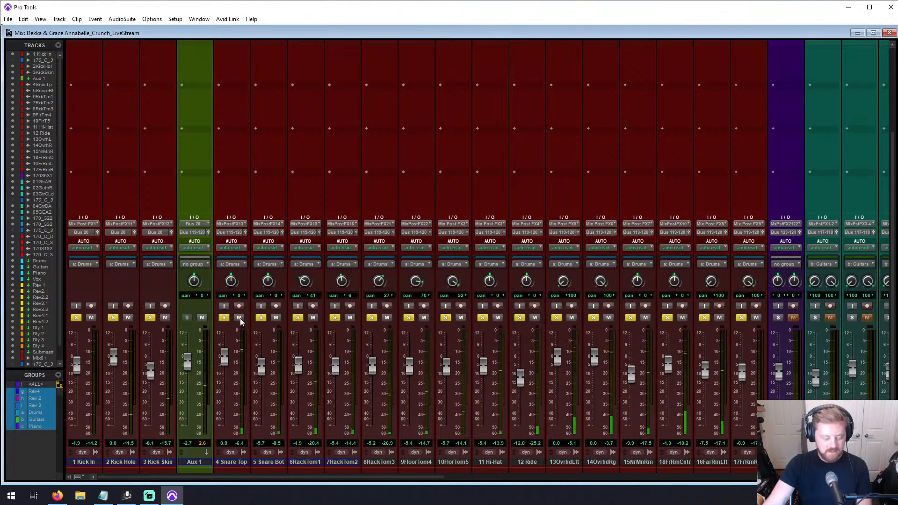
click(277, 318)
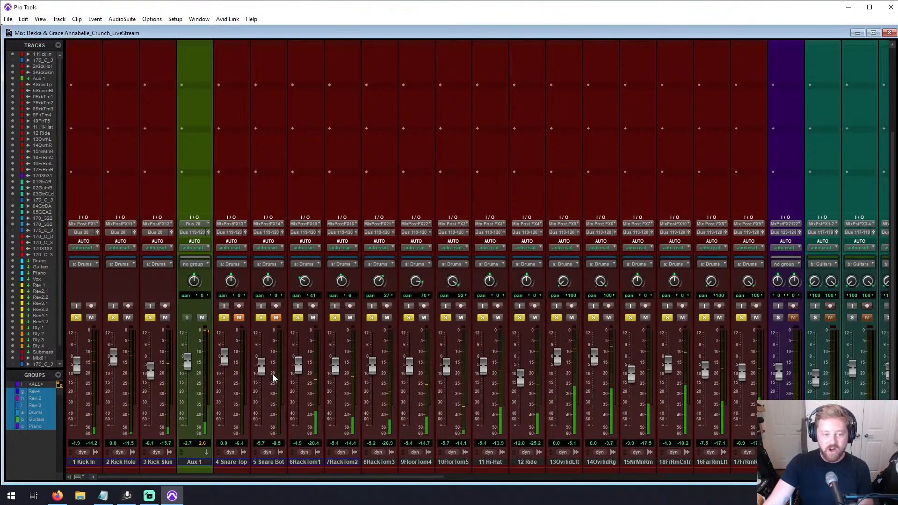
click(276, 317)
click(240, 318)
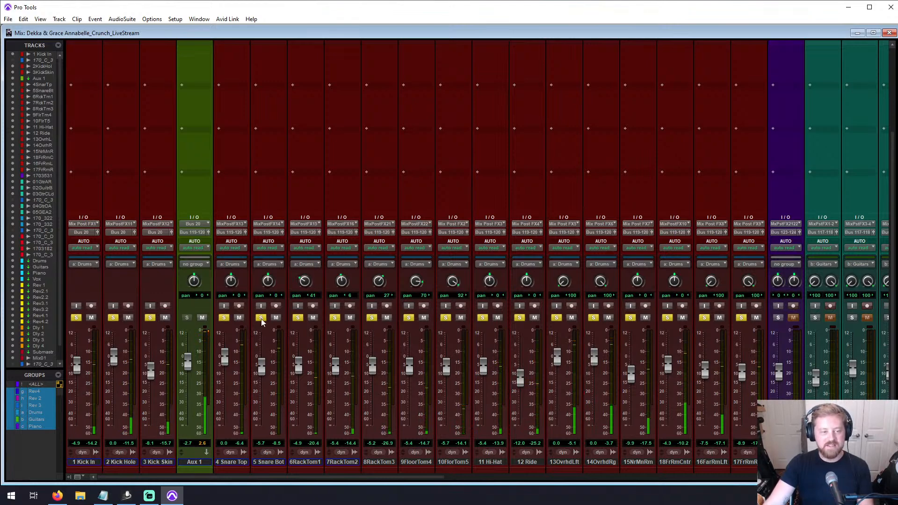
Step: Mute the snare, overhead and room microphone tracks to isolate the close drum mics
click(276, 318)
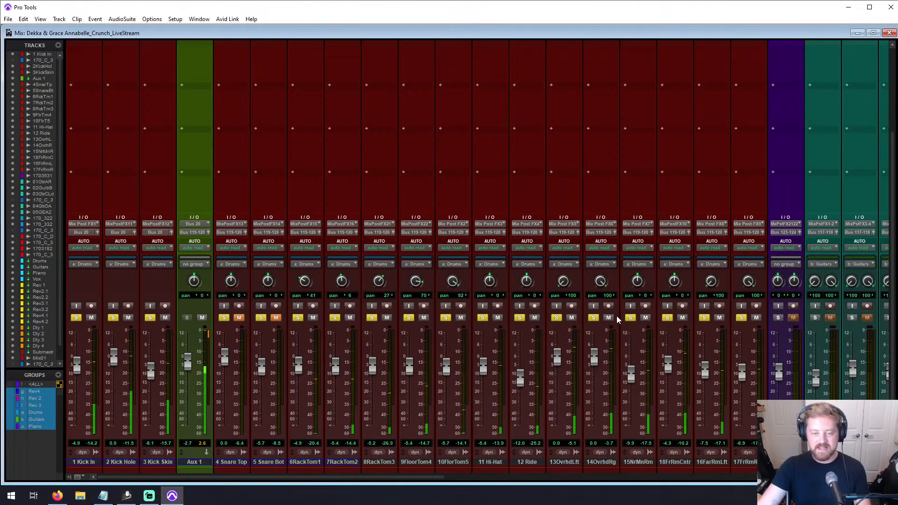
click(571, 318)
click(609, 318)
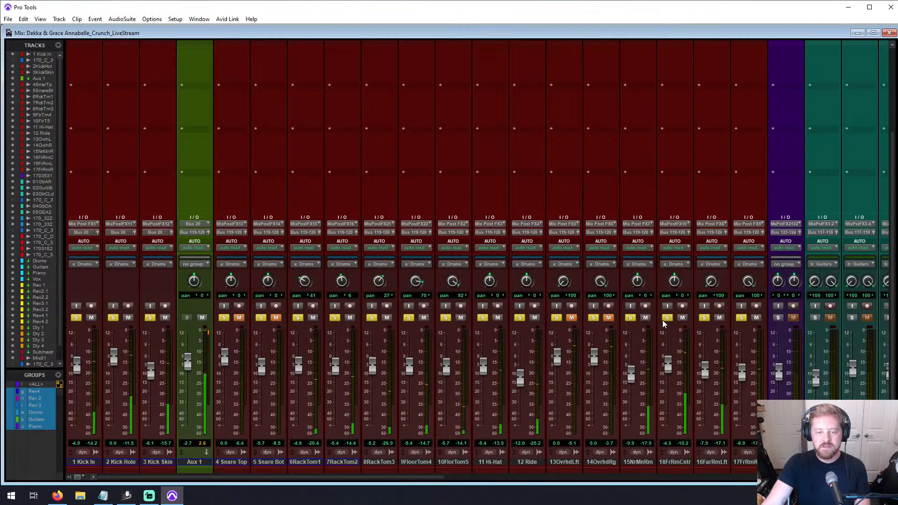
click(643, 318)
click(682, 318)
click(719, 318)
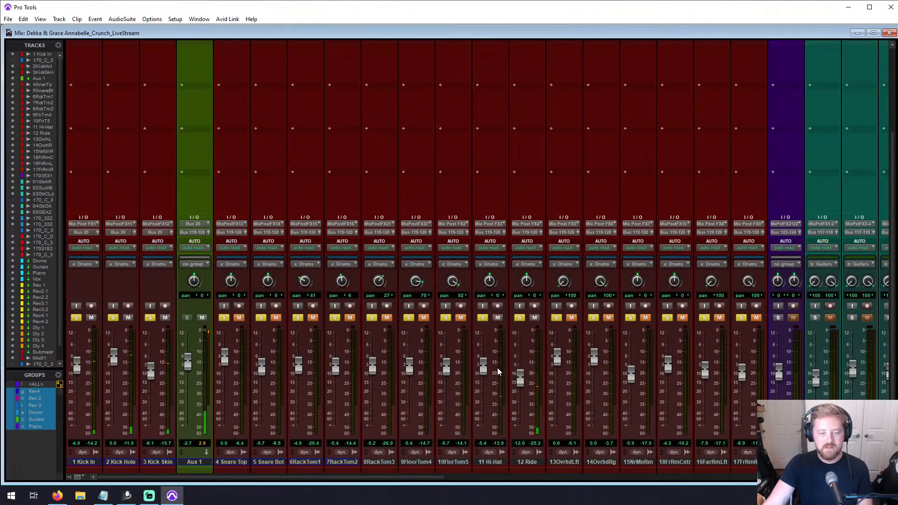
Step: Unmute both overhead tracks and audition them with the Snare Top track on and off
click(572, 317)
click(608, 317)
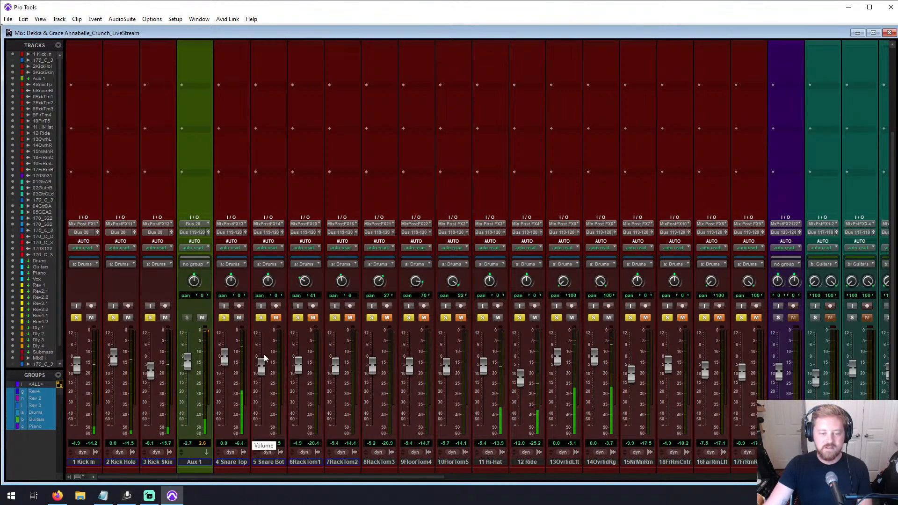
click(239, 318)
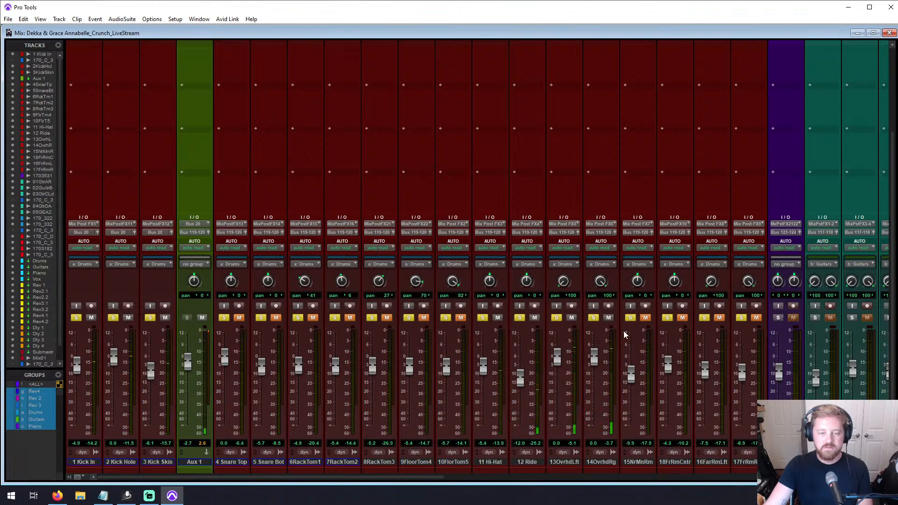
Step: Audition the near, center and far room microphone tracks by toggling their mutes
click(644, 318)
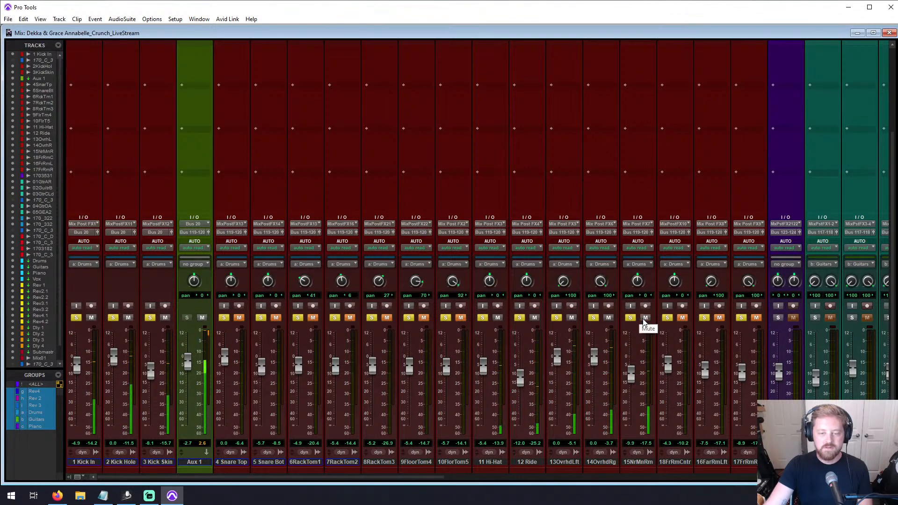
click(683, 318)
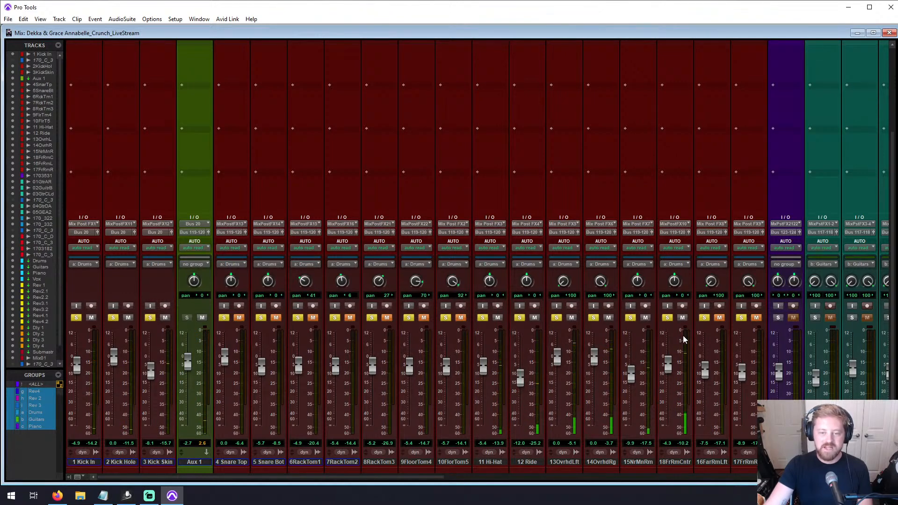
click(719, 318)
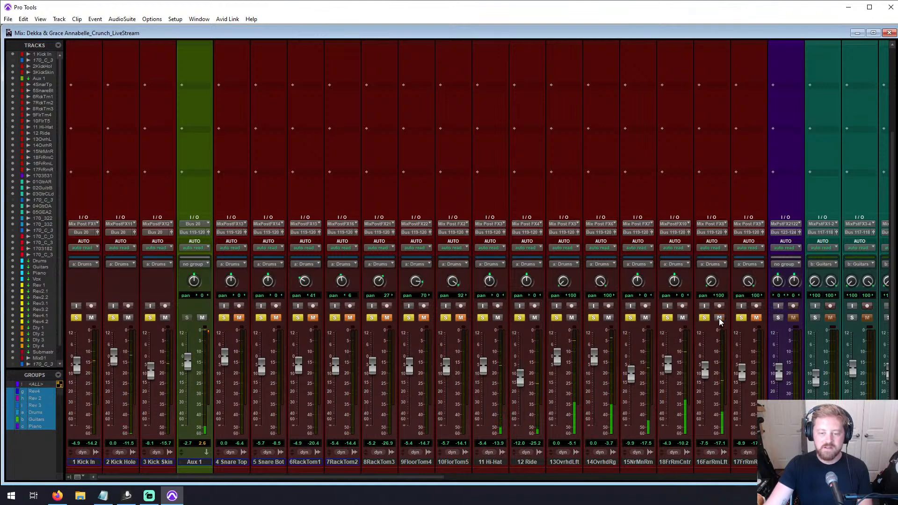
click(755, 319)
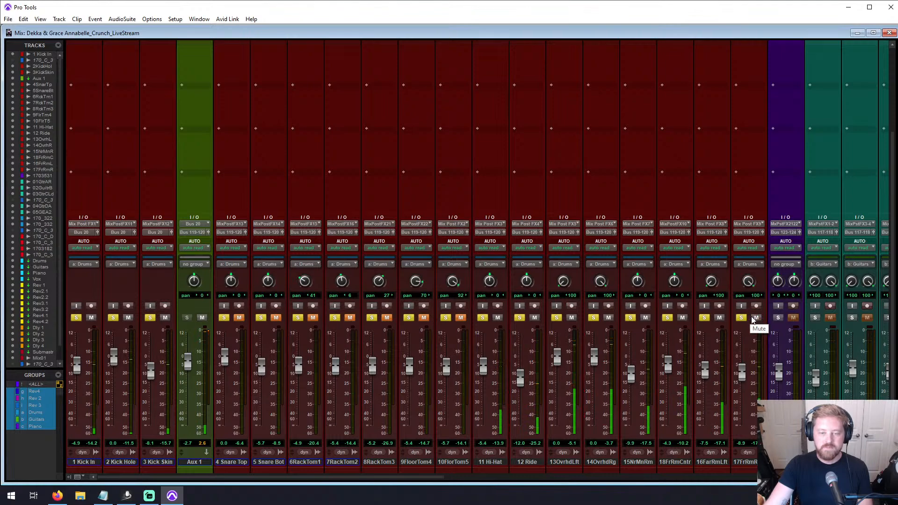
scroll(645, 294, up, 3)
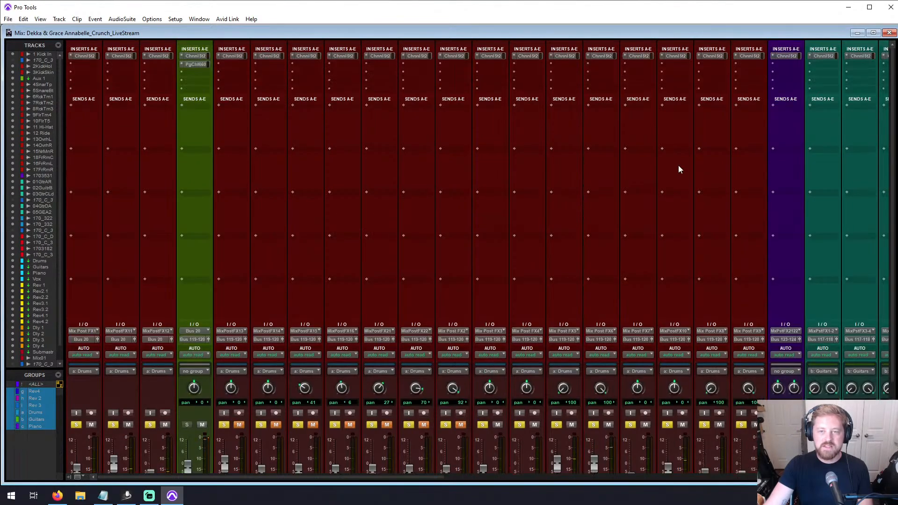
scroll(723, 290, down, 3)
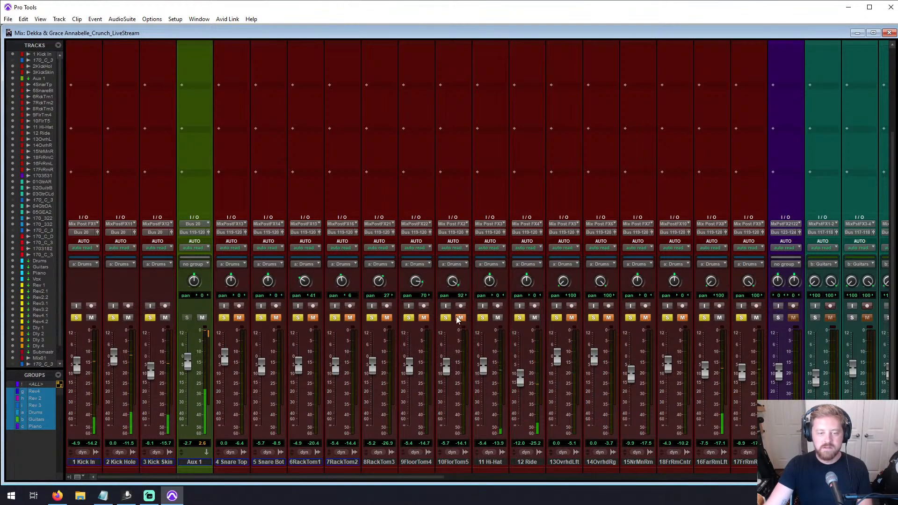
Step: Audition the rack tom, floor tom and hi-hat tracks by toggling their mutes
click(386, 320)
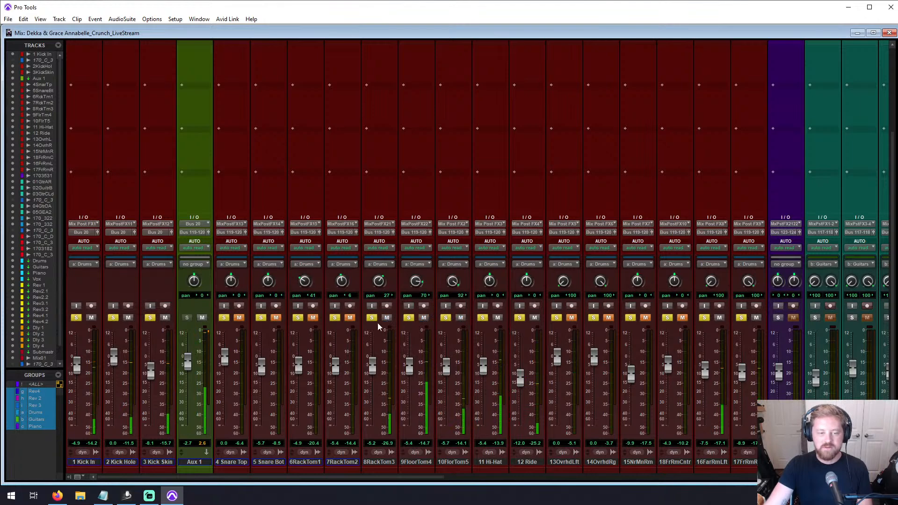
click(349, 320)
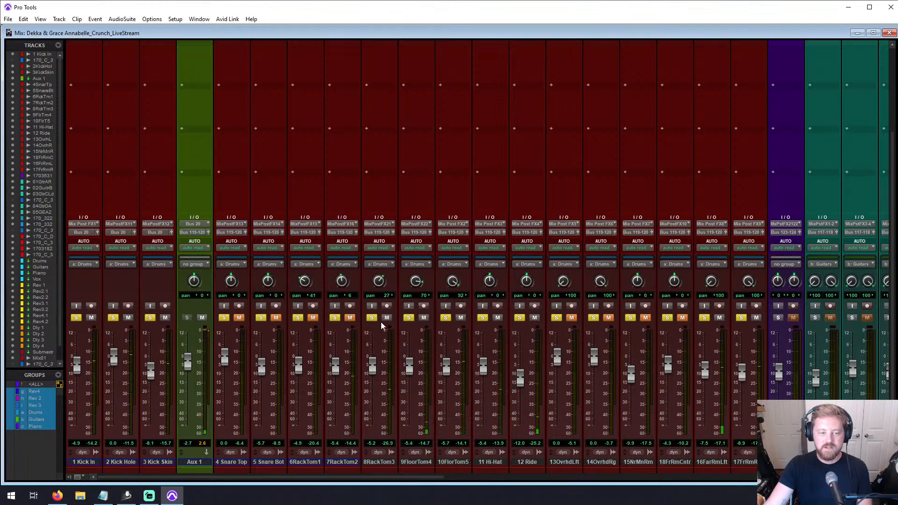
click(461, 318)
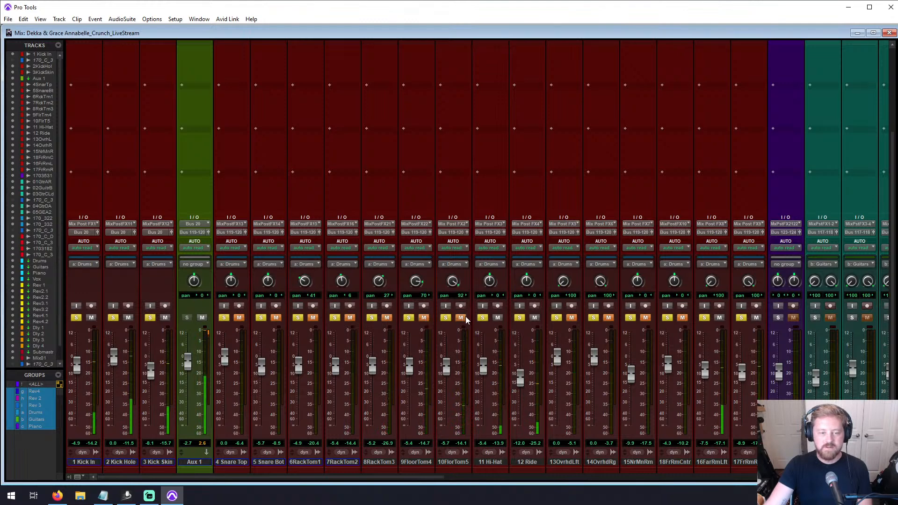
click(497, 318)
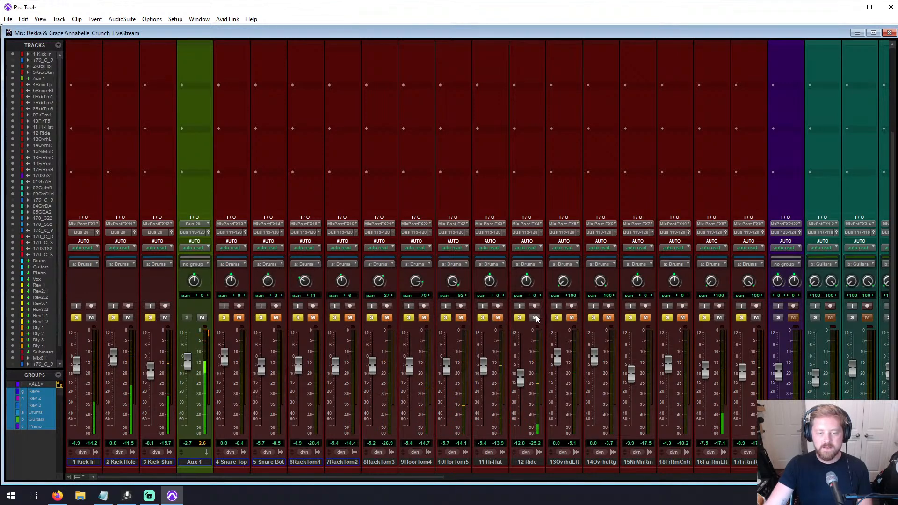
Step: Unmute the Hi-Hat and sweep a boosted low-mid band in the Channel Strip 2 EQ on Far Room Left
click(498, 318)
scroll(732, 198, up, 3)
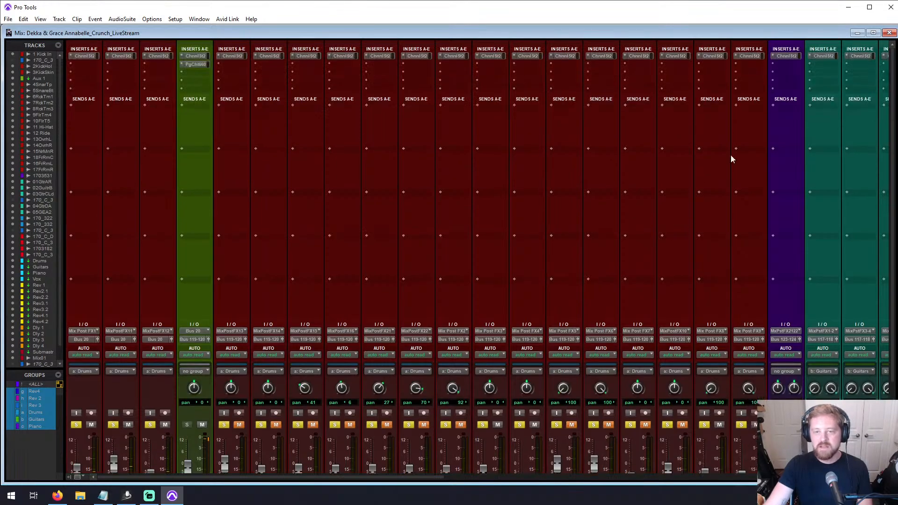
click(713, 56)
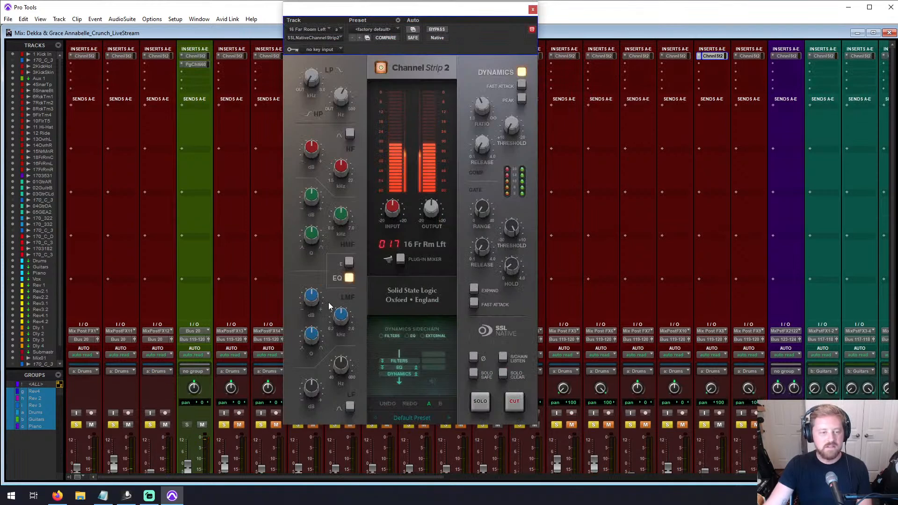
mouse_move(345, 295)
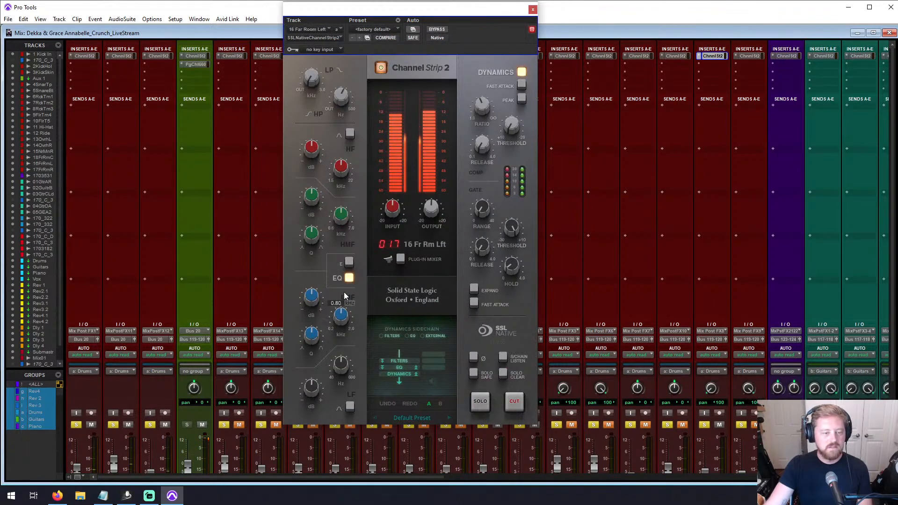
mouse_move(311, 298)
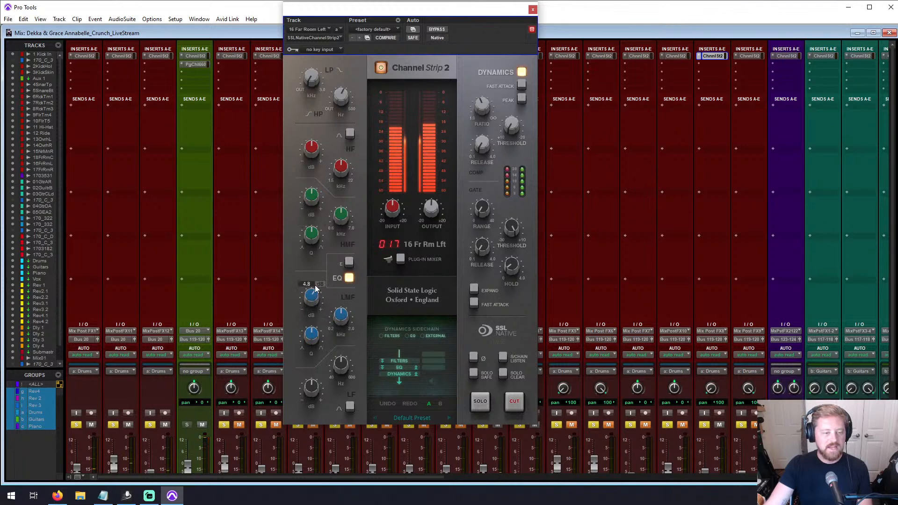
drag(316, 282, 315, 266)
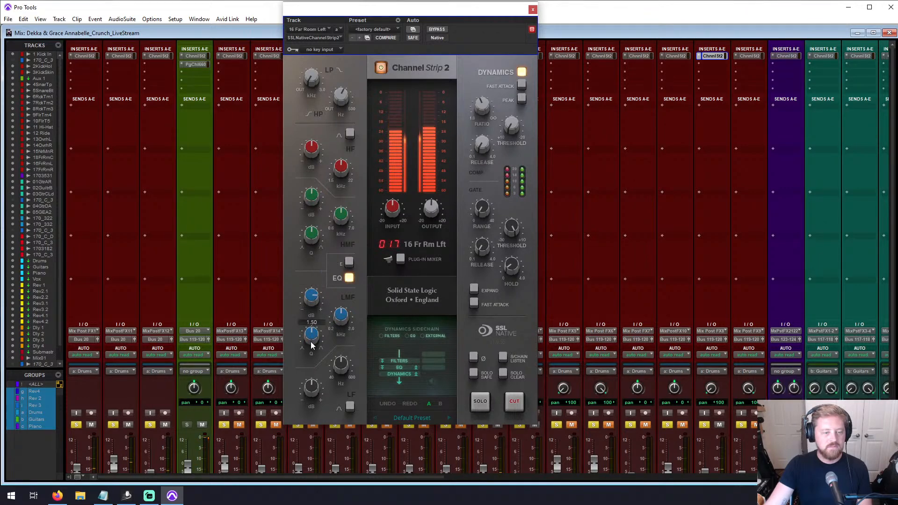
drag(310, 340, 339, 315)
mouse_move(335, 334)
mouse_down()
mouse_move(334, 343)
mouse_move(332, 322)
mouse_up()
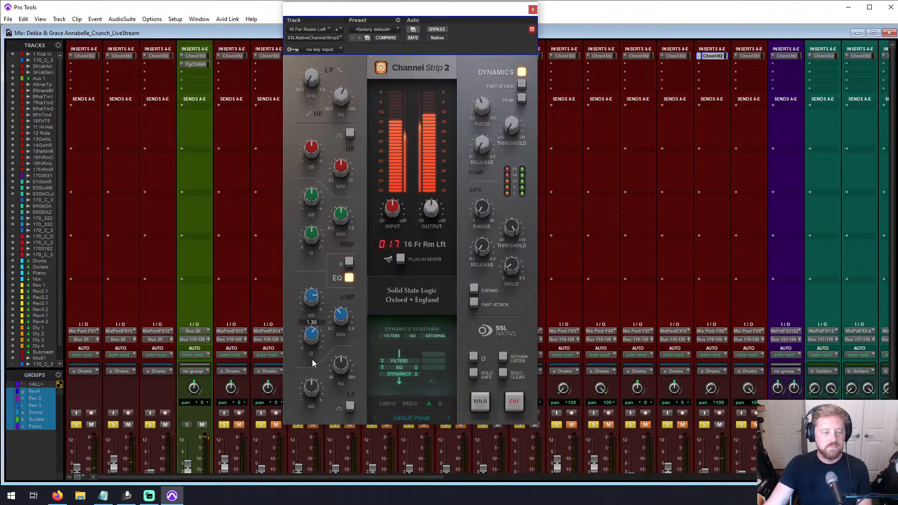
Step: Turn the low-mid gain on Far Room Left down to a slight cut and close its channel strip
drag(311, 297, 314, 336)
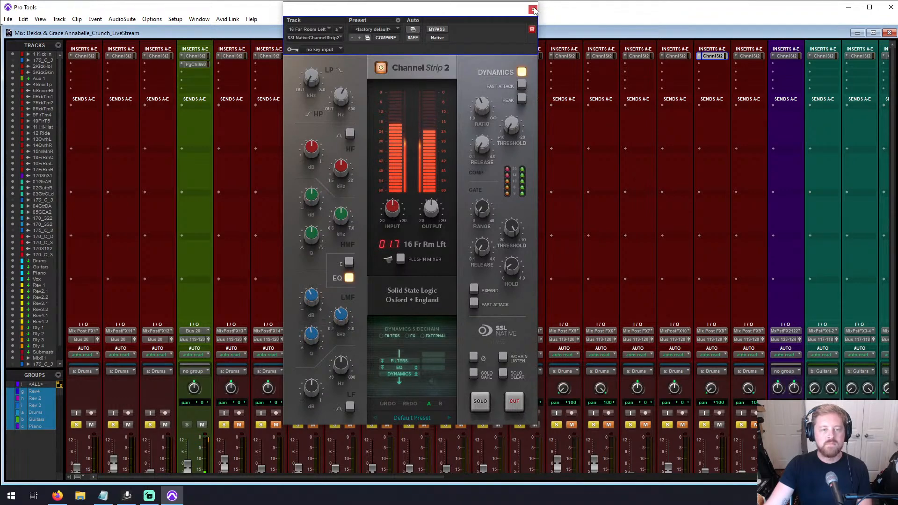
mouse_move(347, 323)
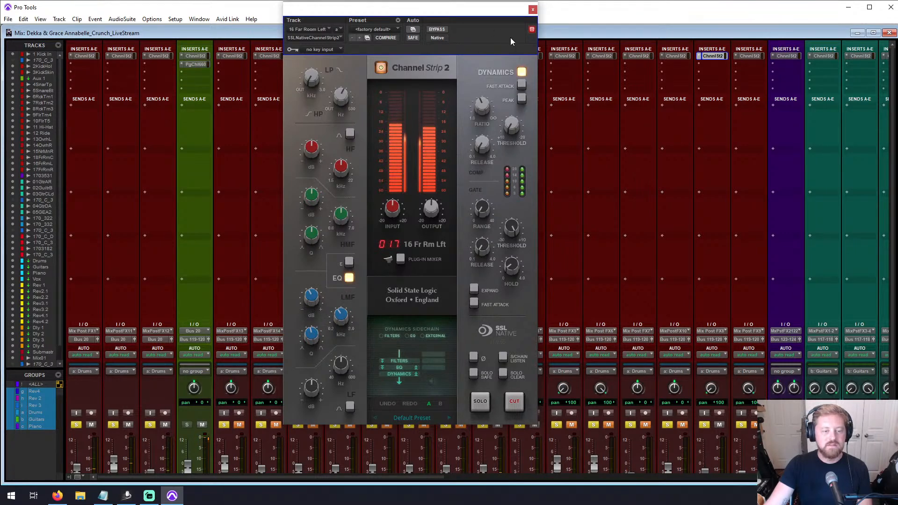
mouse_move(307, 336)
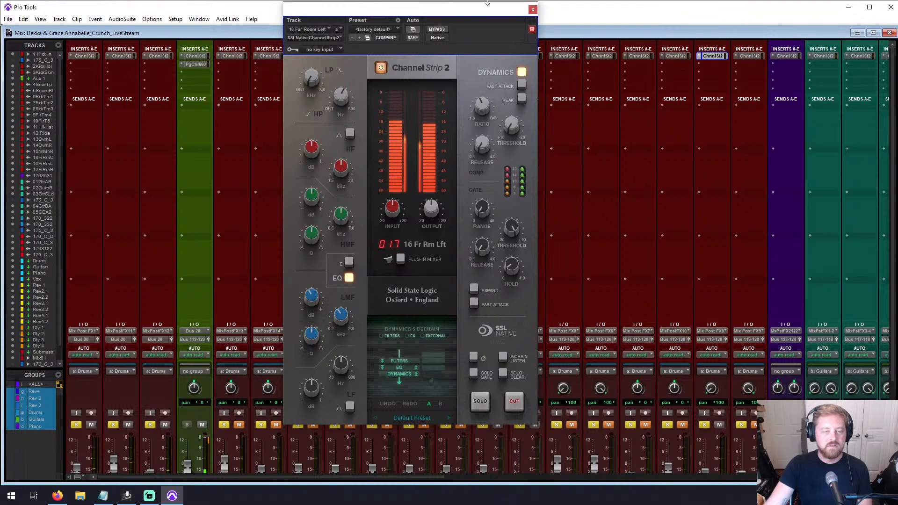
click(532, 10)
Step: Apply a matching slight low-mid EQ cut in the Channel Strip 2 on Far Room Right
click(754, 57)
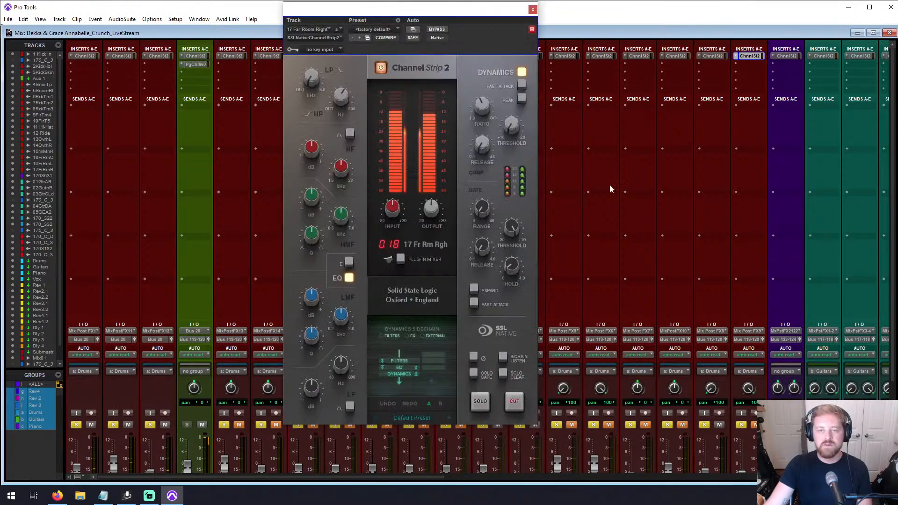
drag(345, 317, 341, 330)
drag(308, 298, 309, 305)
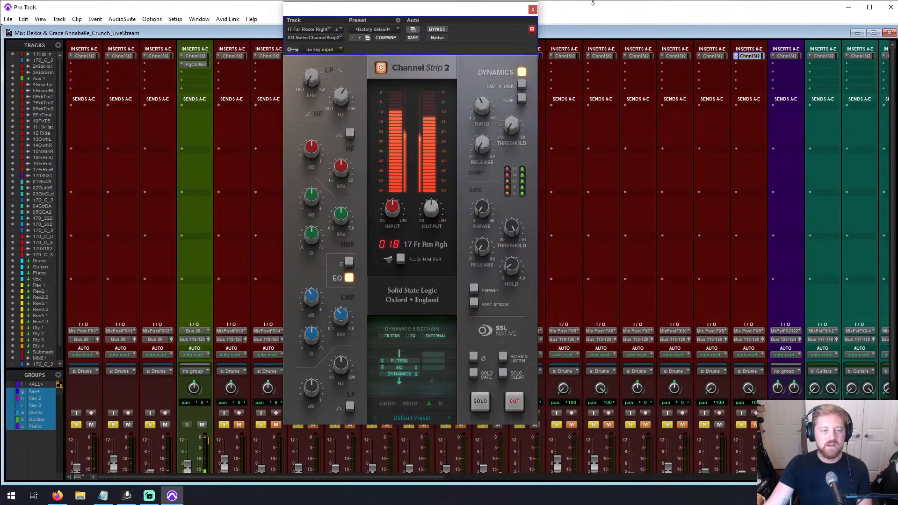
click(533, 9)
Step: Unmute the near and center room, overhead, Snare Top and Snare Bottom tracks to audition them together
scroll(689, 414, down, 5)
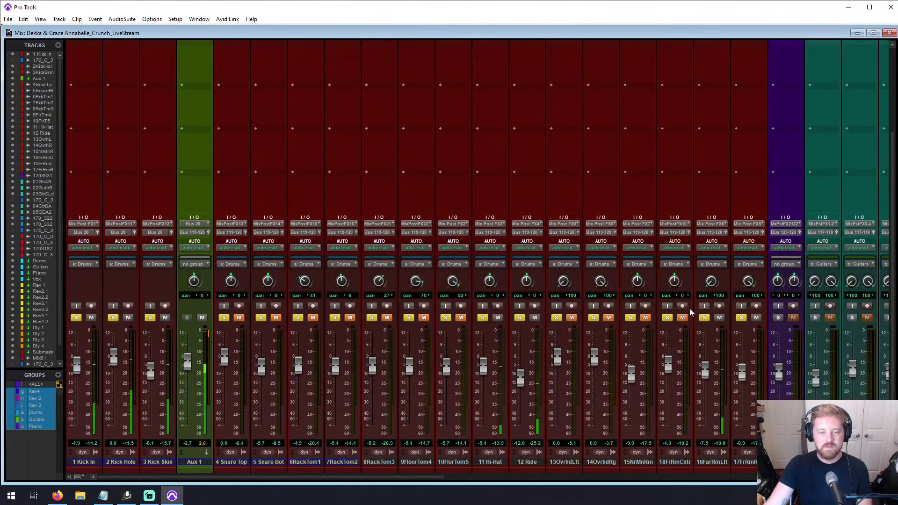
click(645, 317)
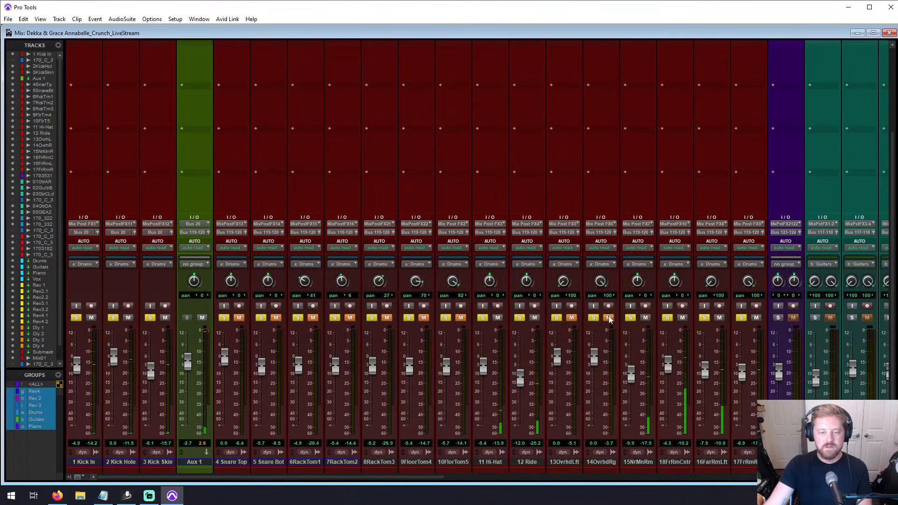
click(572, 317)
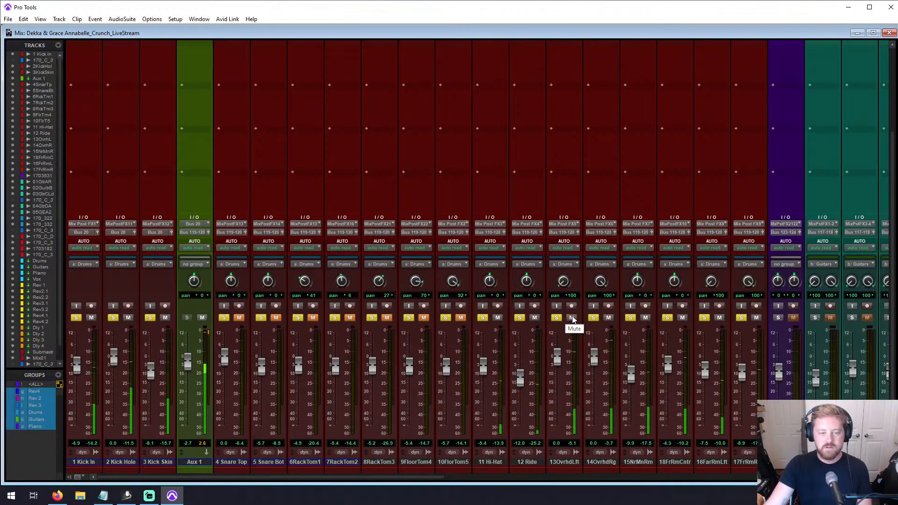
click(239, 317)
click(276, 318)
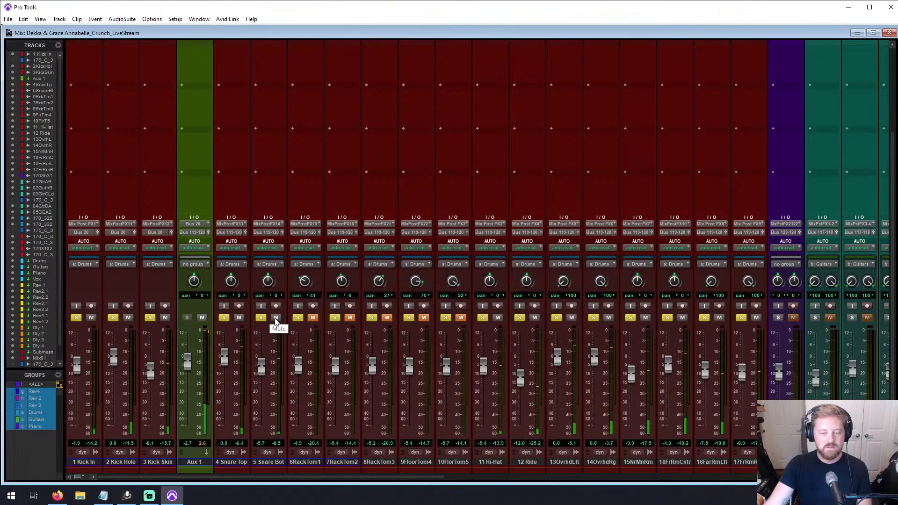
Step: Mute the other drum microphone tracks, including Snare Bottom, overheads and rooms, to isolate Snare Top
click(275, 318)
drag(609, 318, 756, 318)
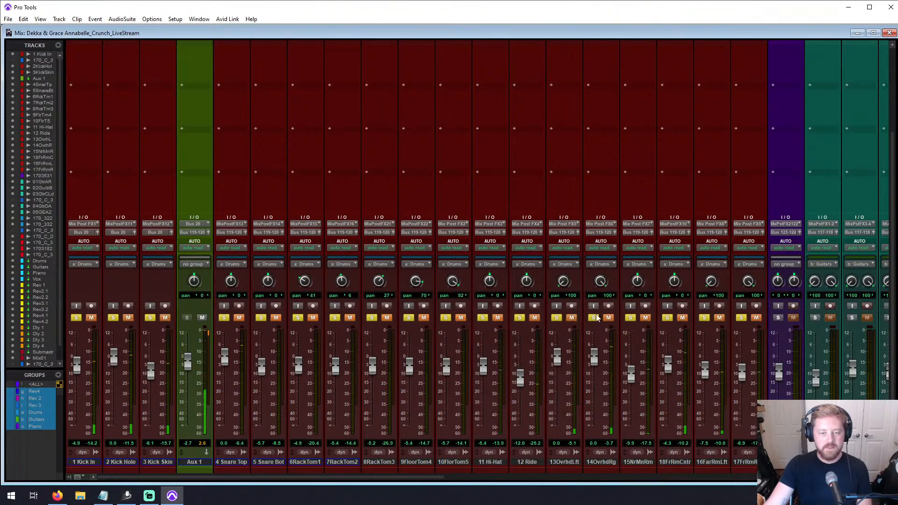
click(243, 317)
scroll(246, 318, up, 3)
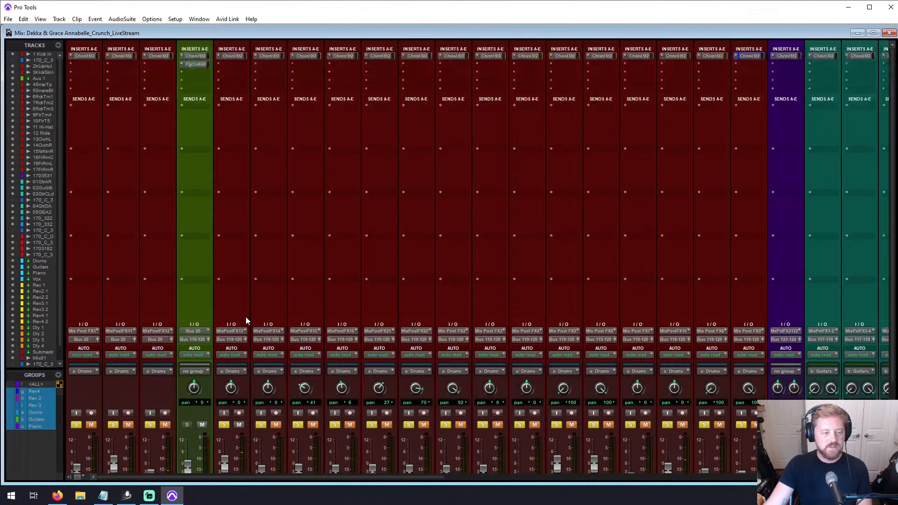
Step: Open the SSL Channel Strip 2 insert on the 4 Snare Top track
click(233, 57)
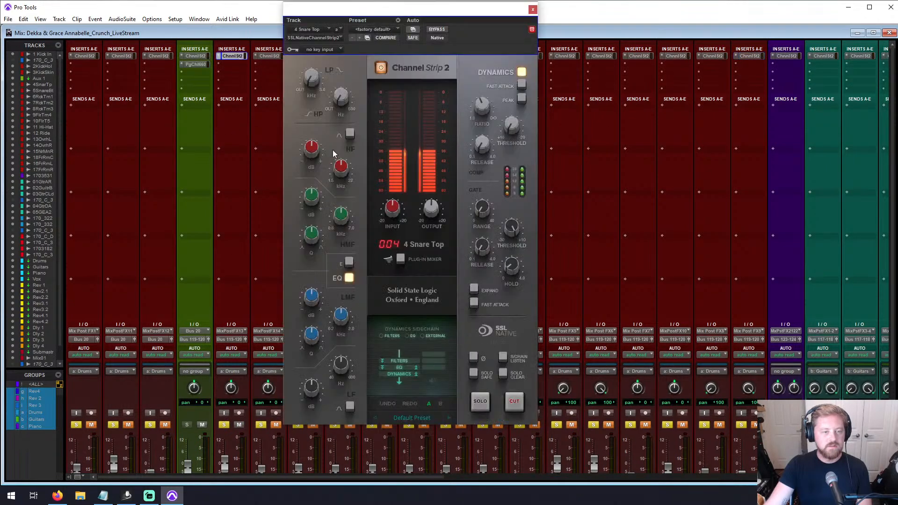
drag(309, 60, 345, 42)
Step: Try a low-mid EQ boost on the snare top, sweeping the LMF frequency around 0.24 to 0.27 kHz, and reset its gain
mouse_move(342, 325)
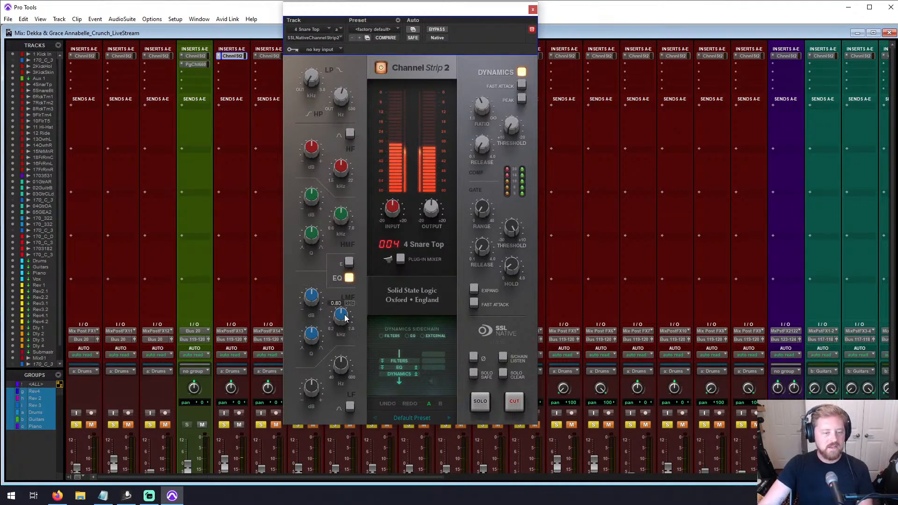
drag(343, 332, 340, 354)
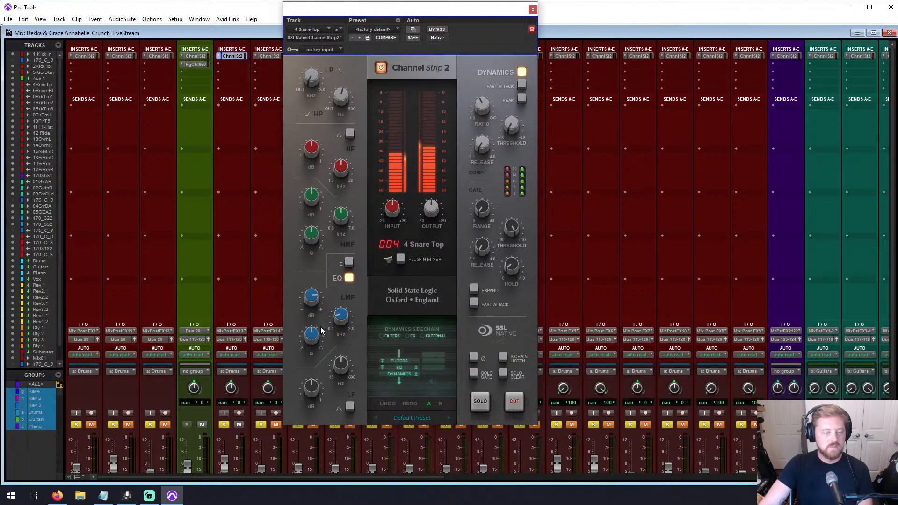
drag(342, 318, 342, 321)
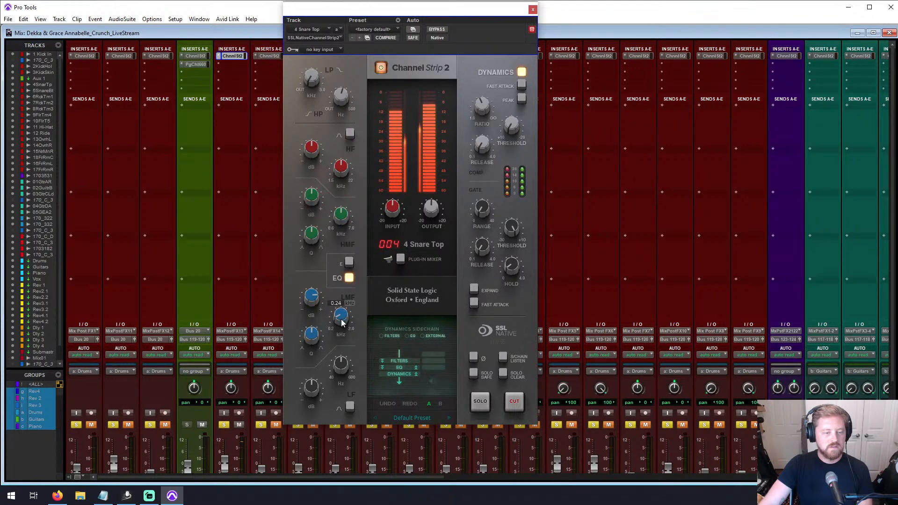
drag(341, 344, 340, 306)
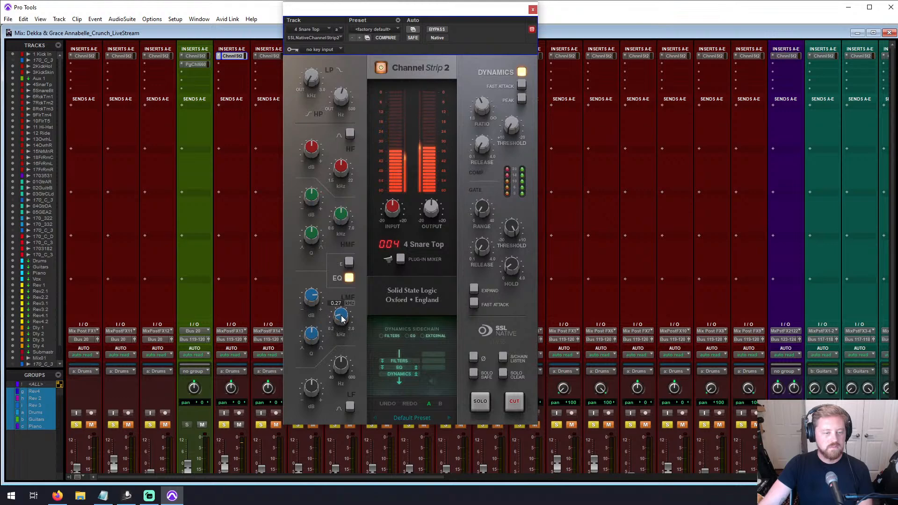
alt+click(312, 298)
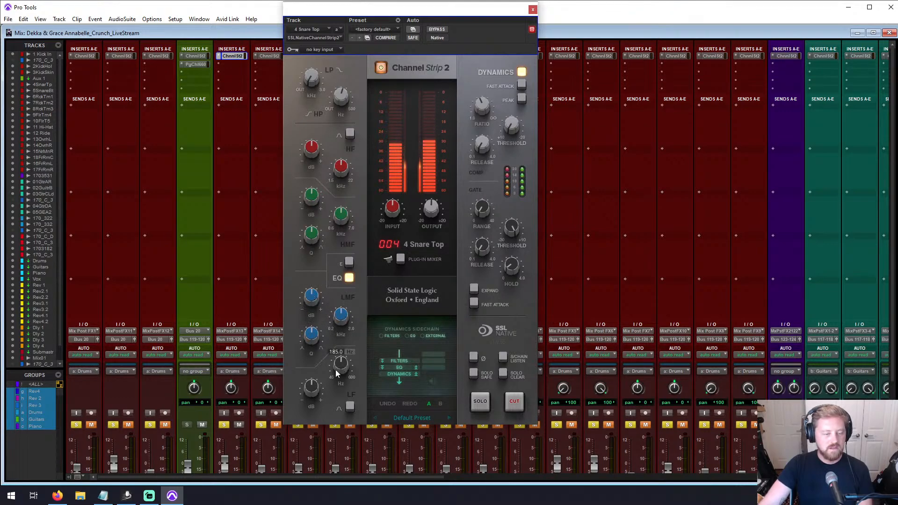
Step: Boost the snare top's low-frequency EQ band by about 6.7 dB and adjust the band's LF frequency
drag(312, 386, 313, 348)
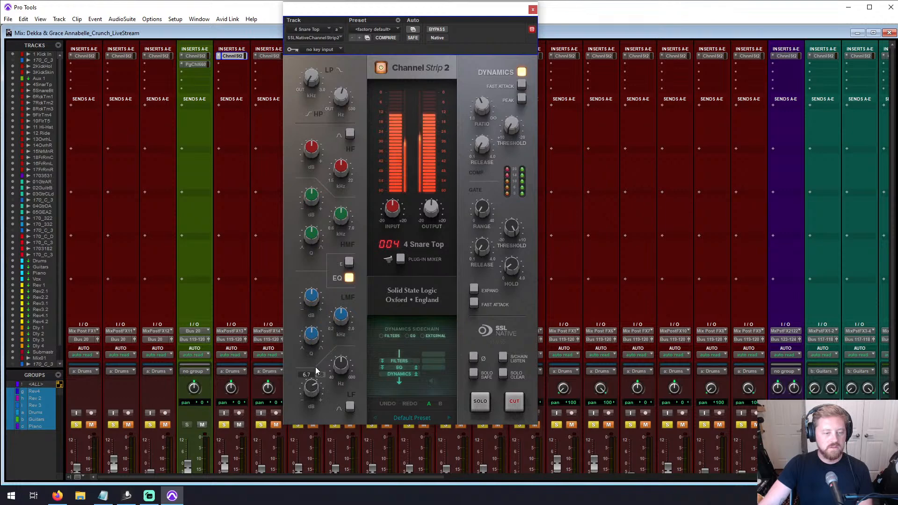
drag(315, 369, 315, 368)
mouse_move(346, 364)
mouse_move(345, 364)
mouse_down()
mouse_move(348, 330)
mouse_move(348, 361)
mouse_up()
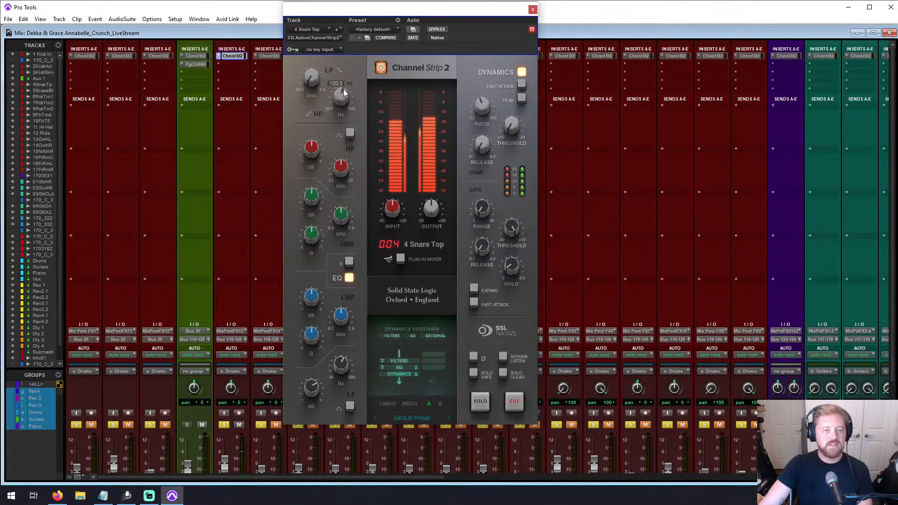
Step: Compress the snare top with a threshold of about -12 dB and Peak detection enabled, and close its channel strip
mouse_move(488, 117)
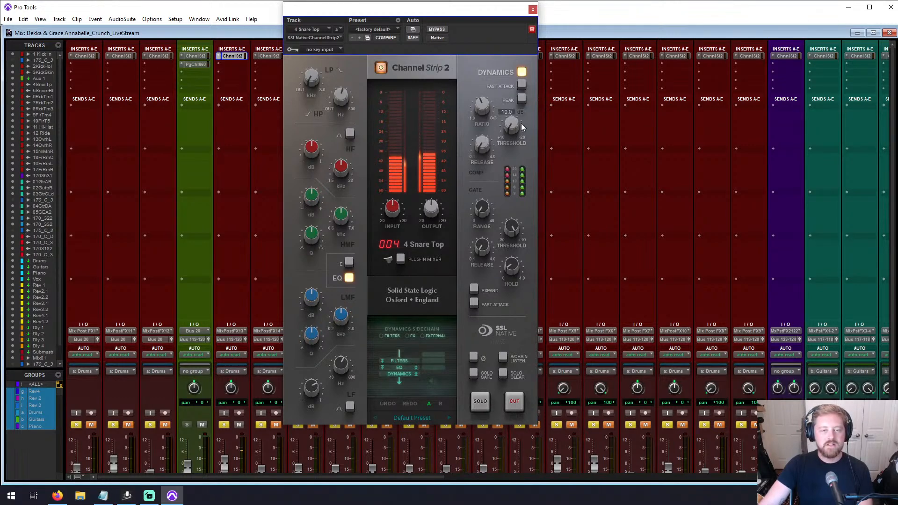
mouse_move(512, 129)
drag(512, 130, 518, 62)
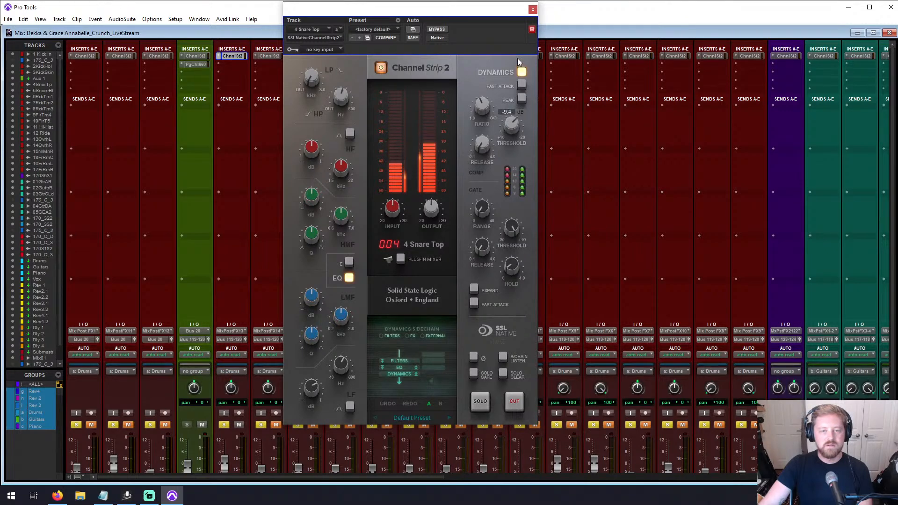
mouse_move(518, 62)
mouse_down()
mouse_move(518, 18)
mouse_move(514, 45)
mouse_up()
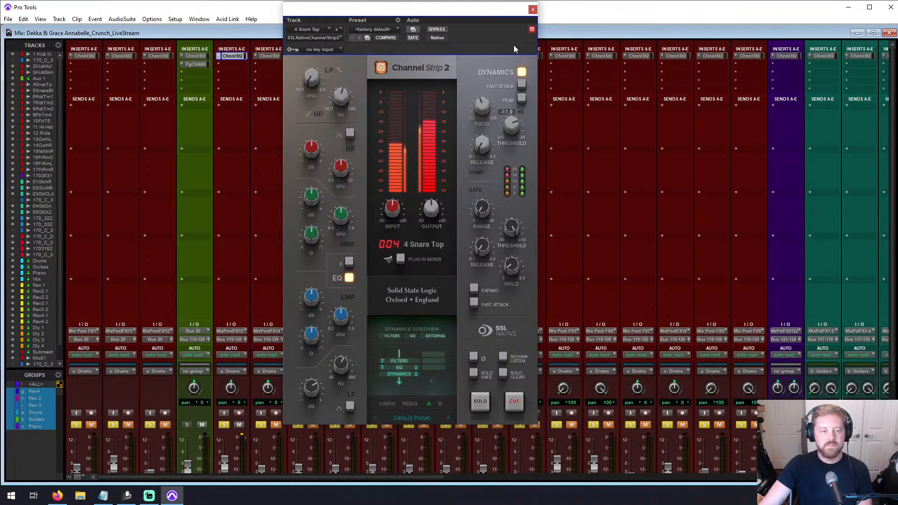
drag(513, 45, 512, 46)
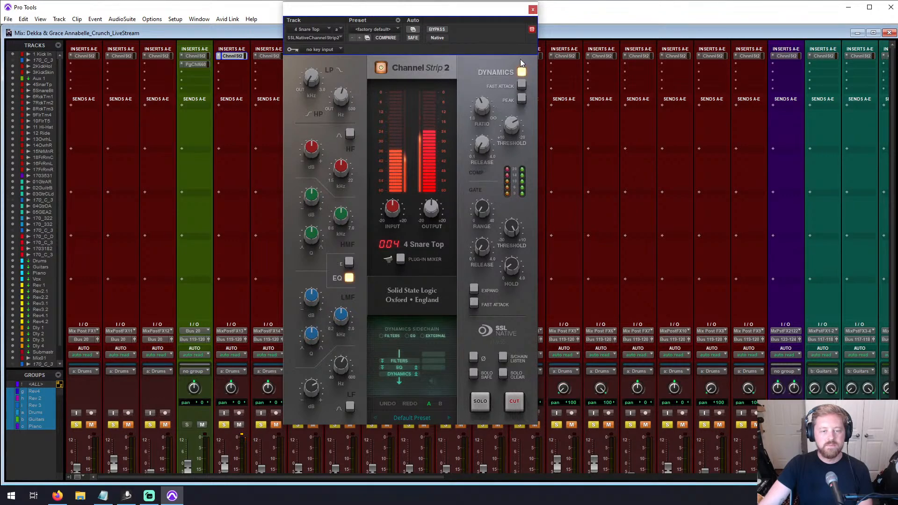
click(521, 100)
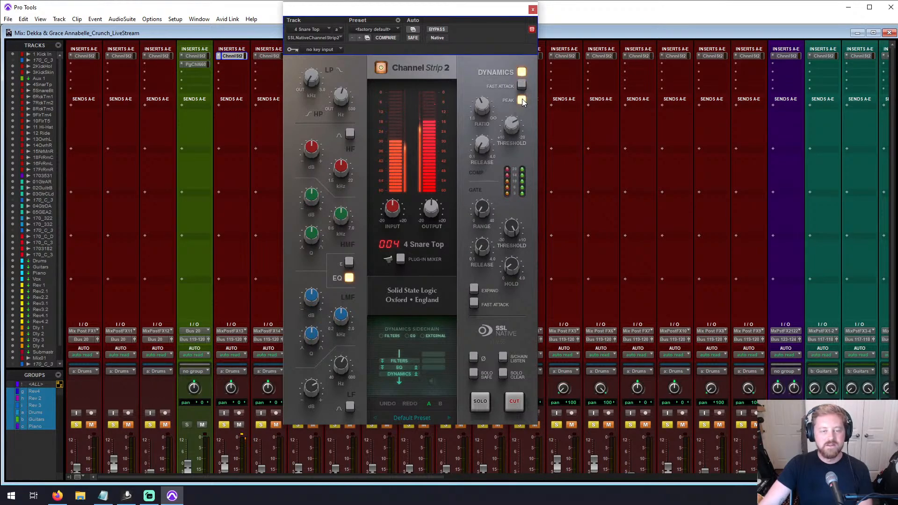
mouse_move(517, 124)
drag(516, 124, 517, 128)
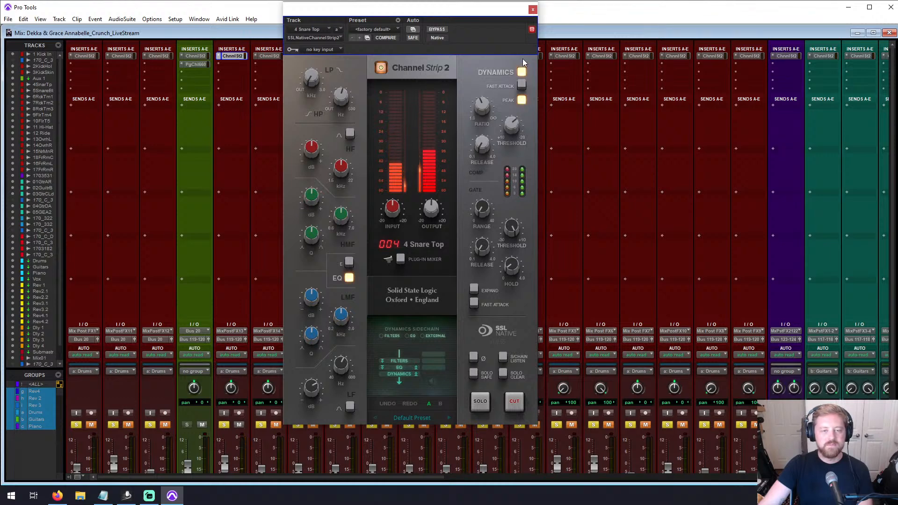
click(532, 9)
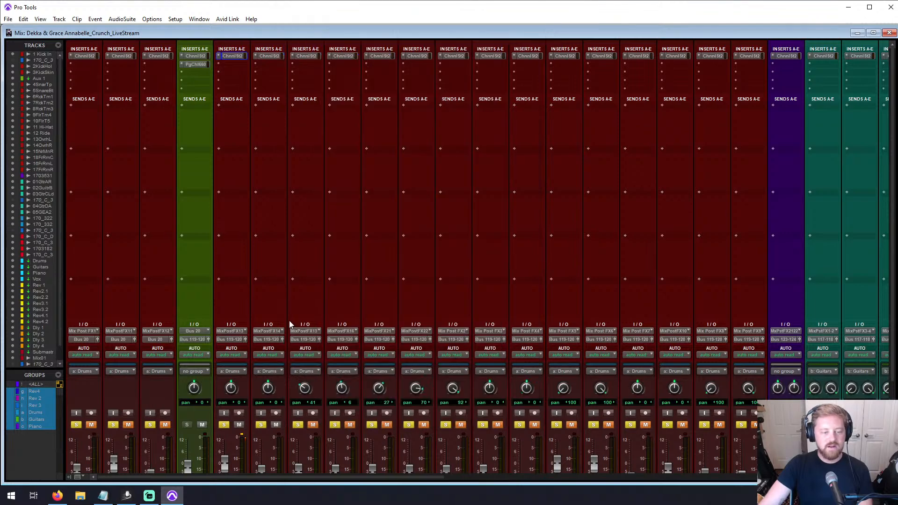
Step: Open the channel strip on 5 Snare Bot and boost its high-frequency EQ band
scroll(289, 321, down, 3)
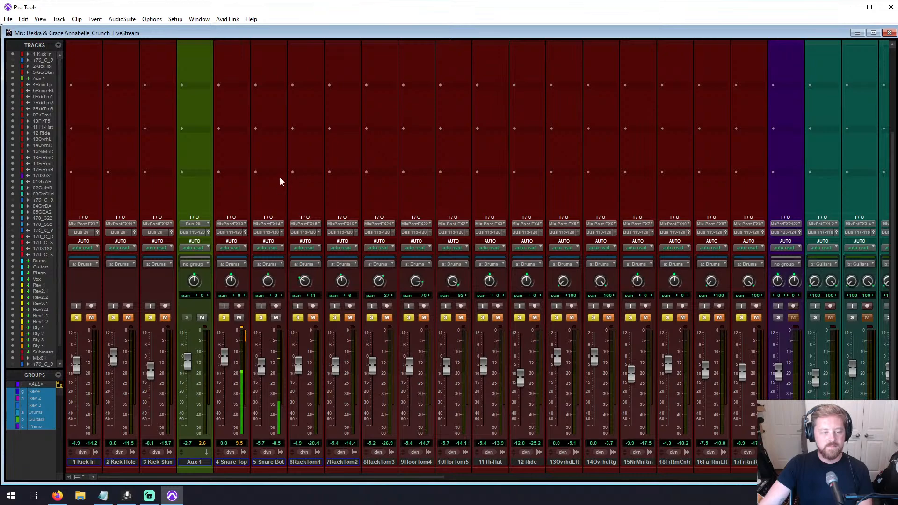
scroll(271, 225, up, 3)
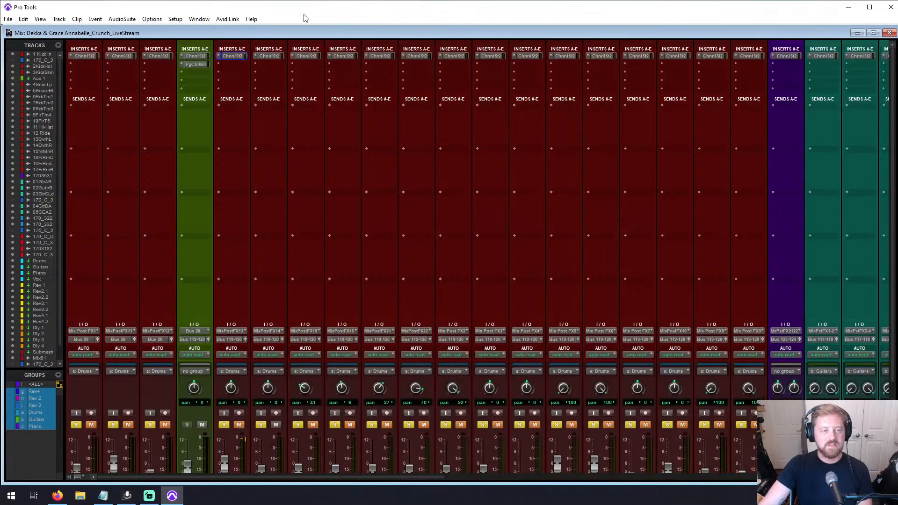
click(277, 55)
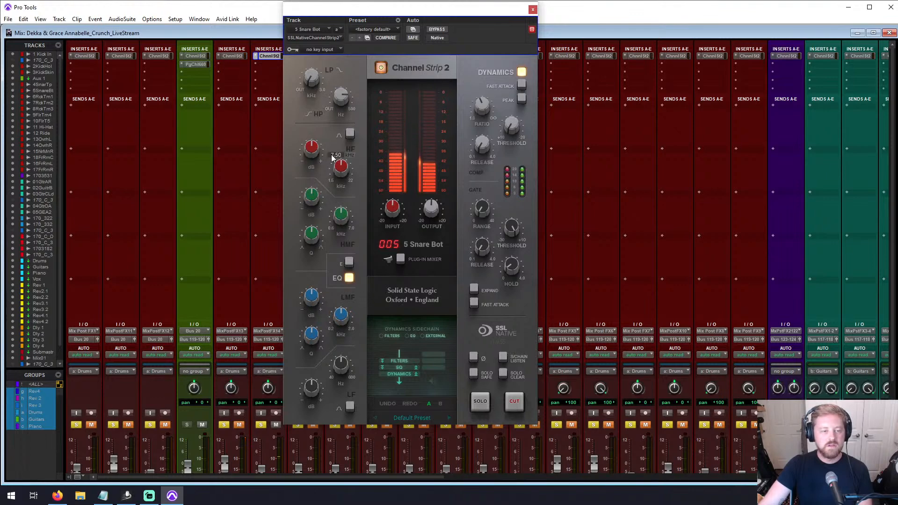
mouse_move(312, 145)
drag(313, 145, 312, 141)
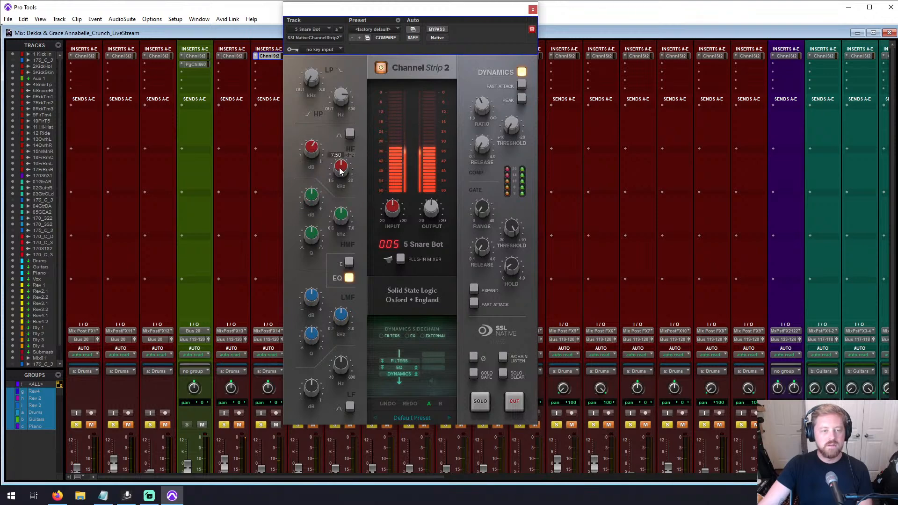
Step: Lower the snare bottom's compressor threshold to about -19.1 dB and adjust its ratio
mouse_move(522, 125)
drag(522, 124, 519, 24)
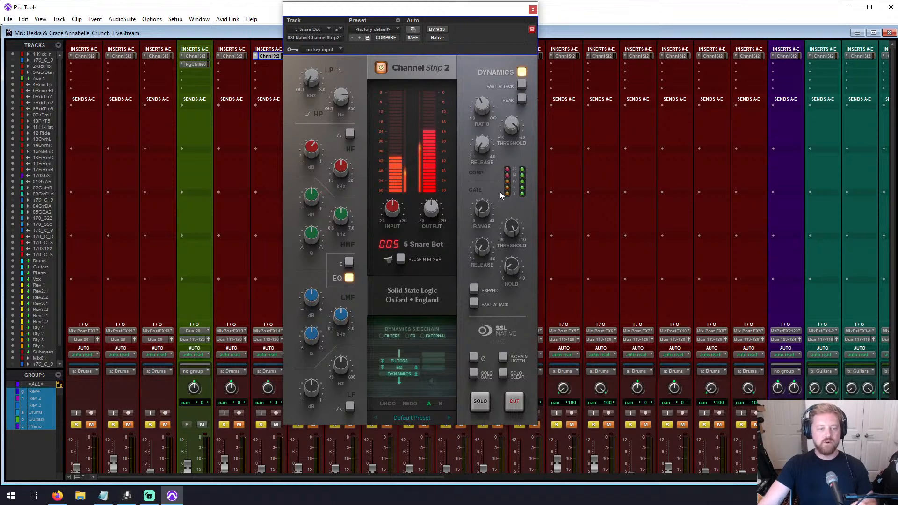
drag(508, 120, 506, 112)
mouse_move(475, 103)
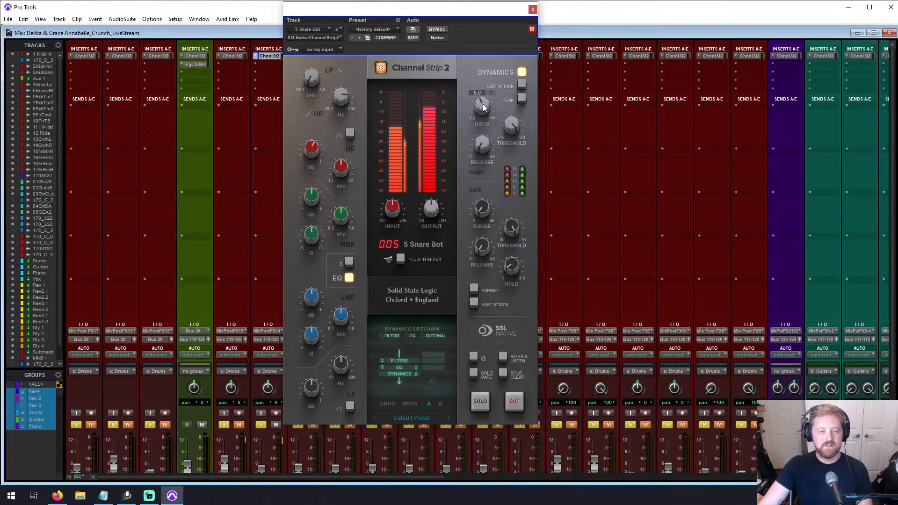
drag(481, 101, 481, 101)
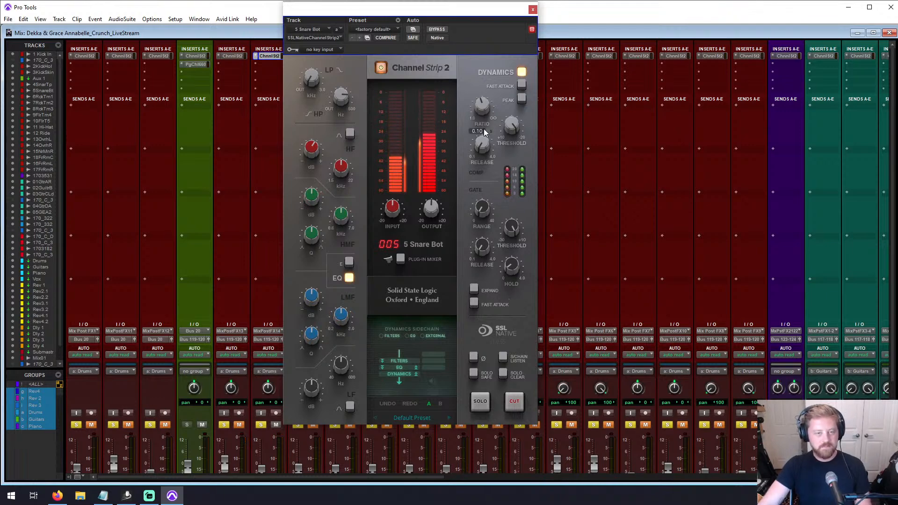
Step: Enable Peak detection on the snare bottom's compressor, readjust its threshold, and close the channel strip
click(521, 99)
mouse_move(511, 127)
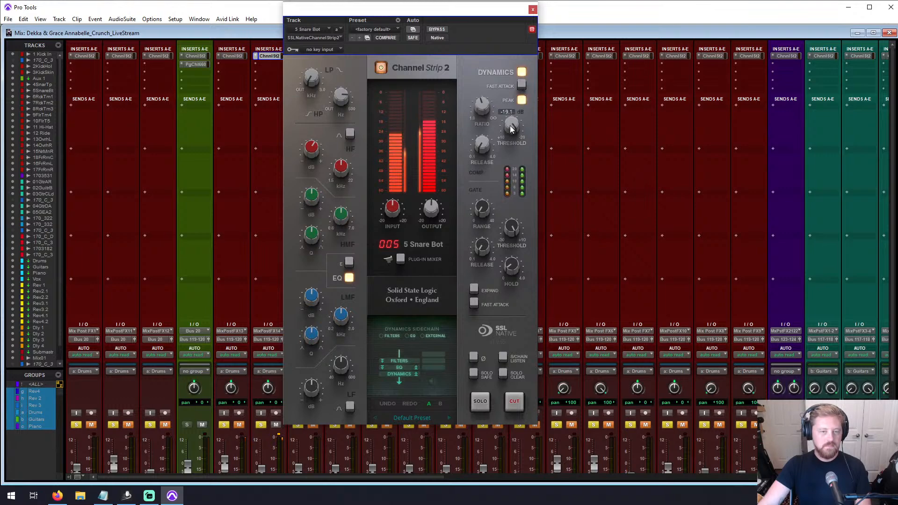
drag(511, 130, 511, 139)
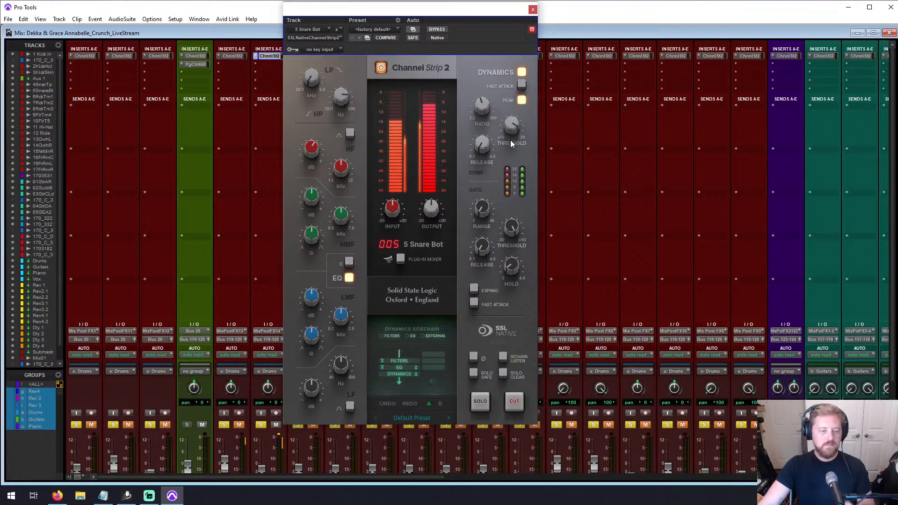
click(532, 9)
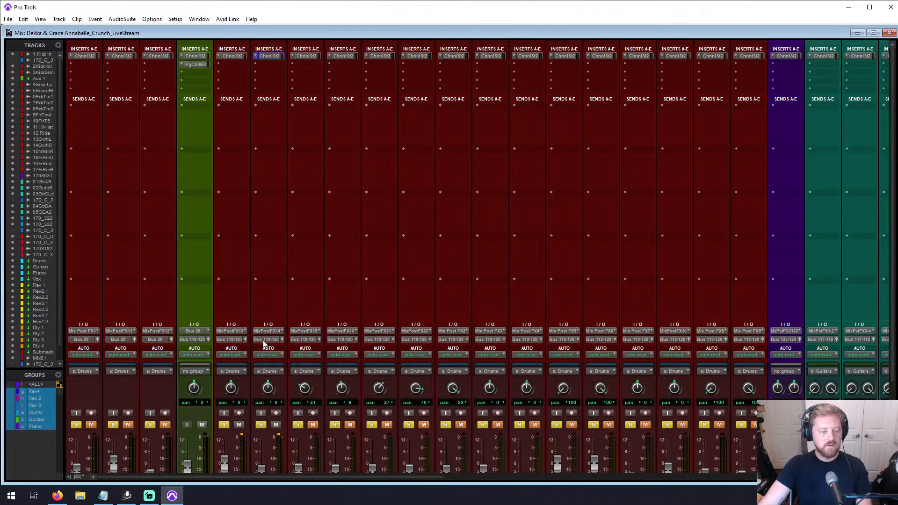
Step: Clear all drum solos and lower the faders to about -4.6 dB on Snare Top and -13.7 dB on Snare Bot
scroll(263, 345, down, 3)
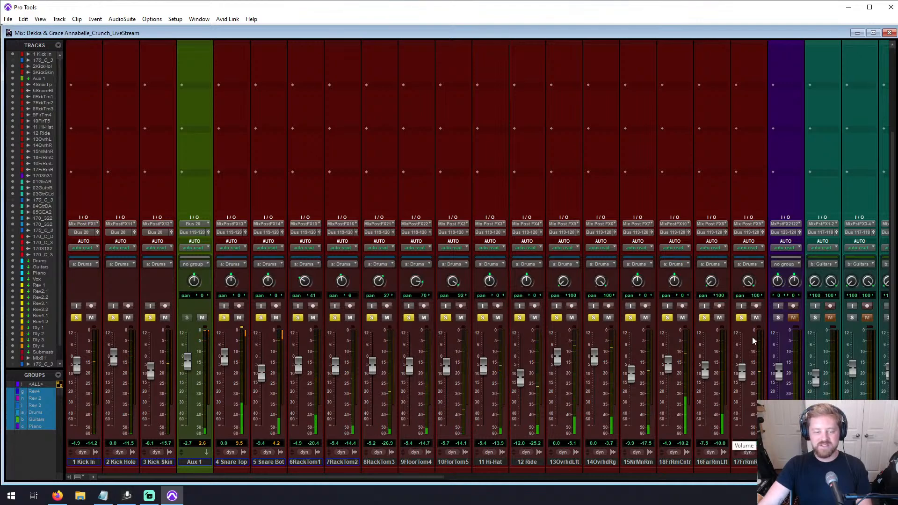
alt+click(591, 318)
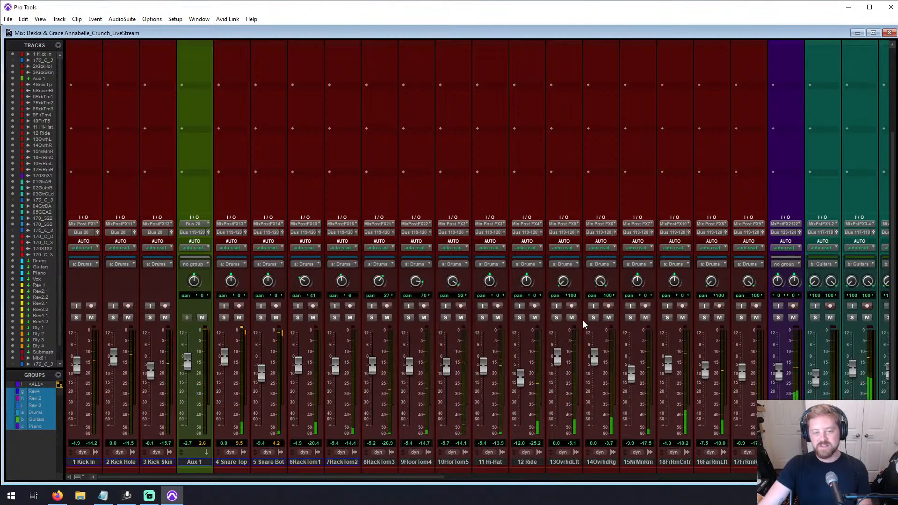
drag(224, 358, 261, 383)
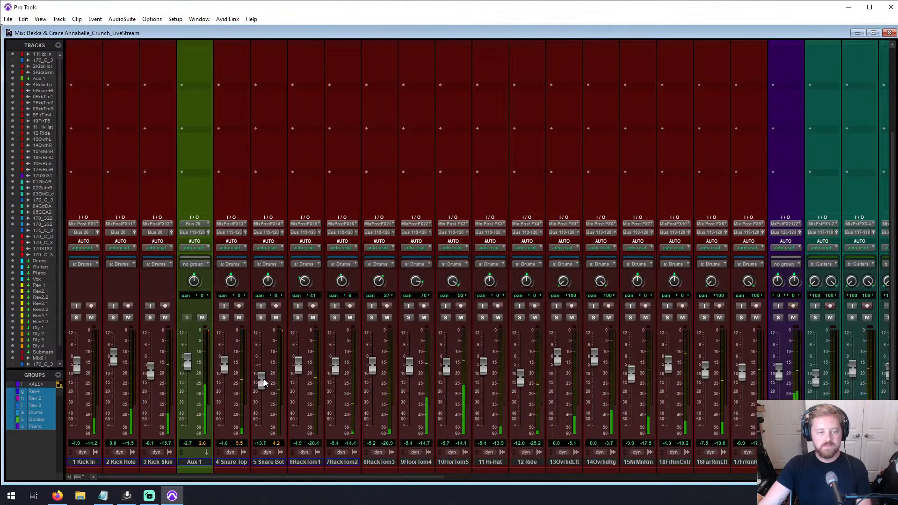
Step: Solo the two overhead tracks independently of the Drums group and narrow the solo to the left overhead only
click(556, 318)
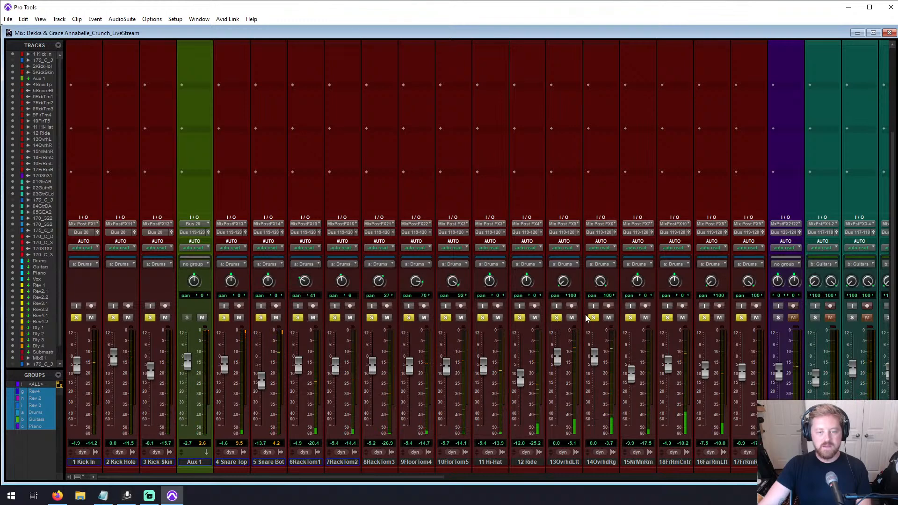
ctrl+click(557, 318)
ctrl+click(593, 318)
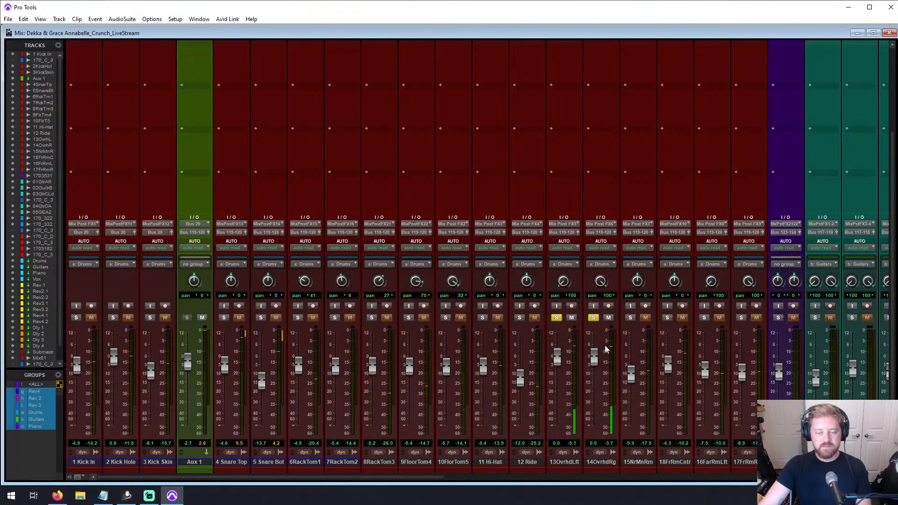
scroll(600, 349, up, 3)
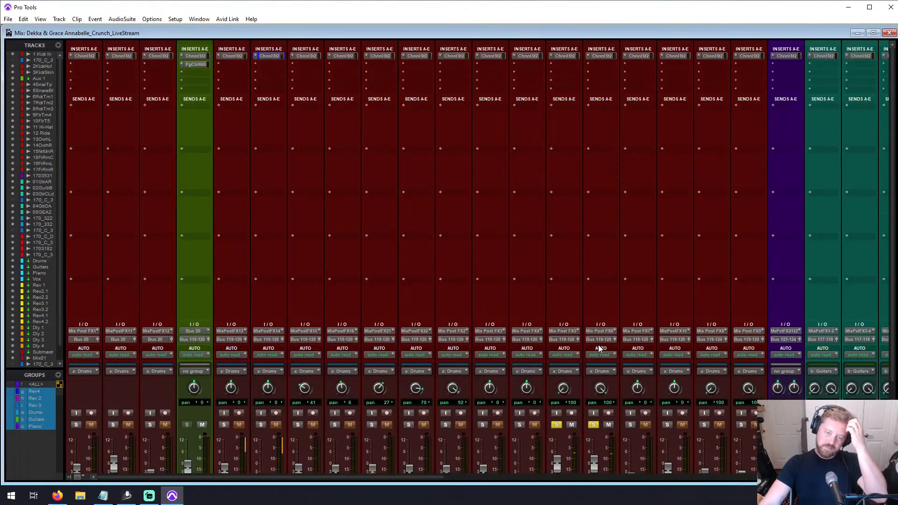
alt+click(593, 425)
click(556, 424)
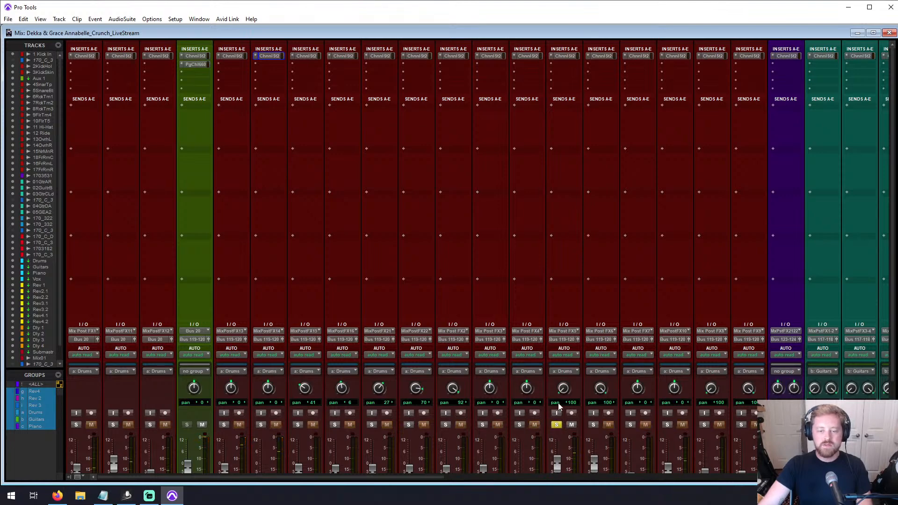
Step: Open the channel strip on 13 Overhead Left and set its high-pass filter to about 32 Hz
click(569, 57)
mouse_move(344, 94)
drag(344, 92, 350, 66)
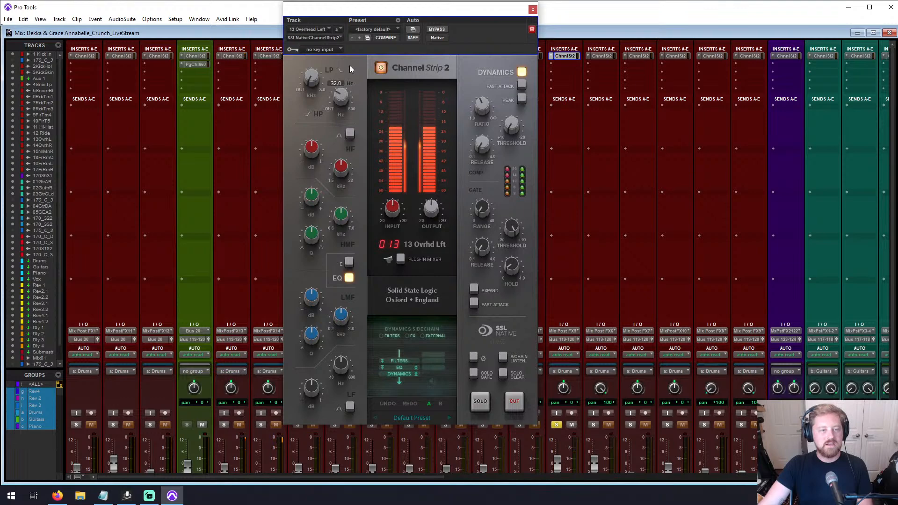
Step: Add a low-frequency EQ boost to the left overhead and adjust the LF band's frequency
mouse_move(340, 365)
drag(311, 355, 315, 333)
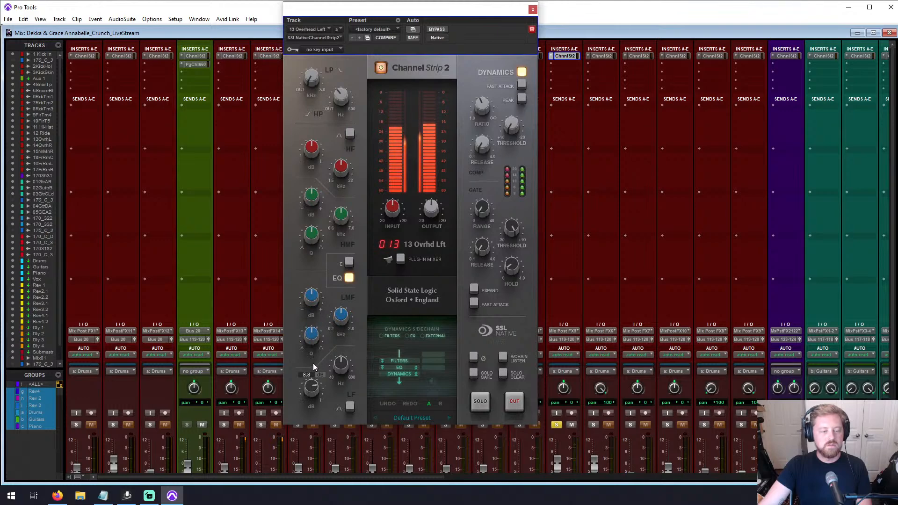
drag(312, 366, 339, 394)
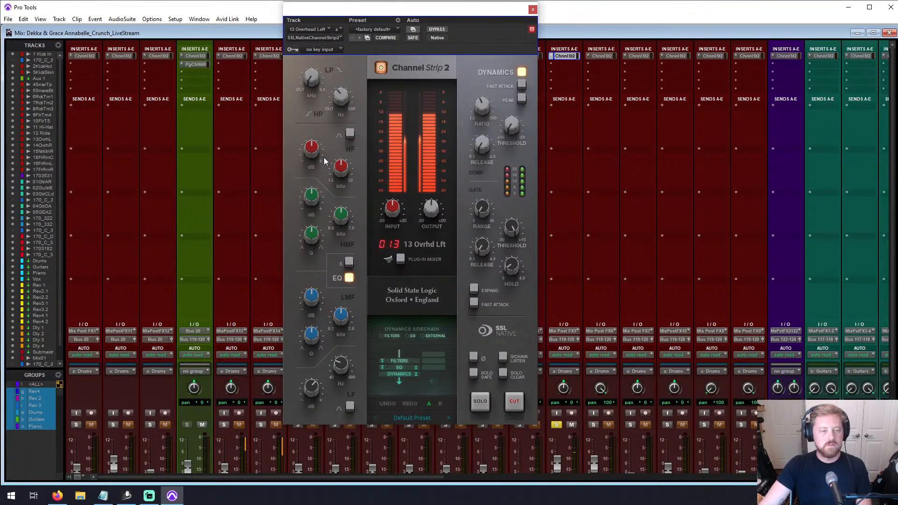
Step: Boost the left overhead's HF band by about 2.5 dB and close its channel strip
drag(314, 153, 314, 146)
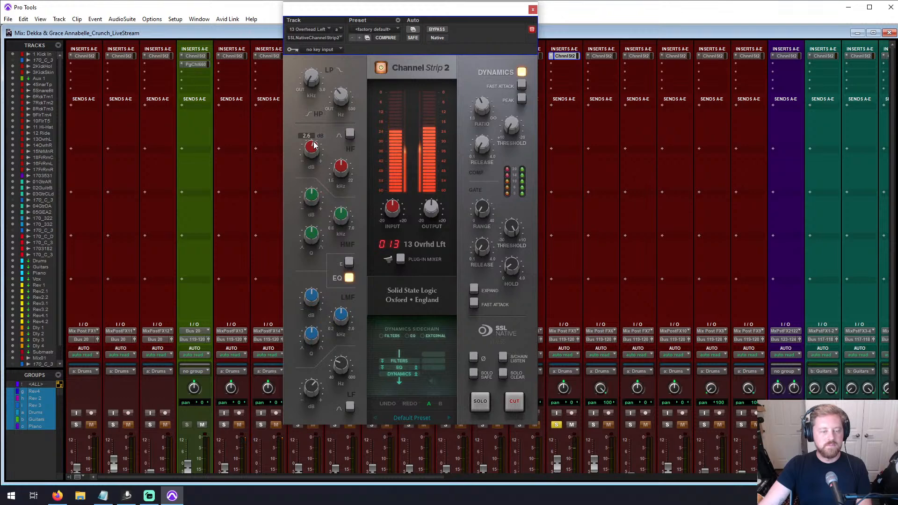
mouse_move(349, 320)
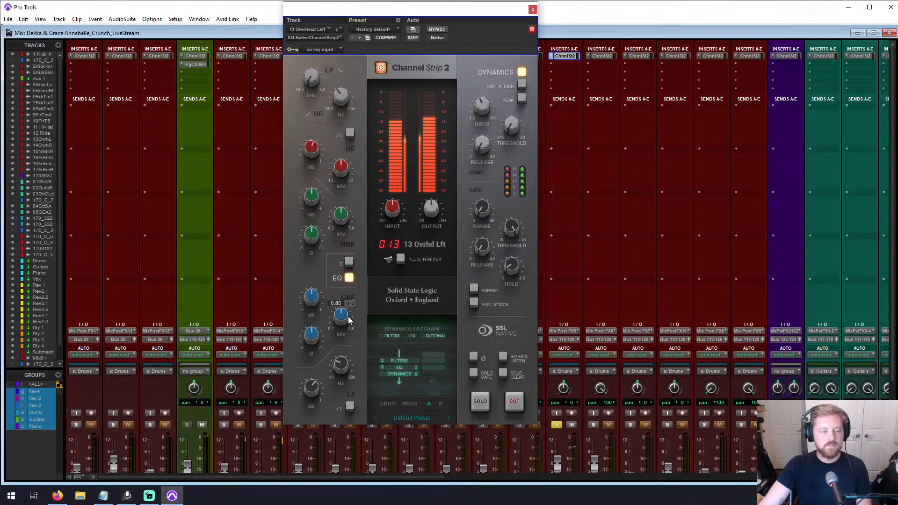
click(533, 10)
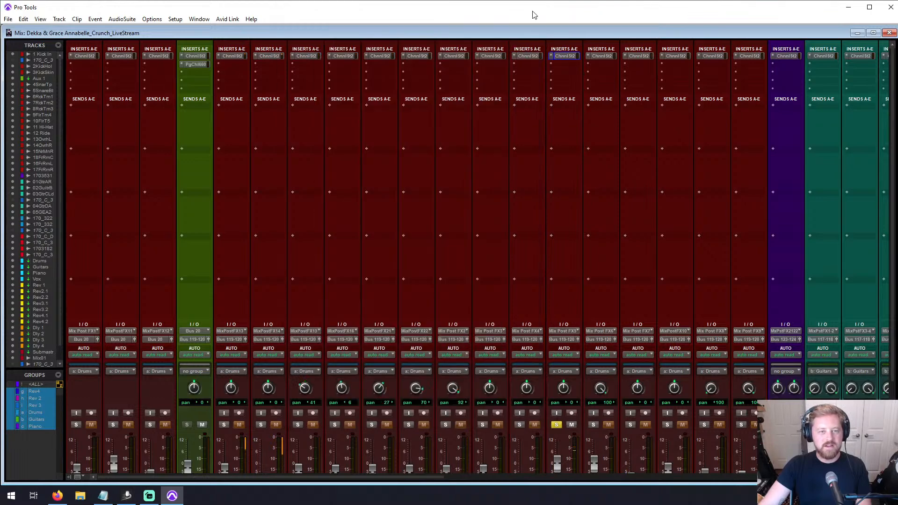
Step: Review the channel strip on 14 Overhead Right and clear the solos on both overheads
click(602, 55)
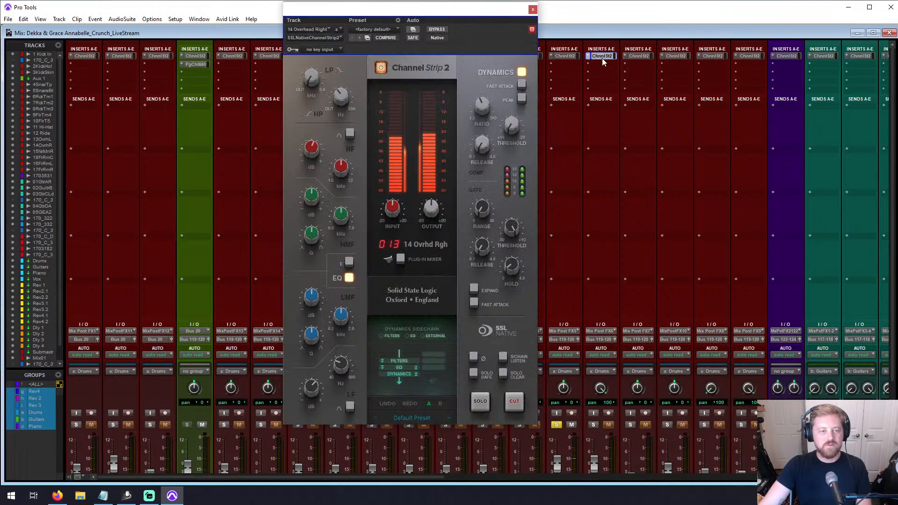
click(533, 10)
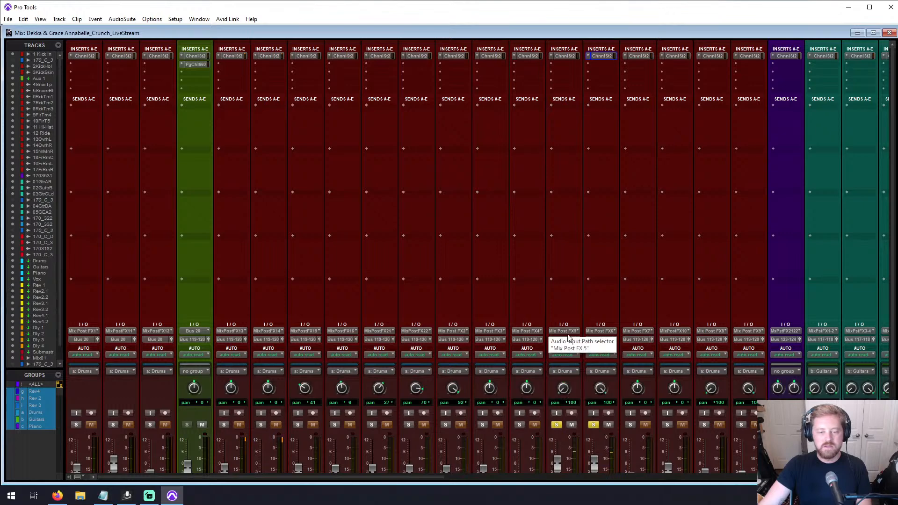
scroll(568, 336, down, 3)
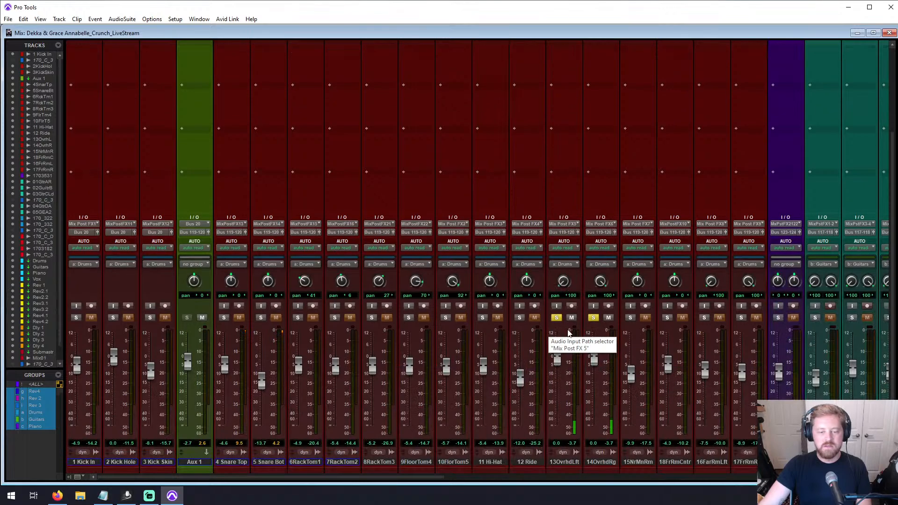
alt+click(557, 318)
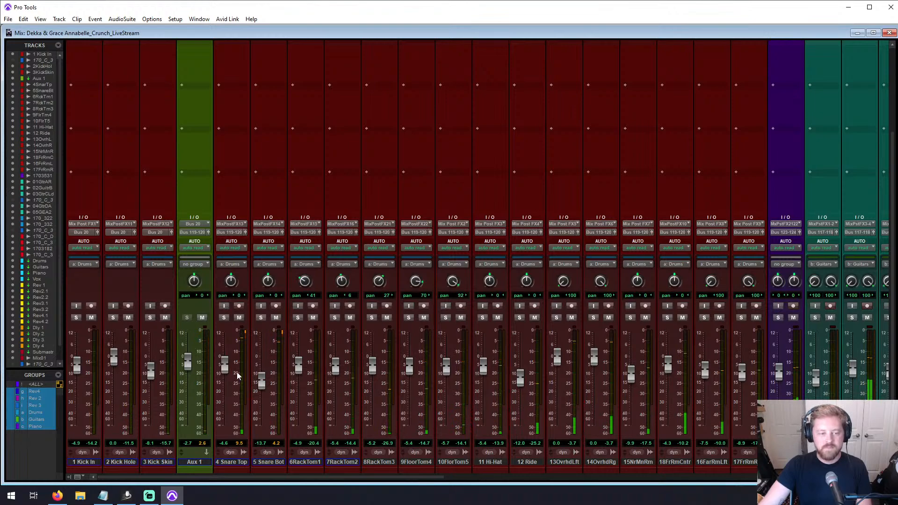
Step: Check the compressor threshold in the channel strips on 4 Snare Top and 5 Snare Bot
scroll(236, 327, up, 3)
click(236, 56)
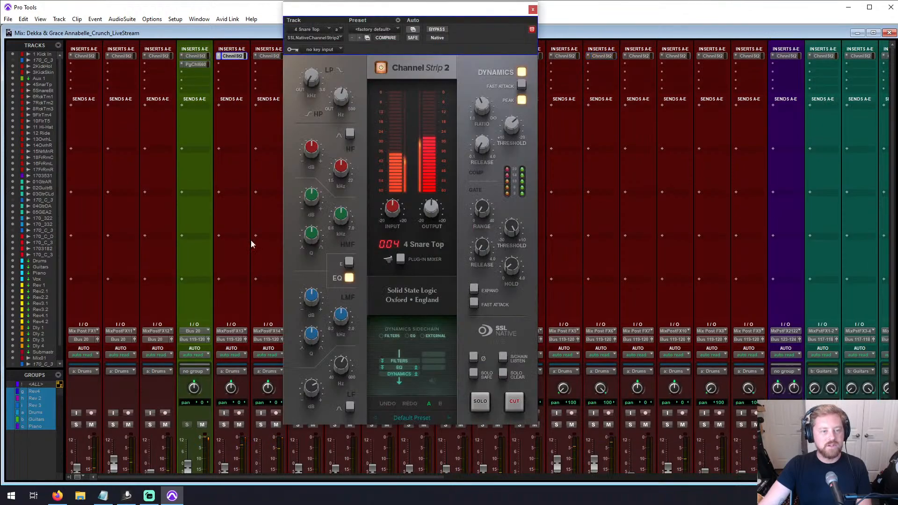
mouse_move(511, 128)
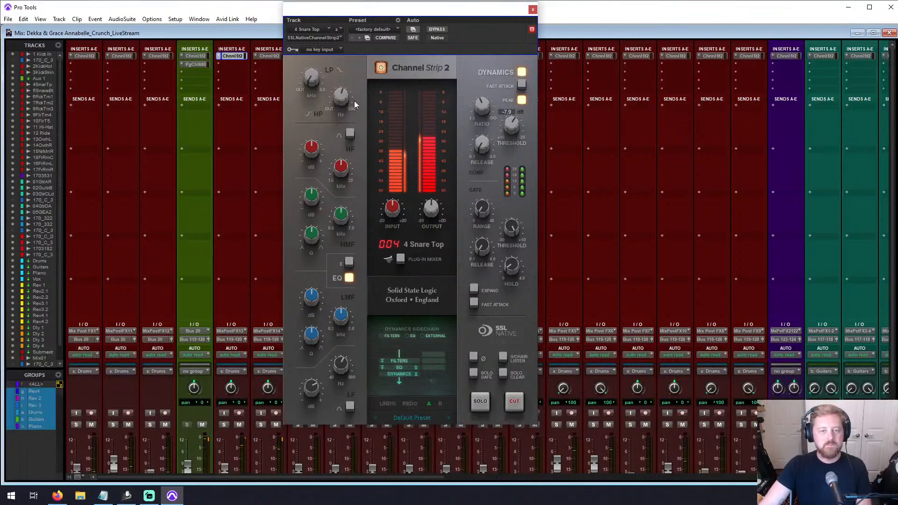
click(268, 55)
mouse_move(511, 134)
click(532, 10)
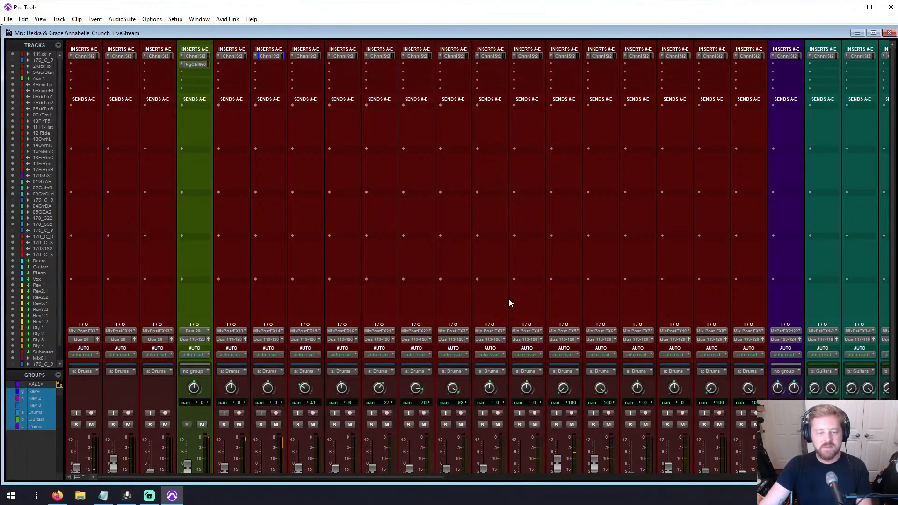
Step: Solo 7 Rack Tom 2 through 10 Floor Tom 5 and select the fill from about bar 74 to 77 across the drum tracks
scroll(498, 300, down, 3)
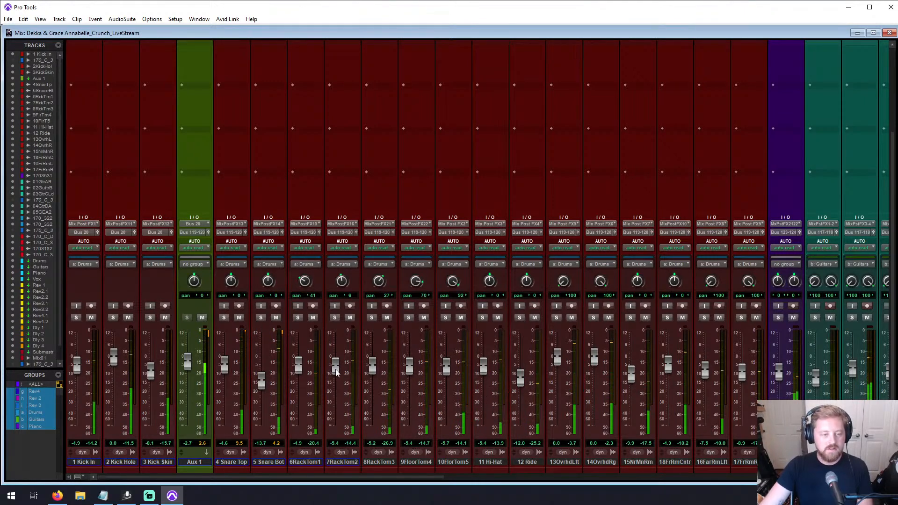
click(335, 319)
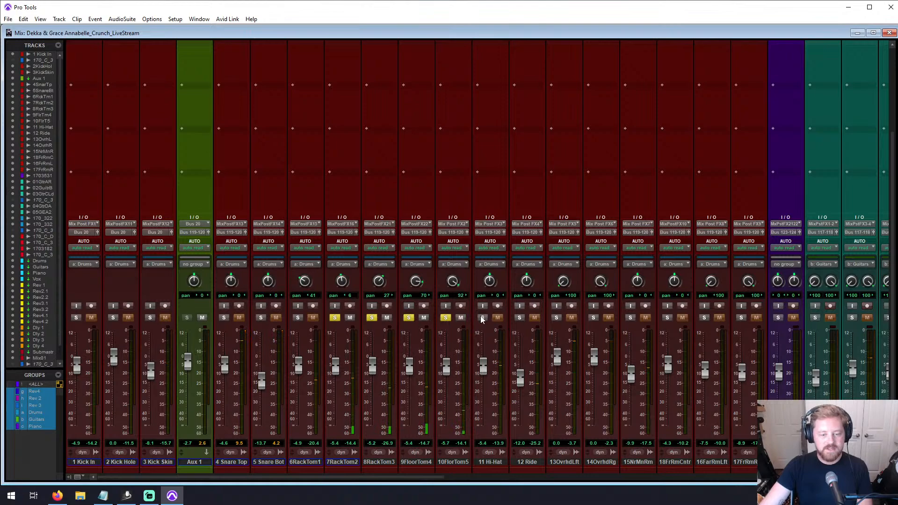
key(ctrl+equal)
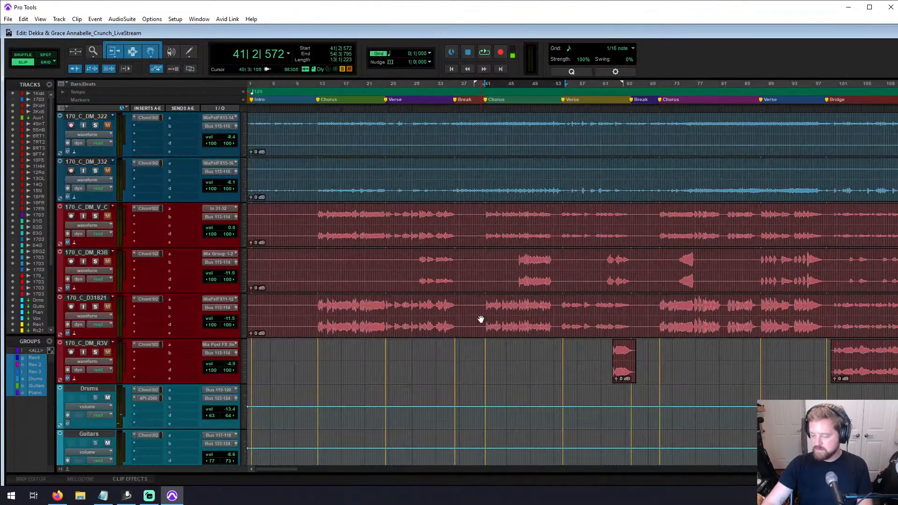
scroll(481, 319, up, 4)
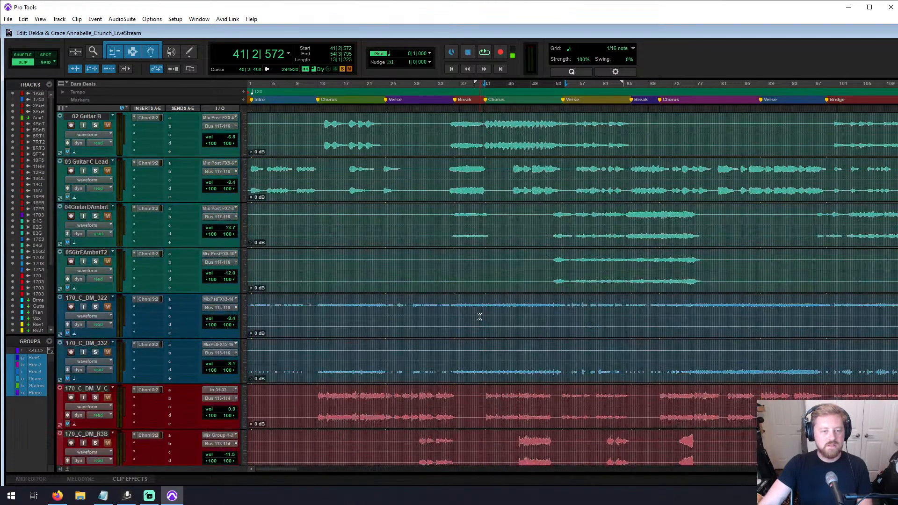
scroll(479, 317, up, 2)
scroll(479, 317, up, 10)
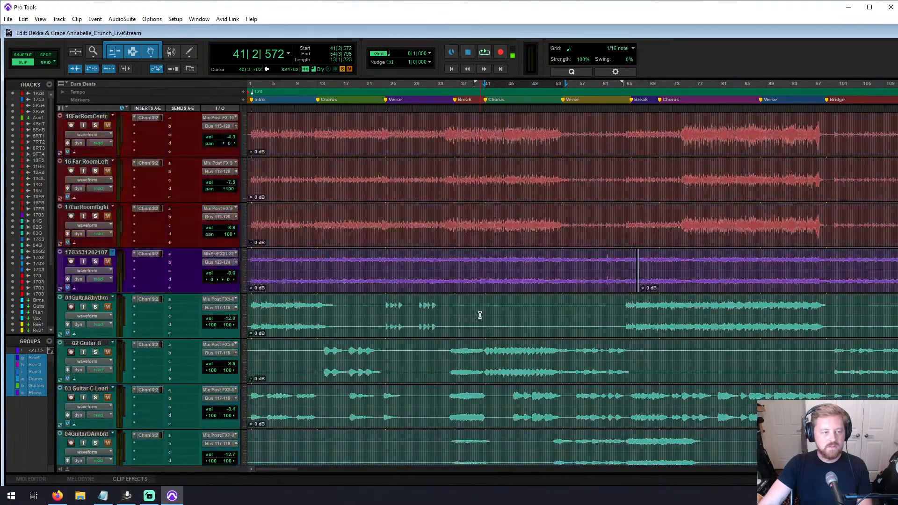
scroll(479, 299, up, 3)
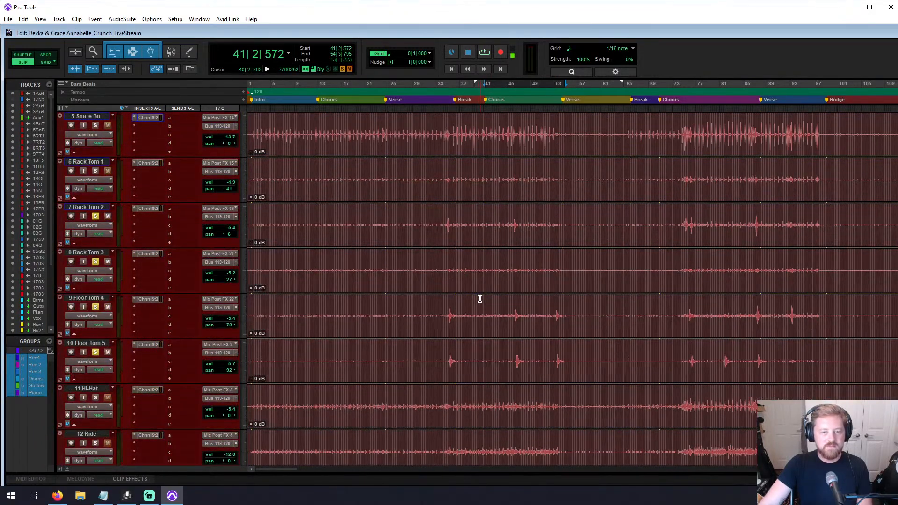
scroll(659, 237, right, 5)
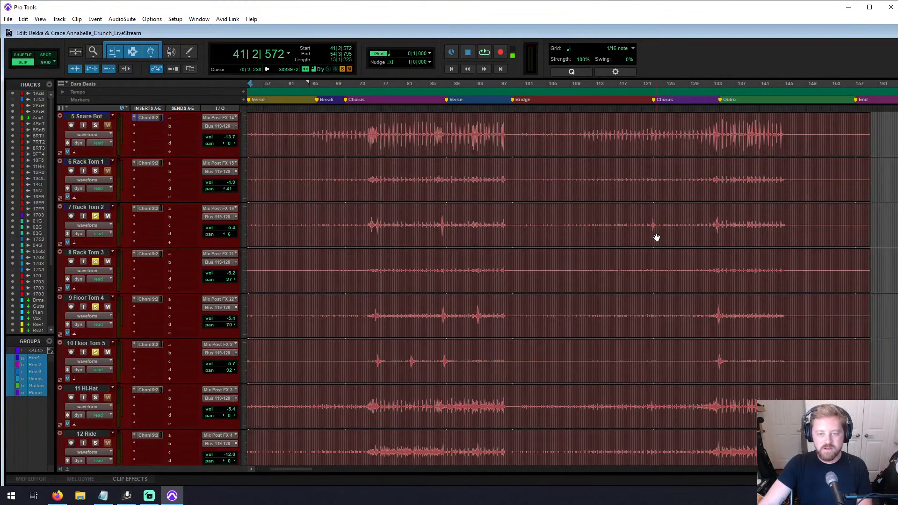
drag(367, 225, 384, 227)
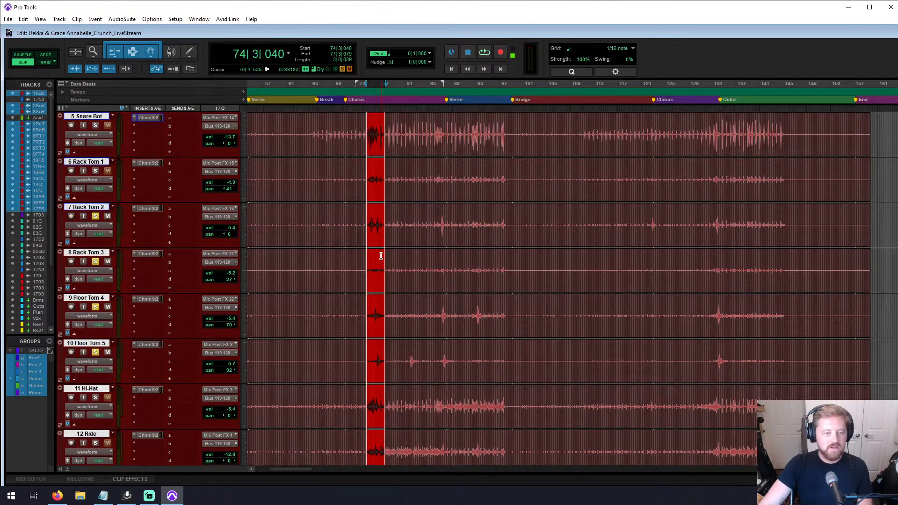
Step: Open the channel strip on 7 Rack Tom 2, play the selected fill, and toggle the track's mute on and off to compare
key(ctrl+equal)
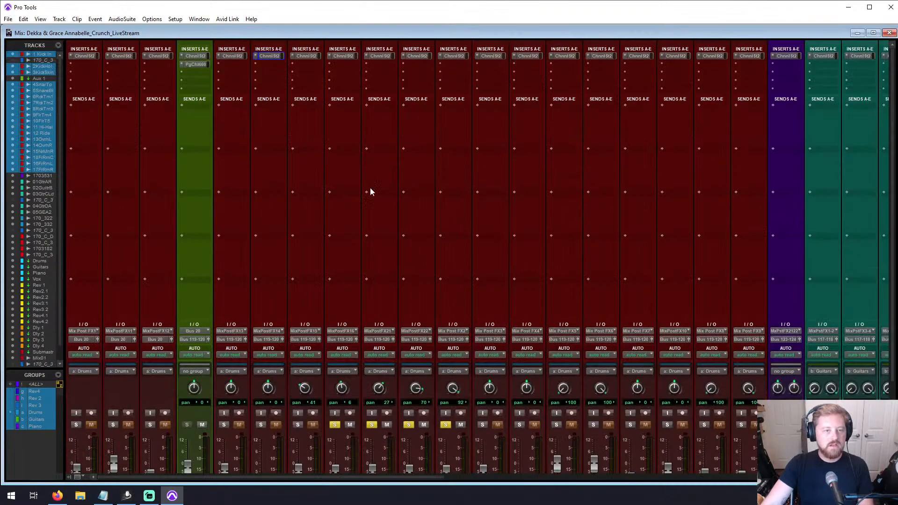
click(344, 56)
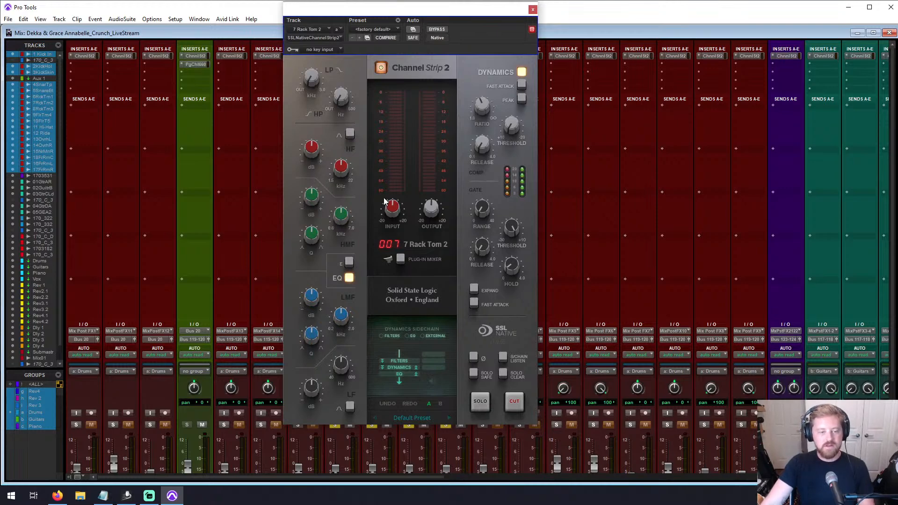
key(space)
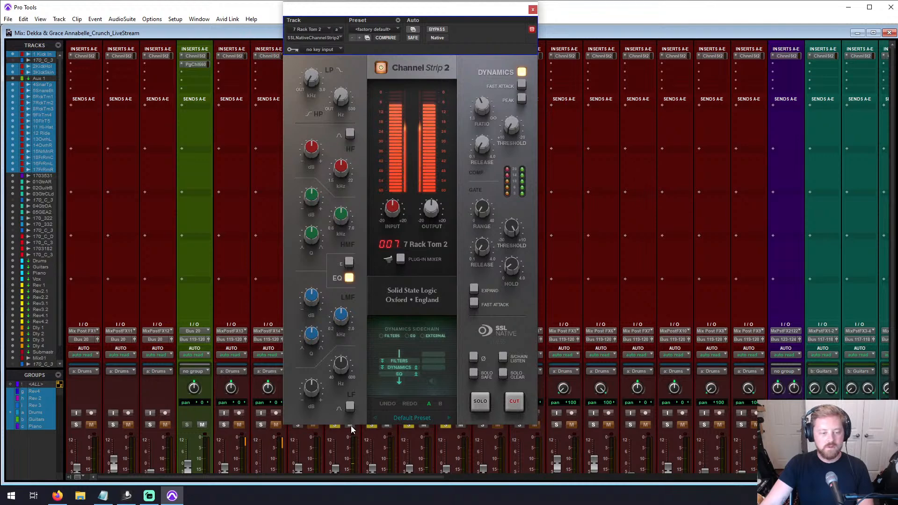
drag(391, 22, 529, 21)
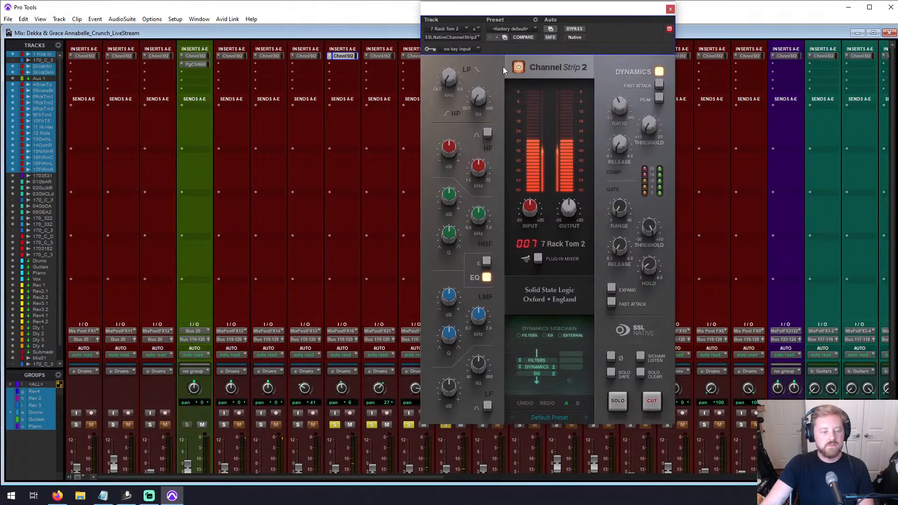
click(351, 424)
click(351, 423)
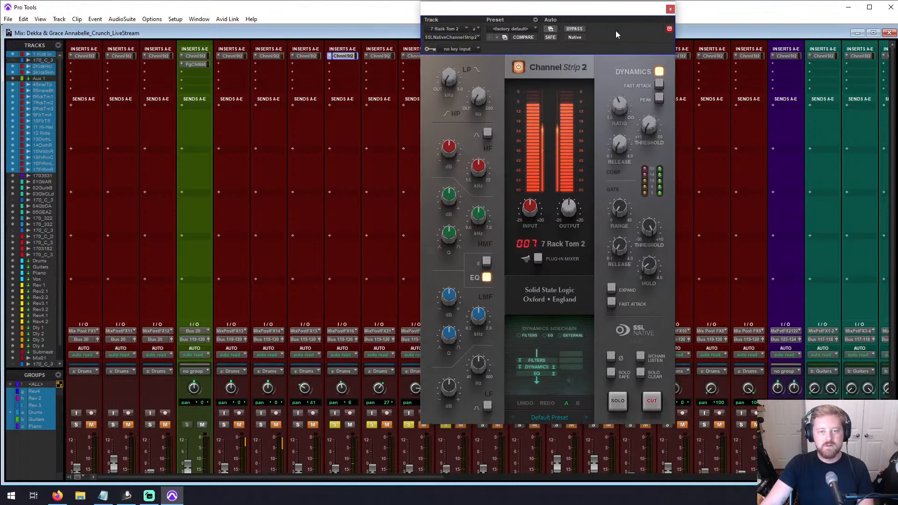
Step: Gate 7 Rack Tom 2 by raising the gate range and setting its threshold to about -0.7 dB
mouse_move(642, 236)
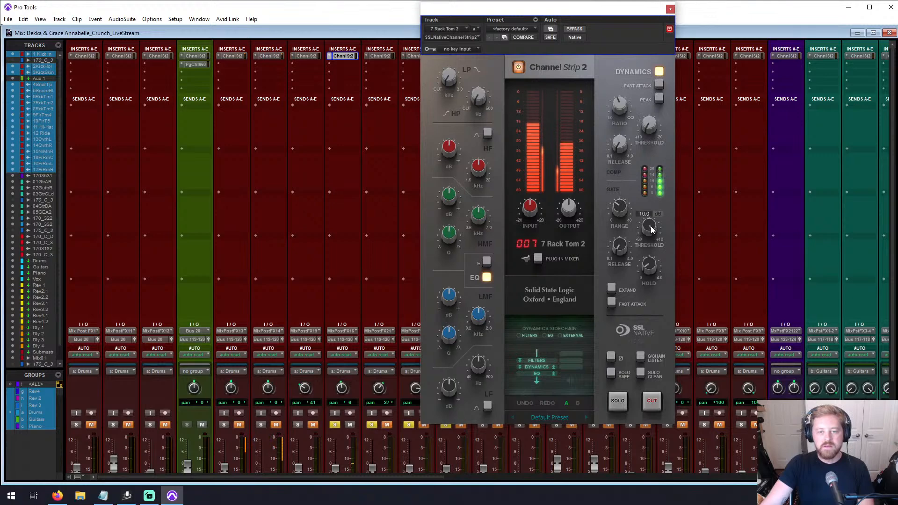
drag(650, 229, 650, 261)
mouse_move(648, 257)
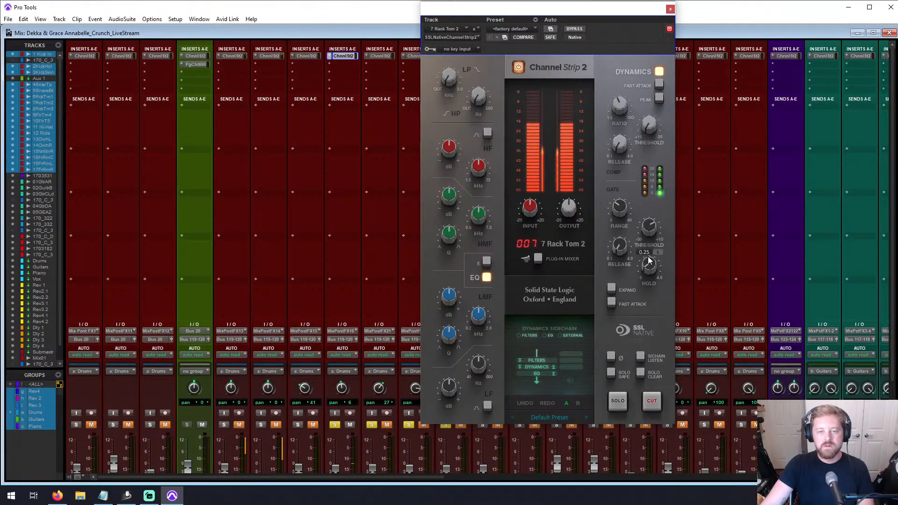
drag(649, 231, 650, 228)
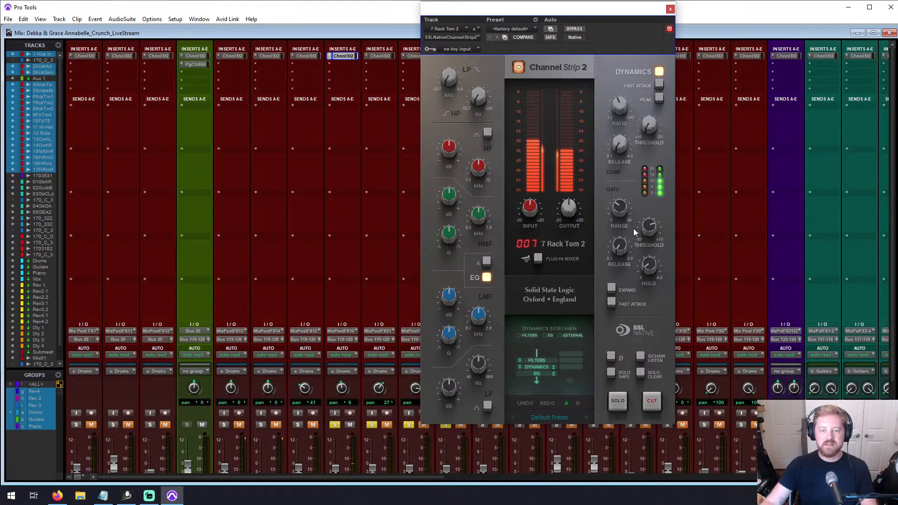
Step: Enable fast attack on the Rack Tom 2 gate and set its release to about 0.32 s
click(611, 303)
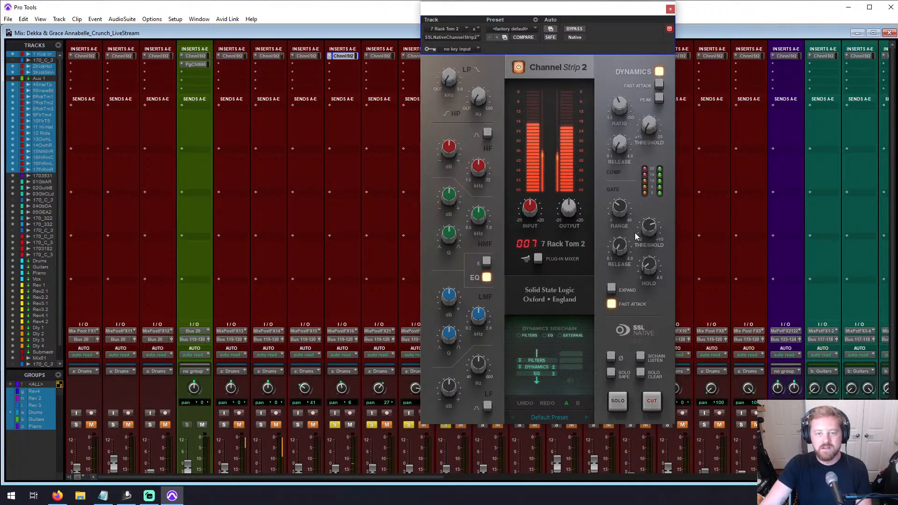
mouse_move(644, 230)
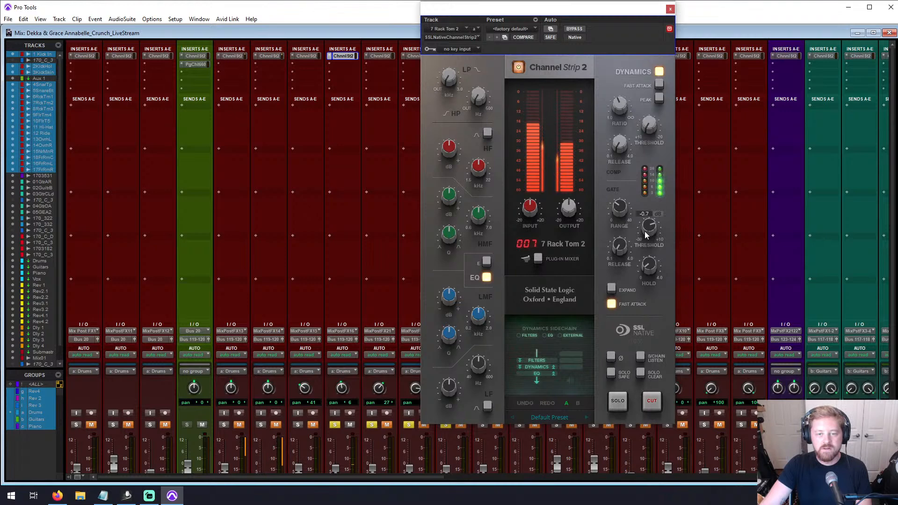
mouse_move(619, 243)
drag(620, 243, 622, 217)
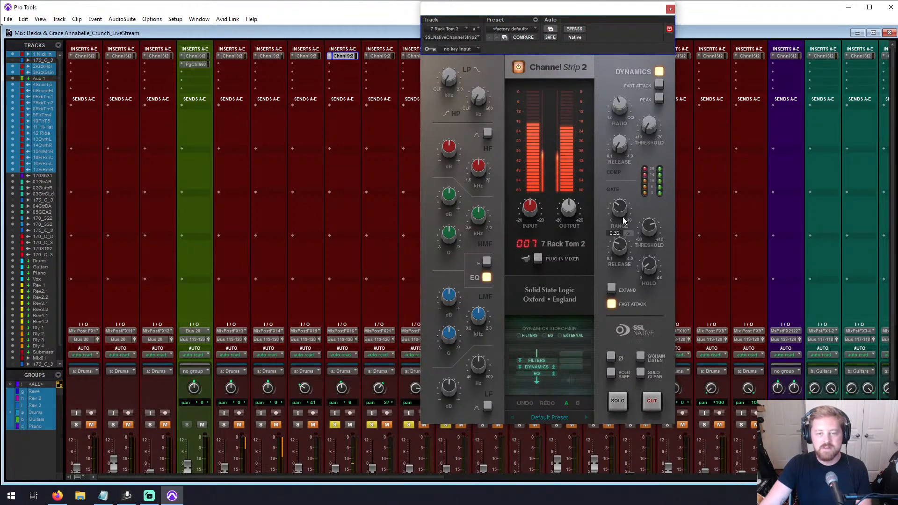
drag(622, 217, 622, 218)
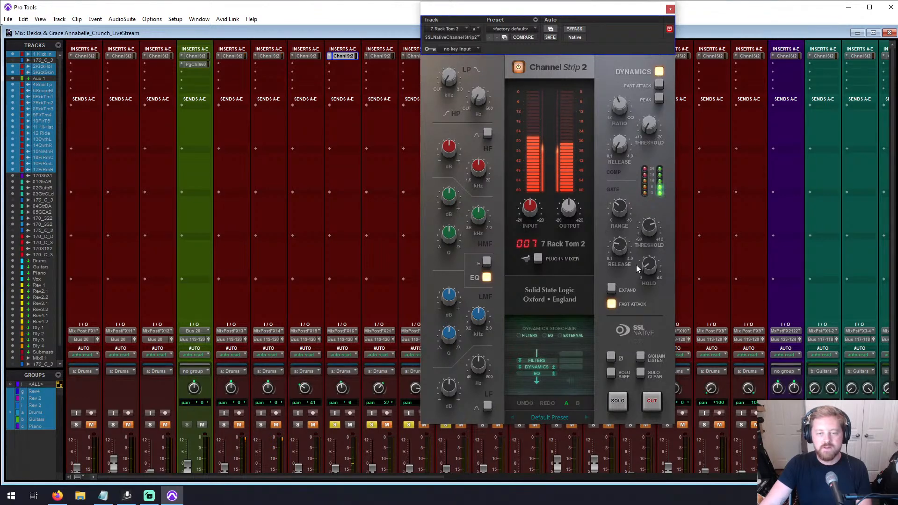
Step: Boost Rack Tom 2's LMF band, sweep its frequency to about 0.44 kHz, and set its Q to 1.50
mouse_move(457, 328)
mouse_move(478, 318)
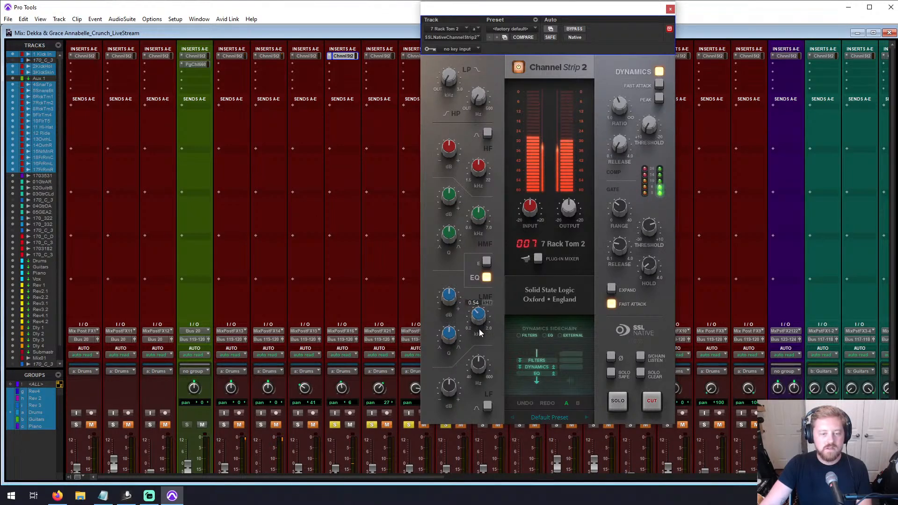
mouse_move(445, 285)
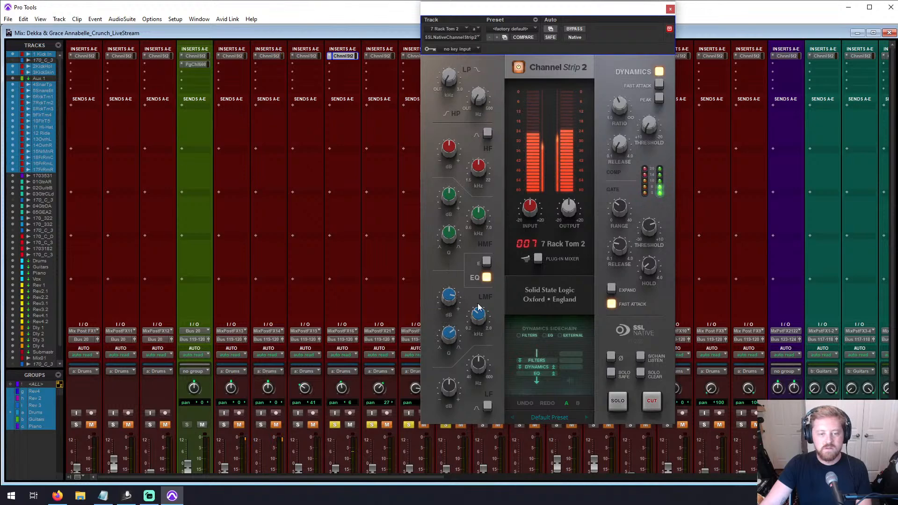
drag(479, 315, 478, 330)
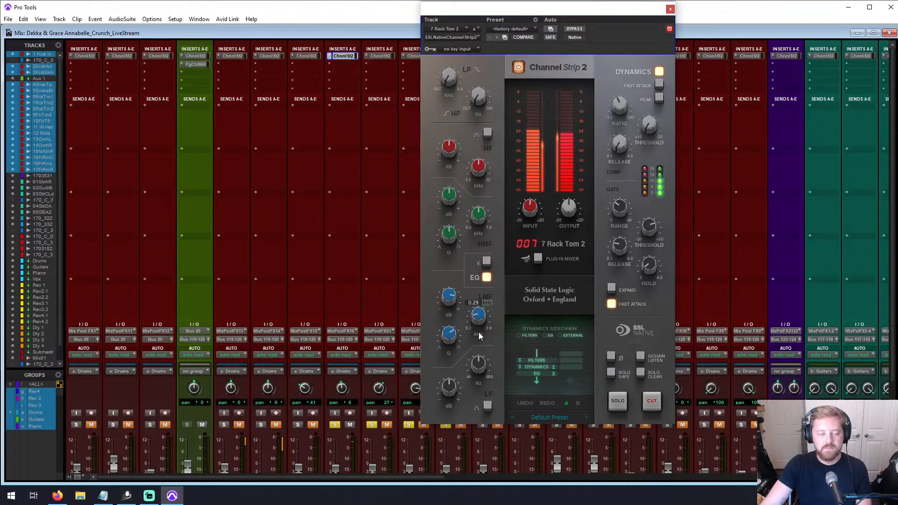
drag(478, 332, 477, 307)
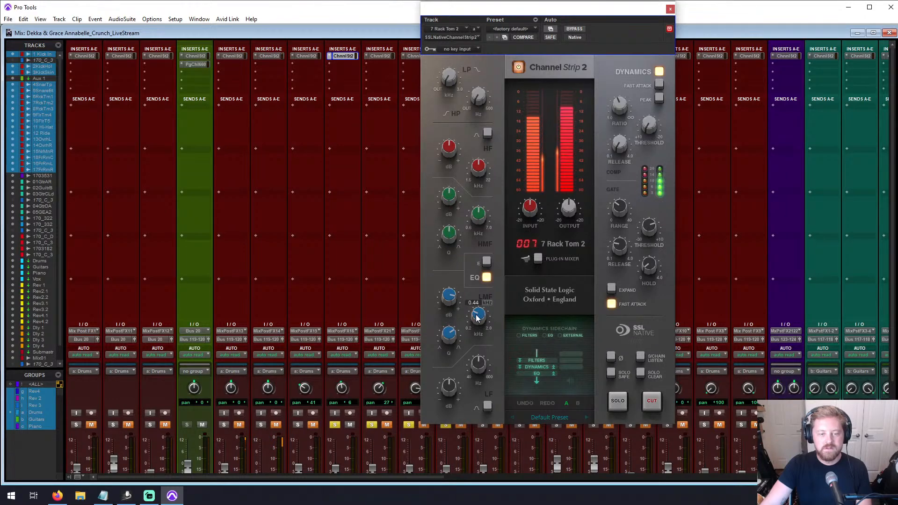
mouse_move(448, 333)
mouse_move(449, 338)
mouse_down()
mouse_move(447, 366)
mouse_move(453, 340)
mouse_up()
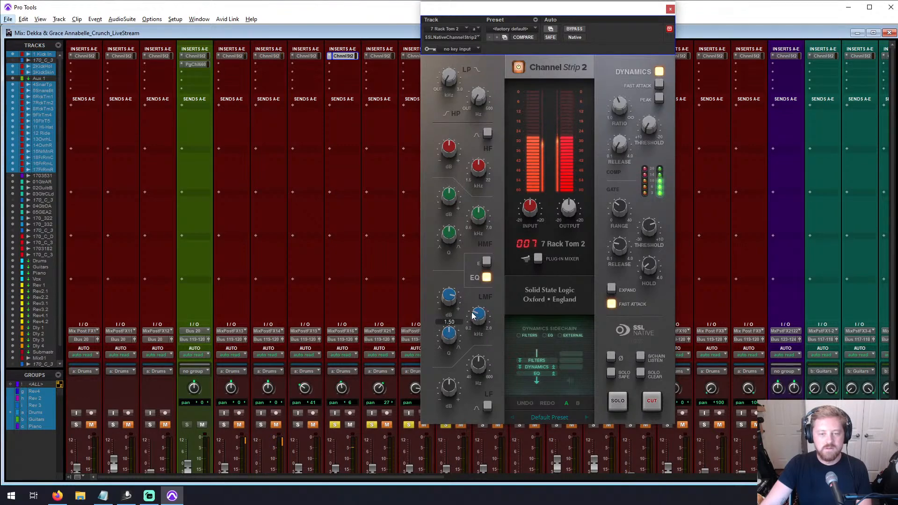
Step: Turn down the LMF gain on Rack Tom 2's channel strip EQ
drag(449, 295, 447, 314)
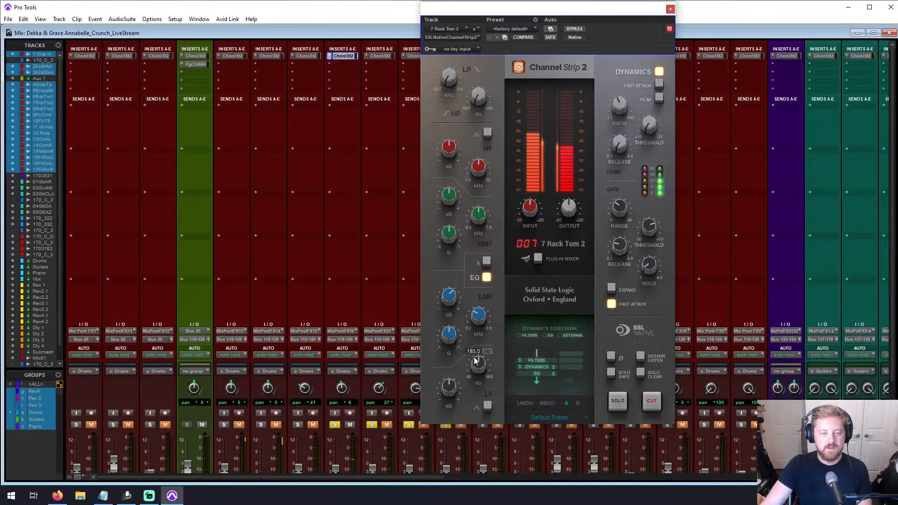
drag(477, 68, 475, 31)
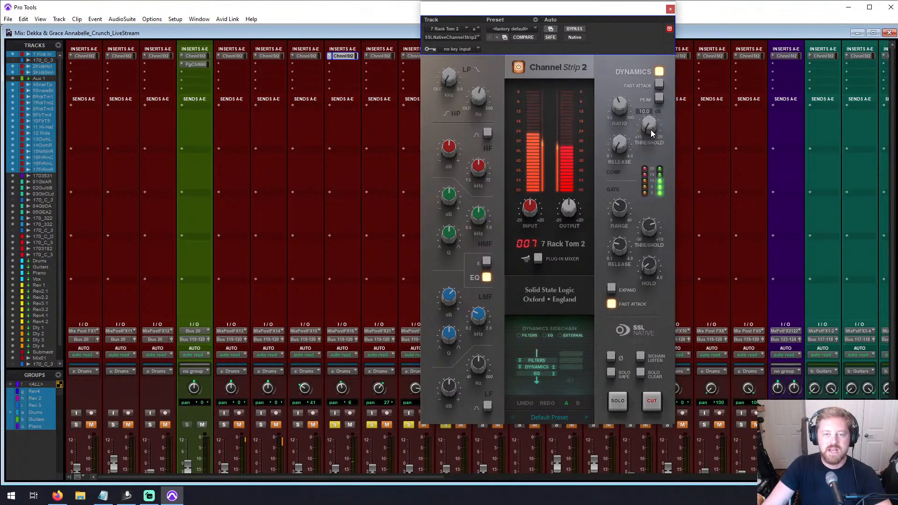
Step: Lower Rack Tom 2's compressor threshold, enable peak detection, and close its channel strip
drag(651, 135, 651, 112)
drag(652, 79, 645, 35)
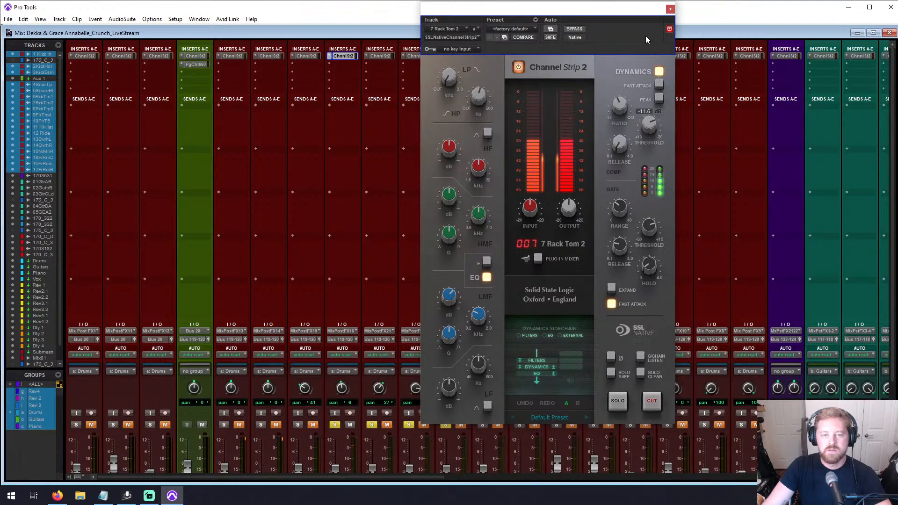
drag(645, 35, 644, 49)
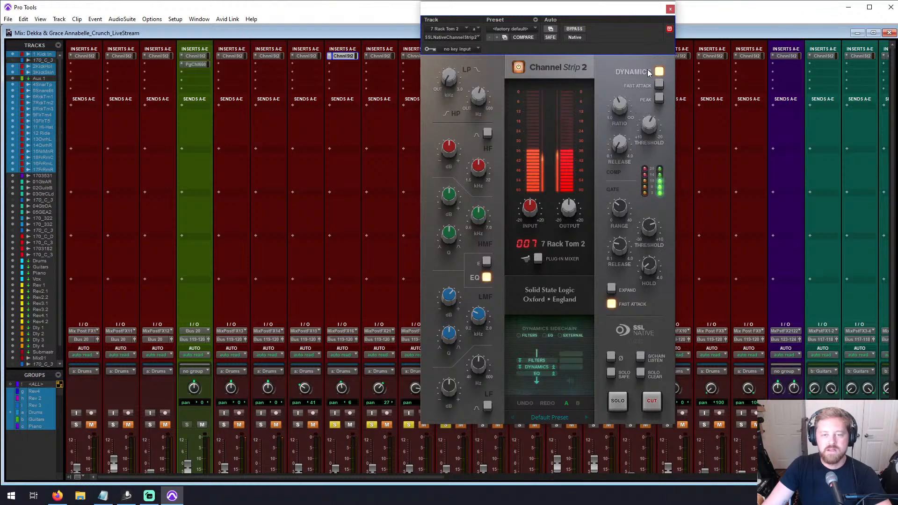
click(659, 99)
mouse_move(650, 122)
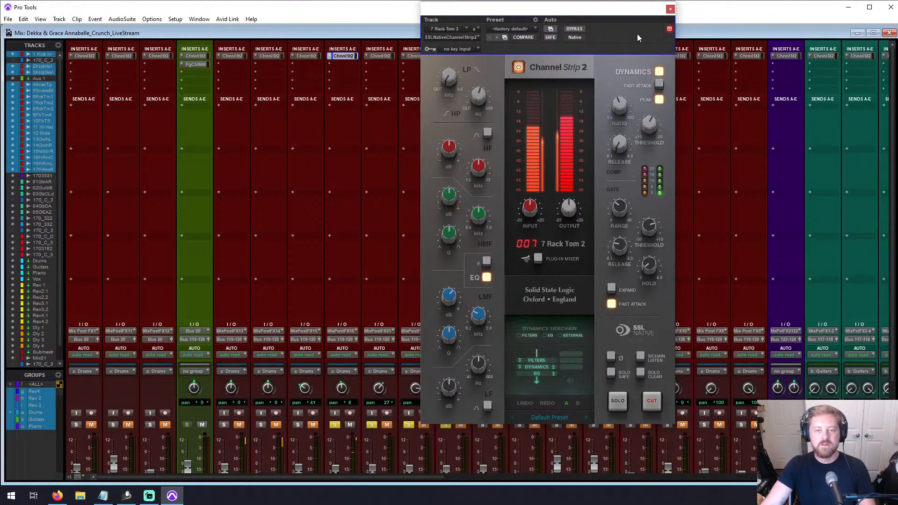
click(670, 8)
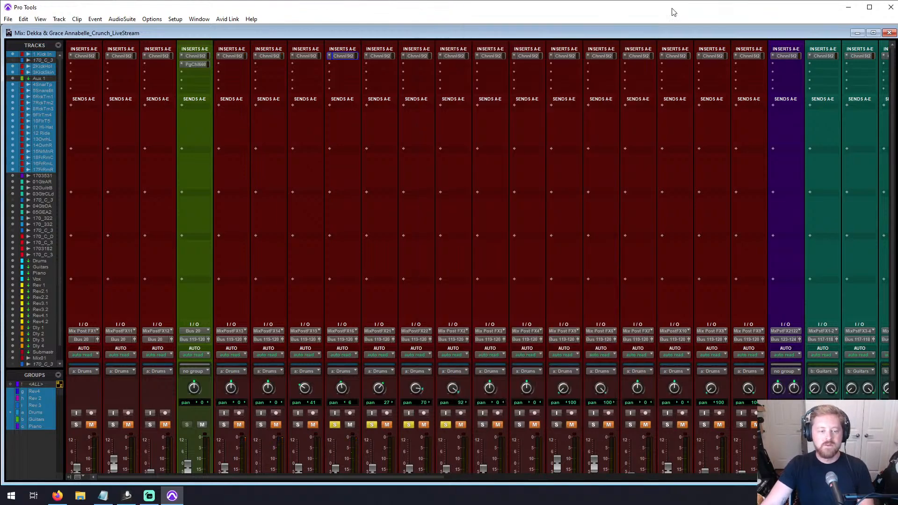
Step: Clear the tom solos and reset the Rack Tom 2 fader to 0.0 dB
click(386, 425)
click(371, 425)
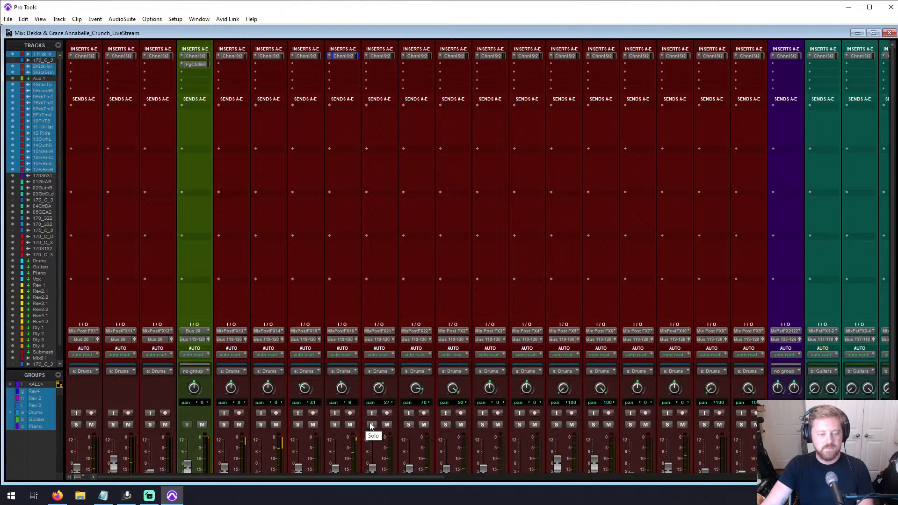
scroll(371, 425, down, 3)
alt+click(334, 367)
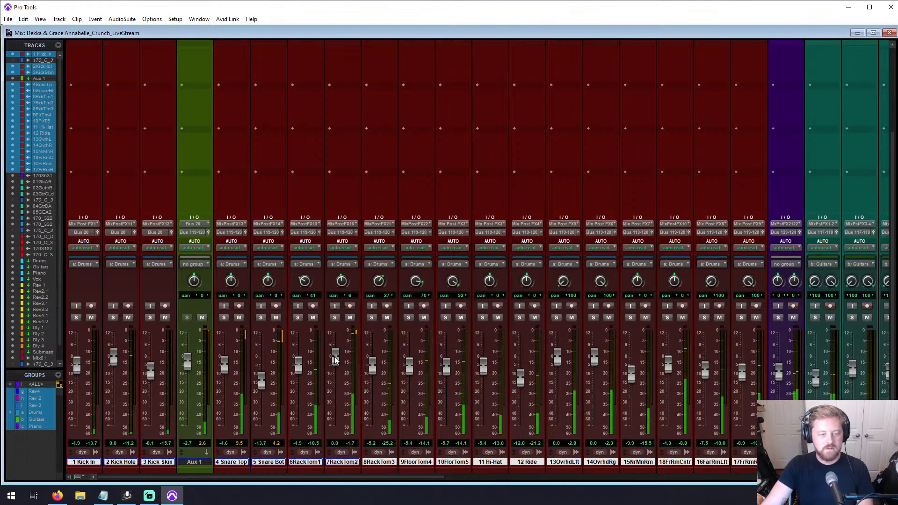
Step: Open the channel strip on 9 Floor Tom 4, solo the track, and switch to the Edit window
scroll(413, 304, up, 3)
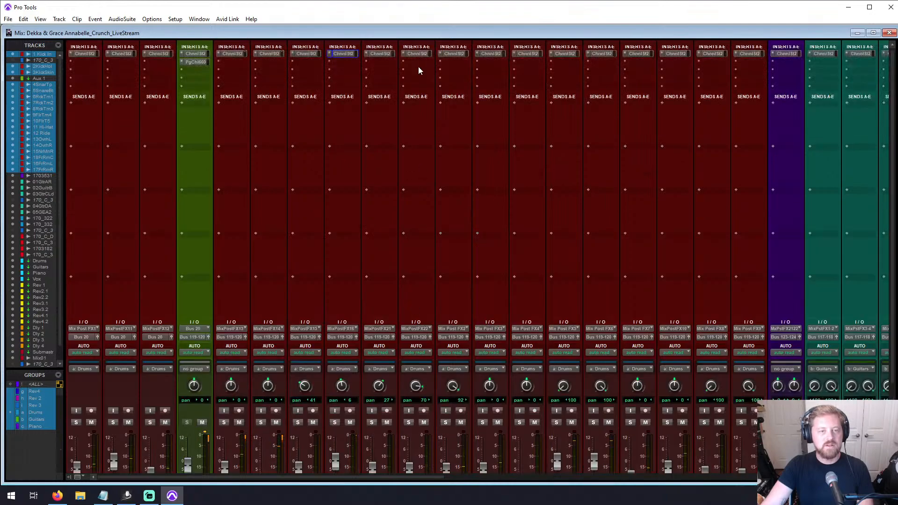
click(423, 54)
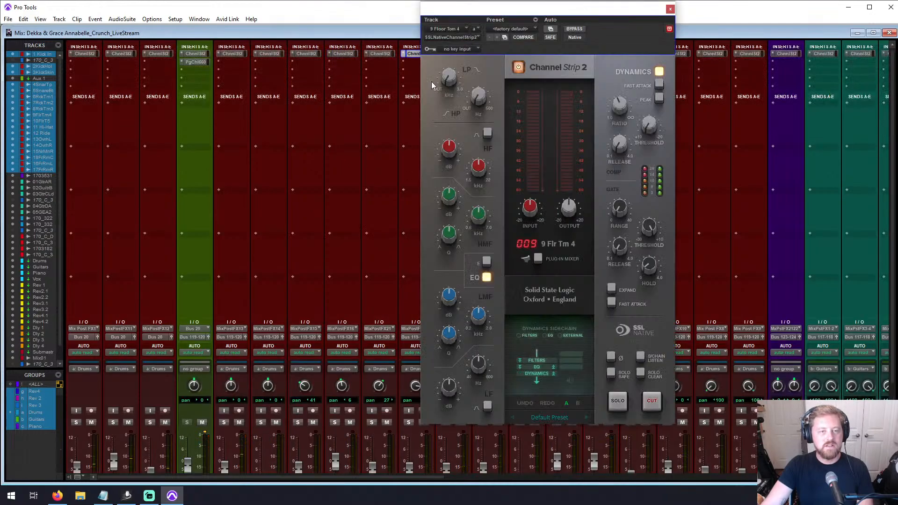
click(409, 423)
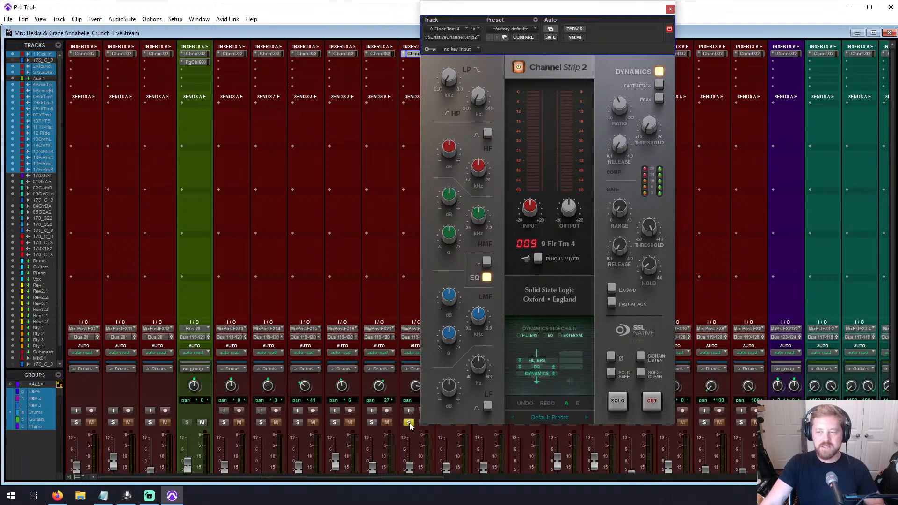
key(ctrl+equal)
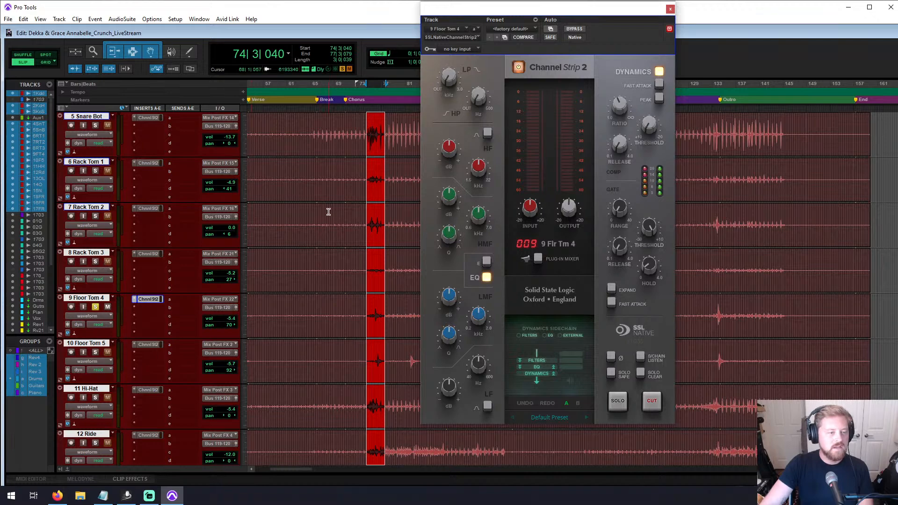
Step: Open the channel strip on 6 Rack Tom 1, solo that track instead of Floor Tom 4, and play the selected fill
click(150, 208)
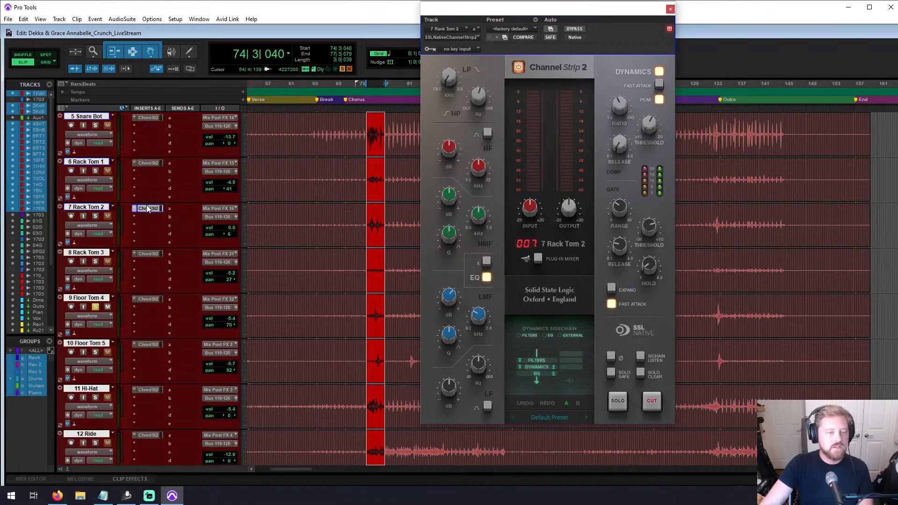
click(149, 163)
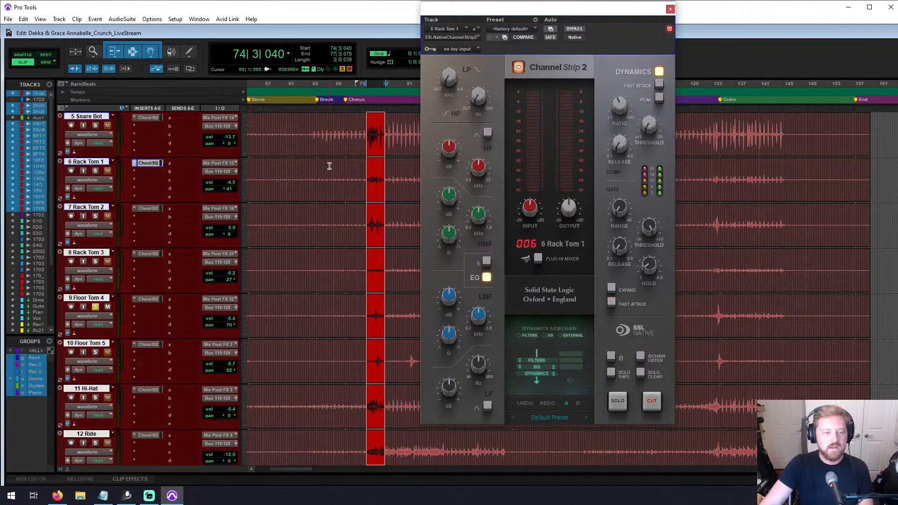
key(space)
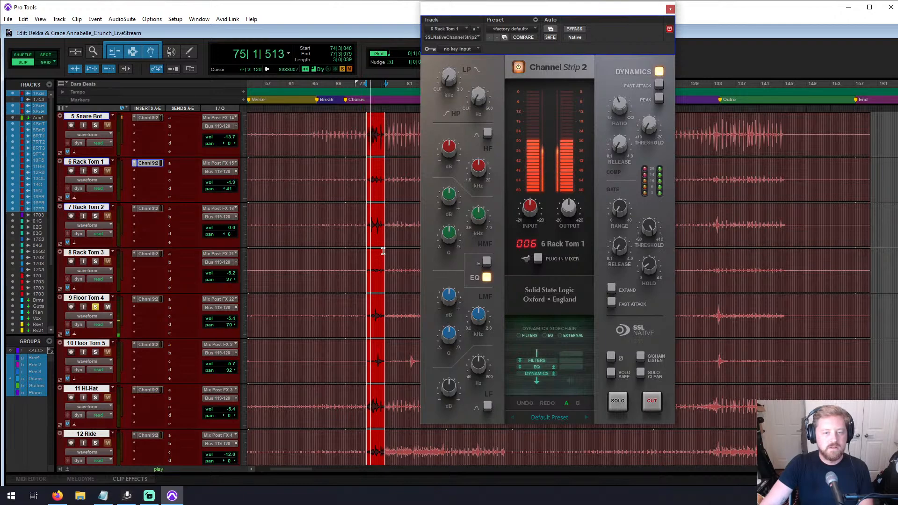
click(95, 171)
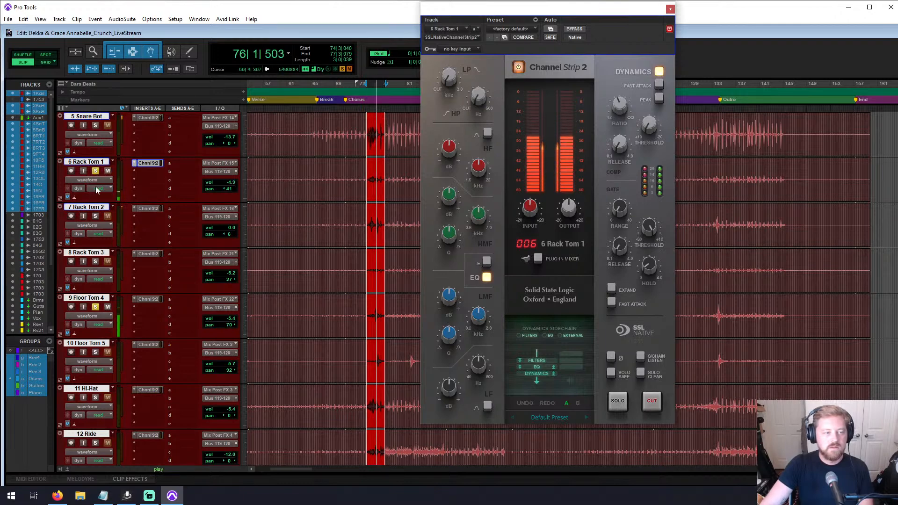
click(96, 306)
key(space)
key(space)
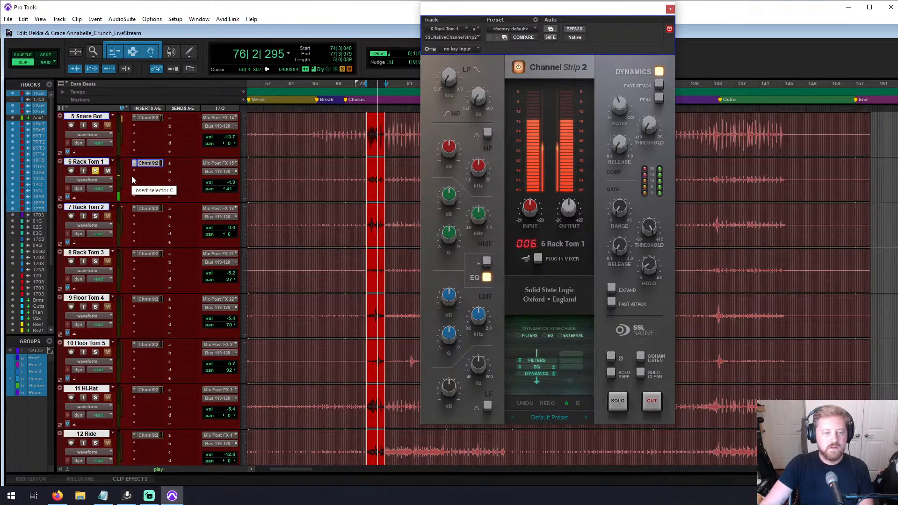
key(space)
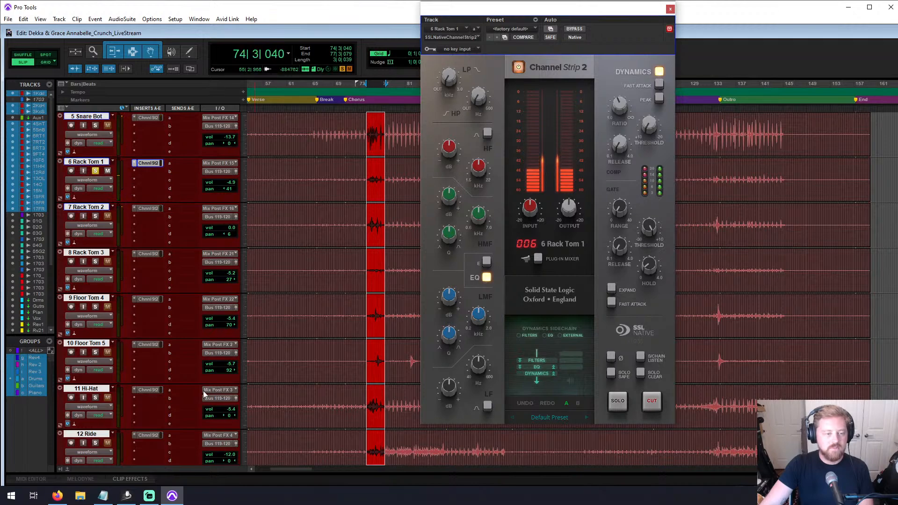
Step: Solo Floor Tom 4 instead of Rack Tom 1, narrow the selection to its hits around bars 75–76, and play it
click(94, 171)
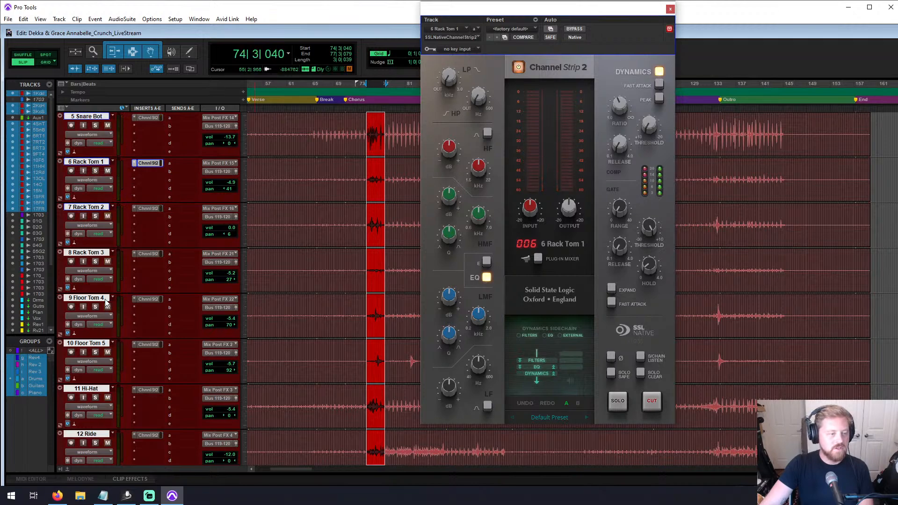
click(95, 309)
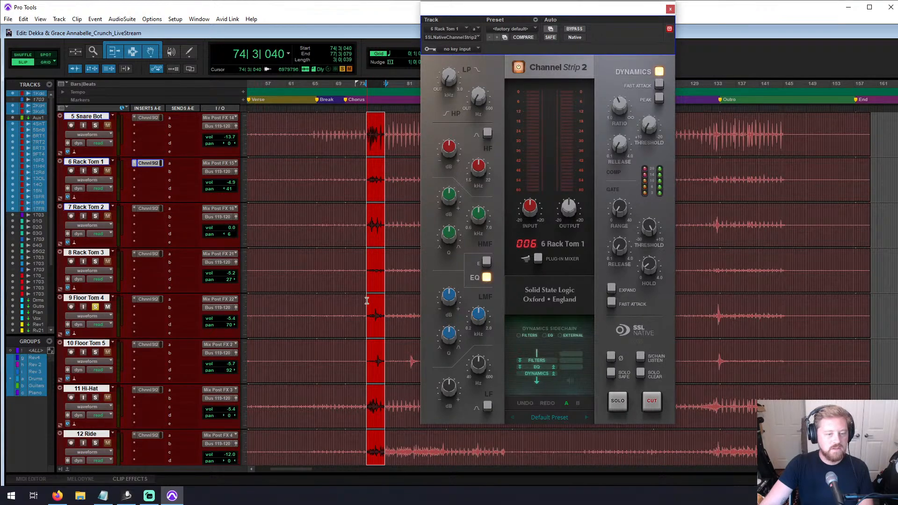
drag(372, 303, 379, 302)
key(space)
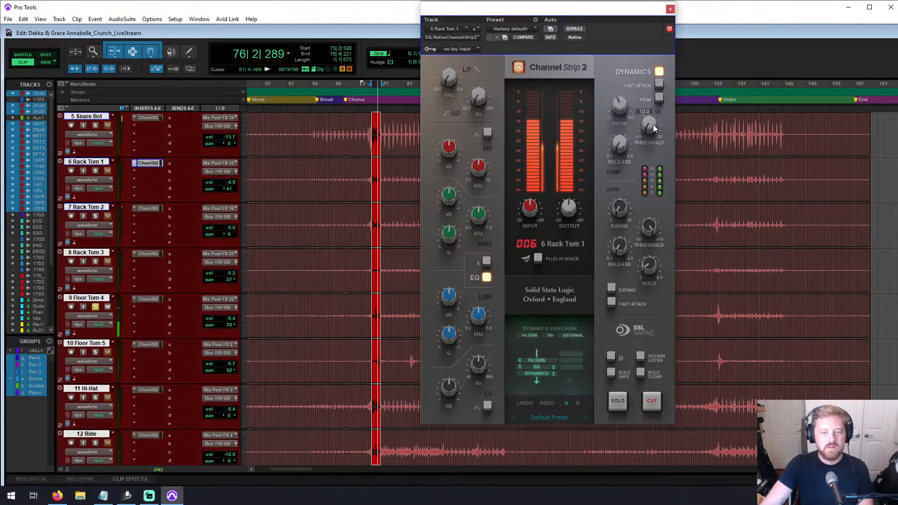
Step: Gate 6 Rack Tom 1 with fast attack, a range of about 11.7 dB and a threshold of about -4.3 dB
click(611, 303)
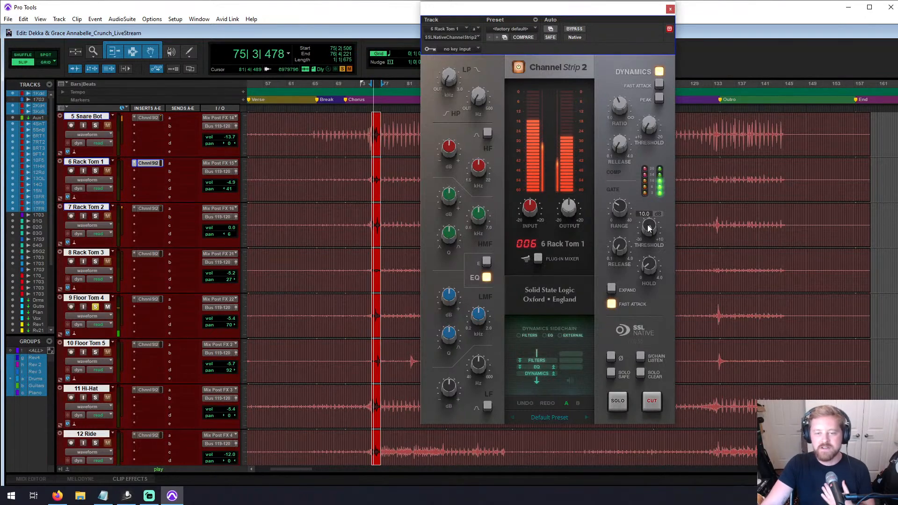
drag(648, 226, 643, 262)
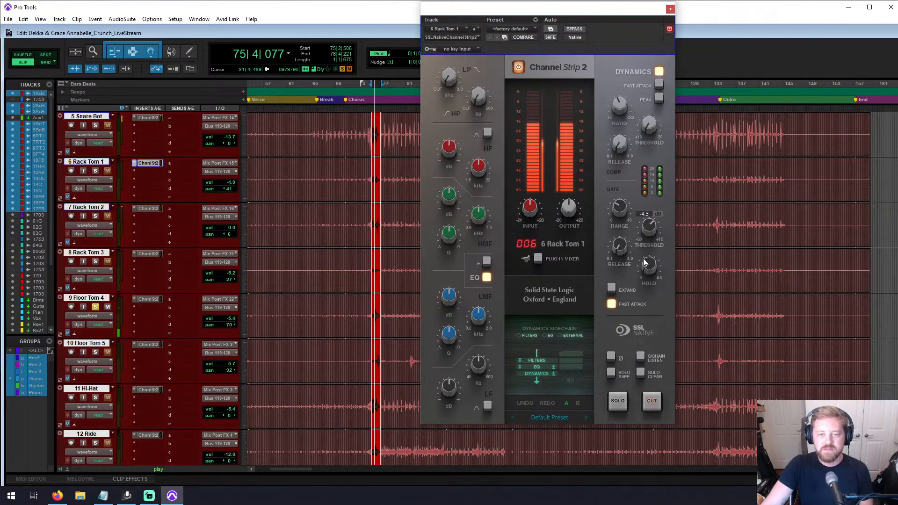
mouse_move(644, 263)
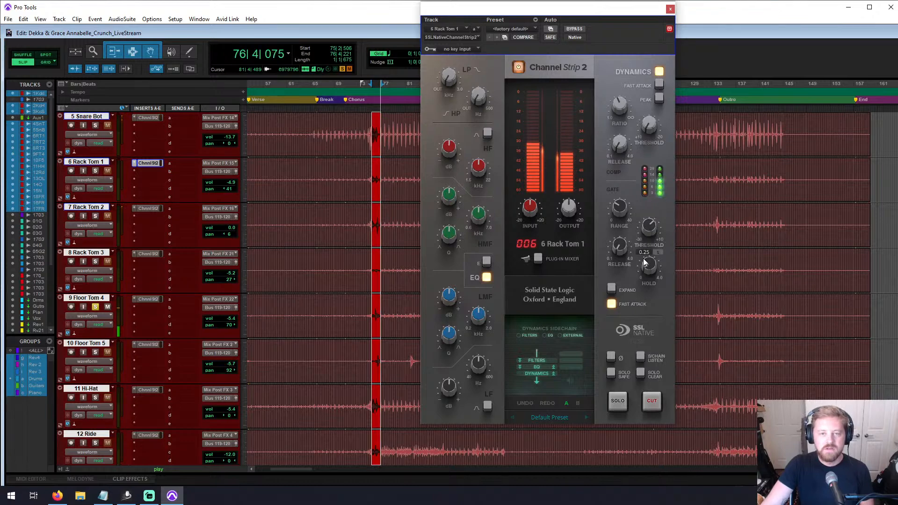
Step: Reset Floor Tom 4's volume to 0.0 dB and raise Rack Tom 1's gate threshold
alt+click(232, 320)
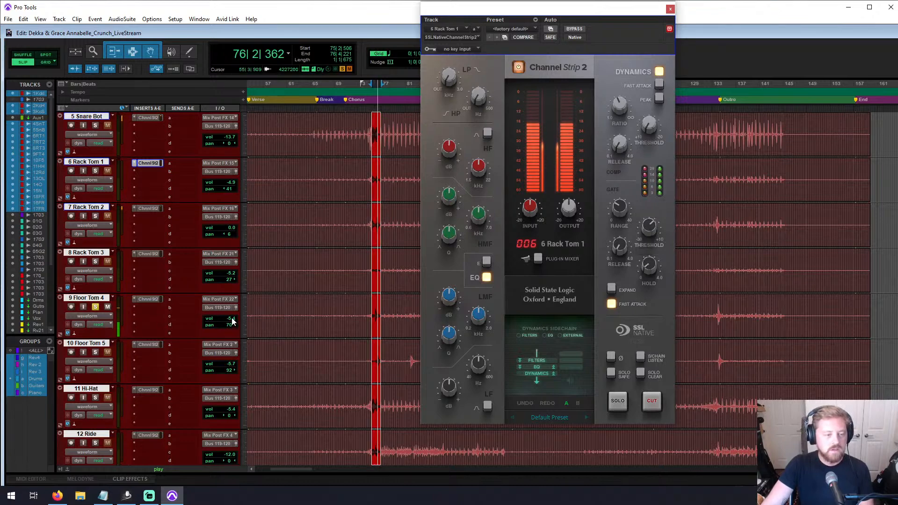
mouse_move(649, 228)
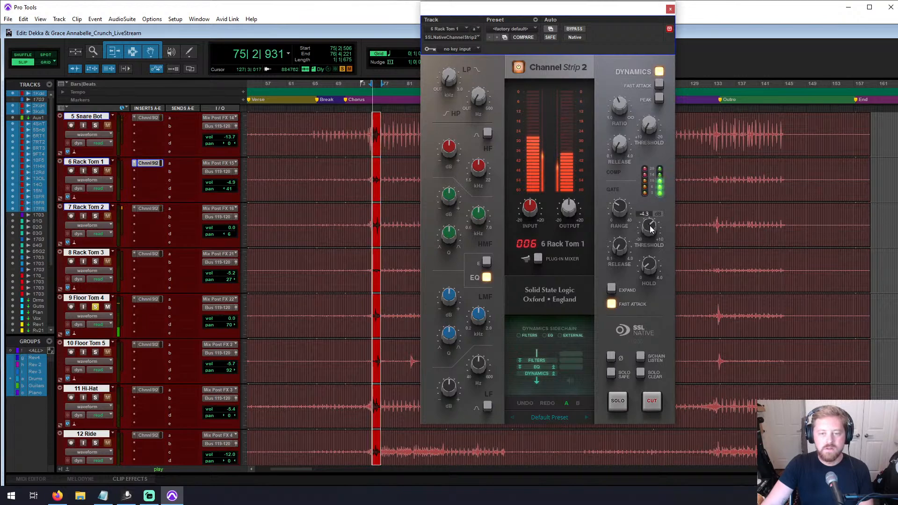
drag(650, 228, 653, 212)
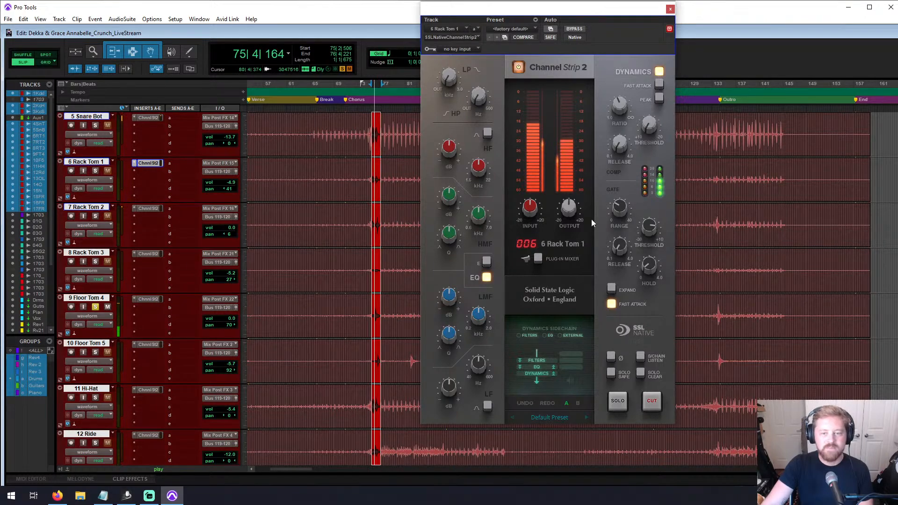
mouse_move(620, 212)
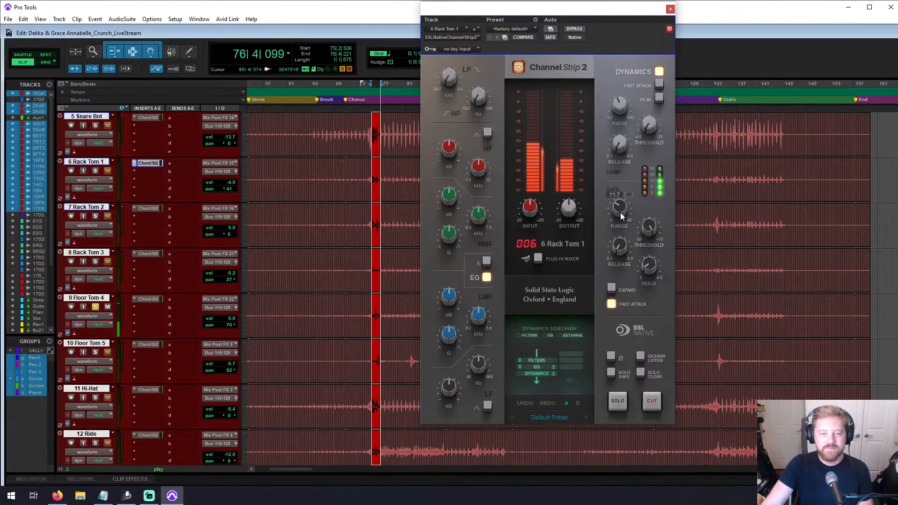
Step: Open Floor Tom 4's channel strip and set its gate range to about 11.7 dB and threshold to about -4 dB
click(152, 299)
mouse_move(626, 214)
drag(617, 204, 627, 178)
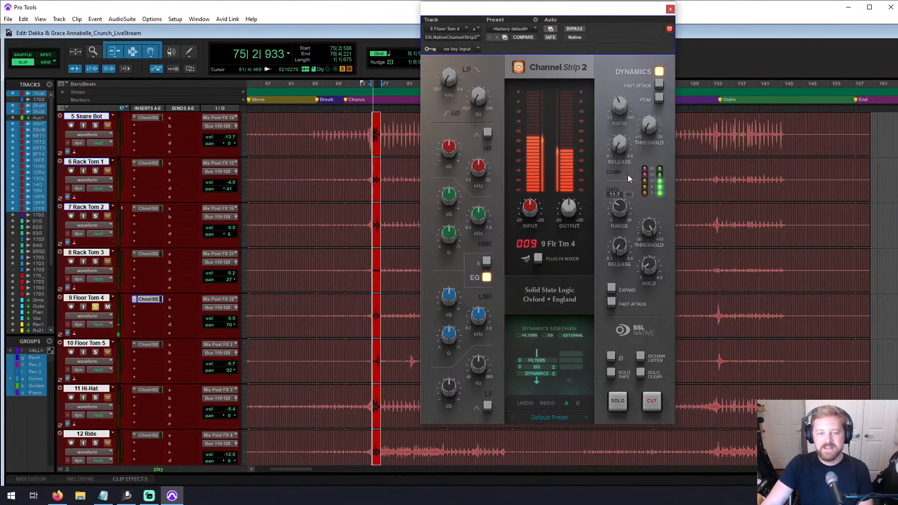
mouse_move(650, 219)
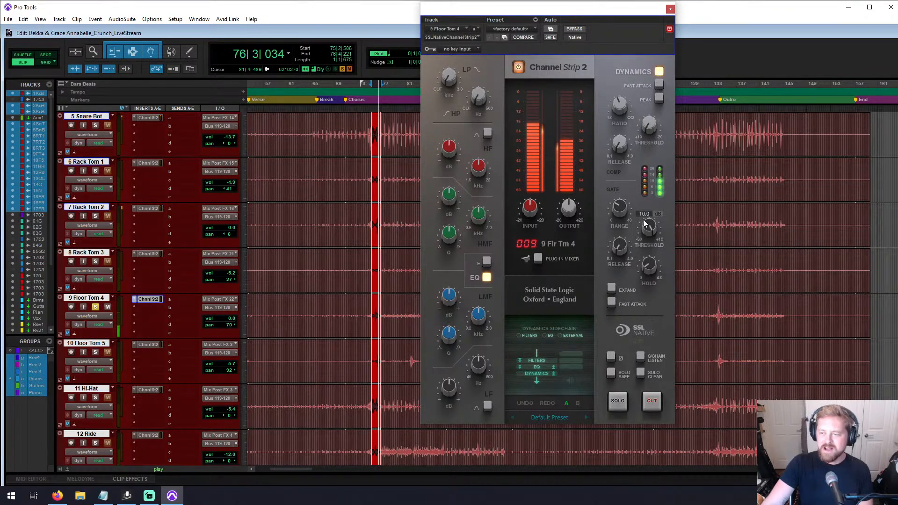
drag(648, 233, 650, 274)
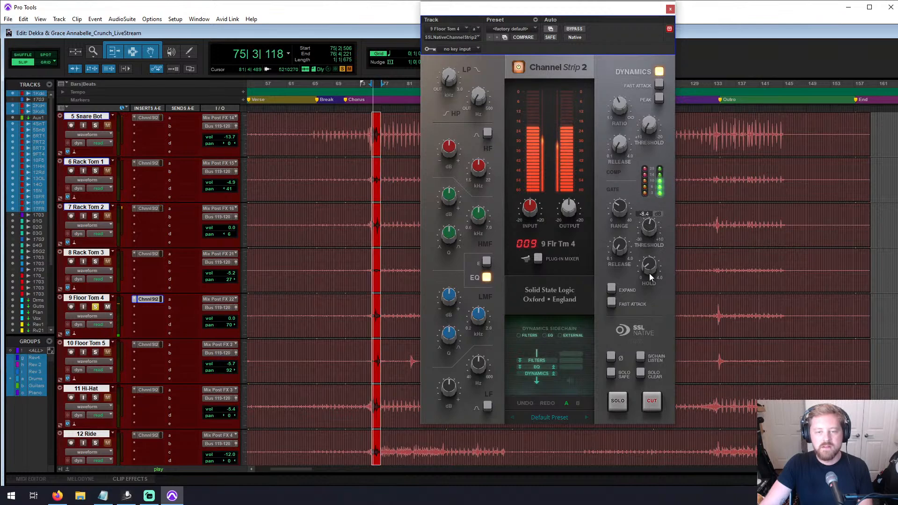
drag(649, 228, 648, 212)
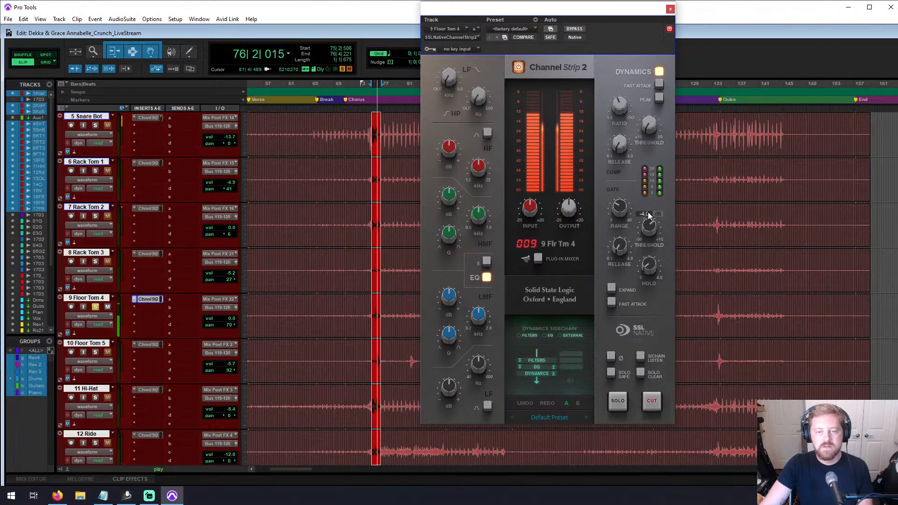
Step: Set Floor Tom 4's gate release to about 0.17 s and enable fast attack on the gate
mouse_move(621, 241)
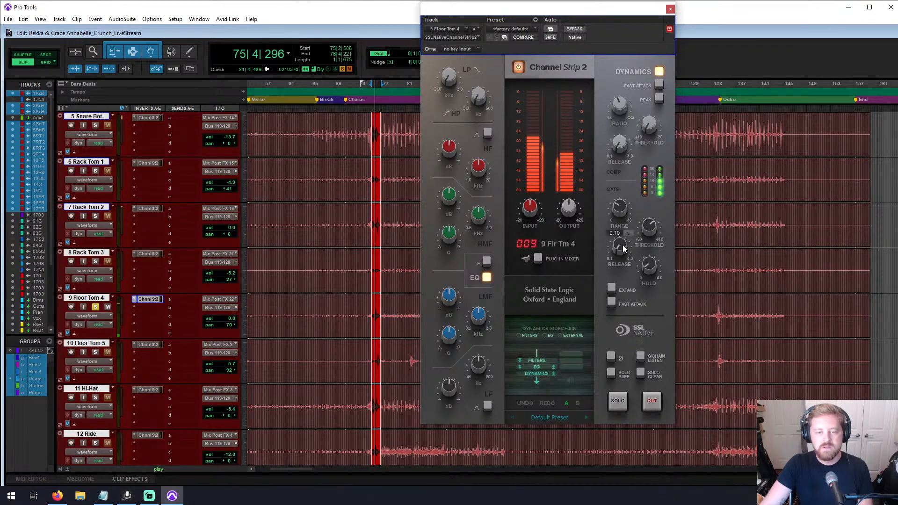
drag(622, 243, 622, 240)
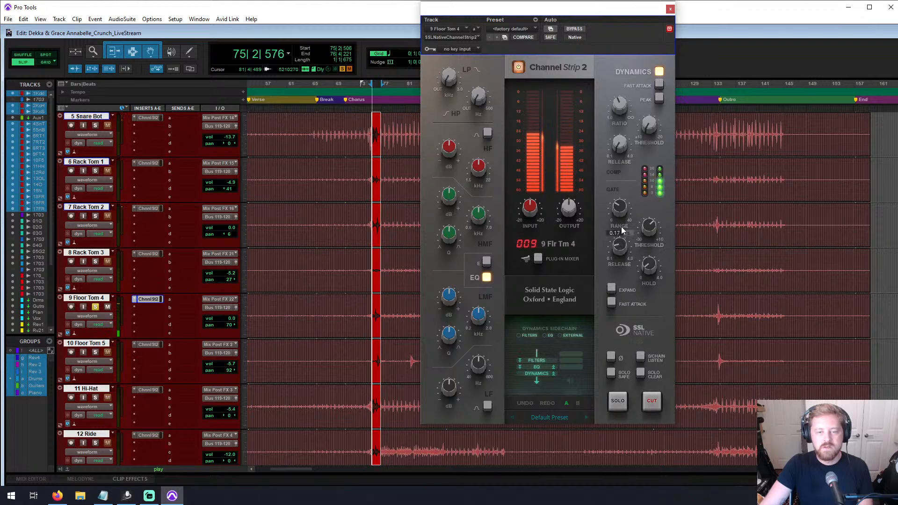
click(611, 303)
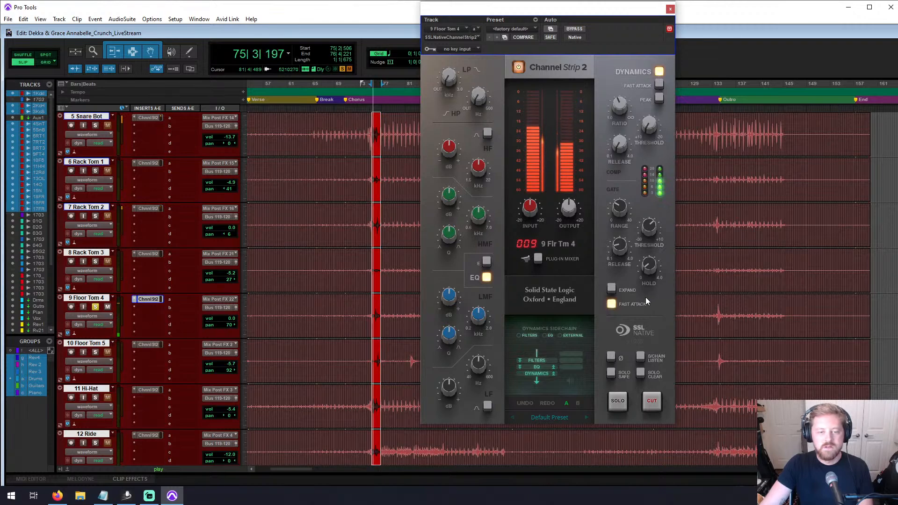
Step: Shape Floor Tom 4's EQ with a high-pass near 29 Hz, a low-band boost and a slight low-mid cut around 0.52 kHz, then close its channel strip
mouse_move(478, 98)
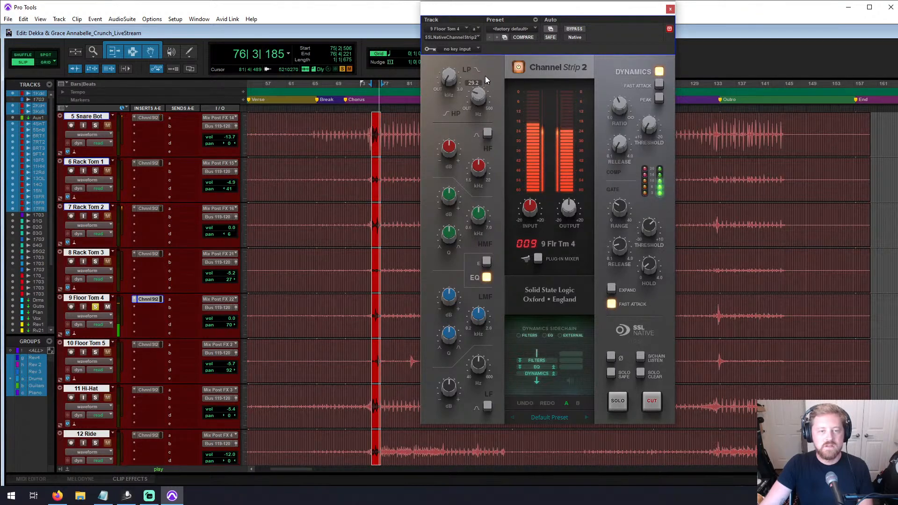
mouse_move(477, 370)
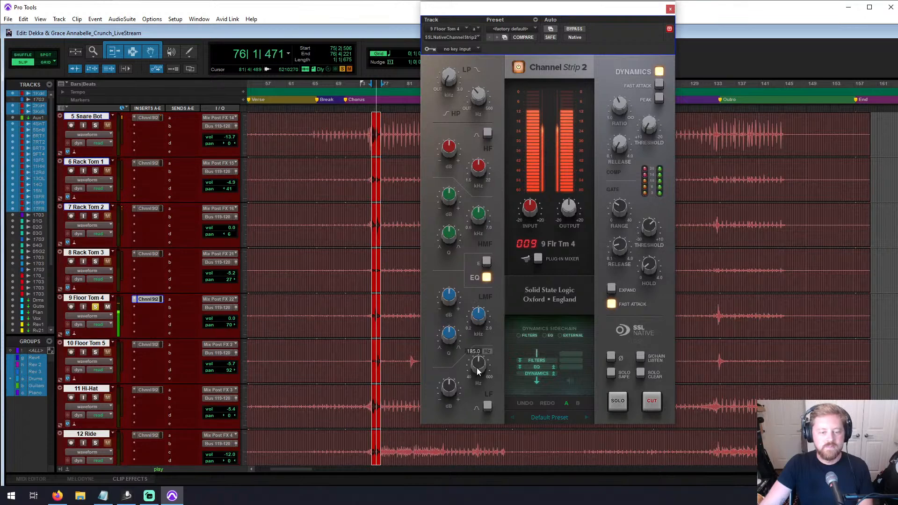
drag(449, 390, 450, 372)
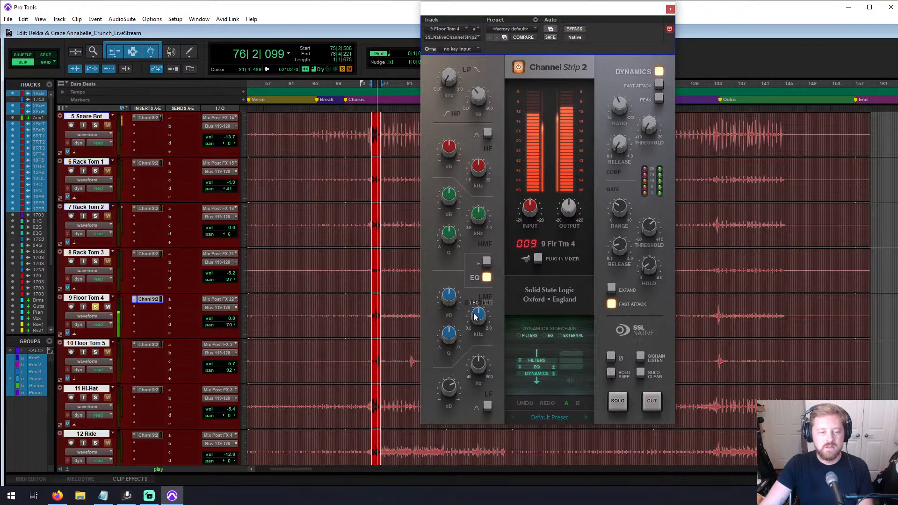
drag(484, 315, 479, 327)
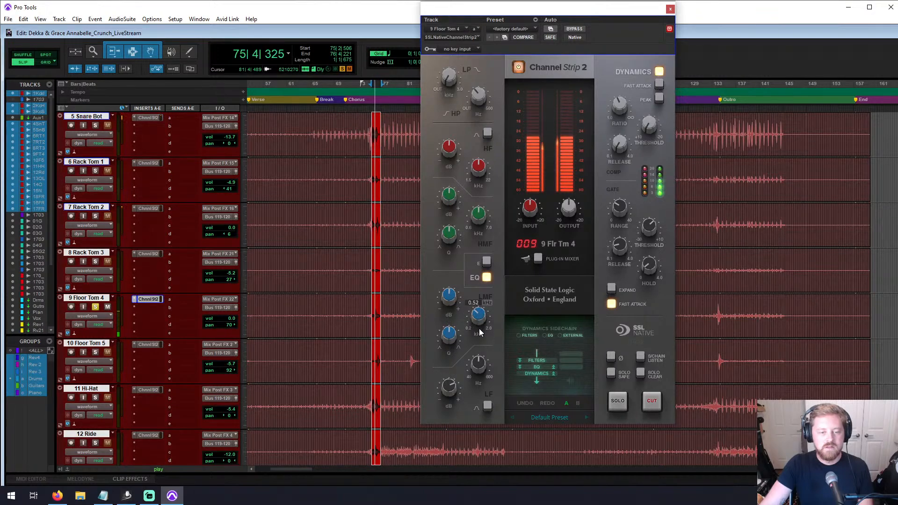
mouse_move(448, 296)
mouse_down()
mouse_move(443, 266)
mouse_move(444, 302)
mouse_up()
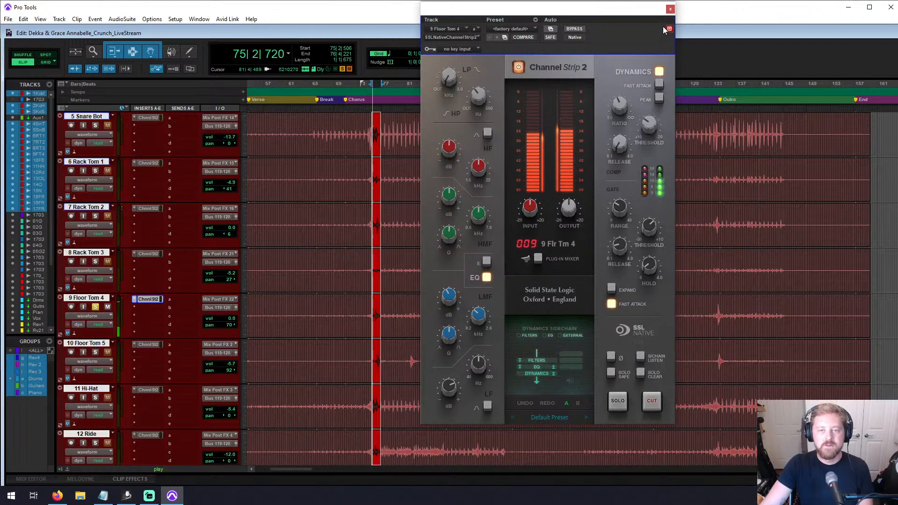
click(670, 9)
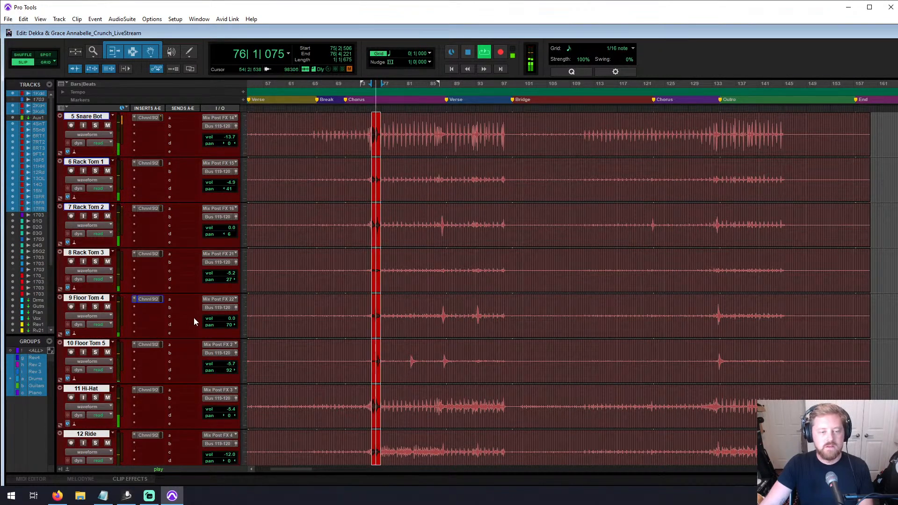
Step: Stop playback, open Floor Tom 5's channel strip and select the passage around its hit from about bar 76 to 78
key(space)
click(150, 345)
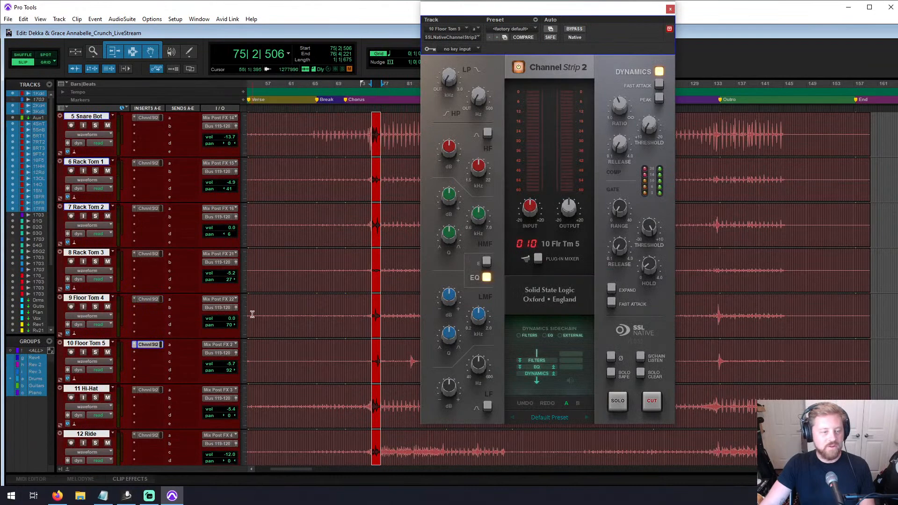
click(376, 352)
key(t)
key(t)
key(t)
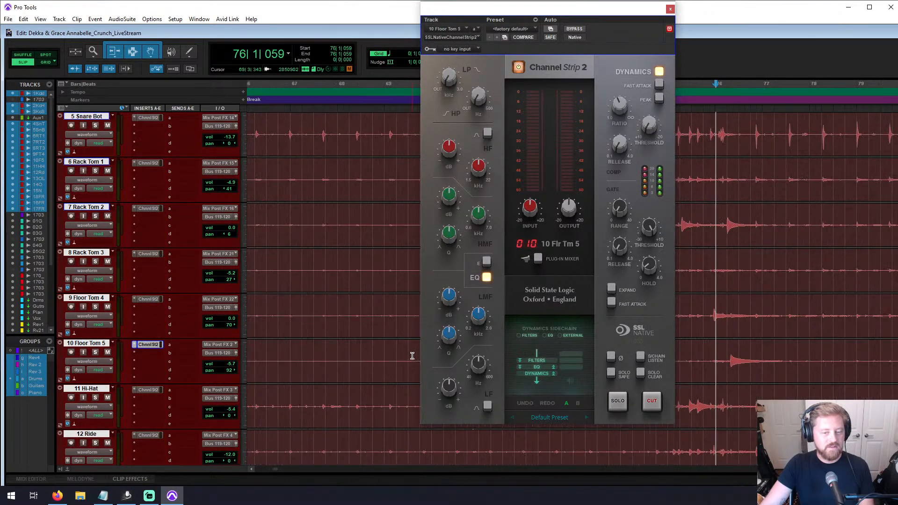
key(r)
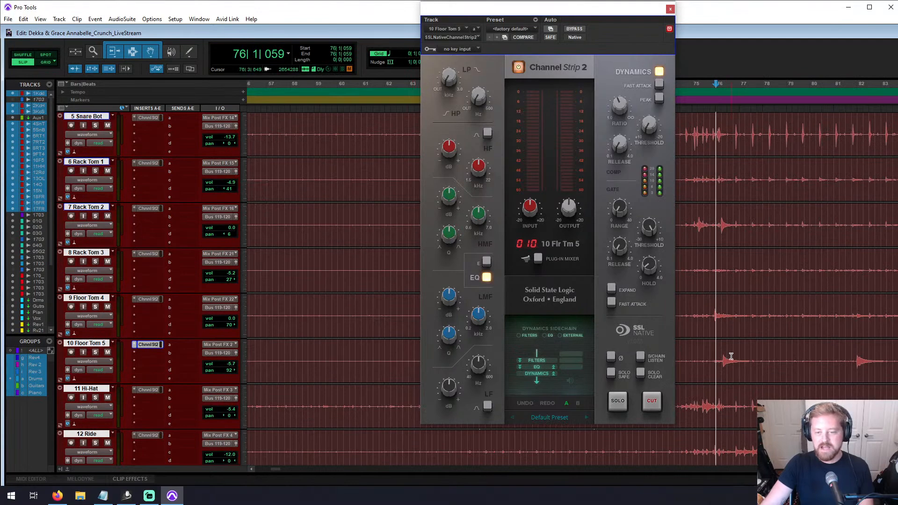
drag(710, 358, 781, 358)
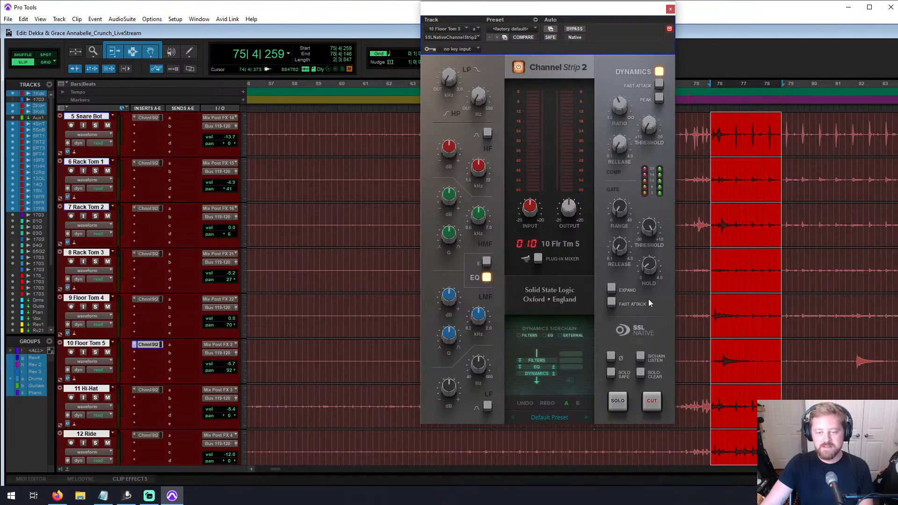
Step: Solo Floor Tom 5 and loop a shorter selection around its hit, from just before bar 76 to just past bar 77
mouse_move(652, 263)
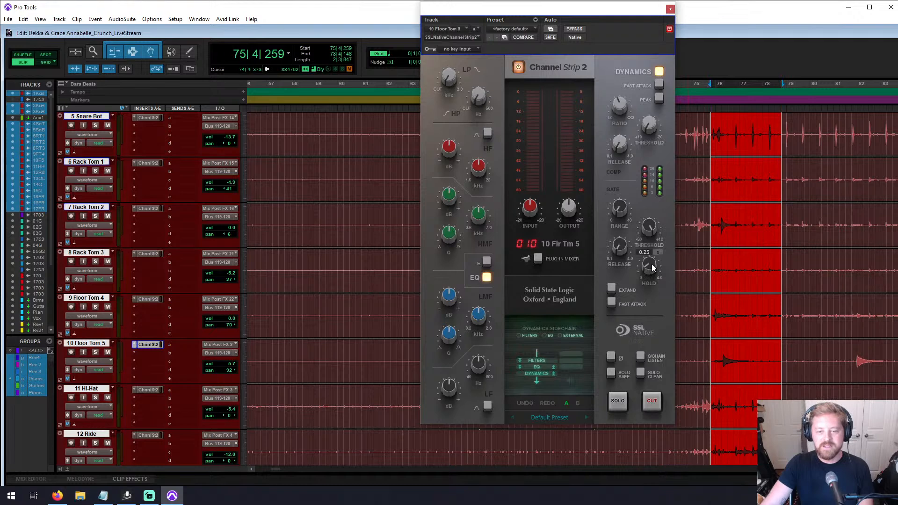
key(space)
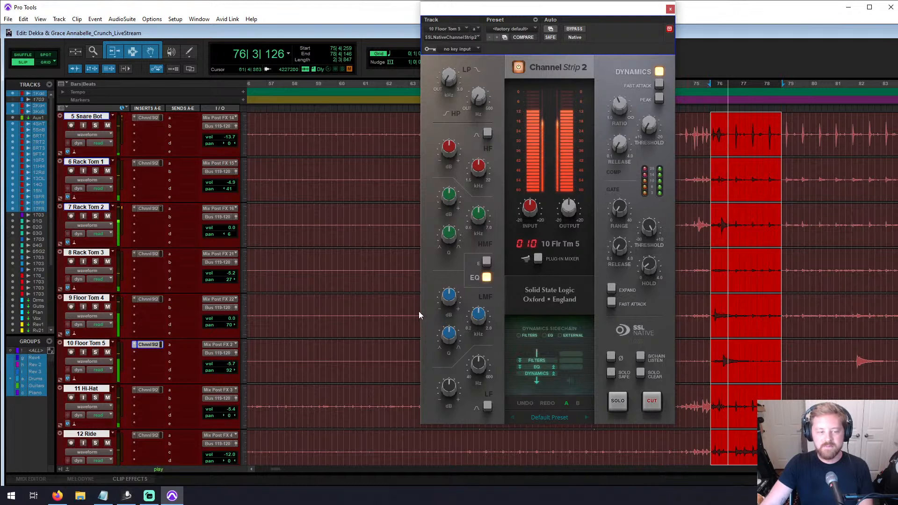
click(95, 352)
key(space)
key(space)
key(space)
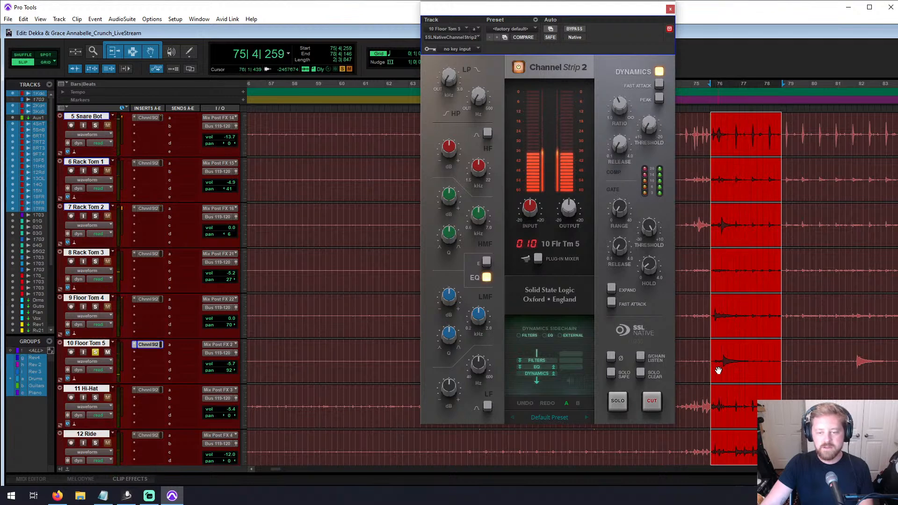
drag(714, 354, 744, 354)
key(space)
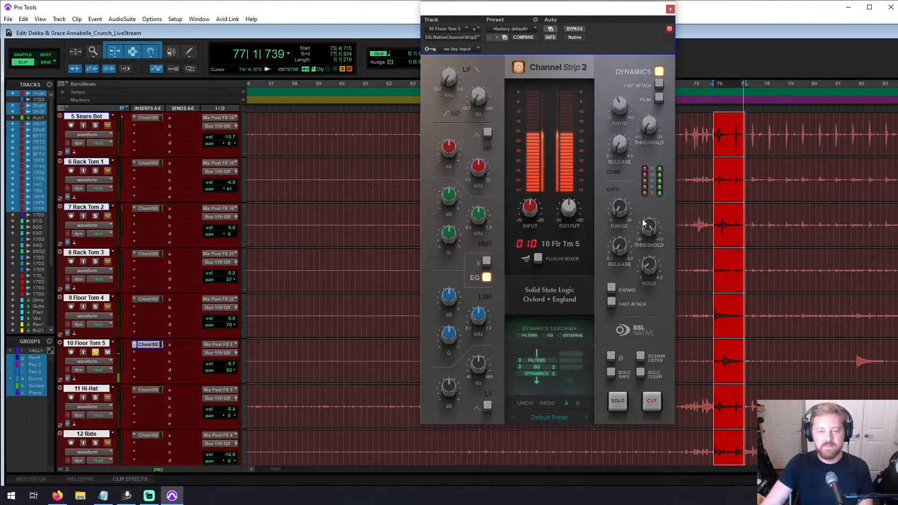
Step: Gate Floor Tom 5 with a range of about 11.5 dB, a threshold of about -1.0 dB and fast attack
mouse_move(649, 228)
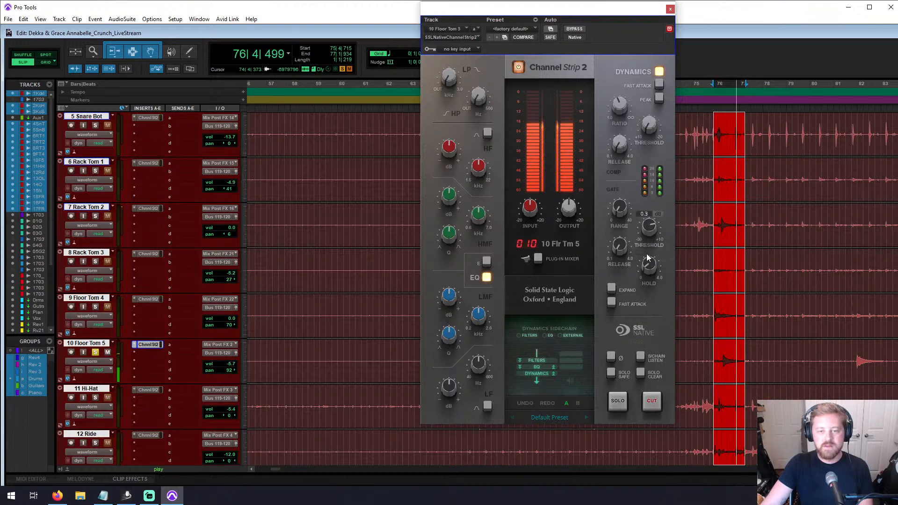
drag(616, 178, 615, 171)
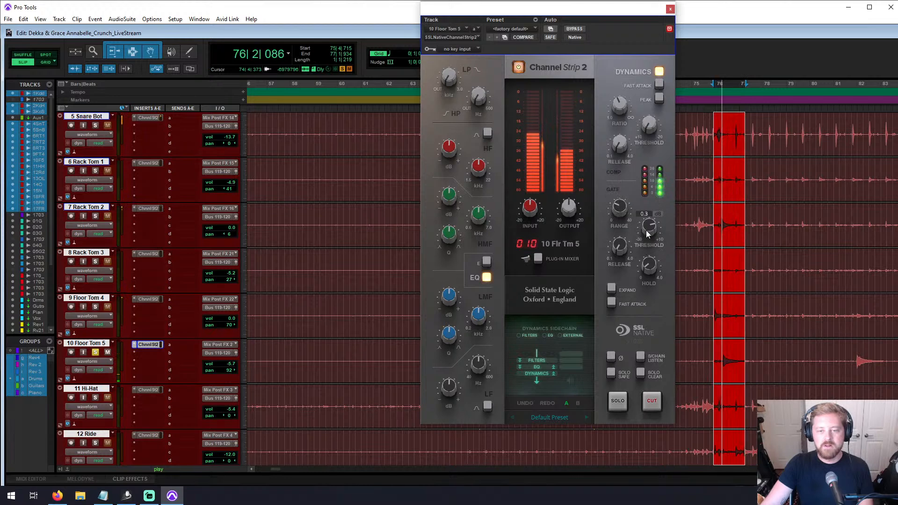
drag(641, 223, 644, 229)
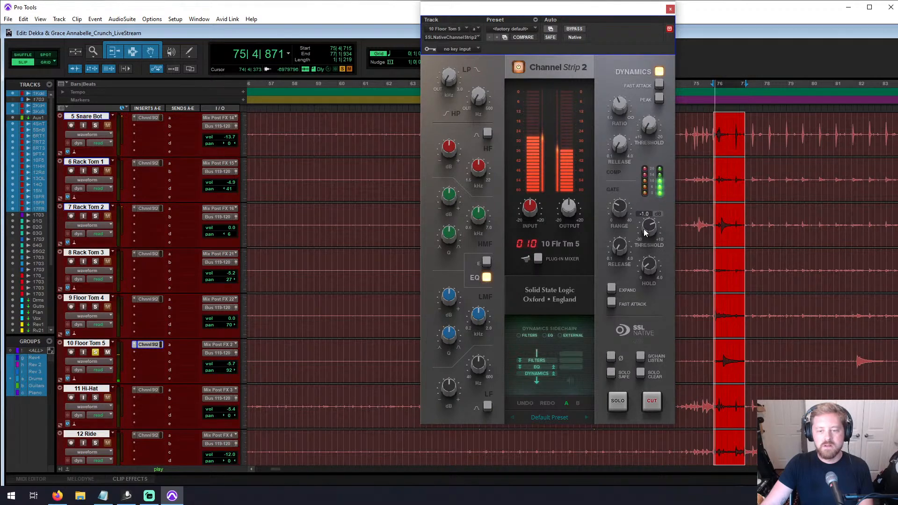
drag(616, 246, 615, 215)
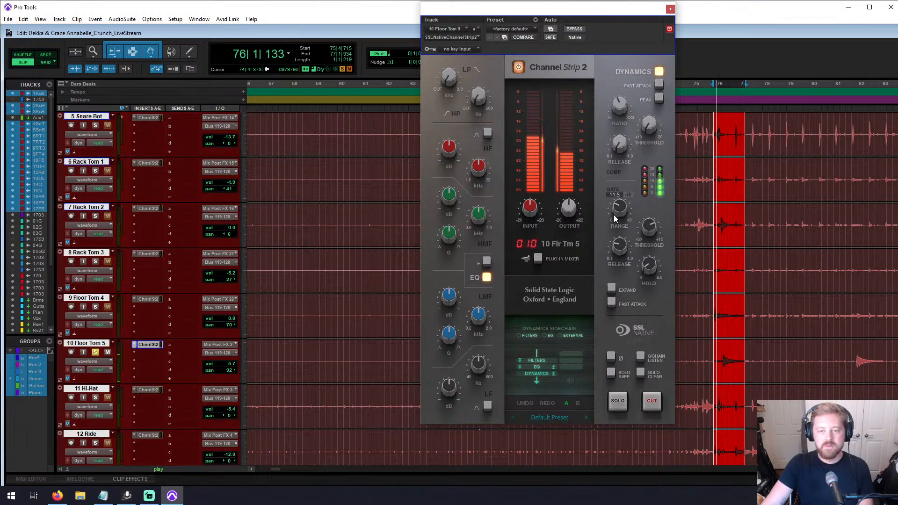
click(611, 304)
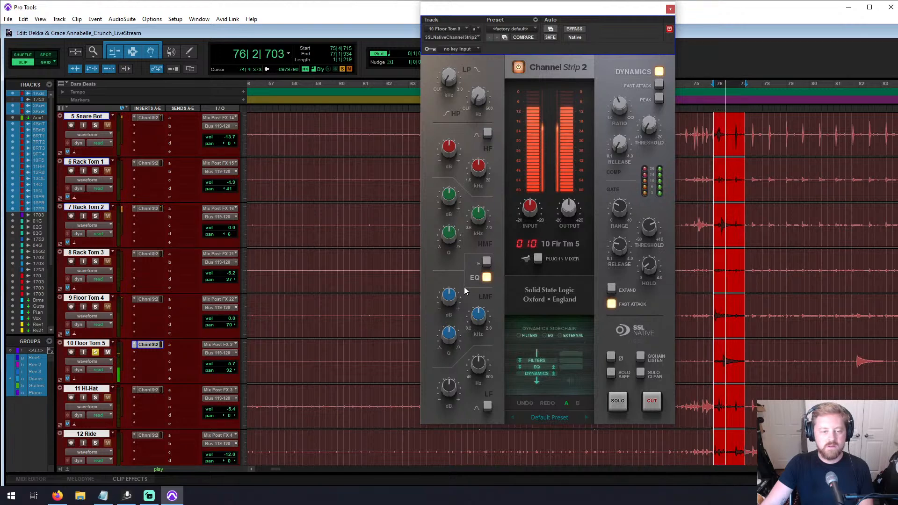
Step: Boost Floor Tom 5's low EQ band and set its frequency to about 121.5 Hz
mouse_move(448, 385)
drag(447, 384, 447, 374)
mouse_move(478, 369)
scroll(476, 376, down, 1)
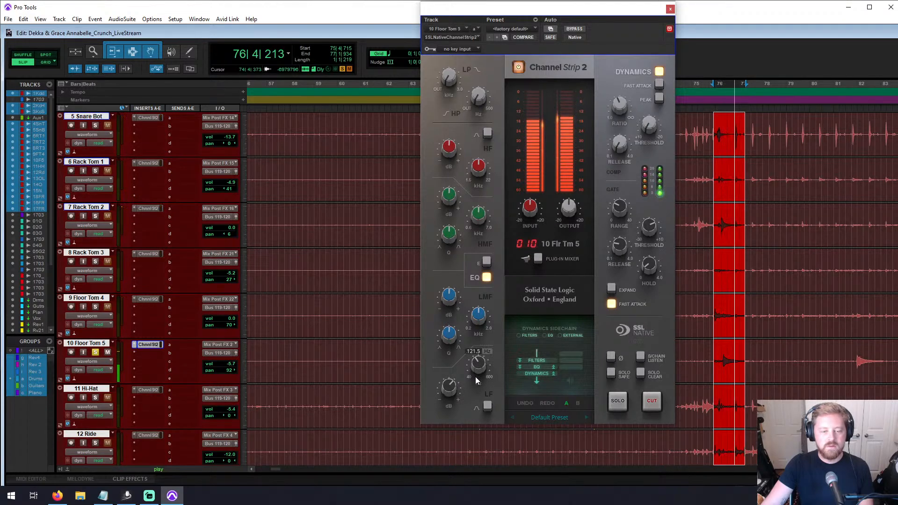
Step: Set Floor Tom 5's high-pass filter to about 61 Hz and close its channel strip
mouse_move(477, 97)
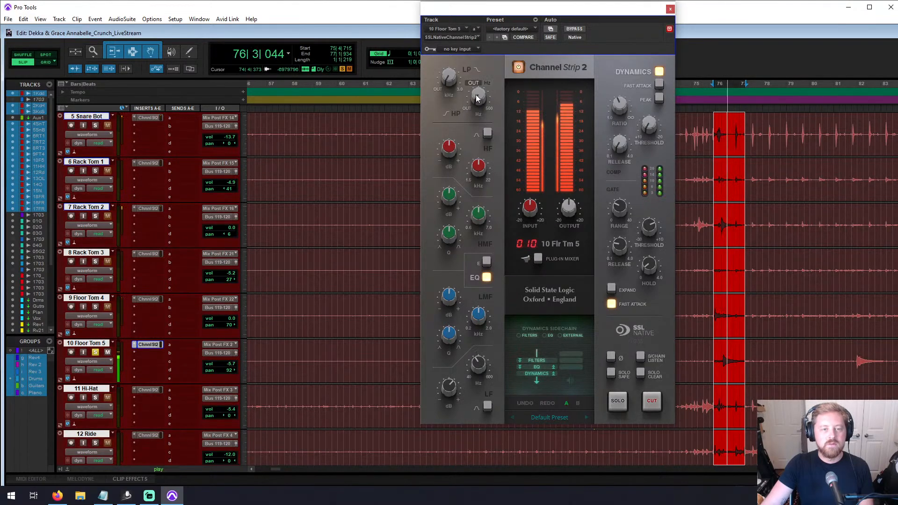
drag(485, 74, 483, 55)
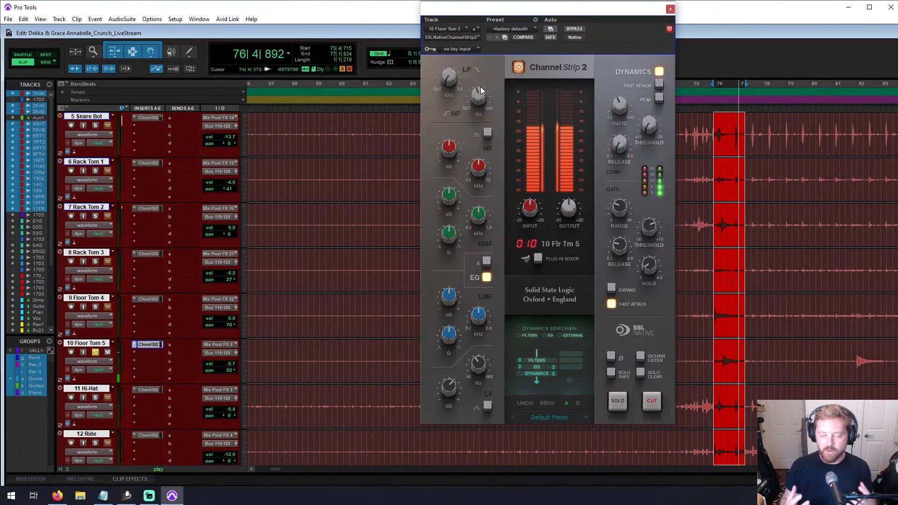
mouse_move(484, 96)
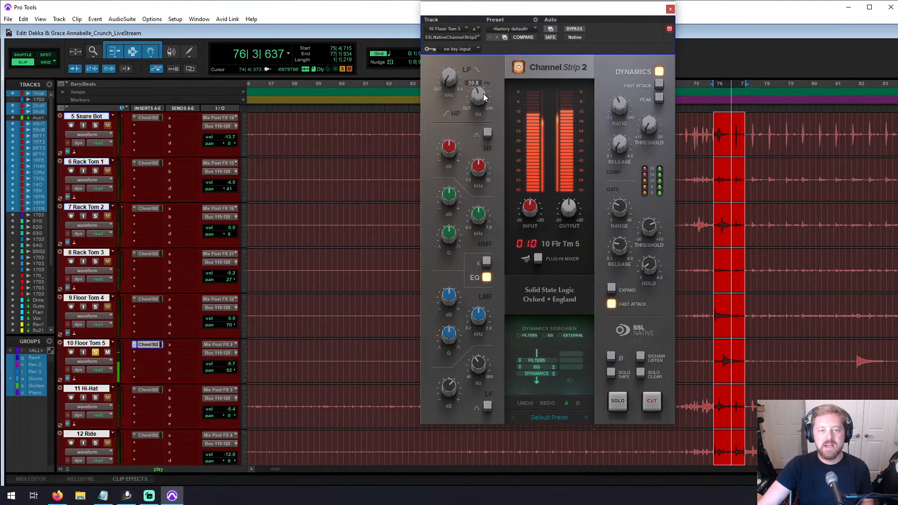
drag(483, 94, 484, 94)
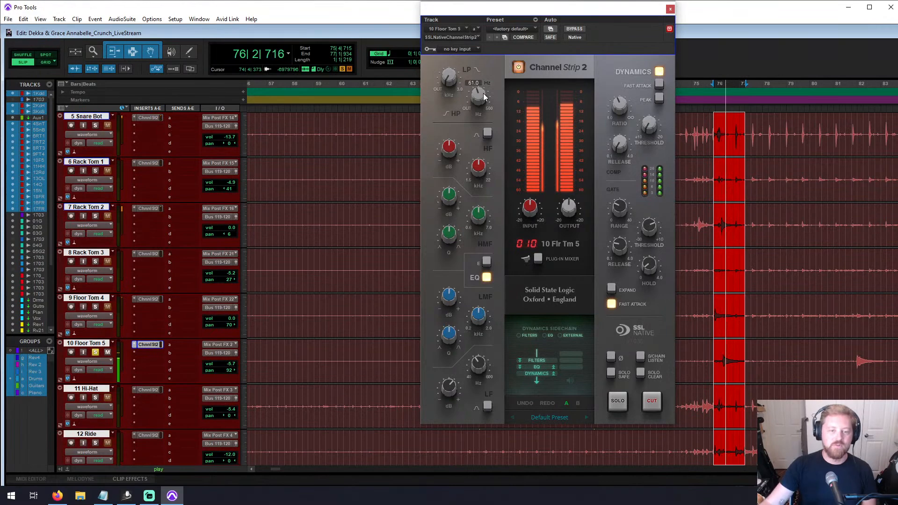
click(670, 8)
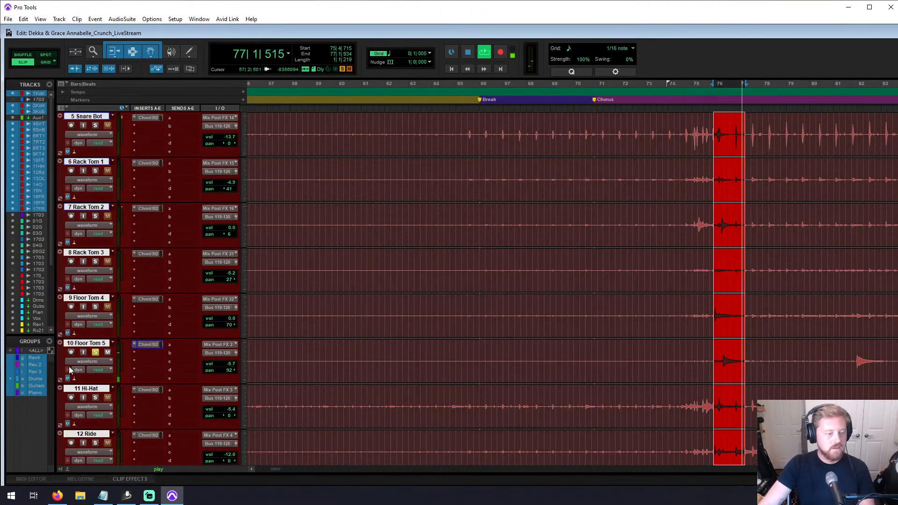
Step: Reopen Floor Tom 5's channel strip, set its compressor threshold to about -2.8 dB and close it
click(148, 344)
drag(650, 128, 649, 77)
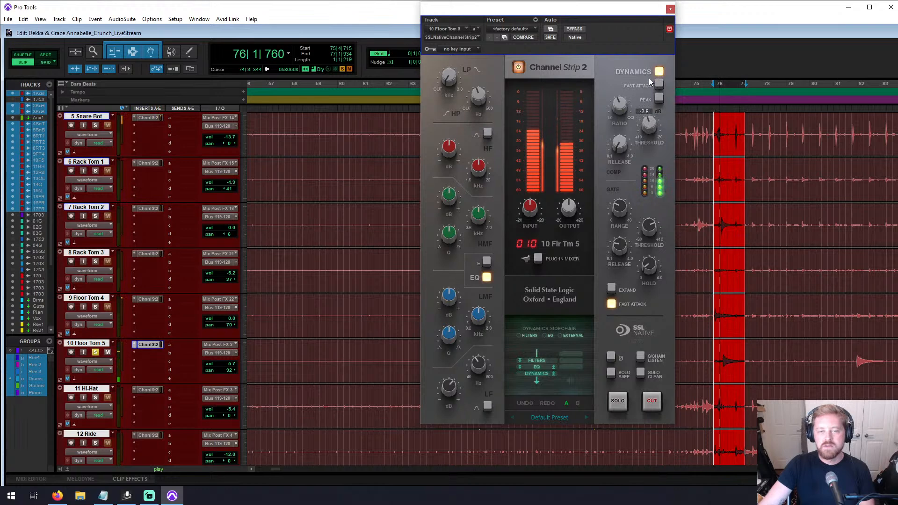
click(670, 9)
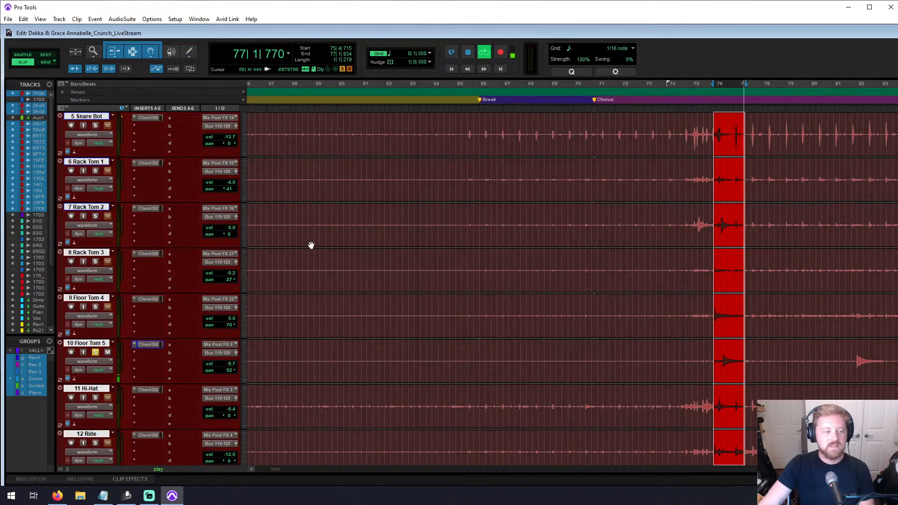
Step: Unsolo Floor Tom 5 and play the full drum mix from bar 74 to check the toms in context
click(96, 352)
key(space)
click(682, 302)
key(space)
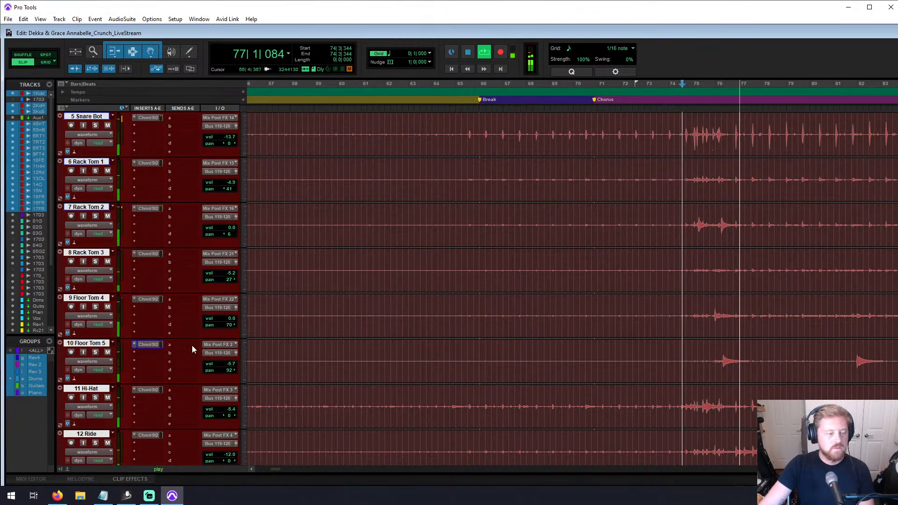
scroll(193, 342, down, 4)
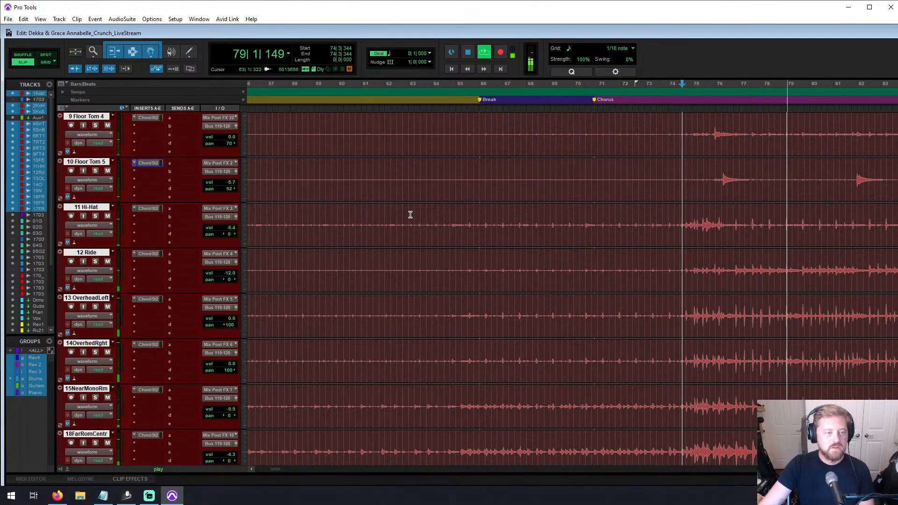
key(r)
key(r)
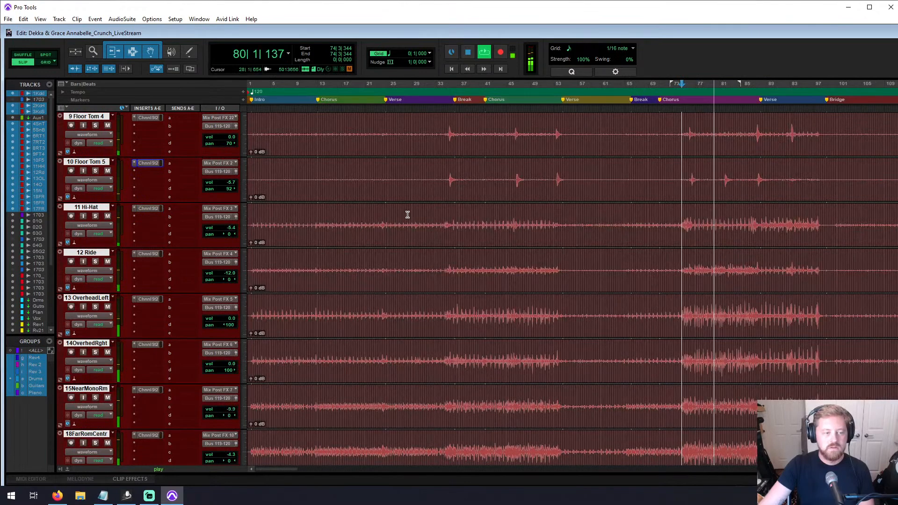
scroll(139, 328, up, 3)
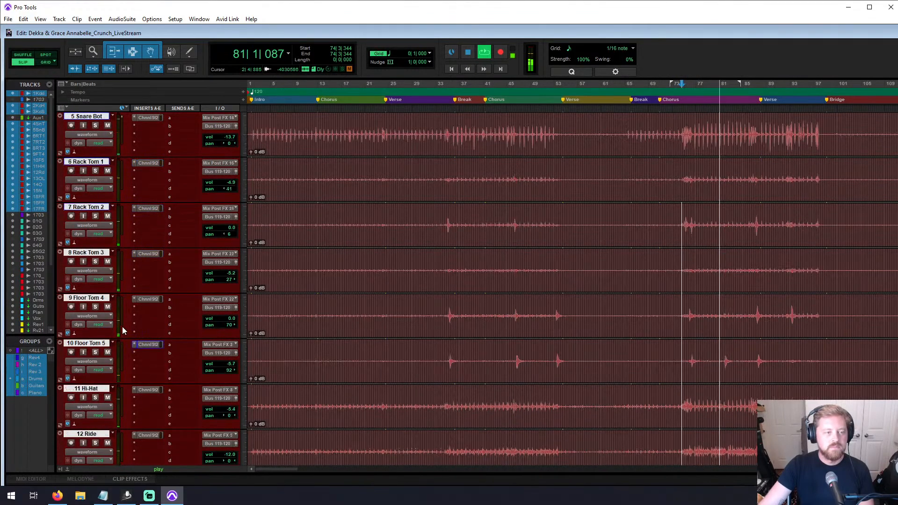
scroll(123, 330, down, 1)
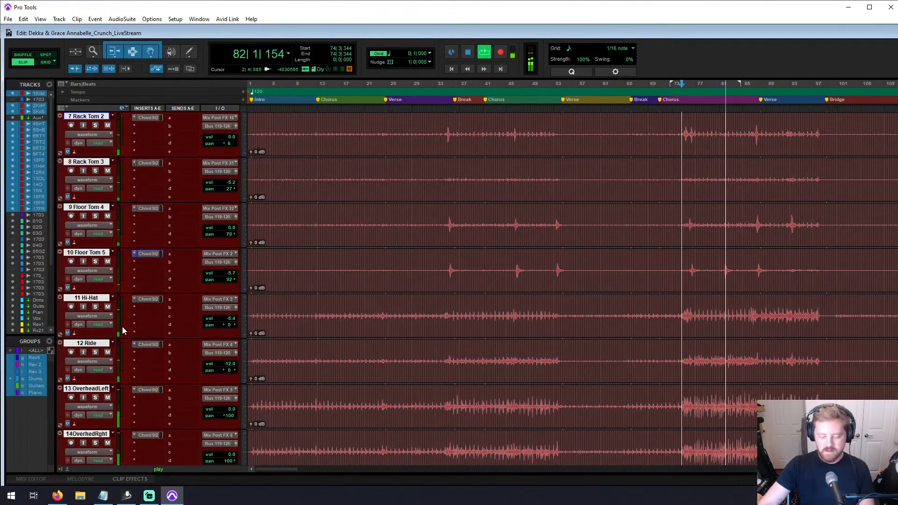
Step: Lower the left, right and centre far room faders in the mixer and set Rack Tom 3's volume to 0.0 dB
key(ctrl+equal)
scroll(490, 295, down, 3)
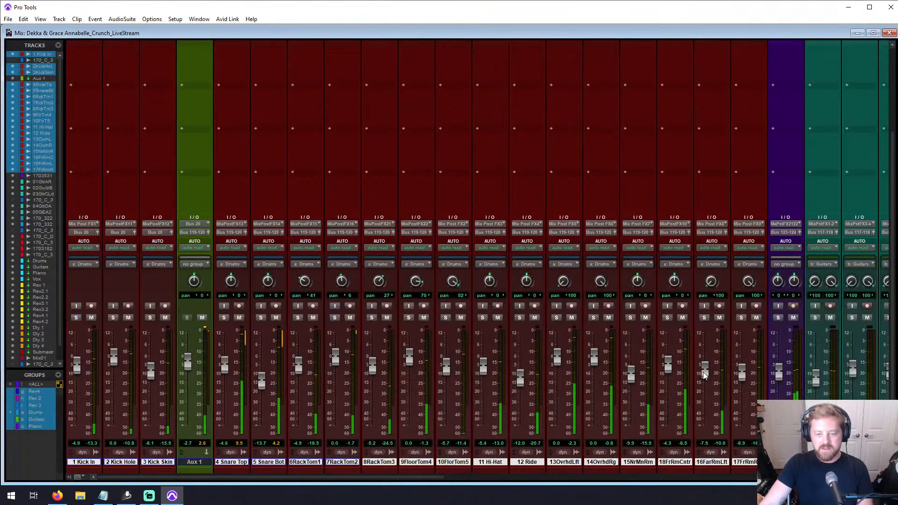
drag(703, 372, 743, 383)
drag(670, 370, 672, 374)
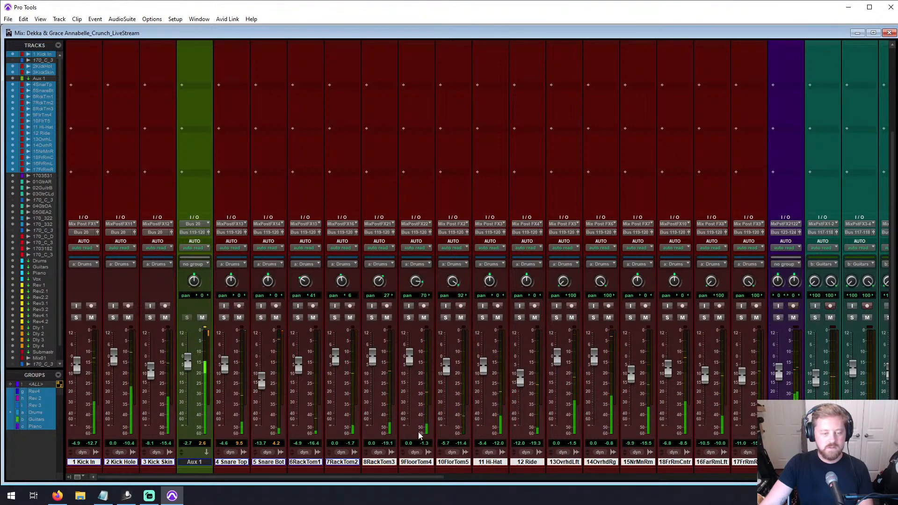
scroll(416, 431, up, 5)
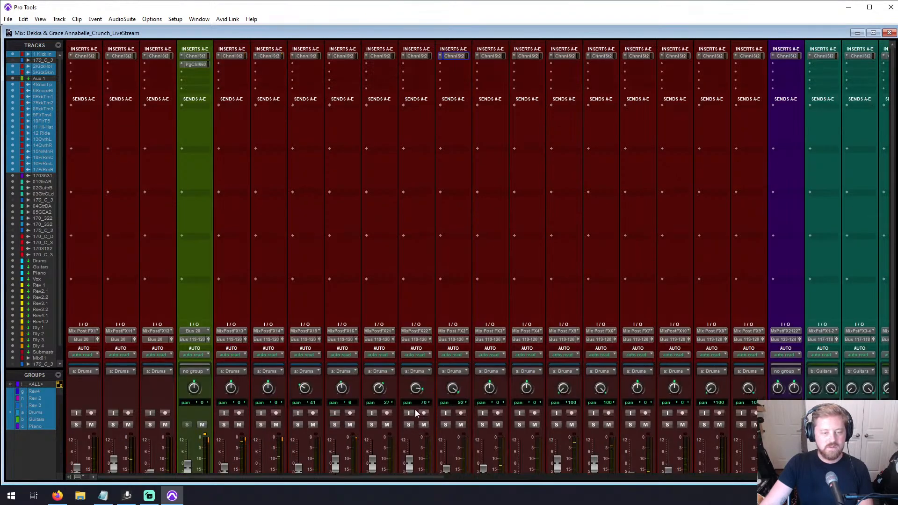
Step: Check Floor Tom 4's channel strip gate during playback and close it
click(416, 55)
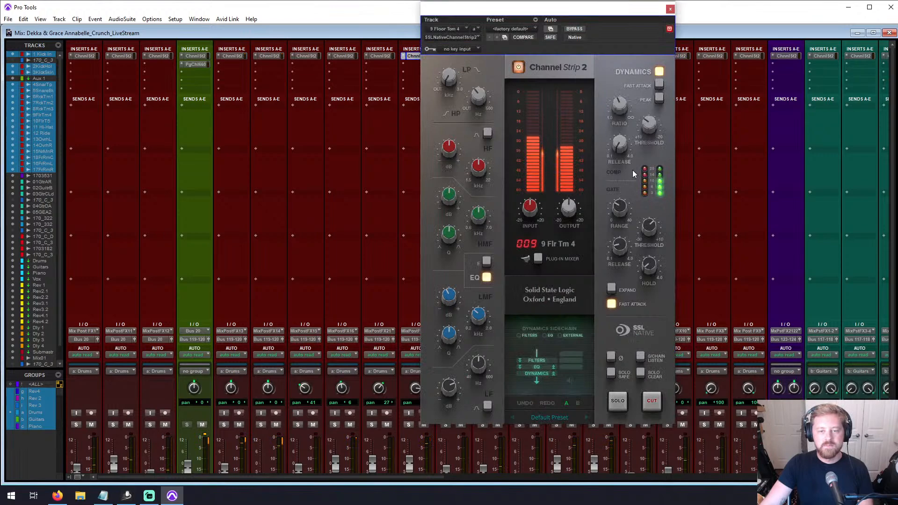
scroll(397, 286, down, 5)
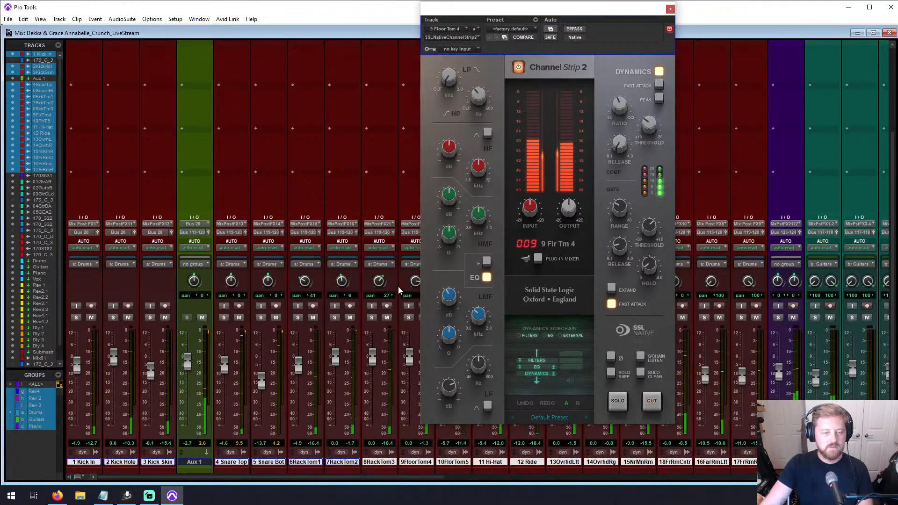
click(670, 9)
scroll(495, 209, up, 5)
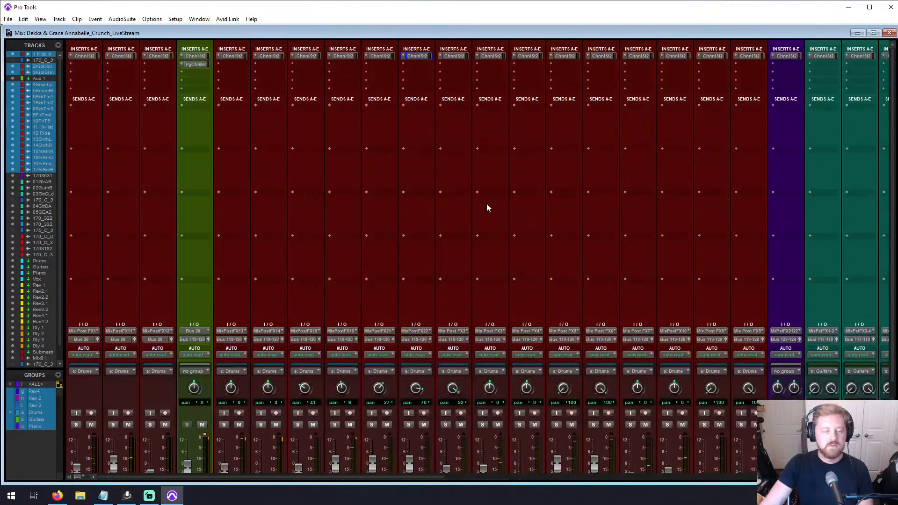
Step: Set Rack Tom 3's gate range to about 11.4 dB and its gate threshold to about -3.8 dB, and close the channel strip
click(379, 56)
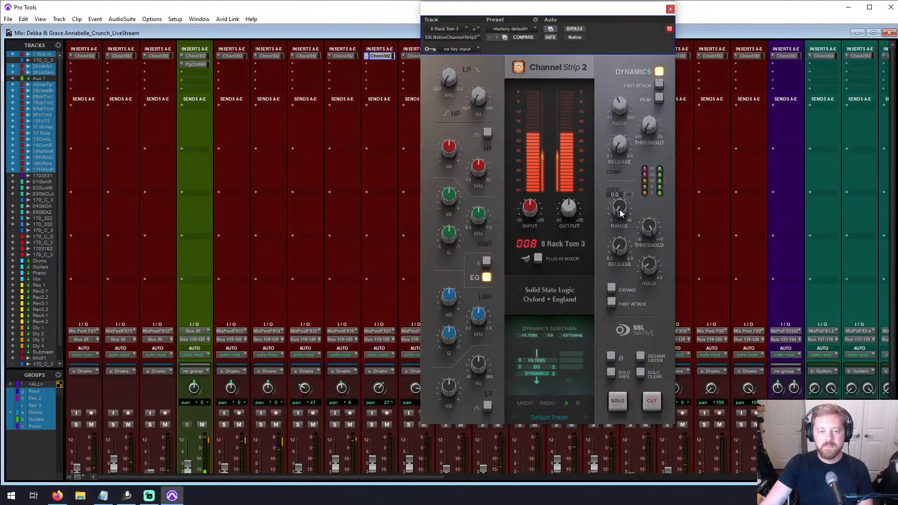
drag(619, 186, 621, 179)
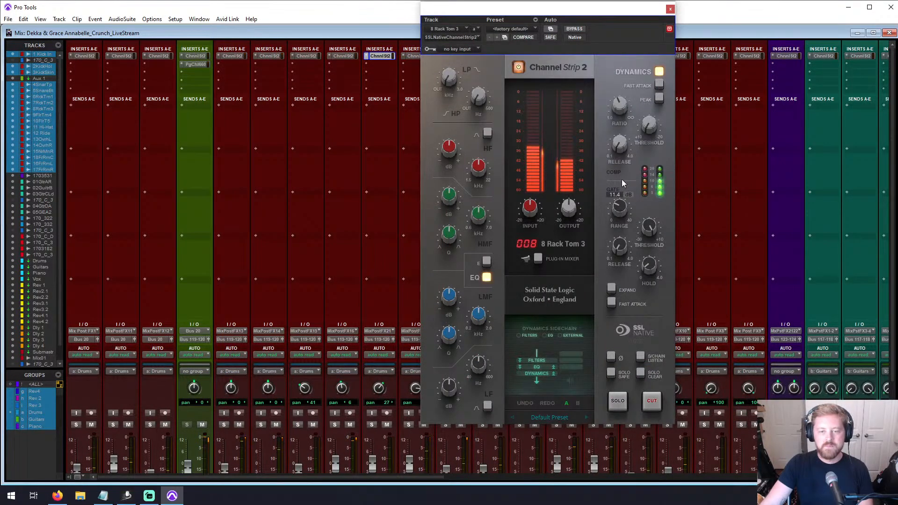
drag(646, 227, 640, 253)
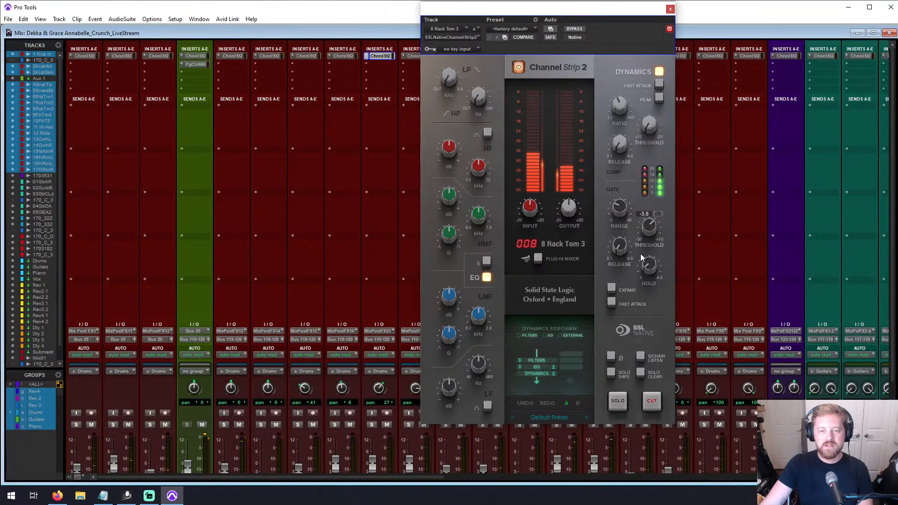
click(669, 9)
scroll(498, 239, down, 5)
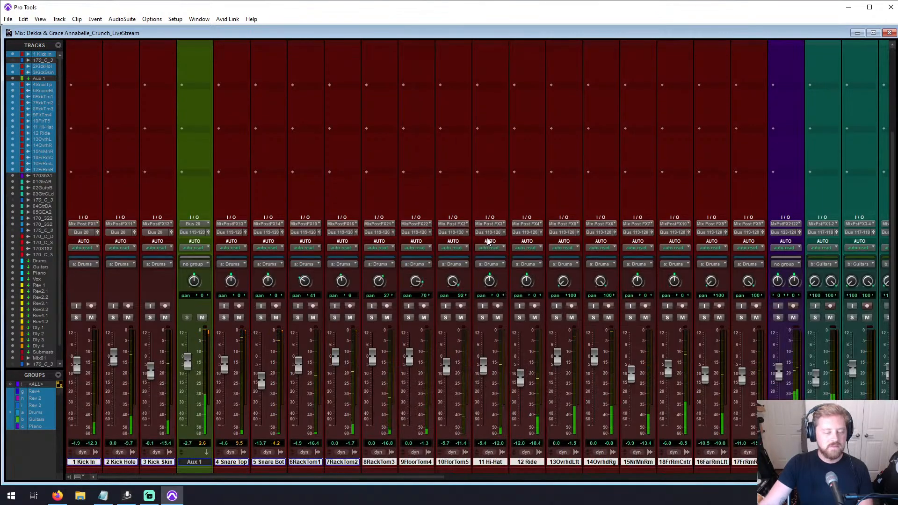
Step: Turn Rack Tom 3's volume all the way down in the Edit window and hide its track
key(ctrl+equal)
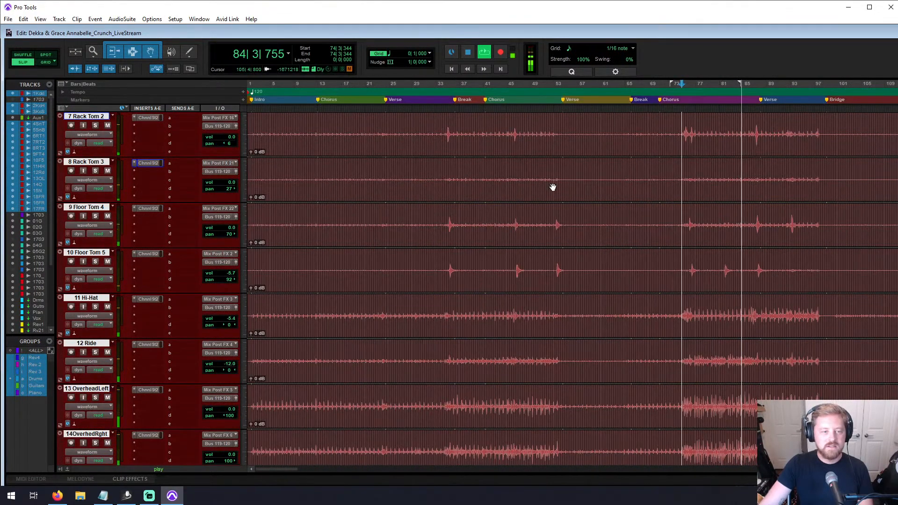
scroll(556, 187, right, 5)
scroll(553, 187, left, 3)
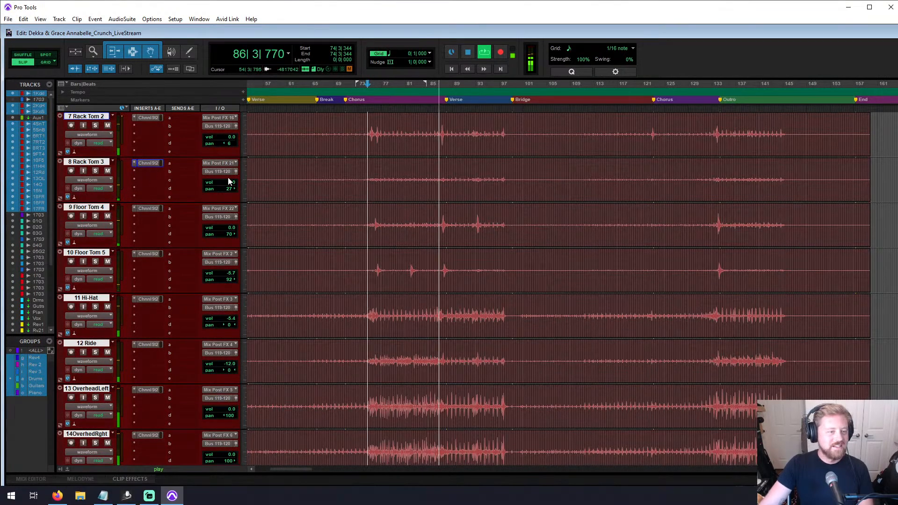
drag(230, 181, 220, 241)
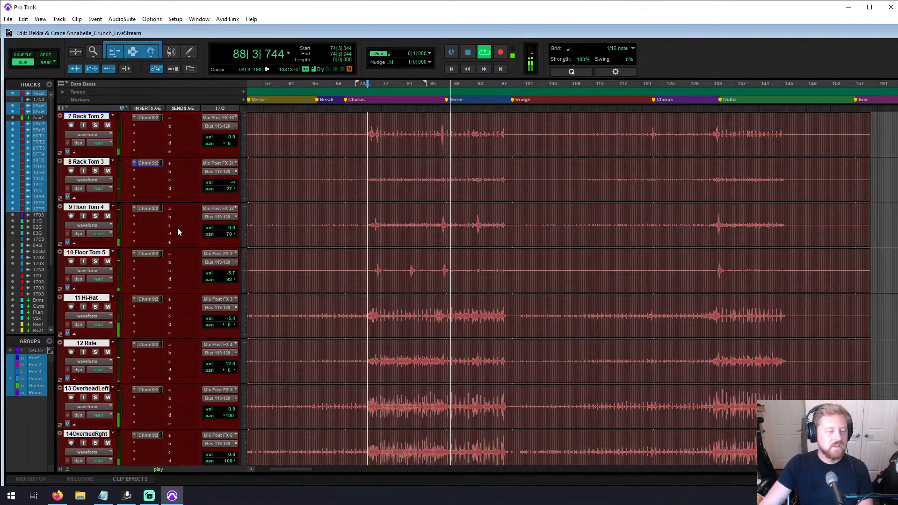
click(85, 162)
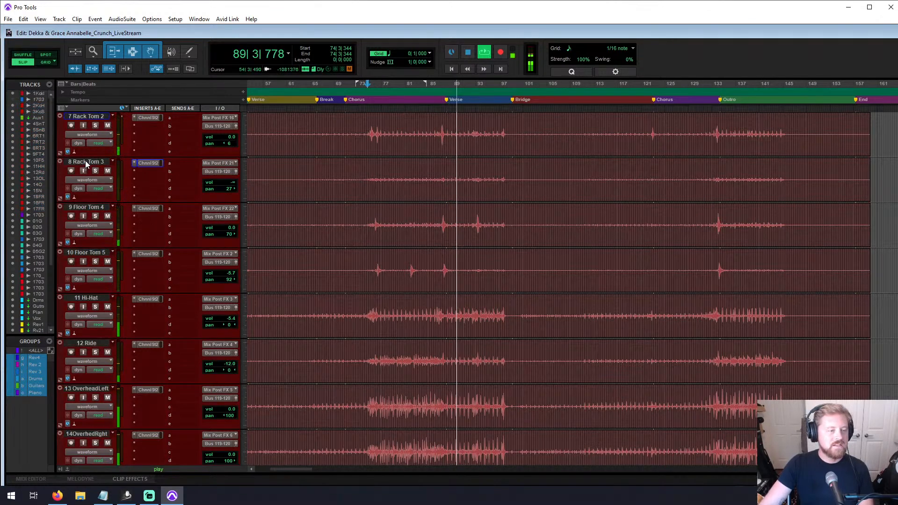
right_click(85, 161)
click(119, 173)
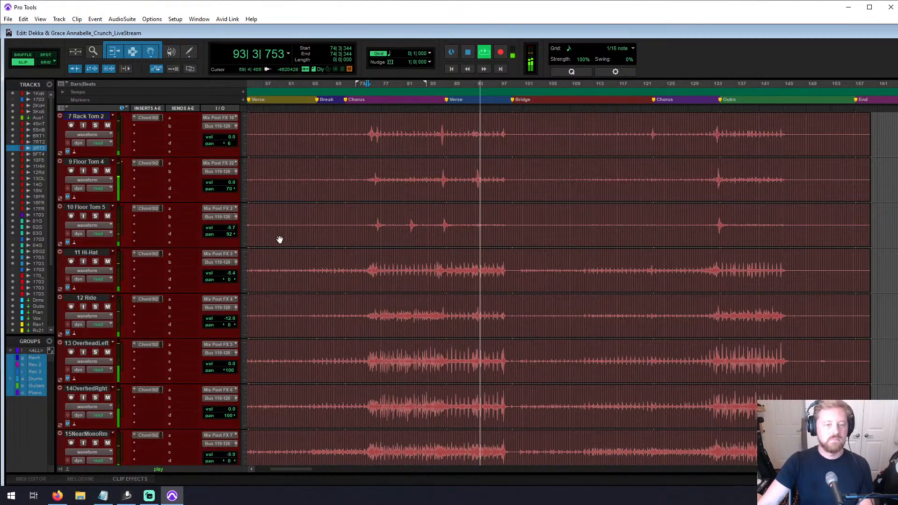
Step: Set Floor Tom 4's gate threshold to about -1.4 dB, replay the drums from bar 74 and recheck its channel strip
click(147, 163)
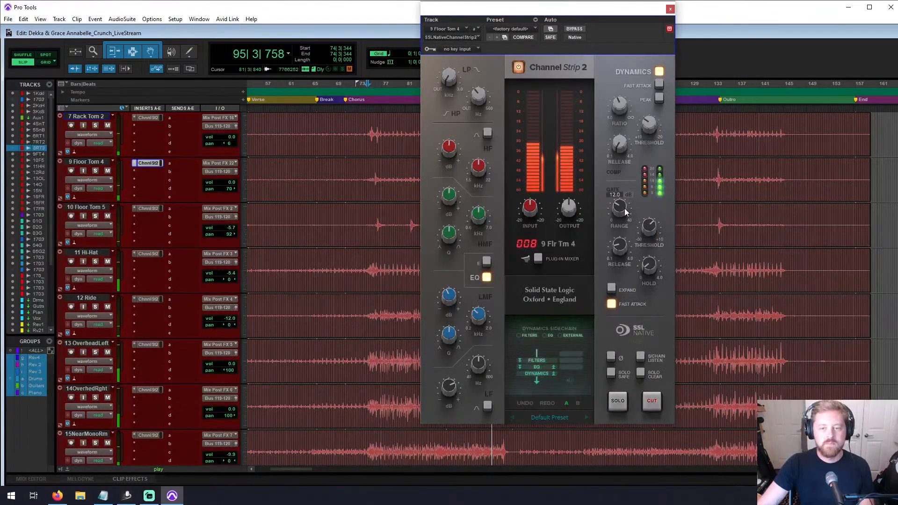
drag(652, 224, 651, 223)
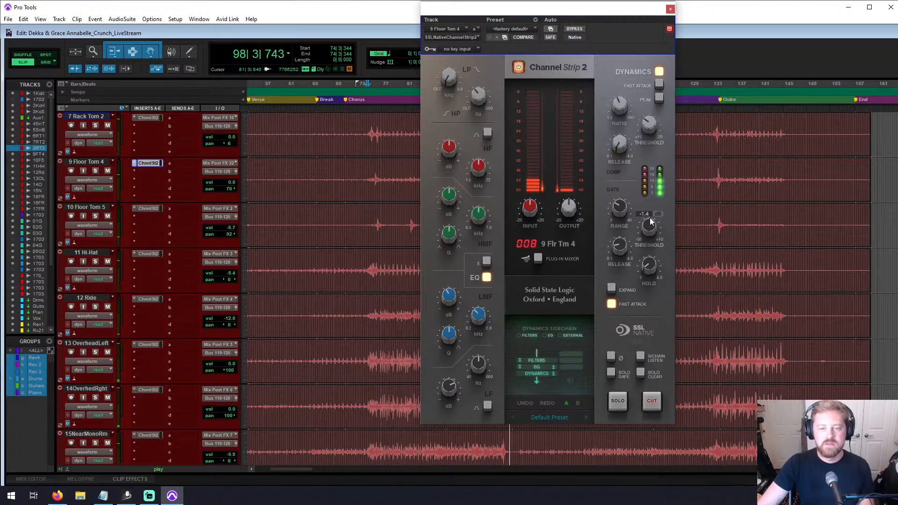
click(669, 8)
key(space)
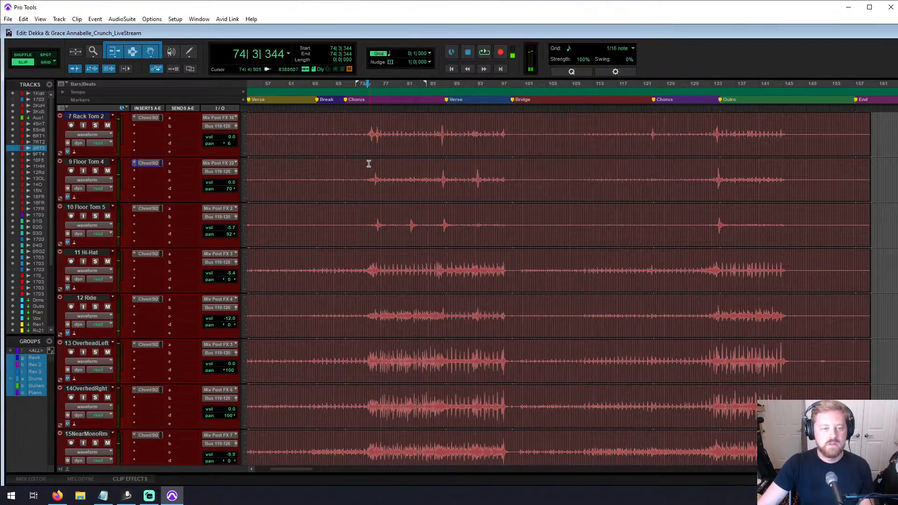
key(space)
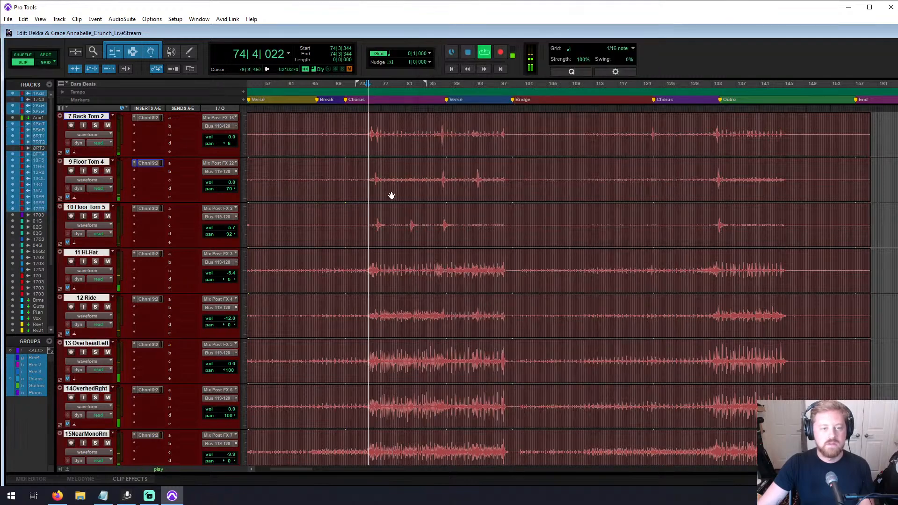
click(147, 163)
mouse_move(444, 185)
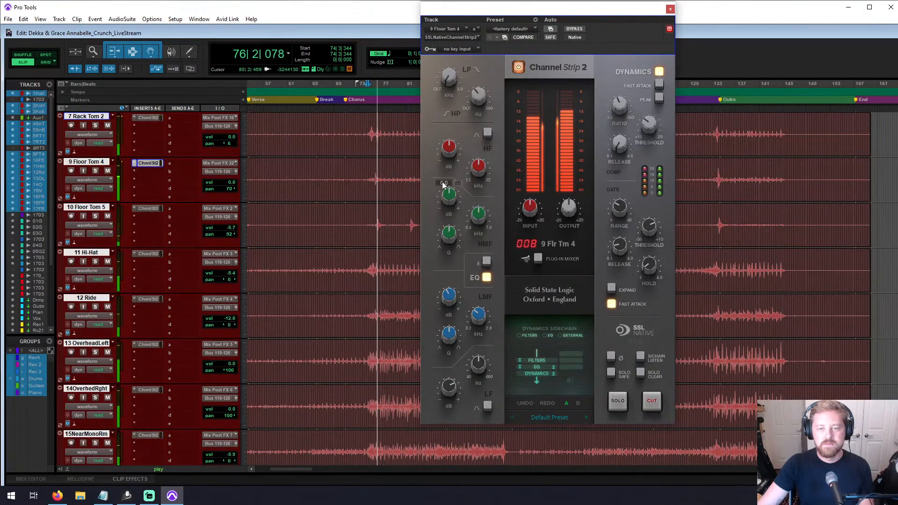
click(670, 9)
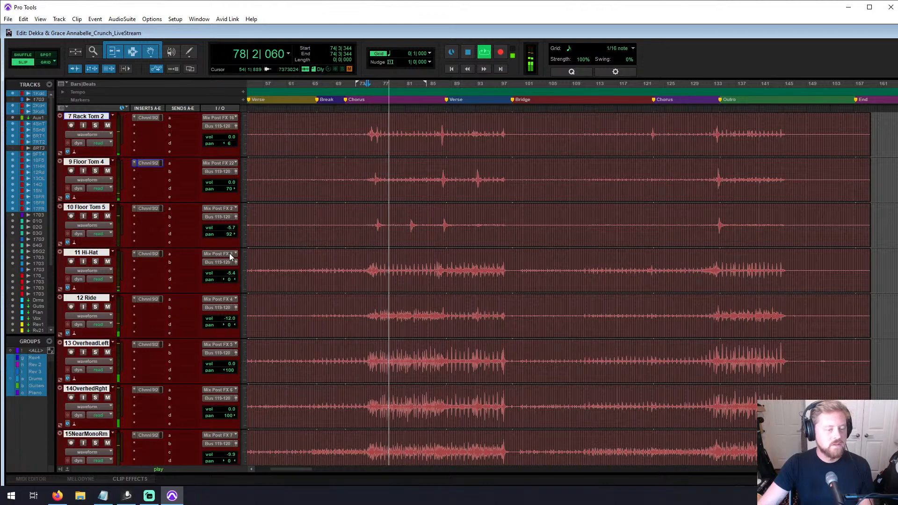
scroll(189, 273, down, 7)
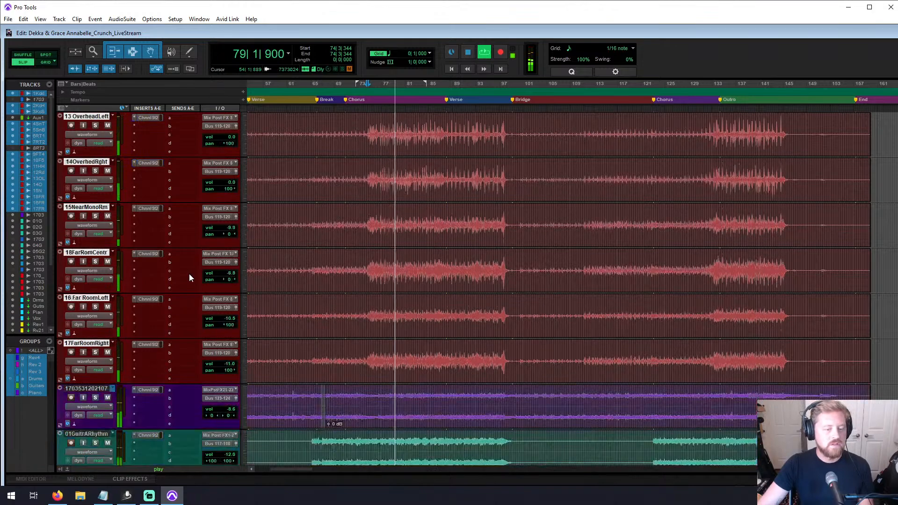
scroll(189, 273, down, 3)
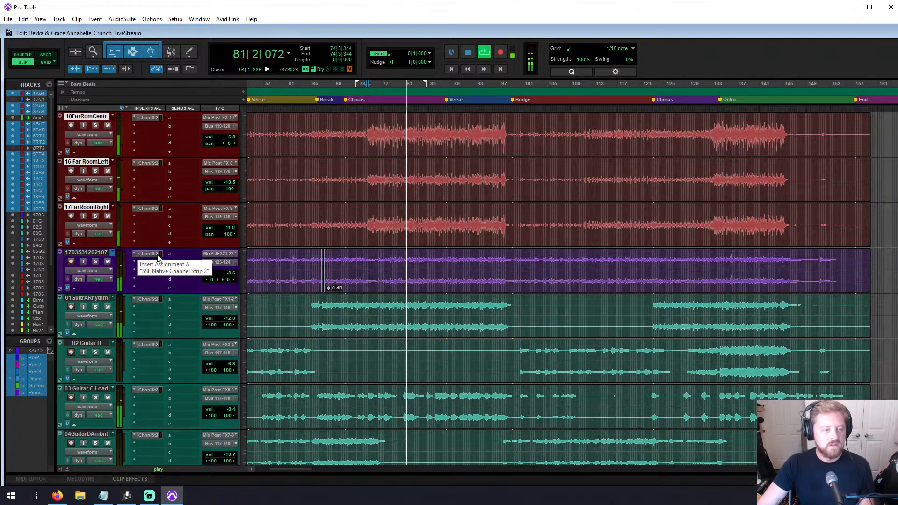
scroll(155, 256, up, 2)
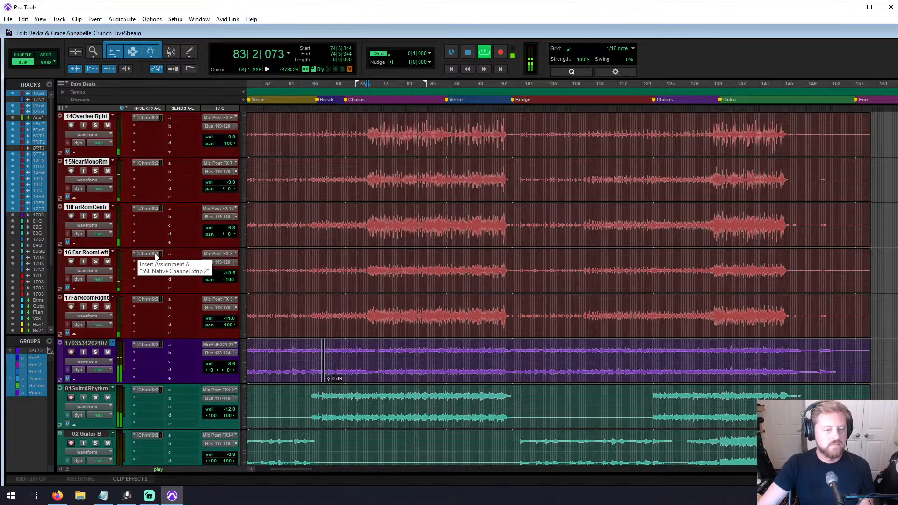
scroll(155, 256, up, 4)
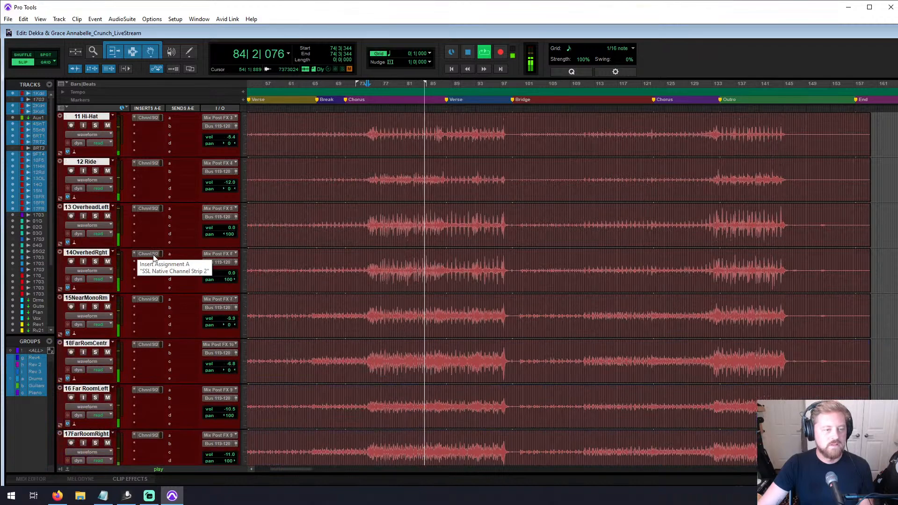
scroll(153, 257, up, 4)
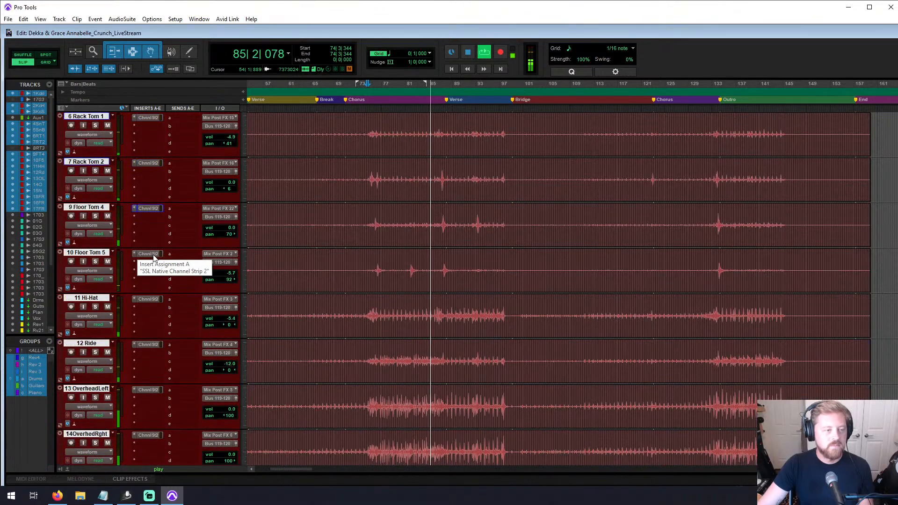
scroll(154, 257, up, 2)
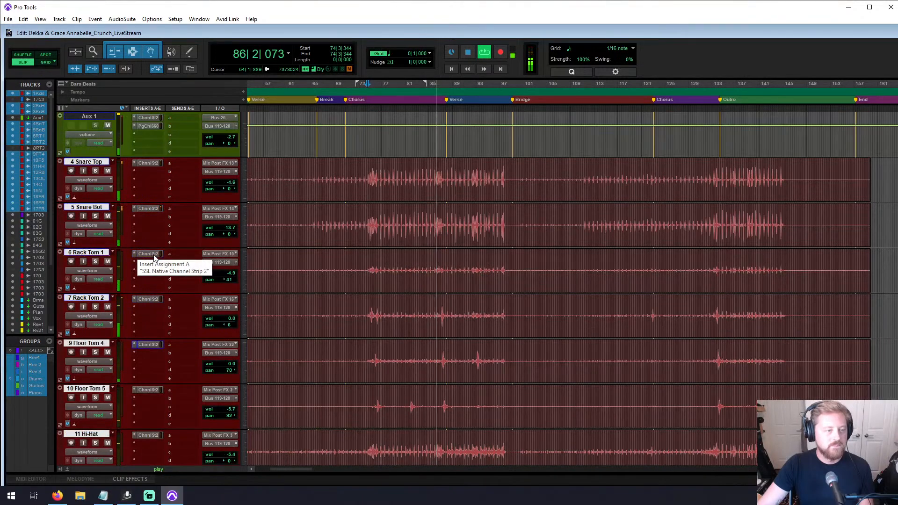
click(147, 163)
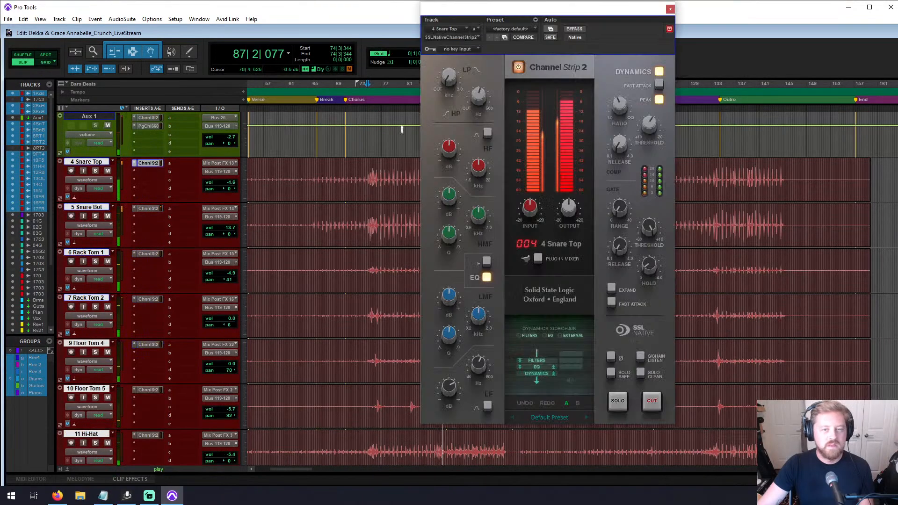
mouse_move(616, 104)
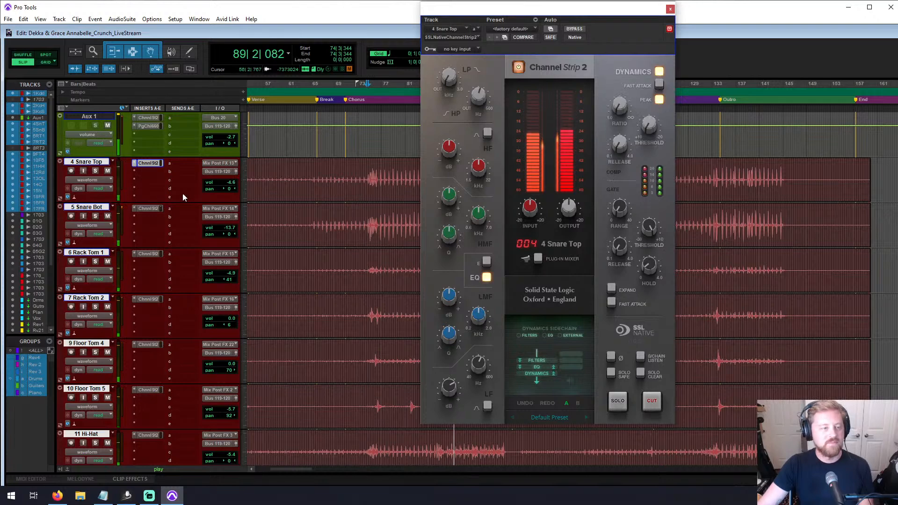
Step: Set the channel strip compressor threshold to 10.0 dB on Snare Bottom and on Snare Top, and close the plug-in
click(155, 211)
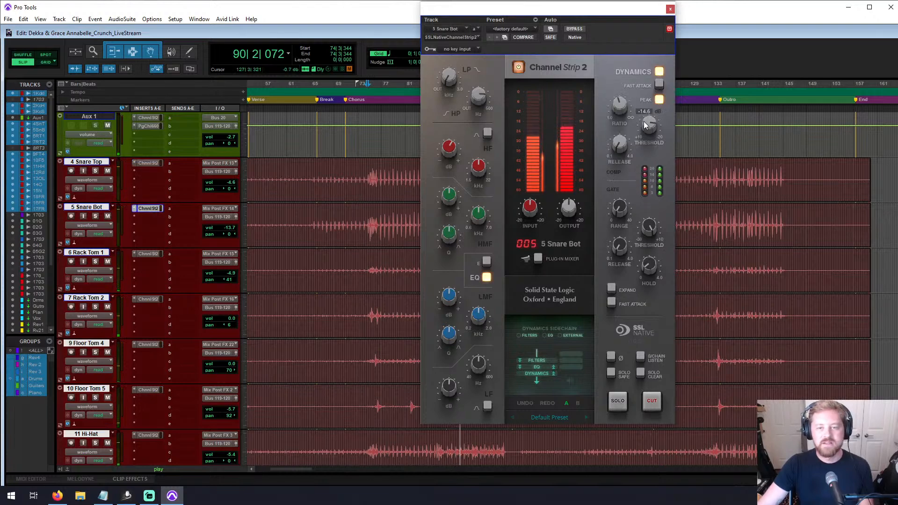
mouse_move(616, 110)
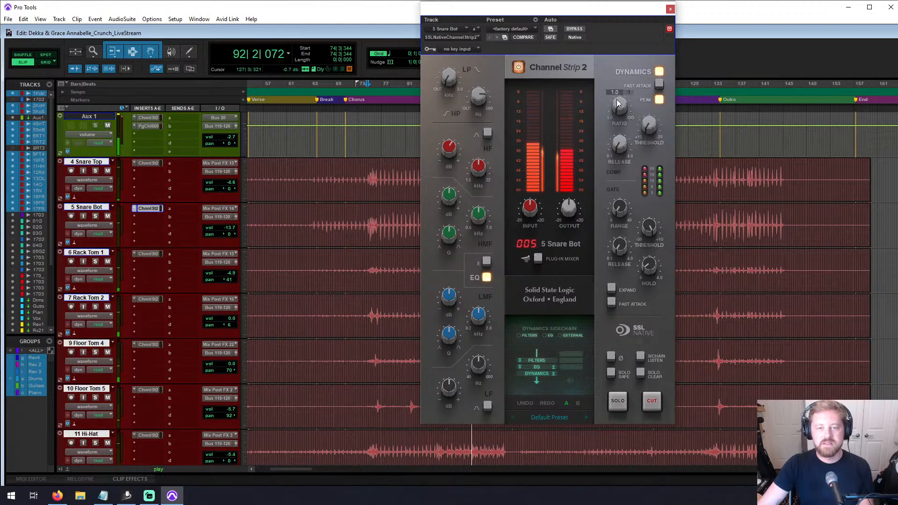
mouse_move(647, 123)
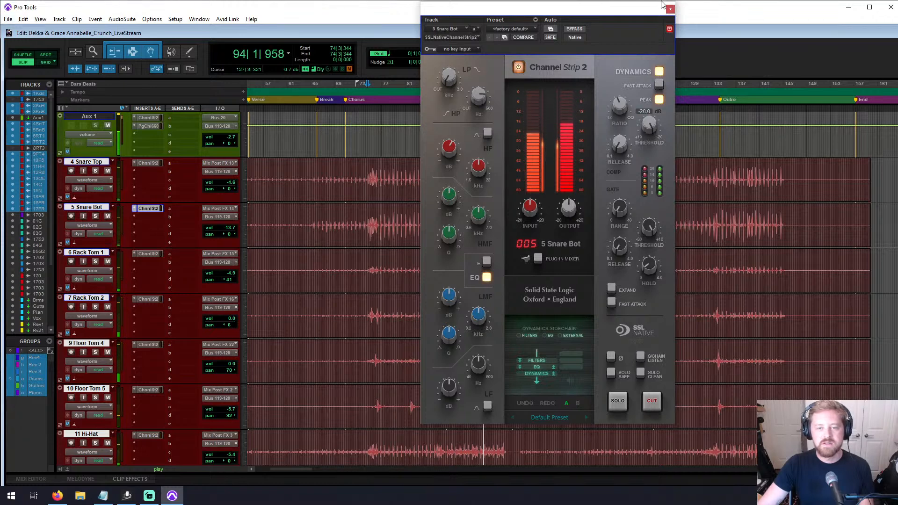
drag(646, 122, 576, 208)
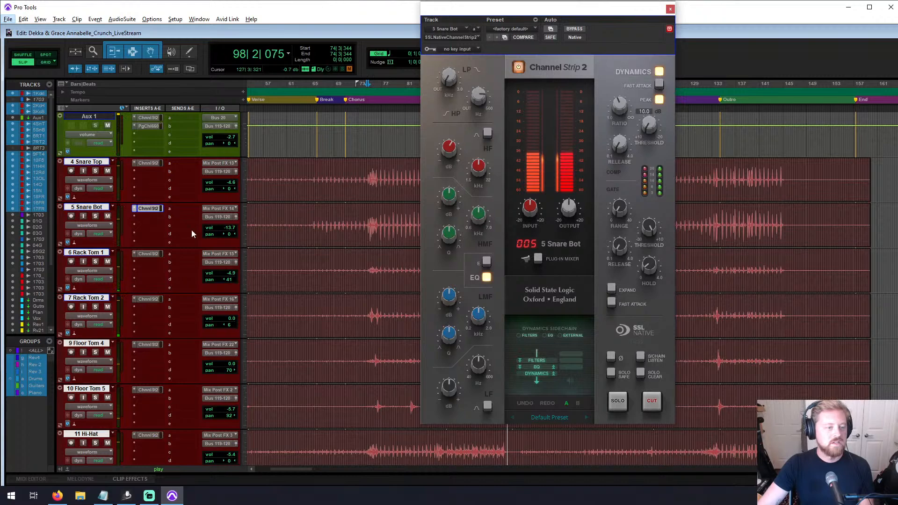
click(151, 161)
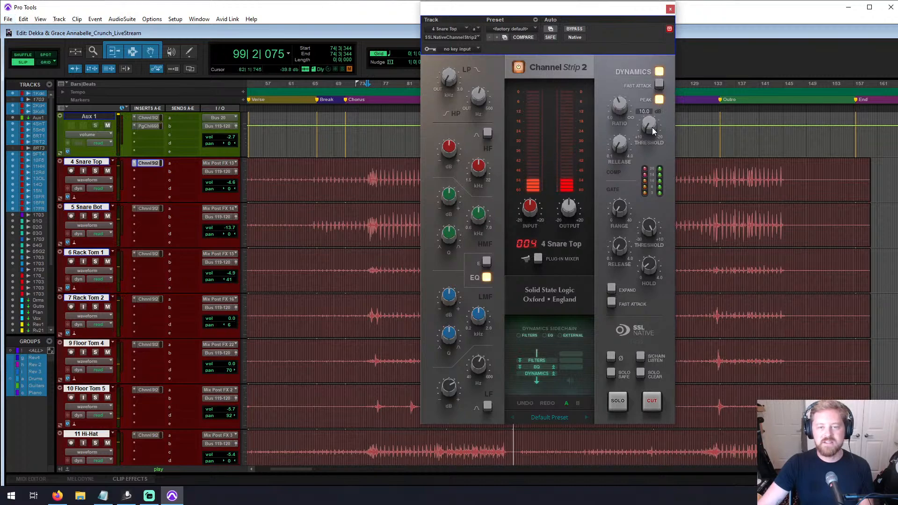
click(669, 9)
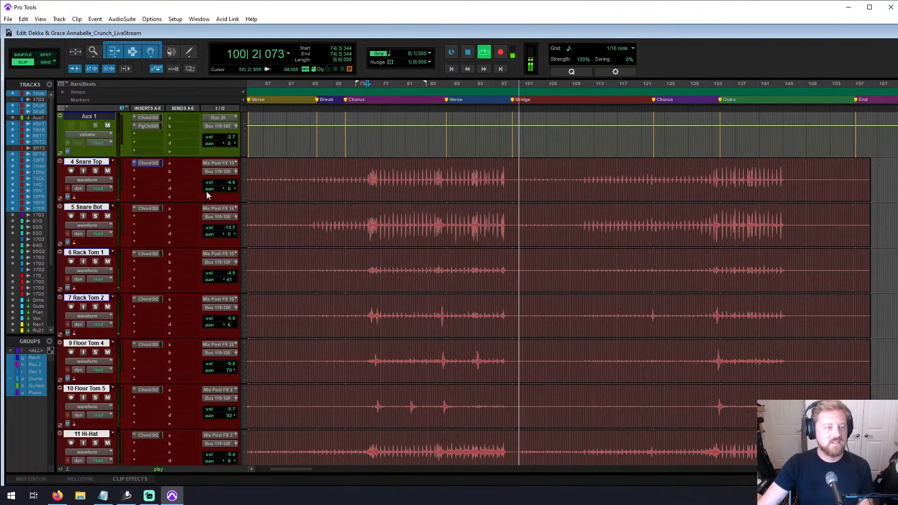
Step: Insert the mono CLA-76 compressor in Snare Top's second insert slot and stop playback
click(144, 172)
mouse_move(178, 197)
mouse_move(273, 100)
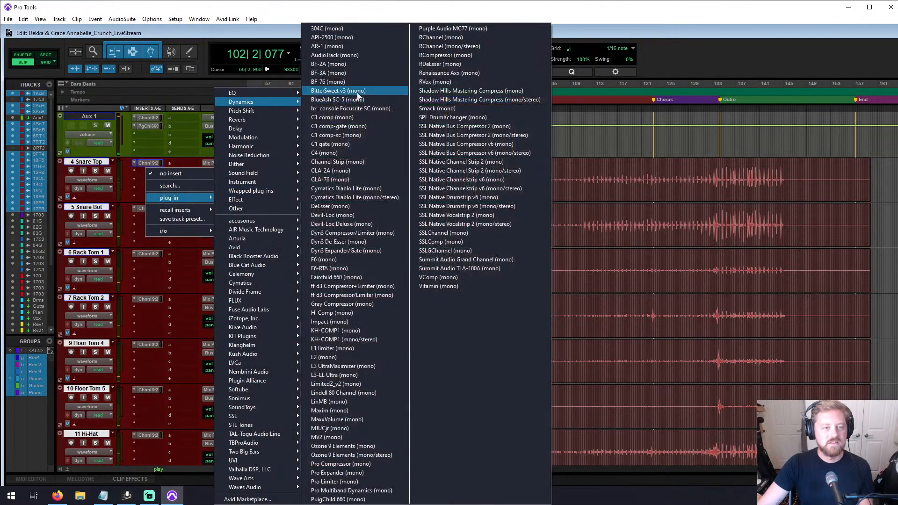
click(379, 178)
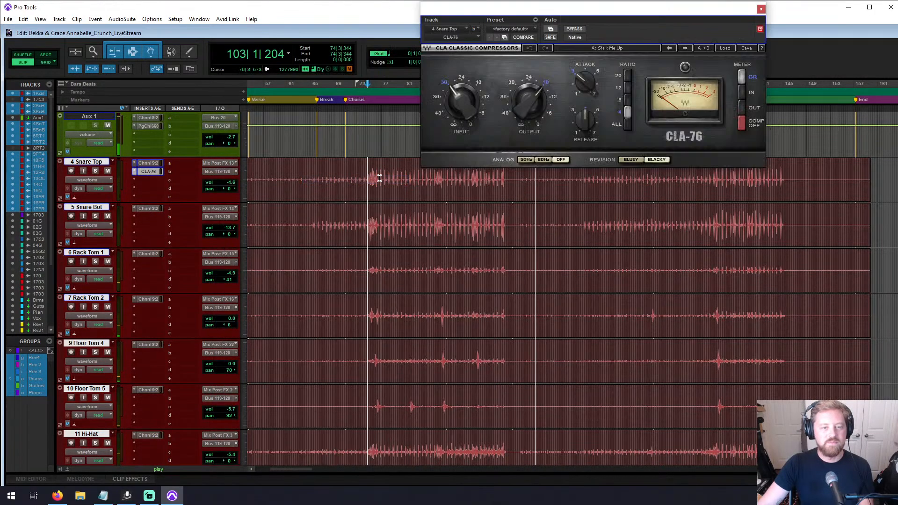
key(space)
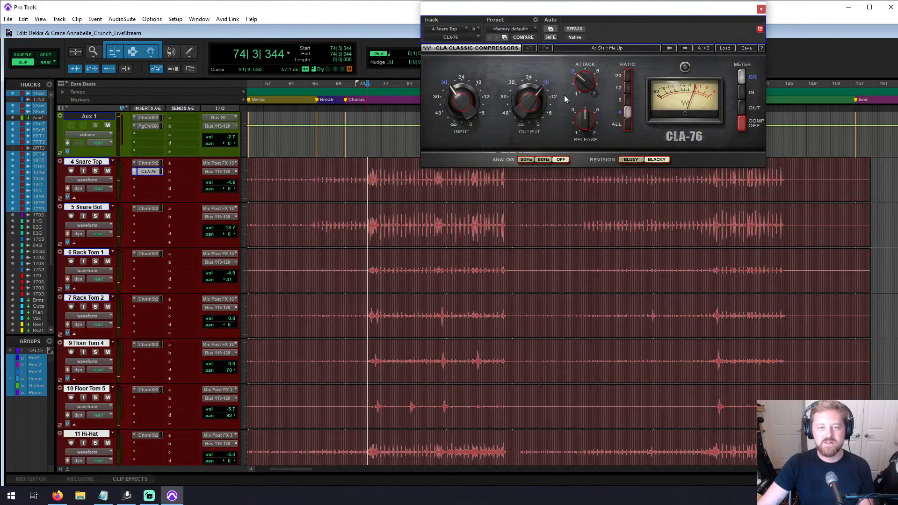
Step: Adjust the CLA-76 attack on Snare Top, set its release to 7.00, and play from bar 74 with only Snare Top soloed
drag(585, 82, 584, 99)
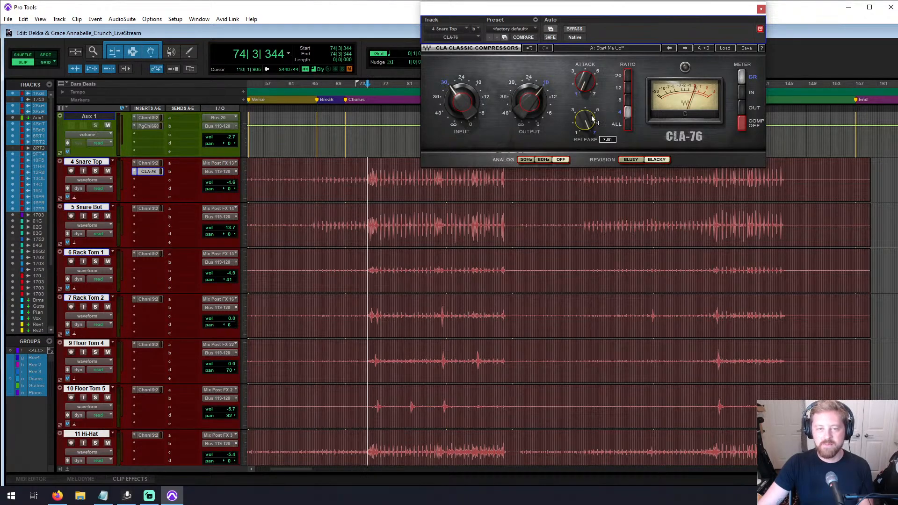
key(space)
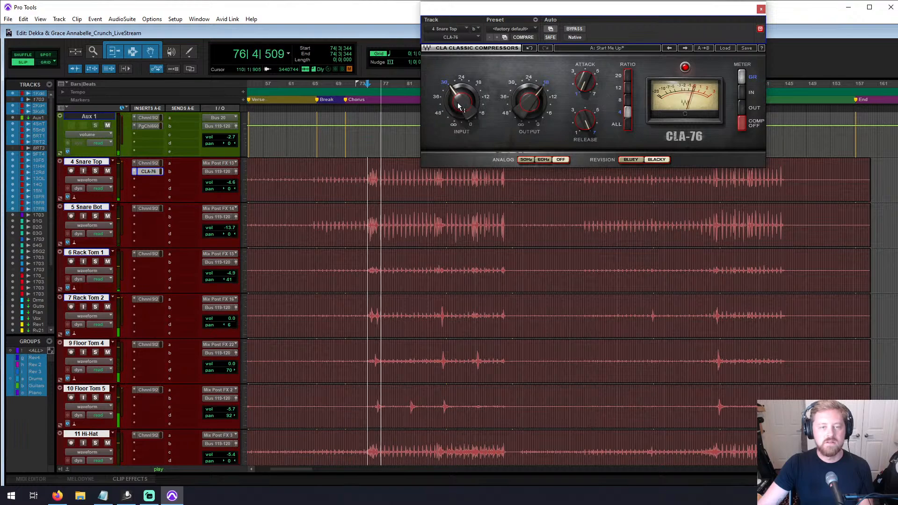
click(95, 171)
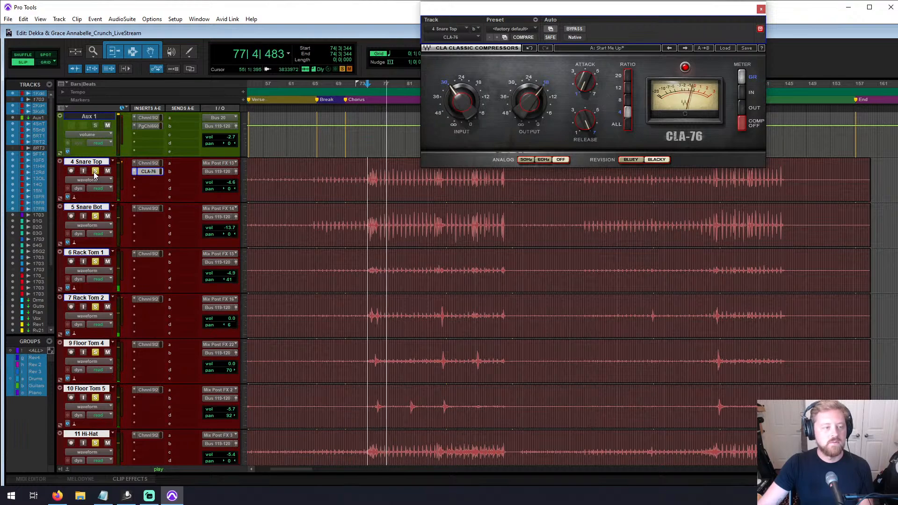
click(95, 171)
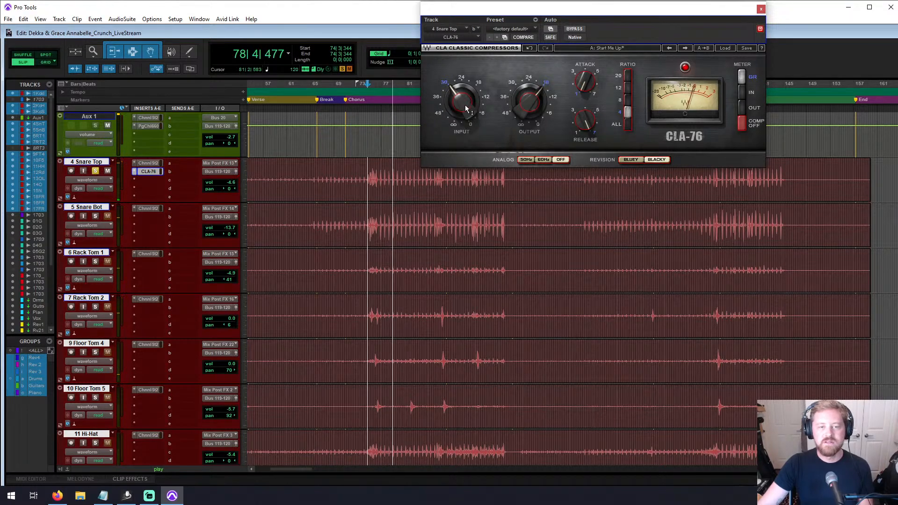
Step: Try a much higher input and an output of -32.3 on Snare Top's CLA-76, and reset both to their defaults
drag(462, 102, 462, 77)
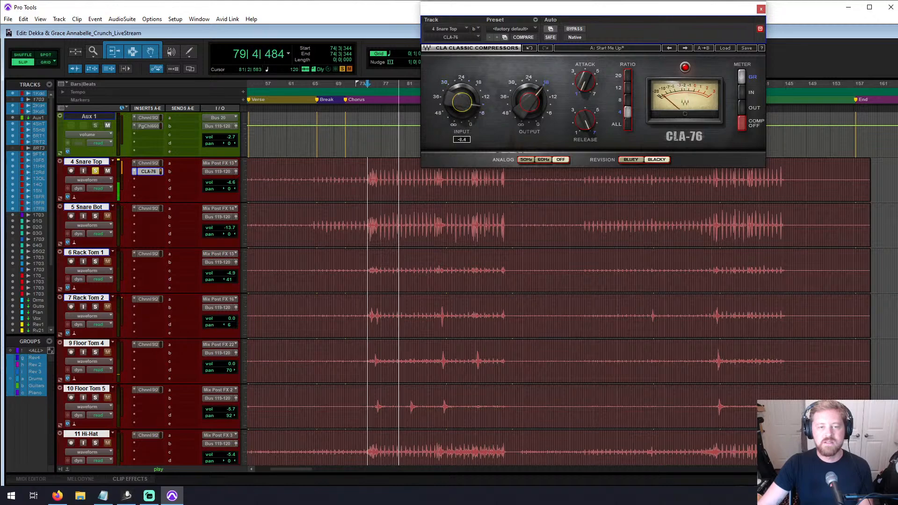
drag(517, 107, 517, 119)
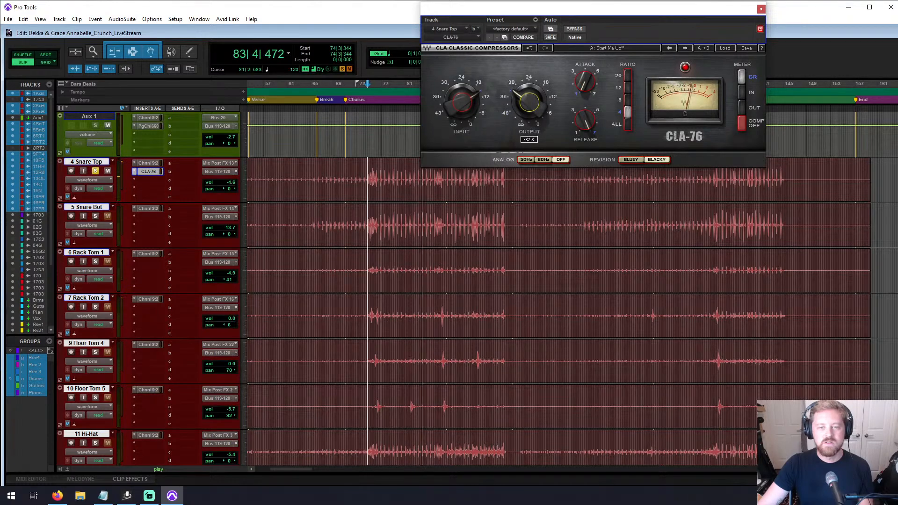
alt+click(521, 112)
alt+click(453, 102)
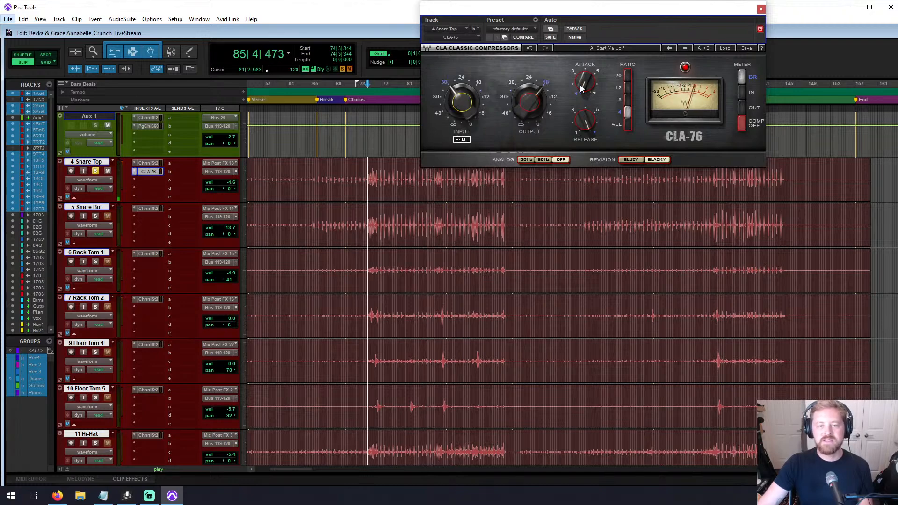
Step: Switch Snare Top's CLA-76 to the Bluey revision, lower its input to about -36 and adjust its output
click(630, 160)
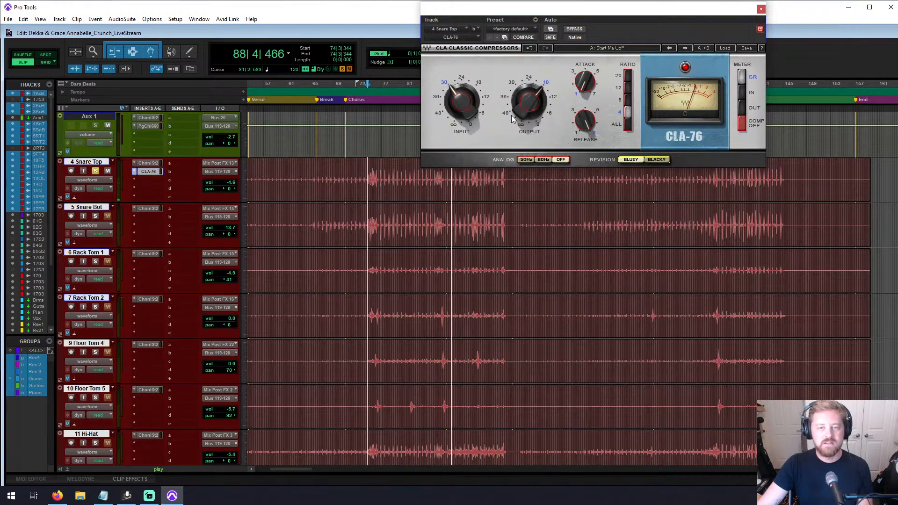
mouse_move(457, 105)
drag(457, 105, 457, 121)
drag(536, 96, 530, 107)
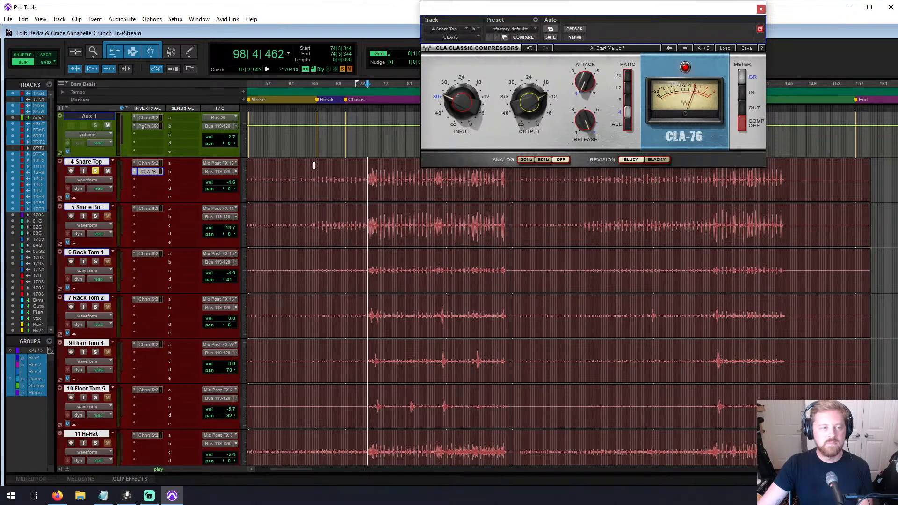
Step: Solo the drum tracks again, replay from bar 74, and copy Snare Top's CLA-76 to Snare Bottom's second insert slot
click(95, 216)
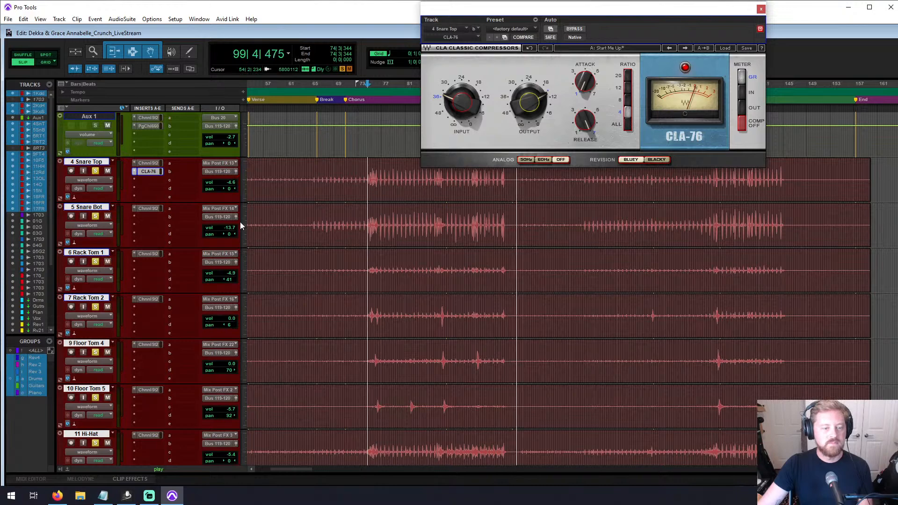
key(space)
key(space)
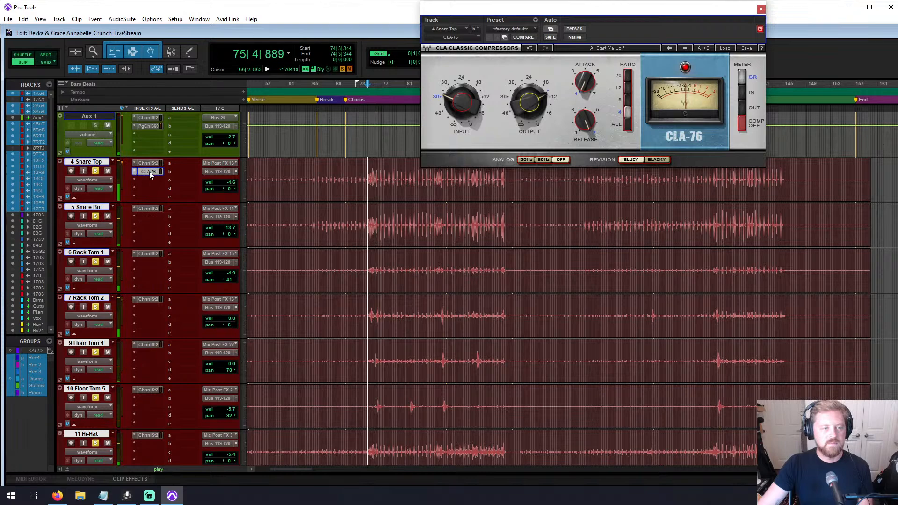
drag(150, 170, 148, 218)
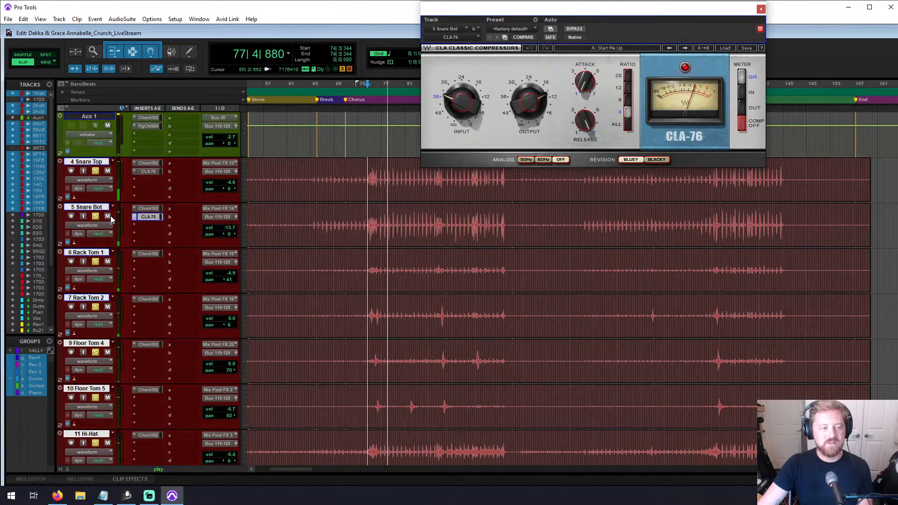
Step: Mute Snare Top and set Snare Bottom's CLA-76 input to -31.8 and output to -16.8, adjusting its release
click(107, 170)
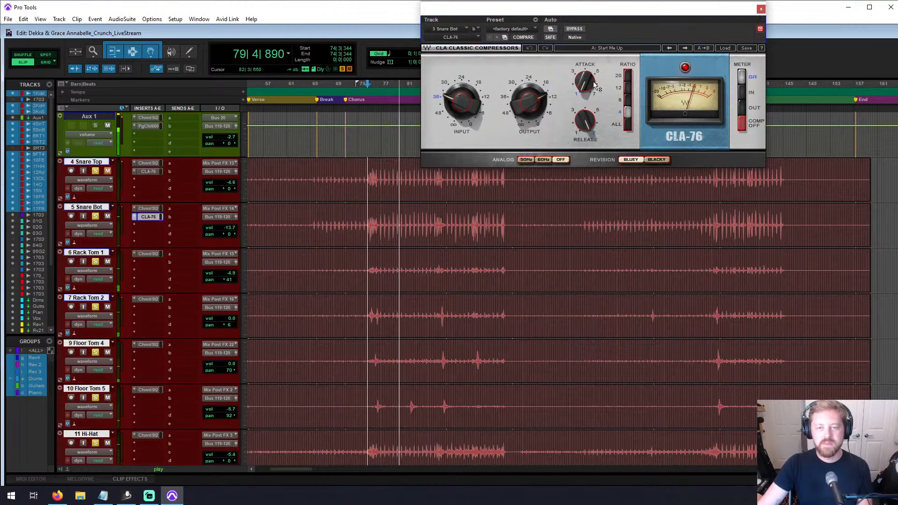
drag(460, 100, 460, 90)
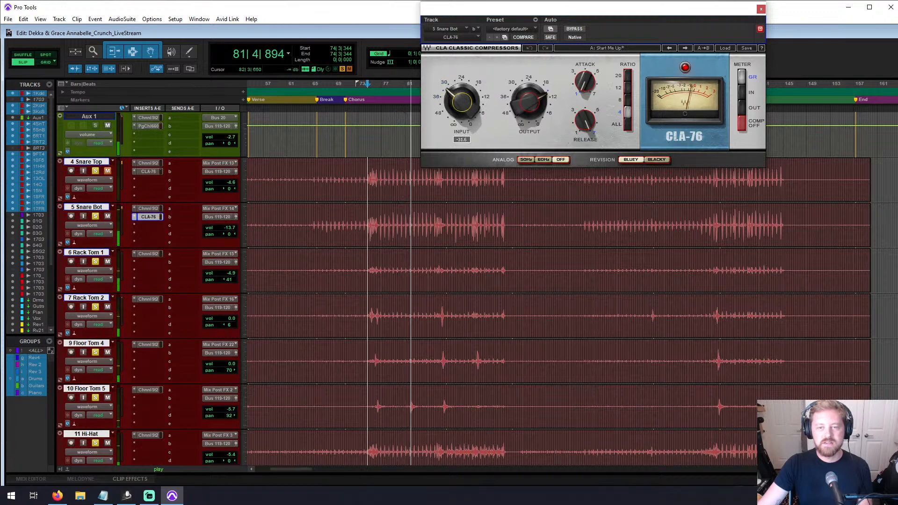
drag(511, 109, 511, 101)
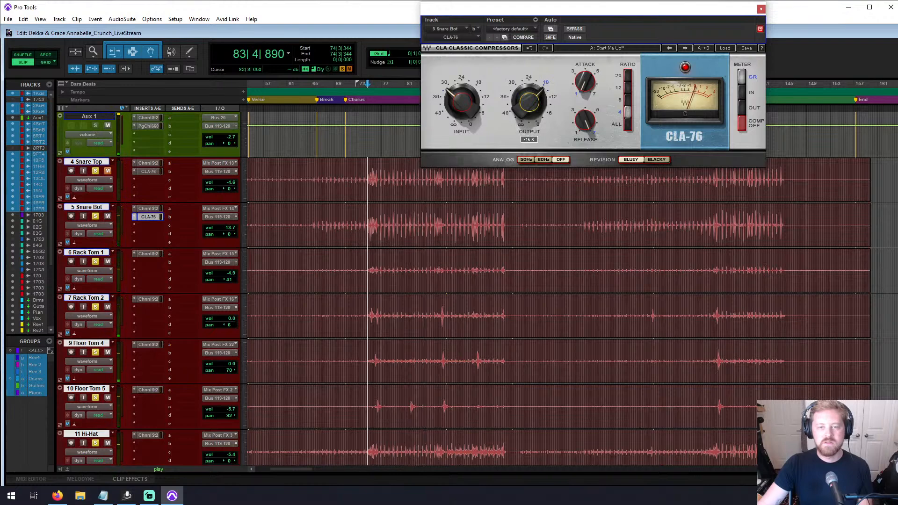
drag(585, 121, 583, 117)
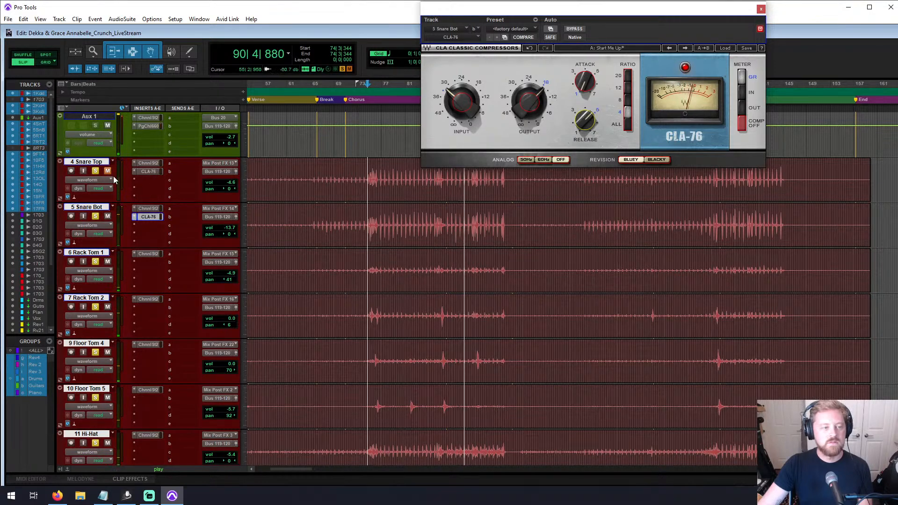
Step: Open Snare Top's CLA-76, set its release to about 5.5, and stop playback
click(148, 171)
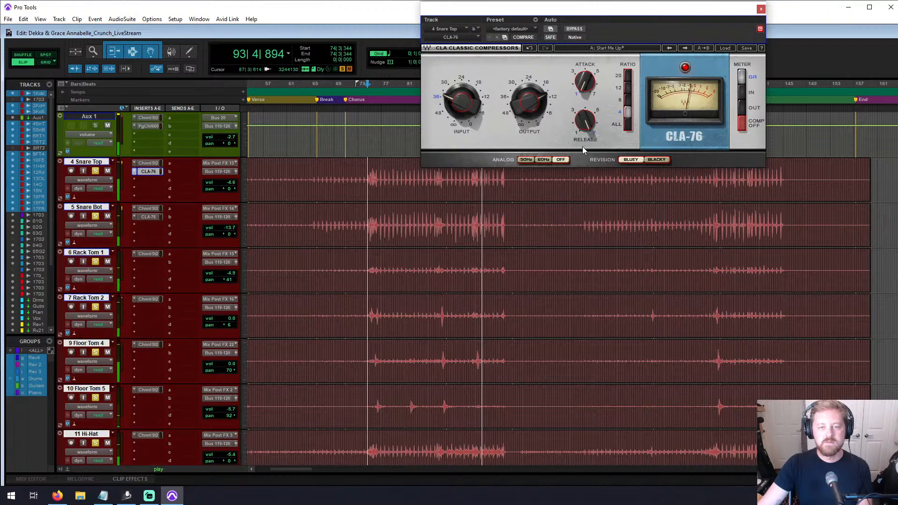
drag(587, 121, 588, 131)
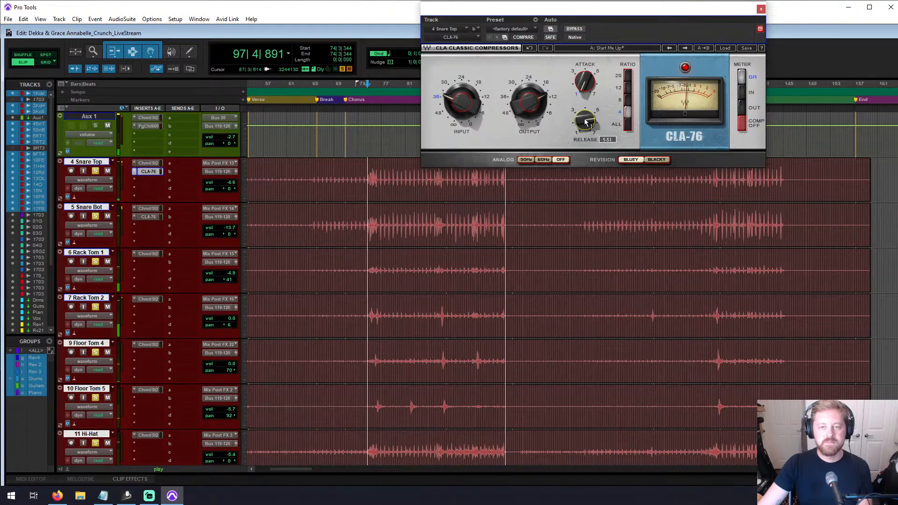
key(space)
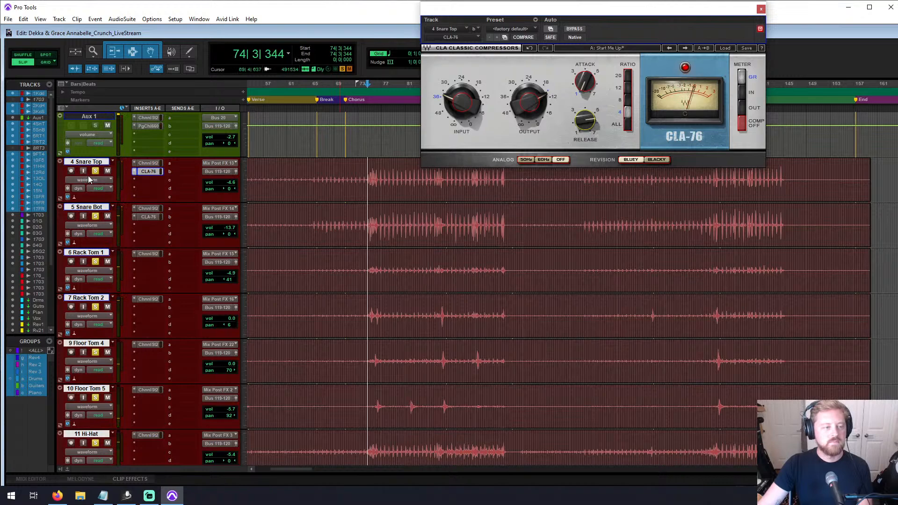
Step: Unsolo the drum tracks, play the full mix from bar 74, and close the CLA-76 plug-in
click(96, 172)
key(space)
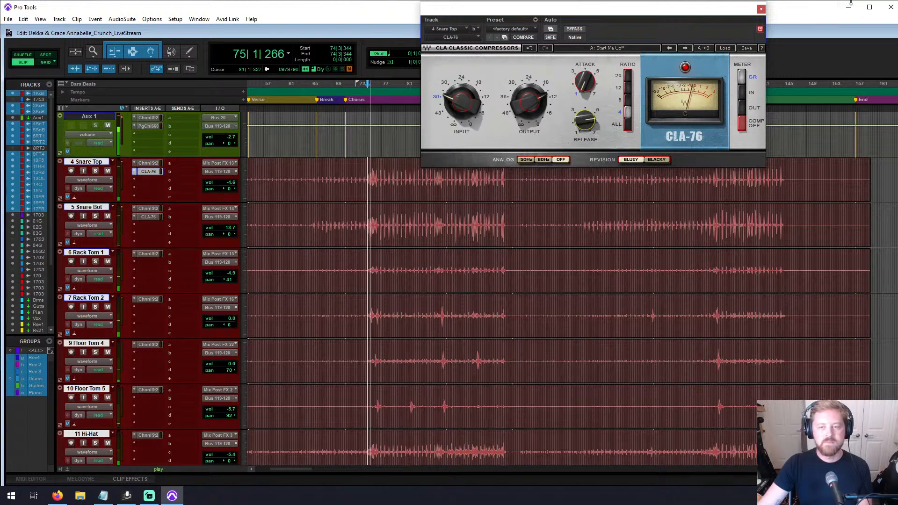
click(760, 9)
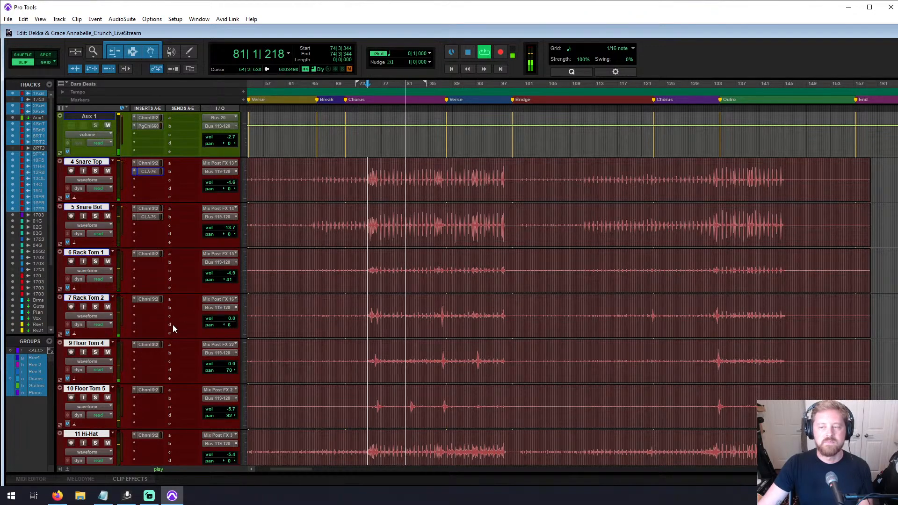
Step: Look over the toms, room mics, guitars, vocals and submix buses during full-mix playback, and stop playback
scroll(173, 324, down, 5)
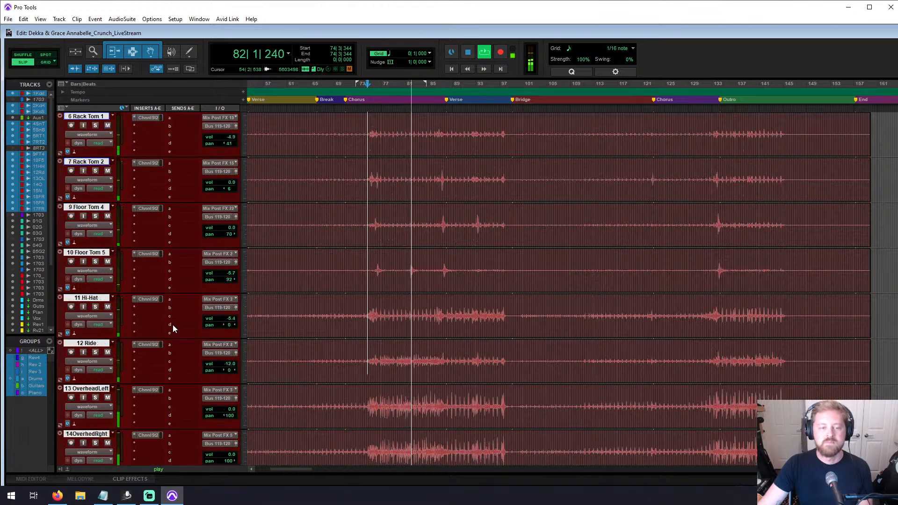
scroll(176, 324, down, 7)
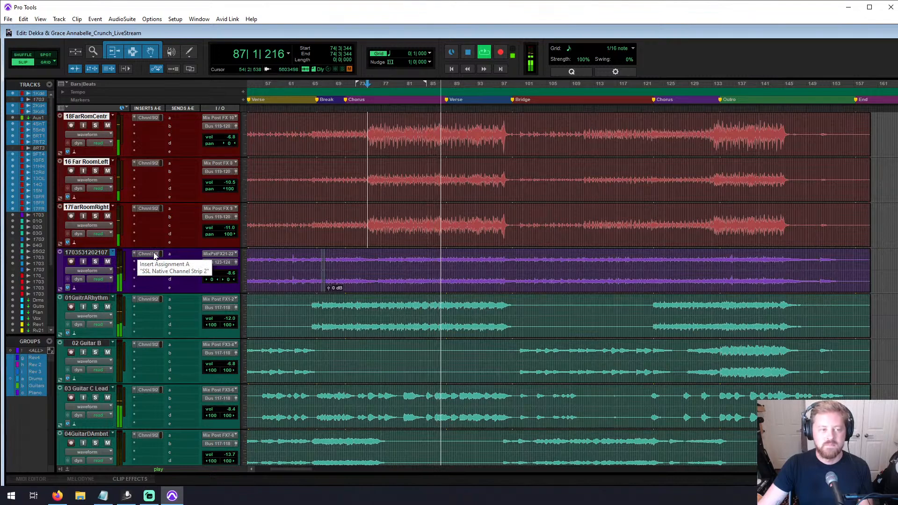
scroll(154, 255, down, 4)
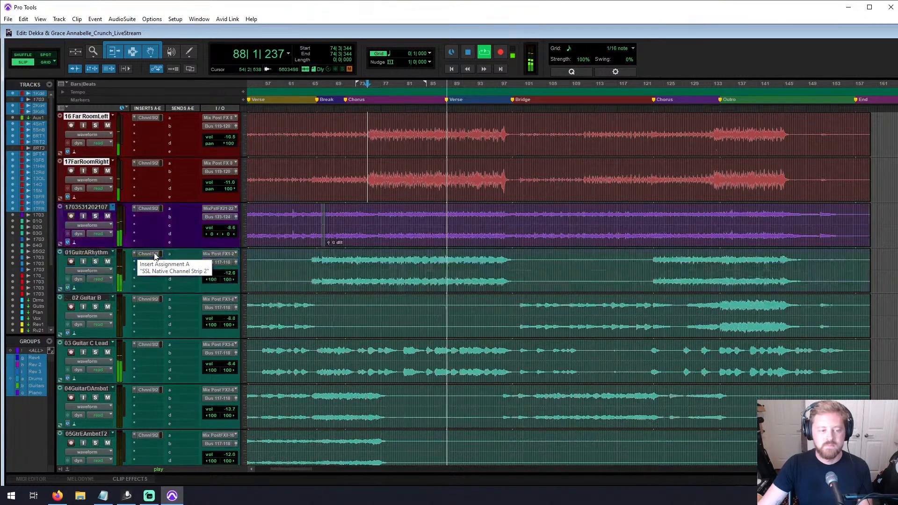
scroll(157, 256, down, 10)
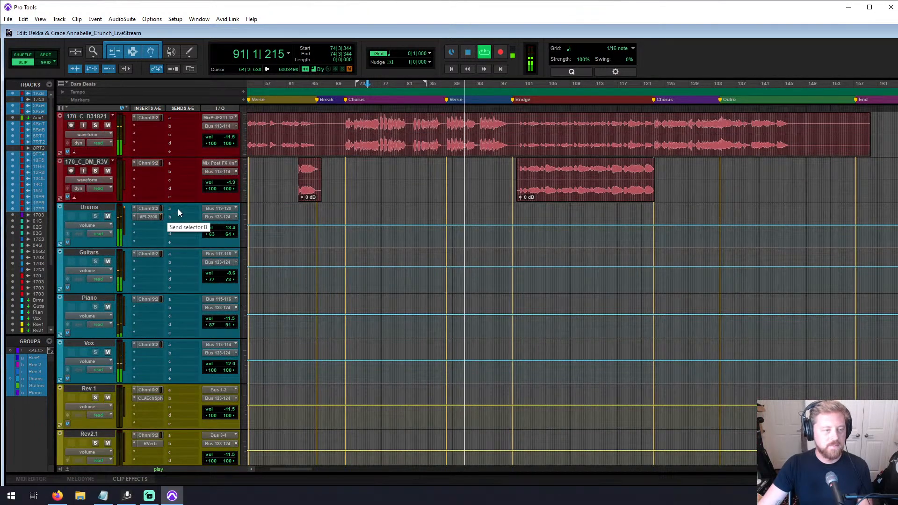
scroll(178, 209, up, 1)
scroll(178, 209, up, 10)
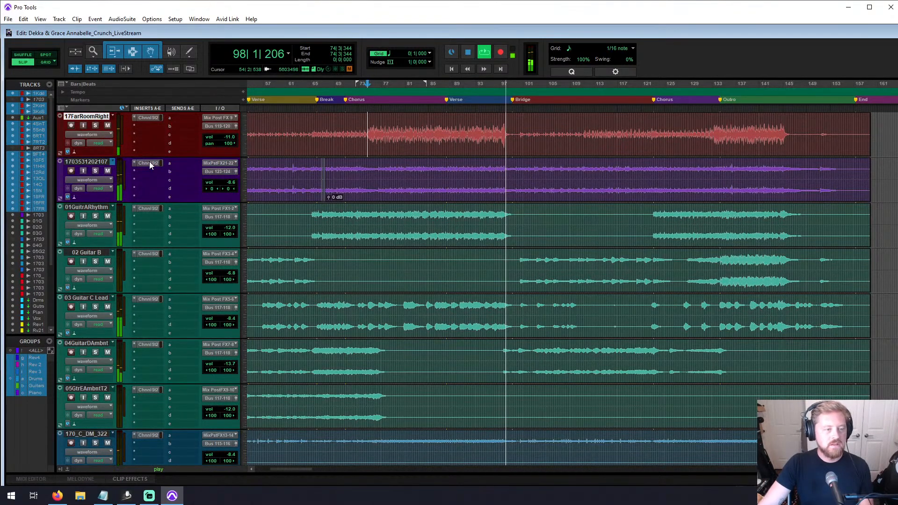
key(space)
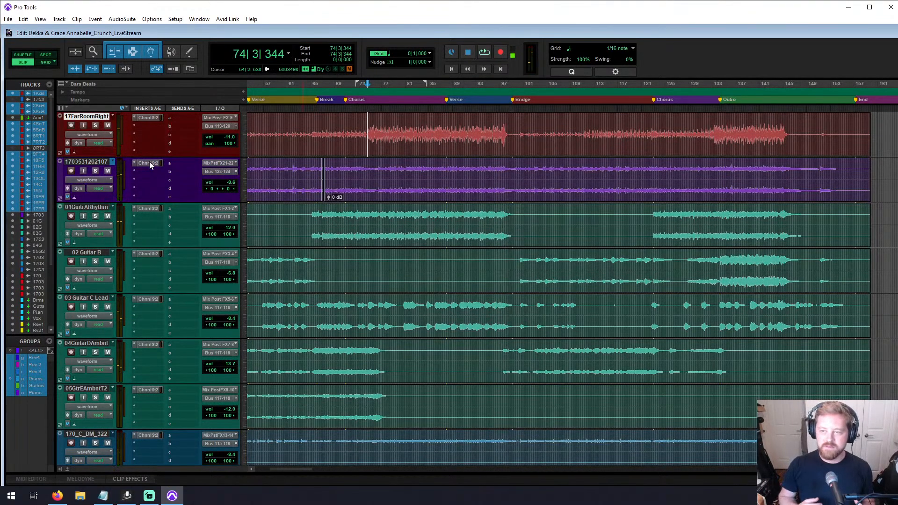
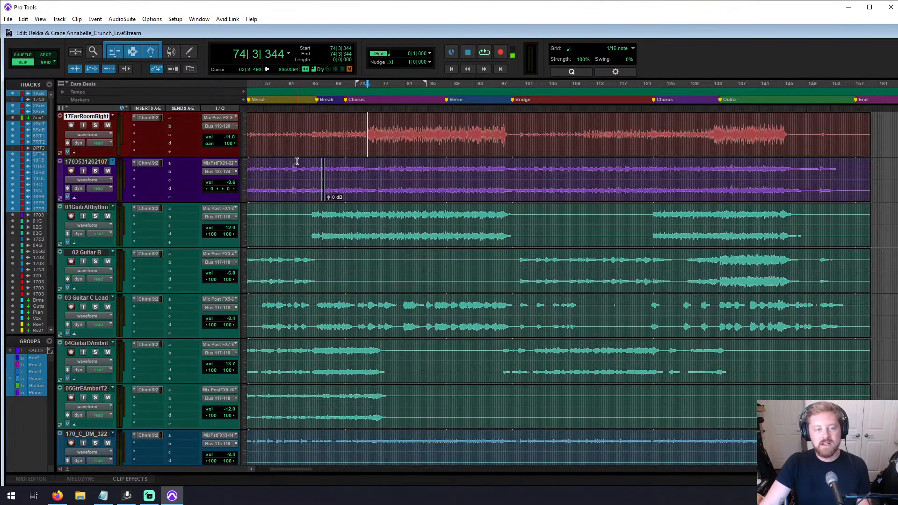
Step: Play the song from bar 2 in the intro and solo the purple track below 17FarRoomRight
scroll(305, 171, left, 5)
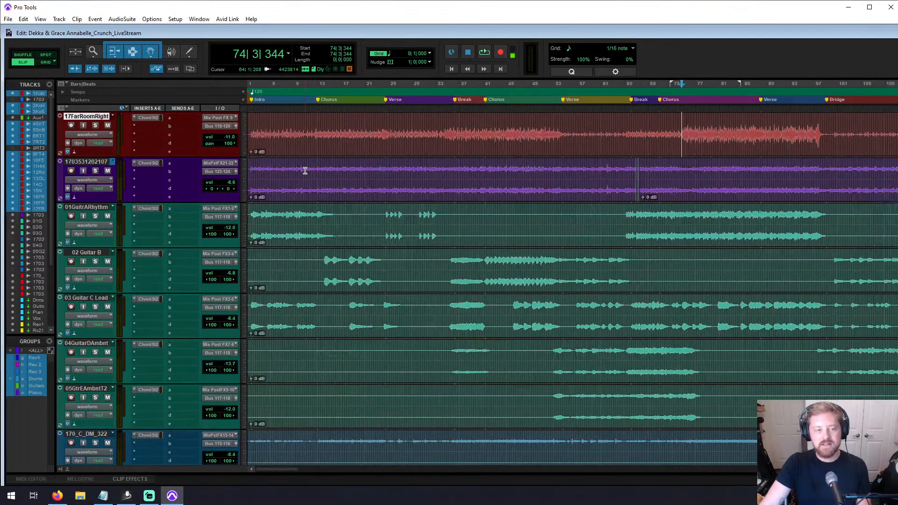
click(255, 172)
key(space)
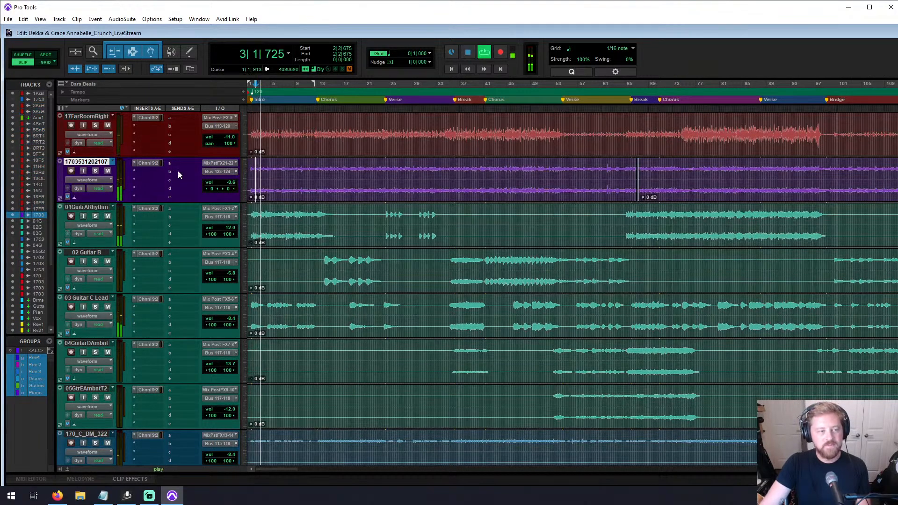
click(95, 170)
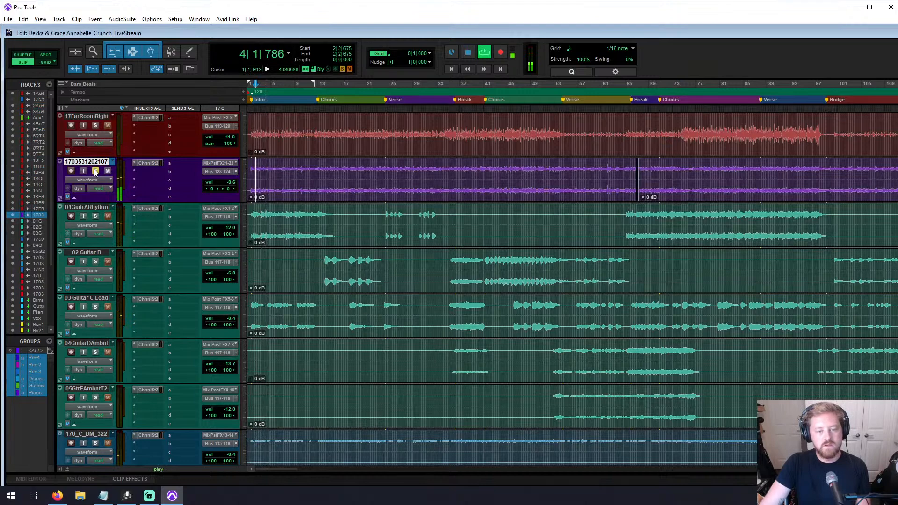
Step: Open the soloed purple track's Channel Strip 2 and adjust the high-pass filter and low-mid EQ gain during playback
click(148, 163)
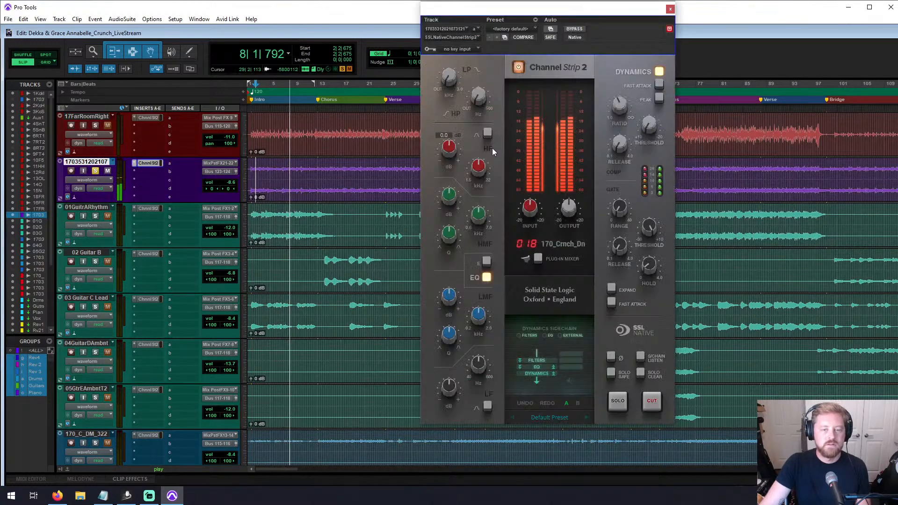
drag(477, 70, 466, 3)
drag(478, 93, 481, 117)
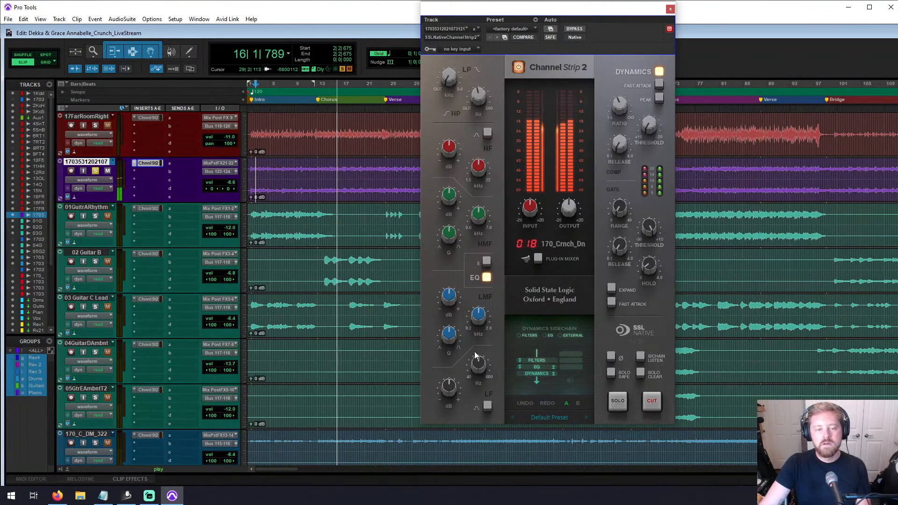
mouse_move(447, 391)
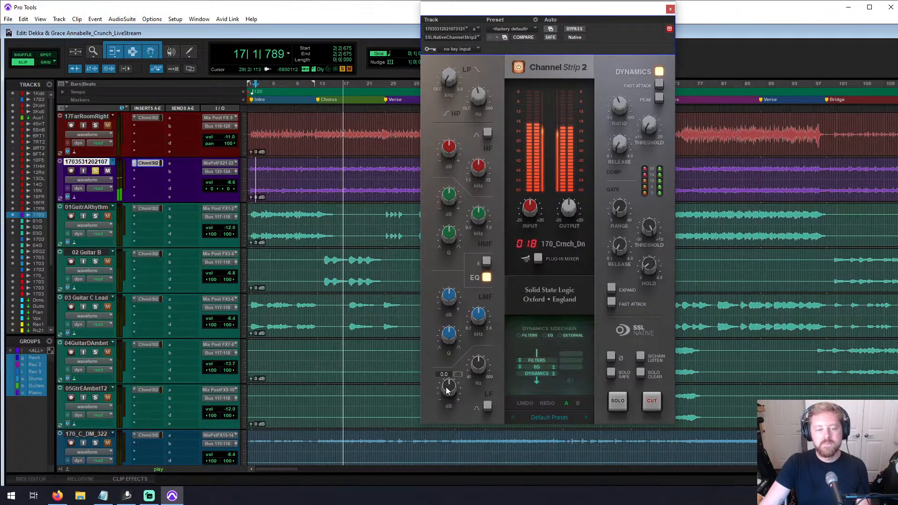
mouse_move(470, 321)
mouse_move(448, 297)
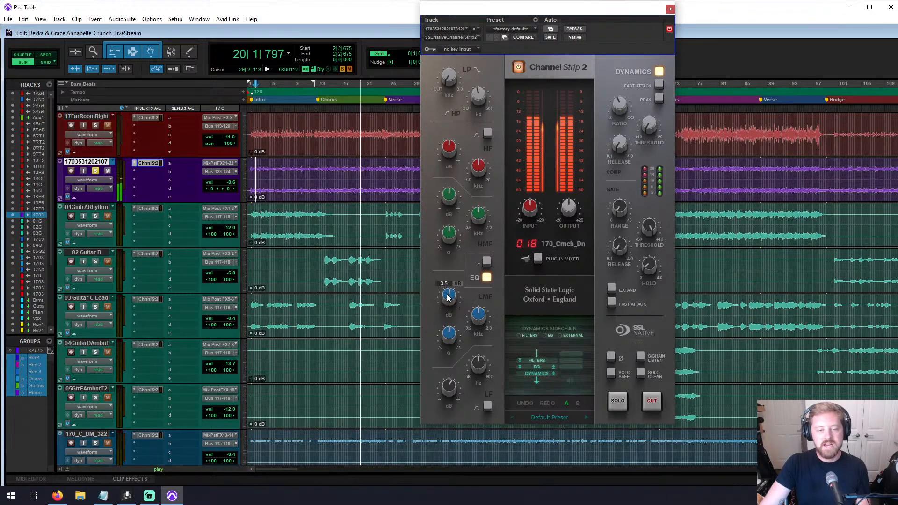
drag(447, 297, 448, 293)
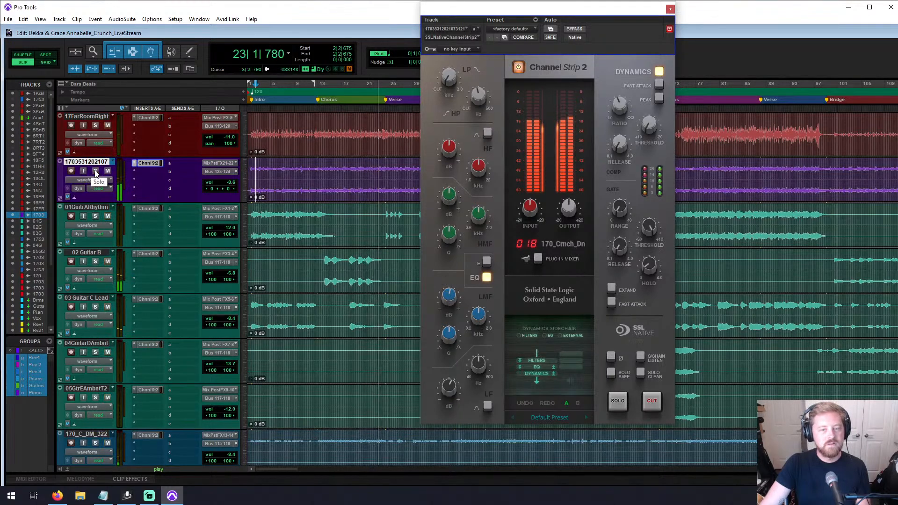
Step: Unsolo the purple track, insert a stereo Summit Audio TLA-100A after its Channel Strip 2, and stop playback
click(144, 171)
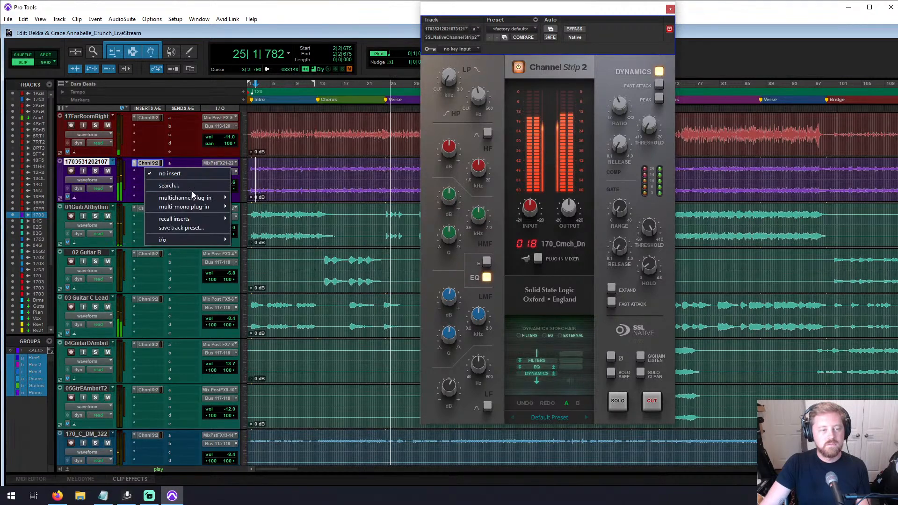
mouse_move(201, 198)
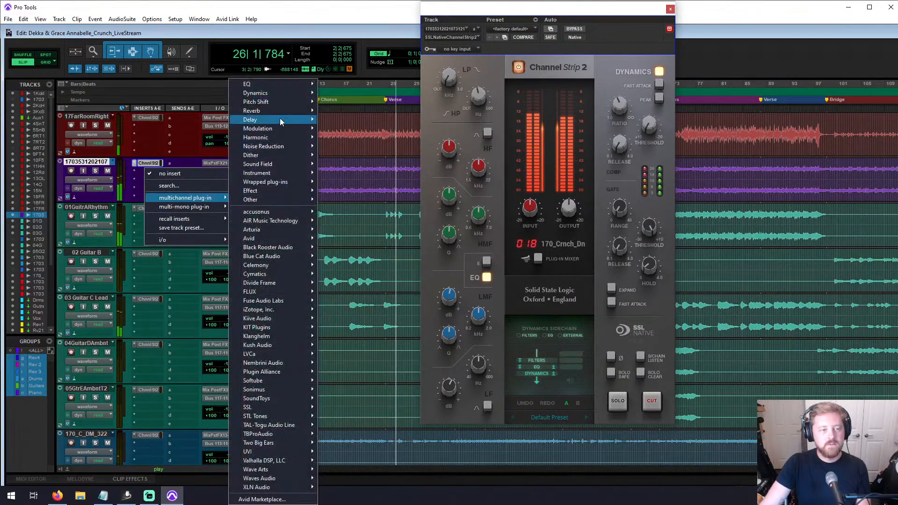
mouse_move(293, 96)
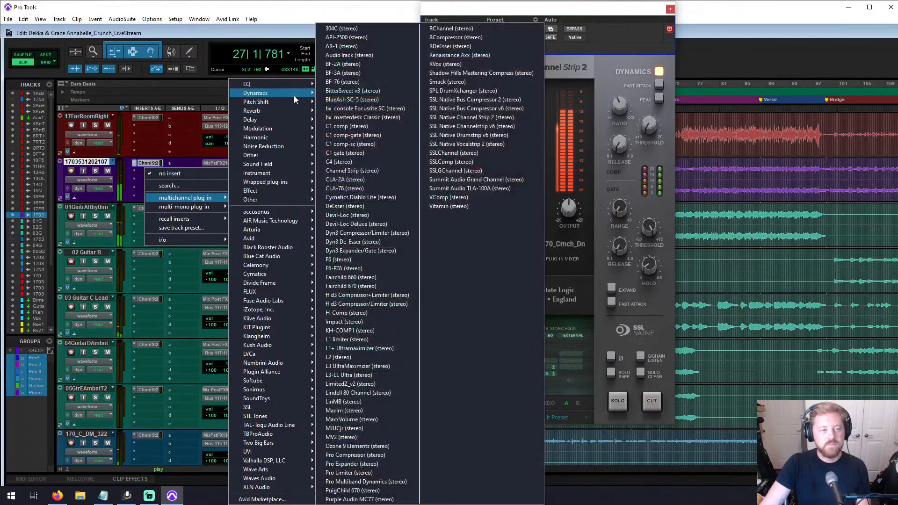
click(507, 188)
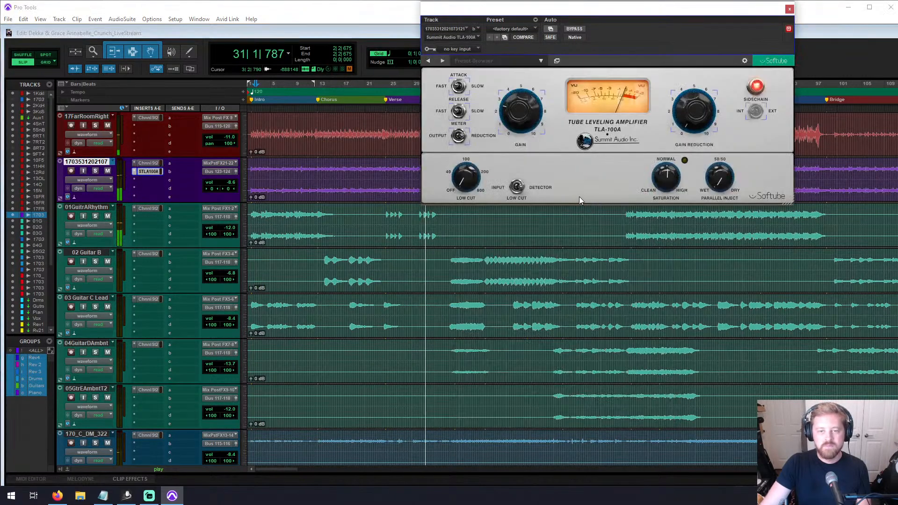
drag(617, 12, 579, 77)
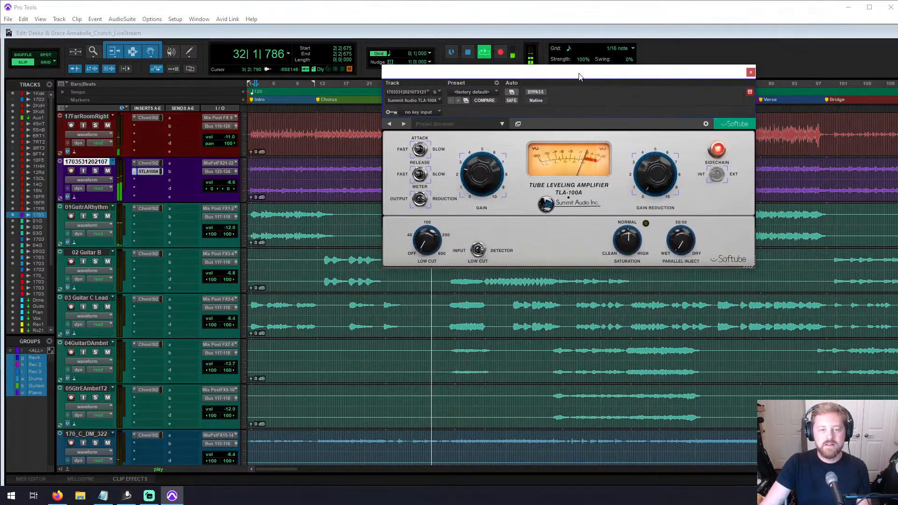
key(space)
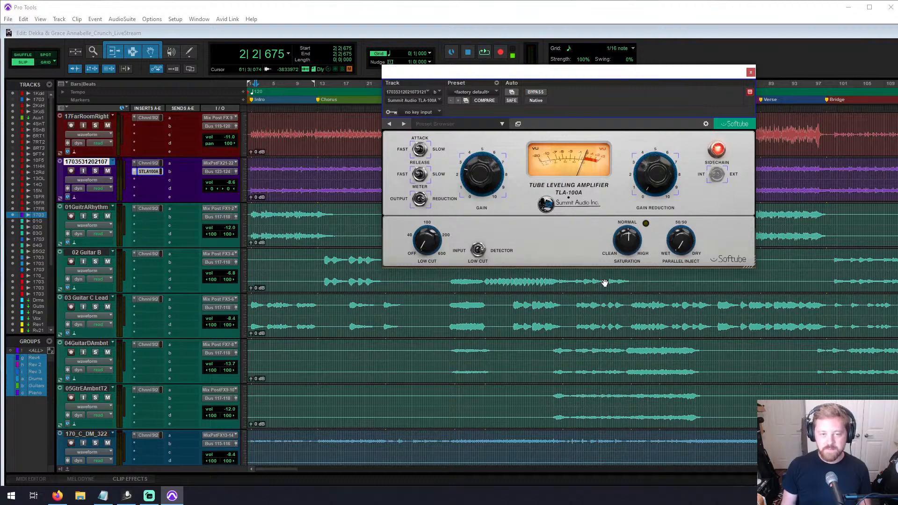
Step: Play from bar 2 and set the TLA-100A's gain reduction to 3.1, gain to about 4.8 dB and attack to Slow
mouse_move(513, 195)
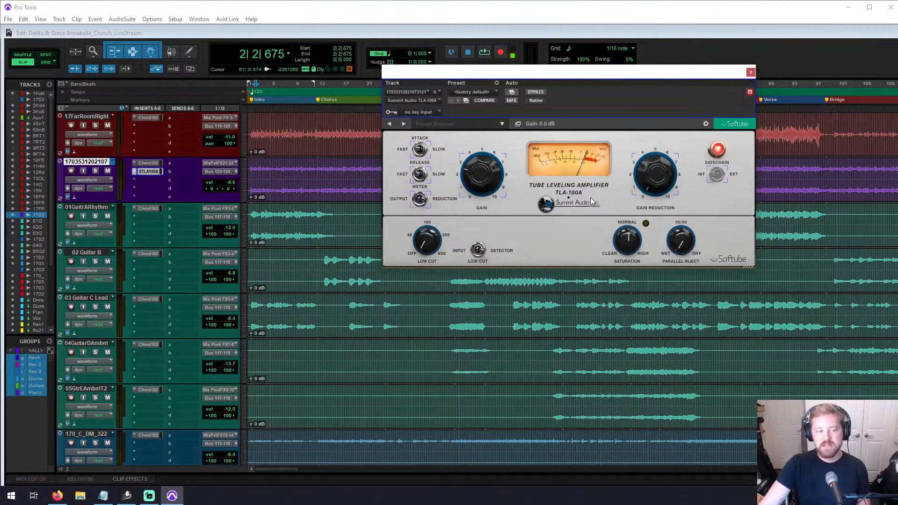
mouse_move(416, 166)
mouse_move(482, 211)
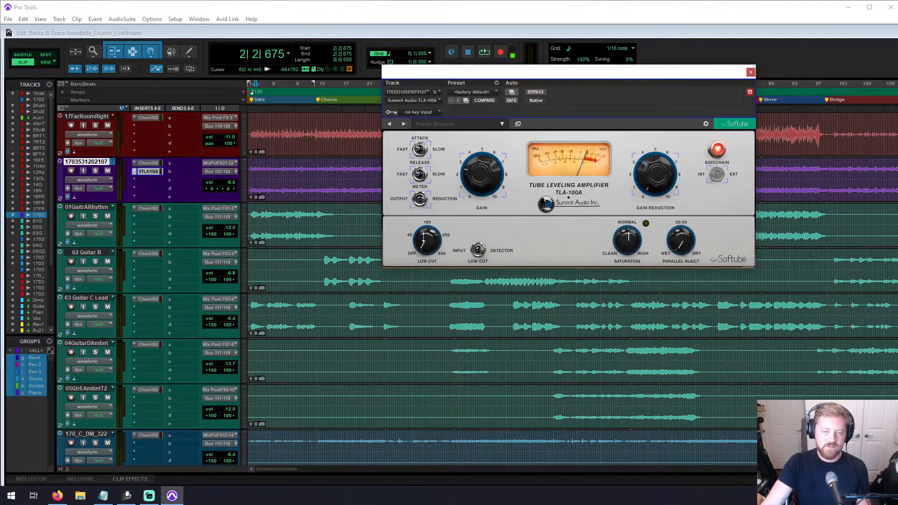
key(space)
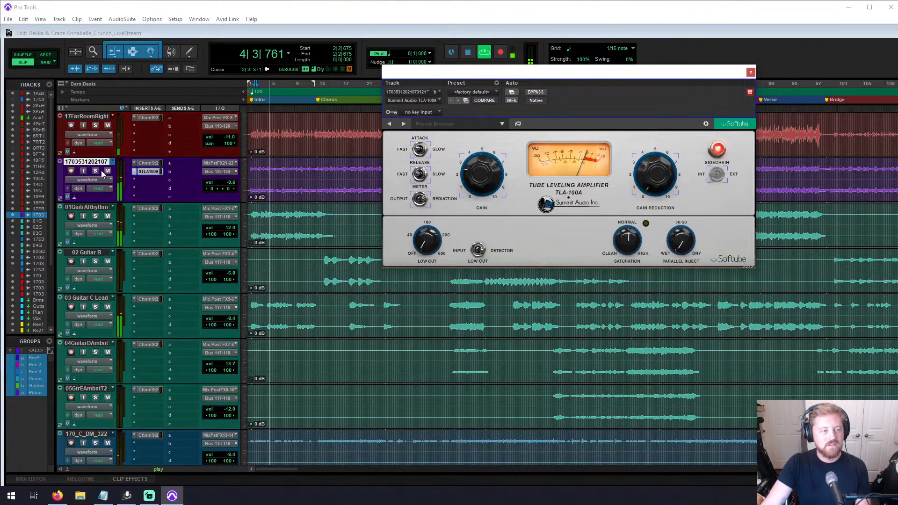
drag(664, 179, 659, 155)
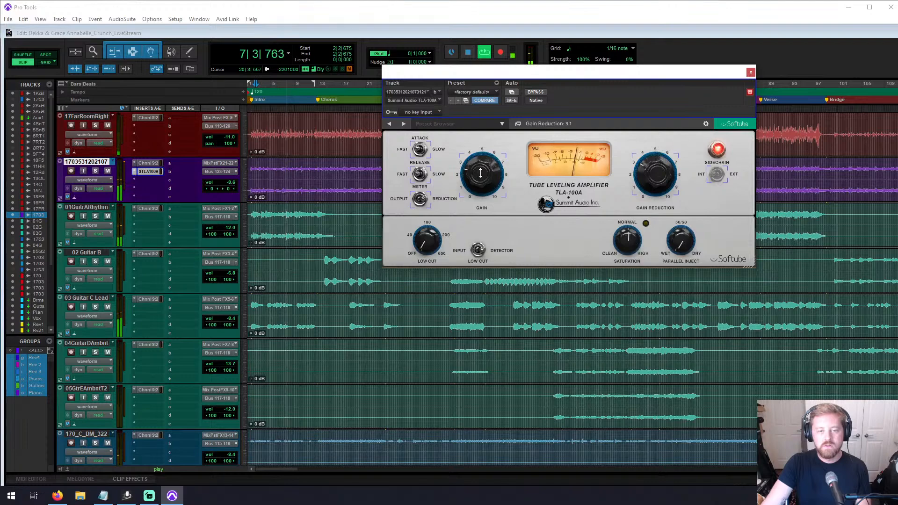
drag(481, 170, 481, 176)
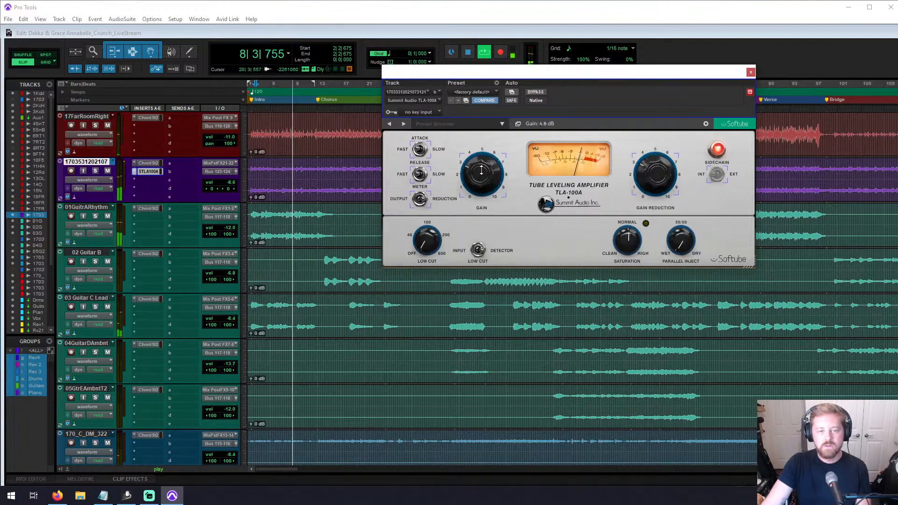
click(441, 151)
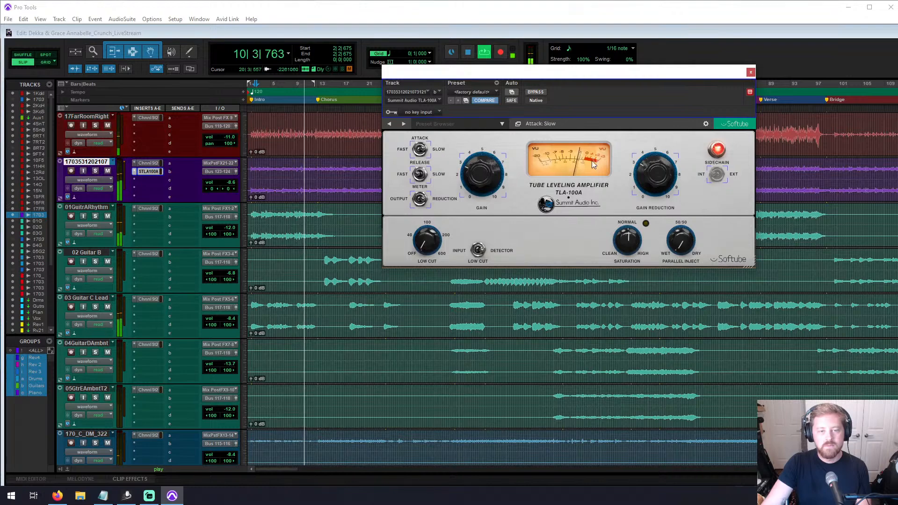
Step: Set the TLA-100A's release to Fast, gain reduction to 4.5 and saturation to 4.4, moving its window off the markers
click(651, 170)
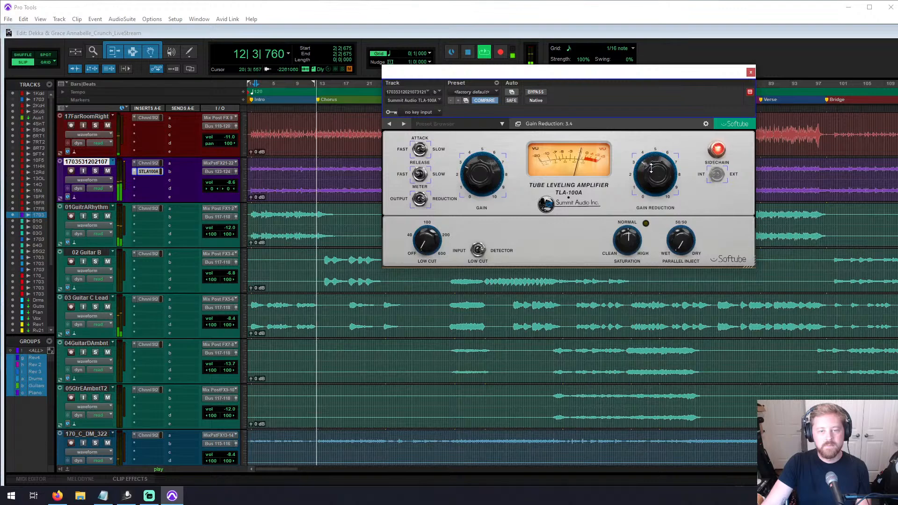
drag(650, 168, 652, 163)
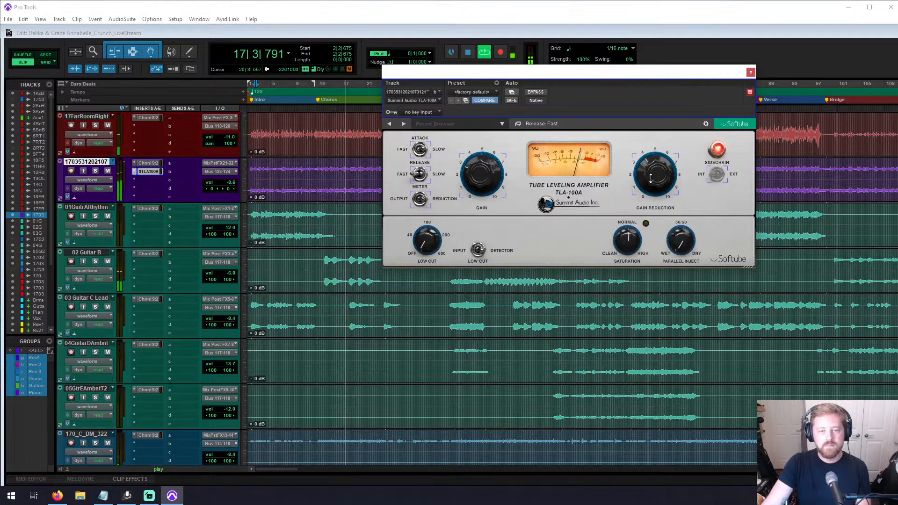
drag(656, 177, 657, 172)
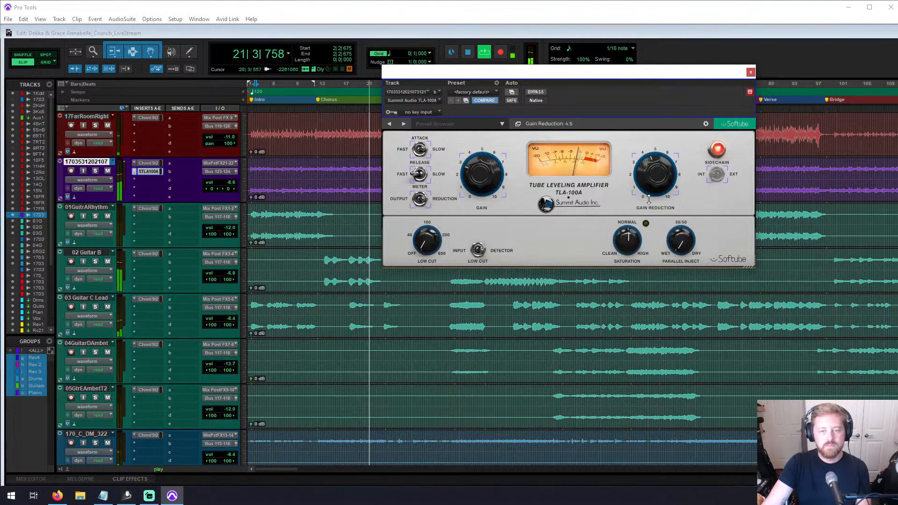
drag(622, 238, 626, 194)
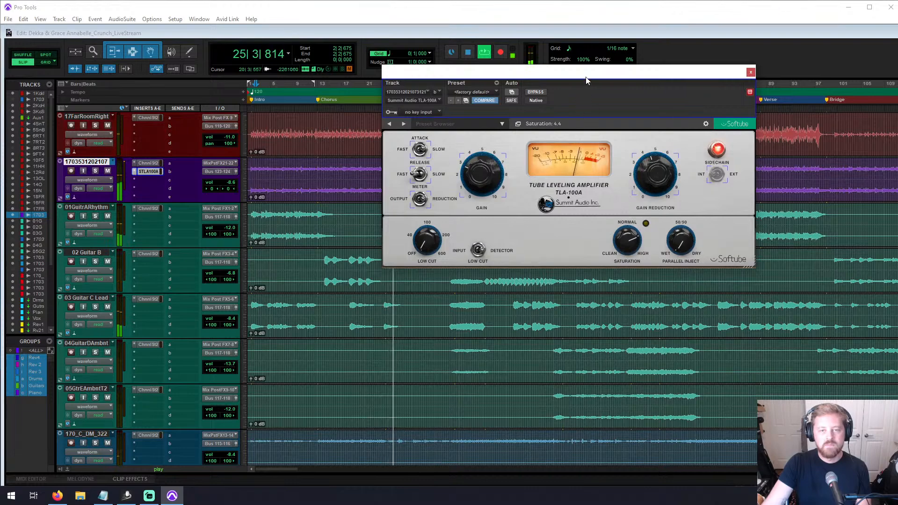
drag(588, 73, 723, 63)
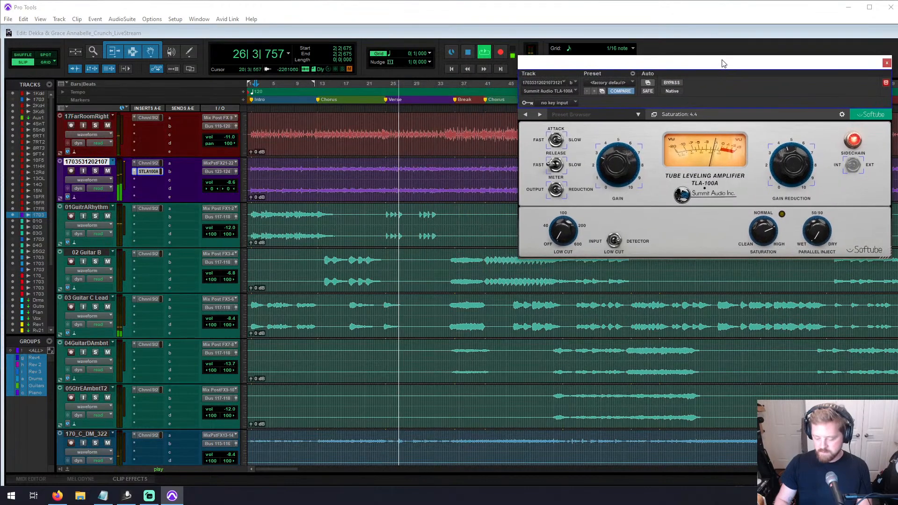
Step: Jump playback to the Chorus marker at bar 41, fine-tune the TLA-100A's gain reduction, raise its gain, and close it
click(713, 31)
key(KP_Decimal)
key(KP_5)
key(KP_Decimal)
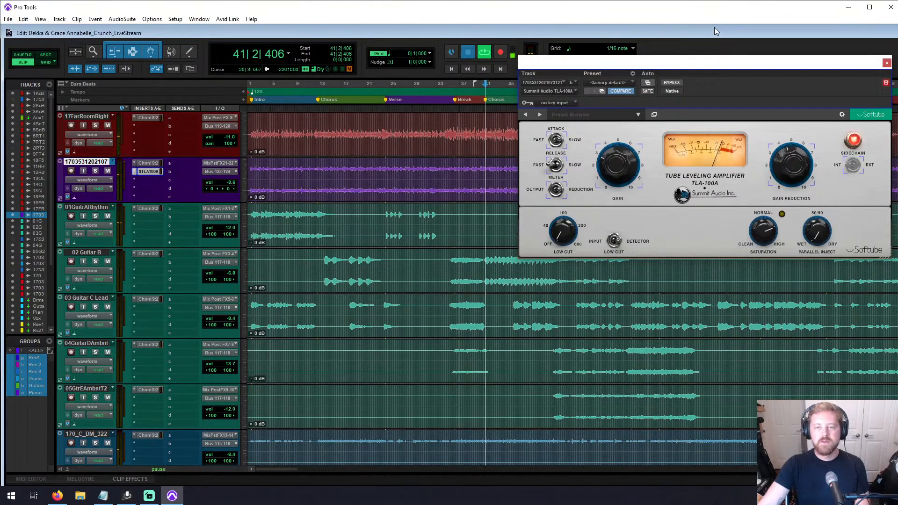
mouse_move(787, 174)
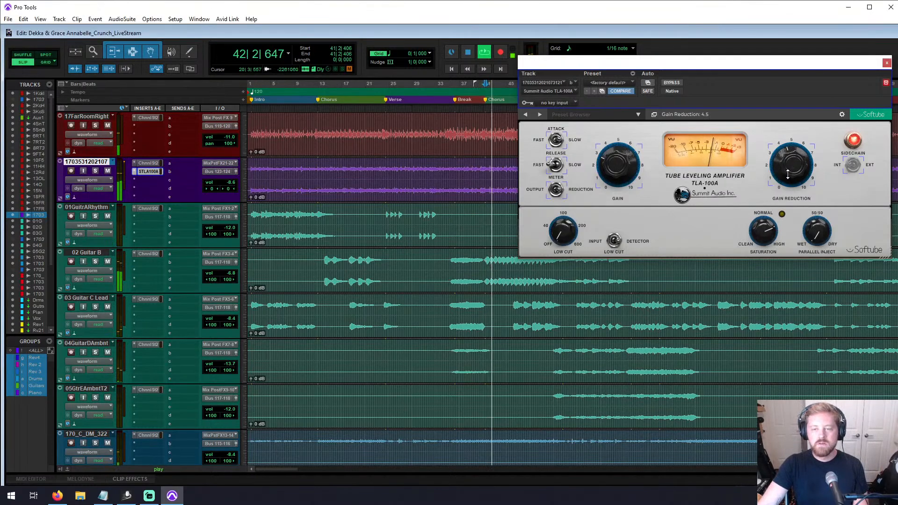
drag(788, 174, 787, 170)
mouse_move(608, 158)
drag(609, 158, 609, 150)
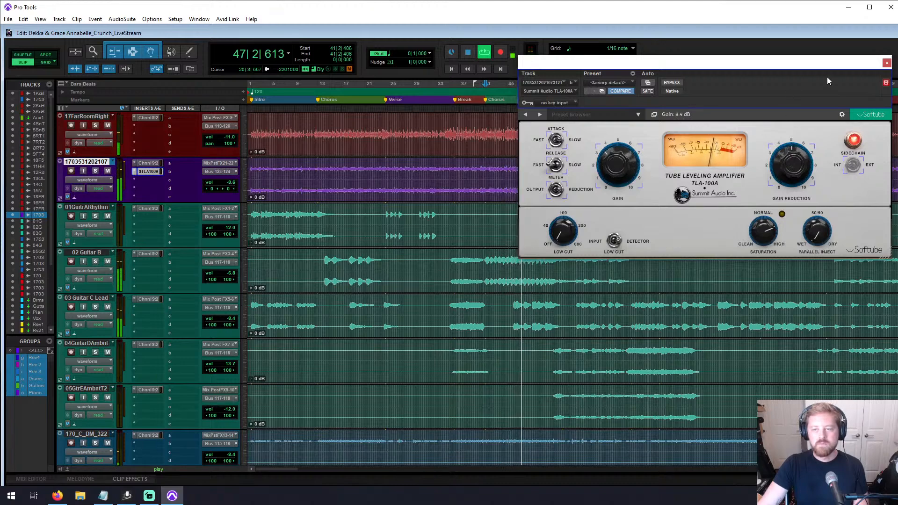
click(887, 62)
Step: Stop playback and audition the full mix from the start of the Bridge at bar 99
scroll(547, 211, right, 5)
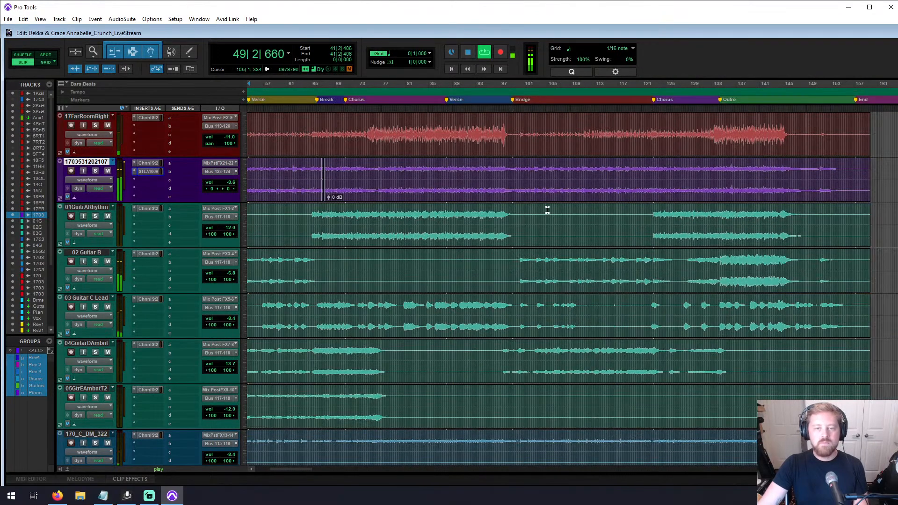
key(space)
click(513, 164)
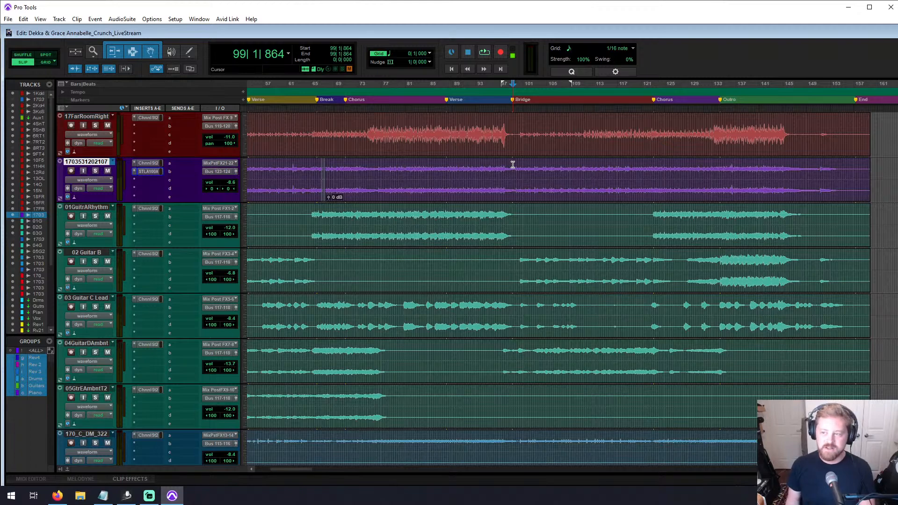
key(space)
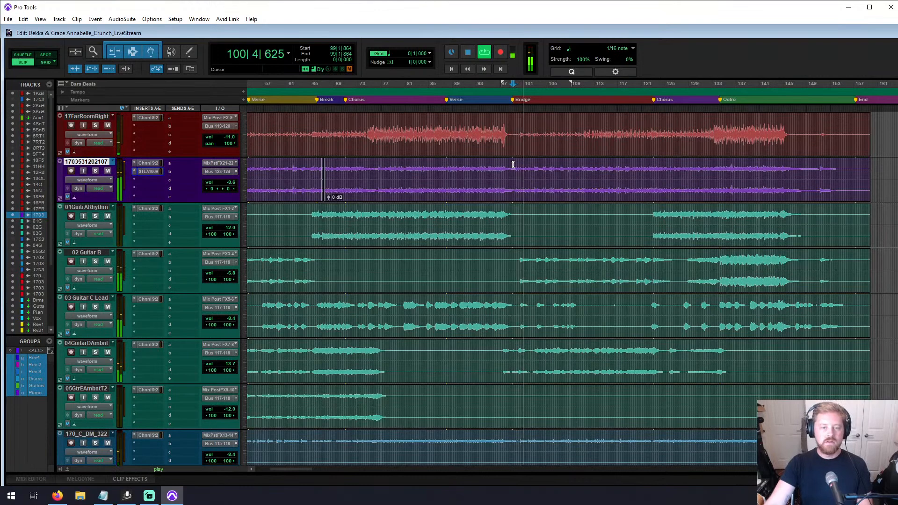
key(space)
Step: Play the mix from bar 96 and lower the purple track's volume to -10.6 dB
click(500, 167)
click(495, 166)
key(space)
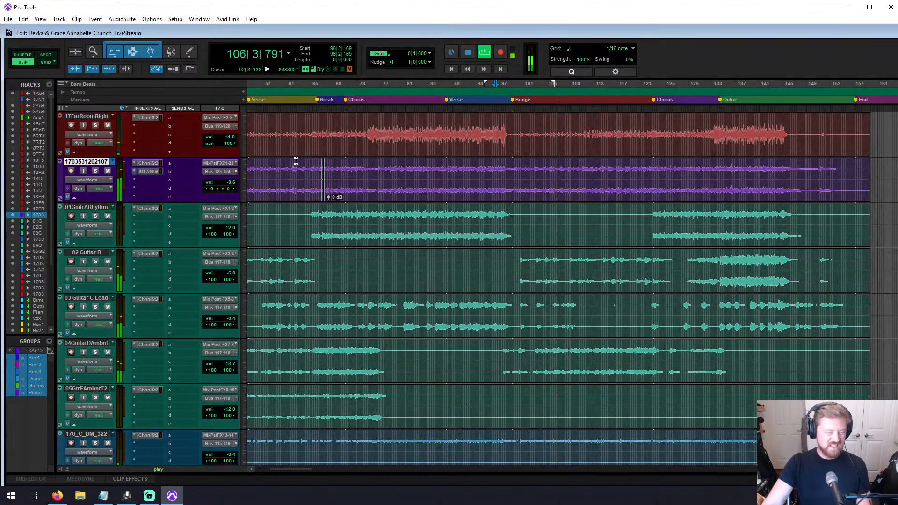
click(225, 184)
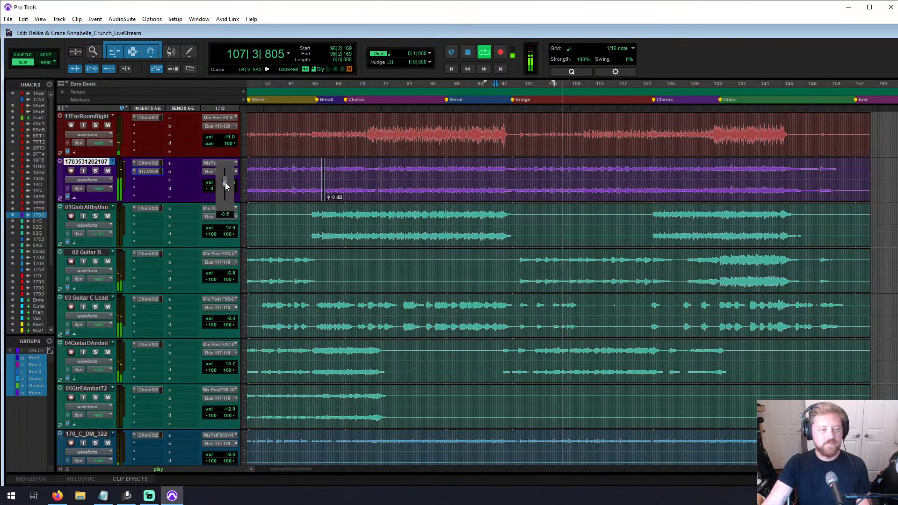
drag(226, 186, 226, 188)
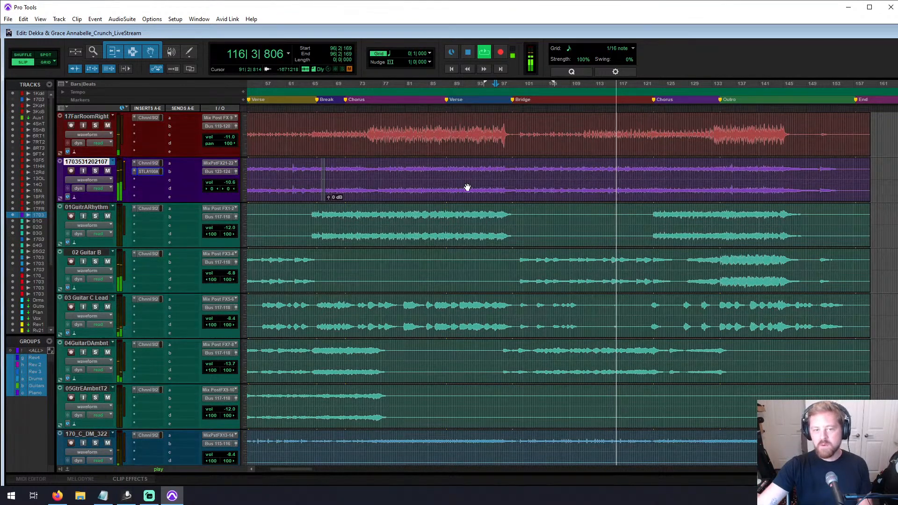
Step: Audition the purple track around bar 115, add a marker named "bass note" at 115|2|821, and close the TLA-100A window
click(604, 165)
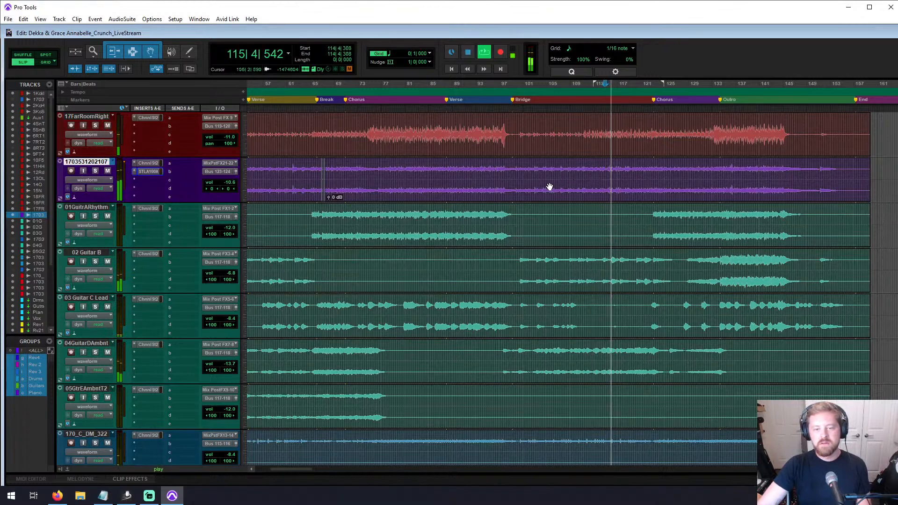
key(space)
click(608, 169)
click(608, 167)
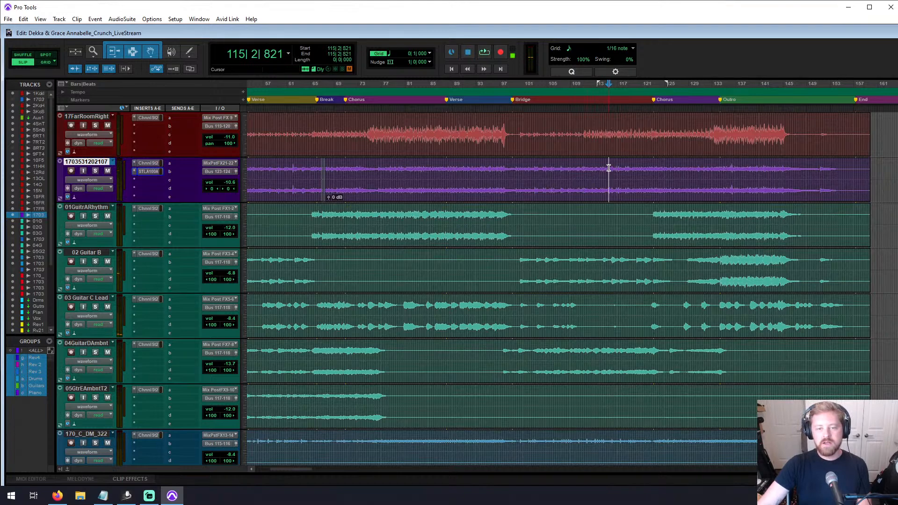
key(KP_Enter)
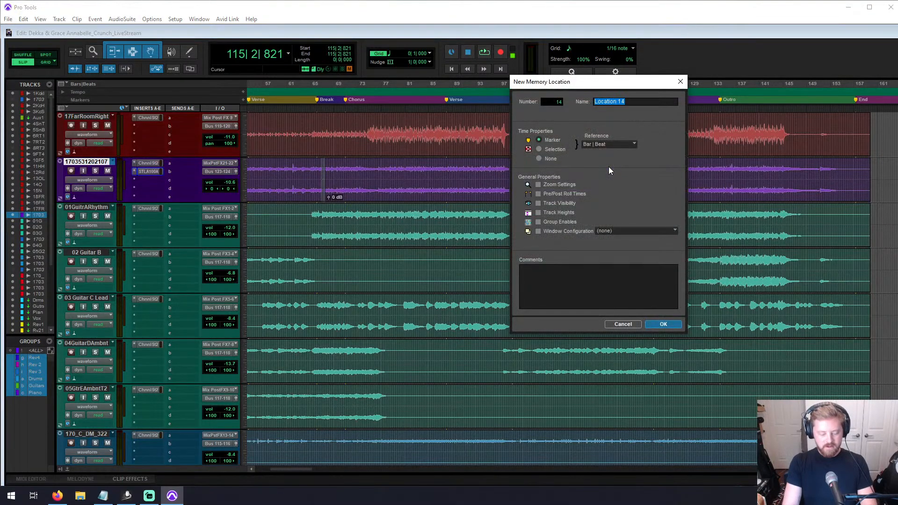
text(bass n)
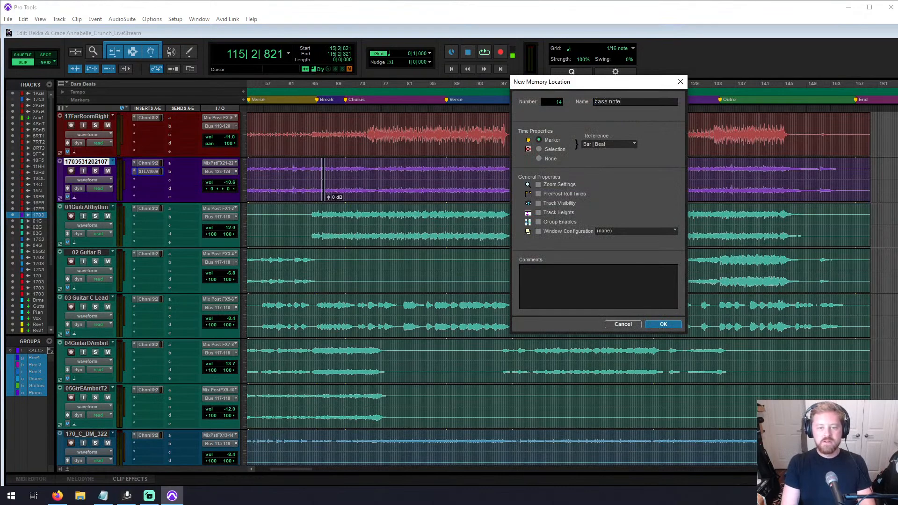
text(ote)
key(Return)
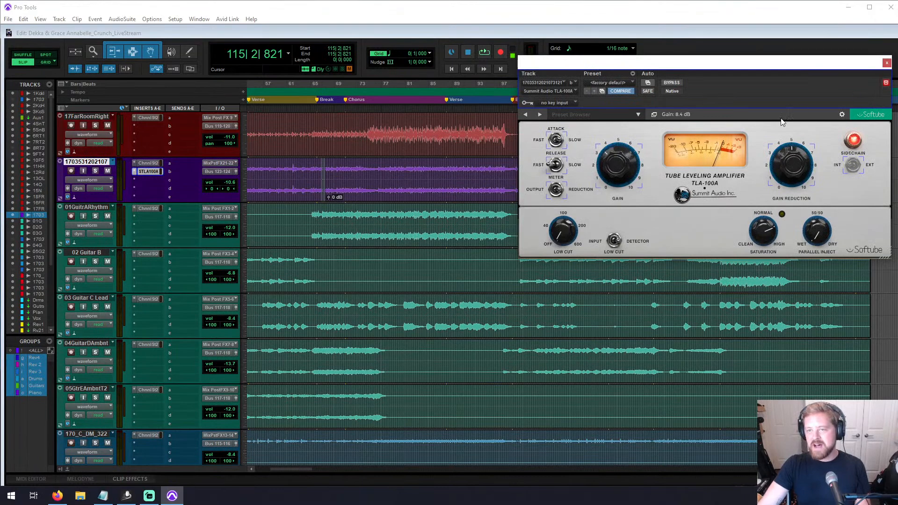
key(ctrl+w)
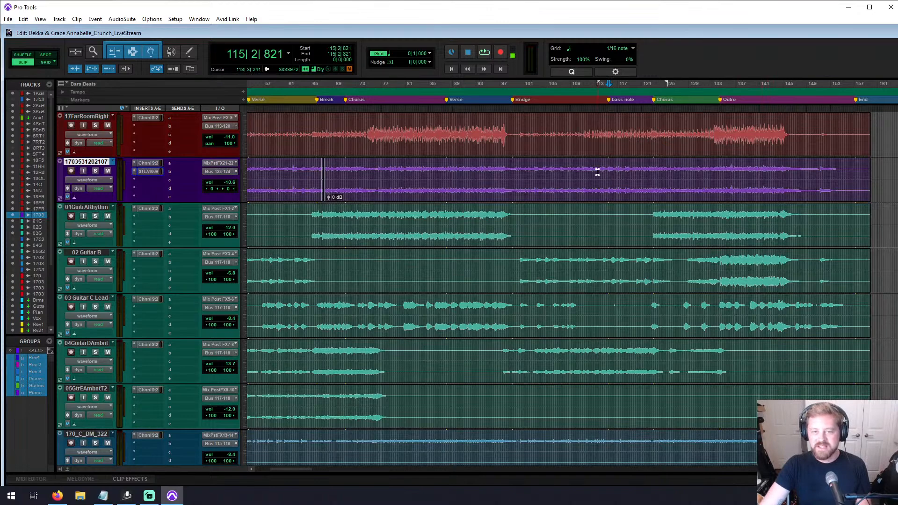
Step: Play the mix from the bass note marker and replay around bar 121 to pinpoint another bass note on the purple track
key(space)
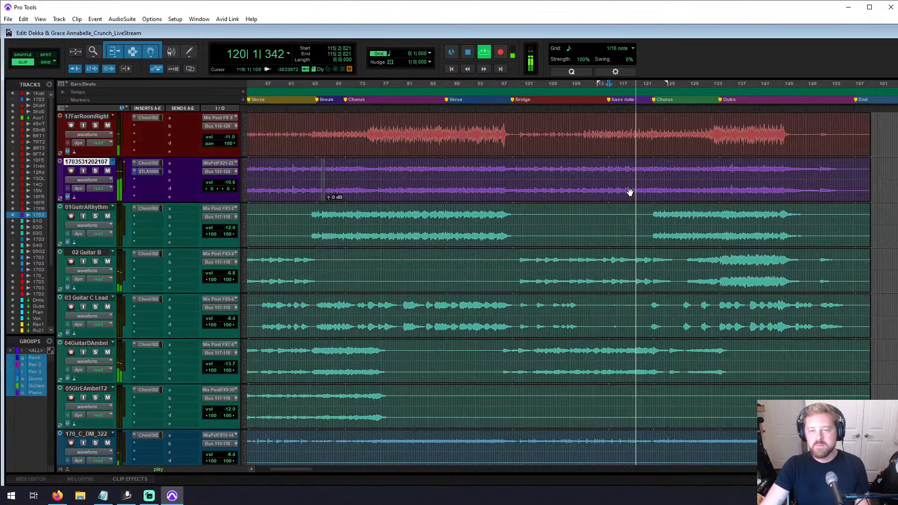
click(643, 170)
key(space)
key(t)
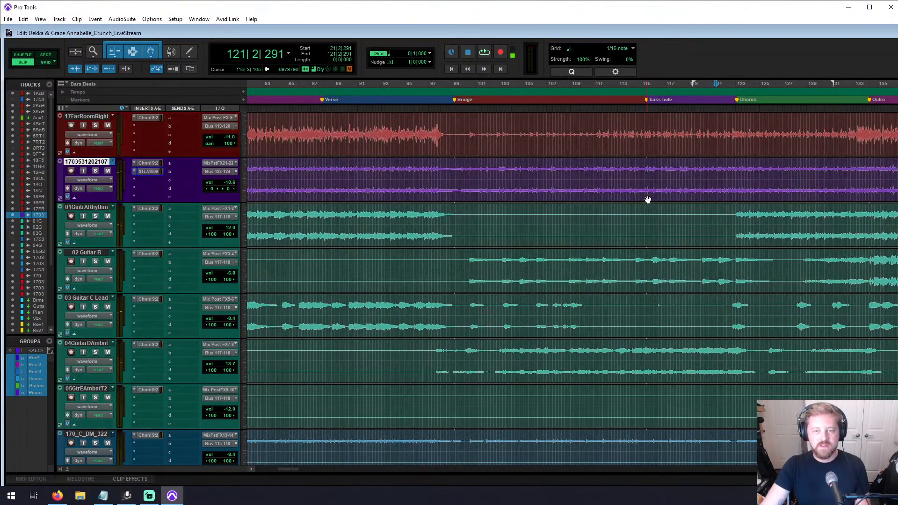
key(t)
key(space)
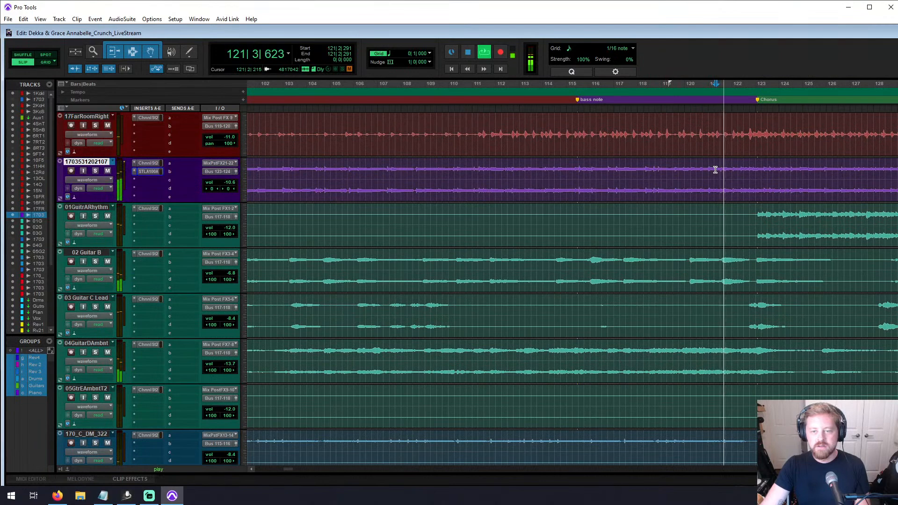
key(space)
click(709, 170)
key(space)
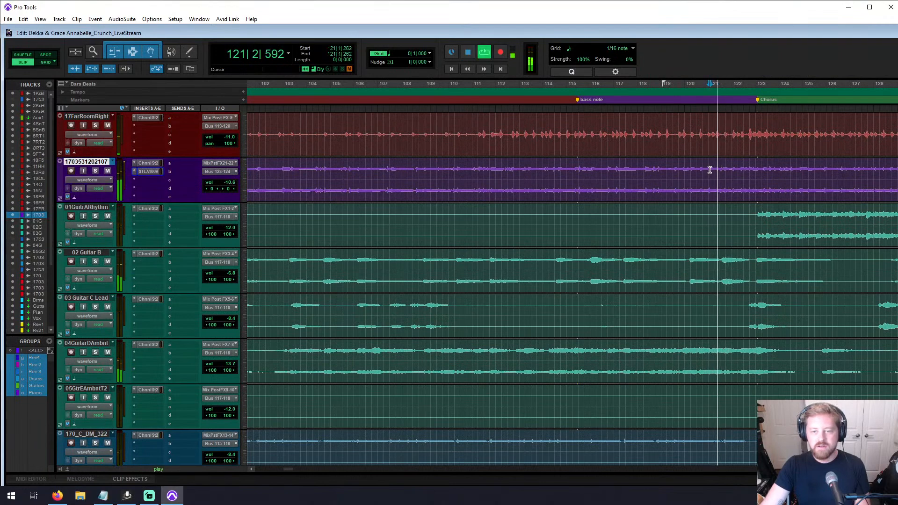
key(space)
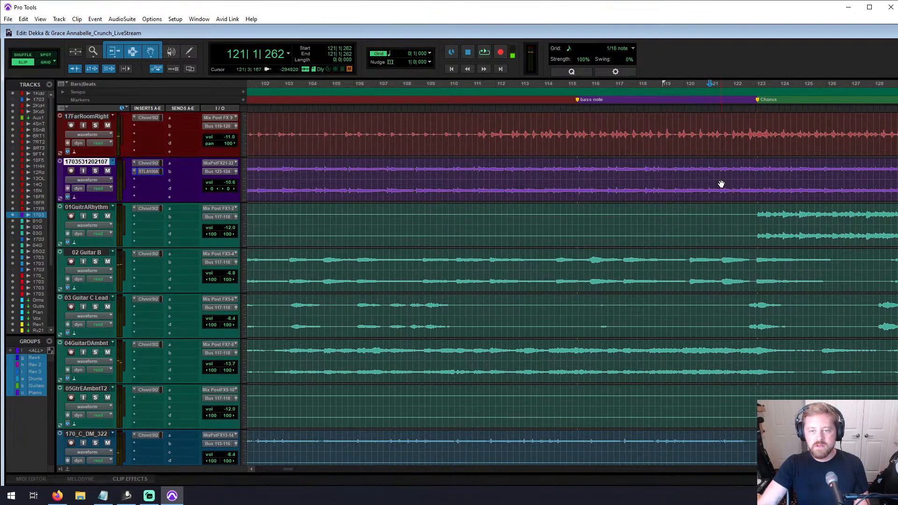
Step: Add a second marker named "bass note" at 121|3|091, just before the Chorus
click(720, 166)
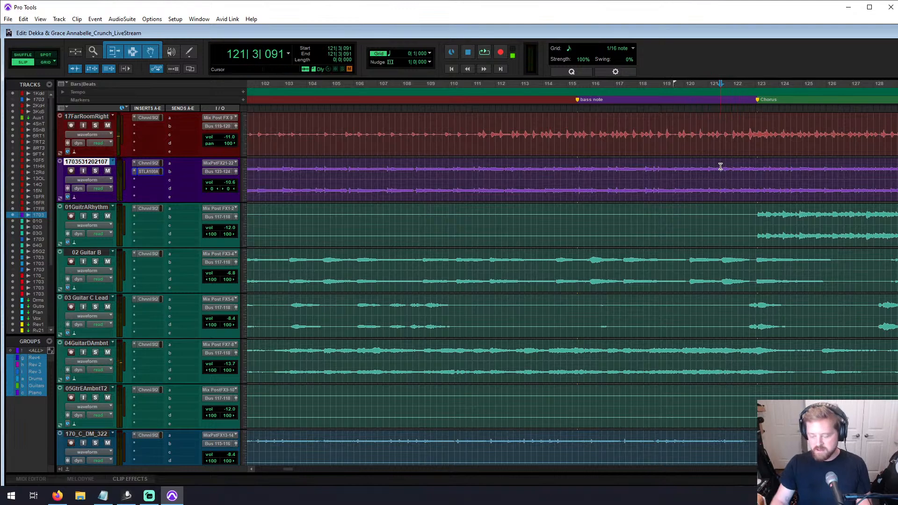
key(KP_Enter)
text(bass note)
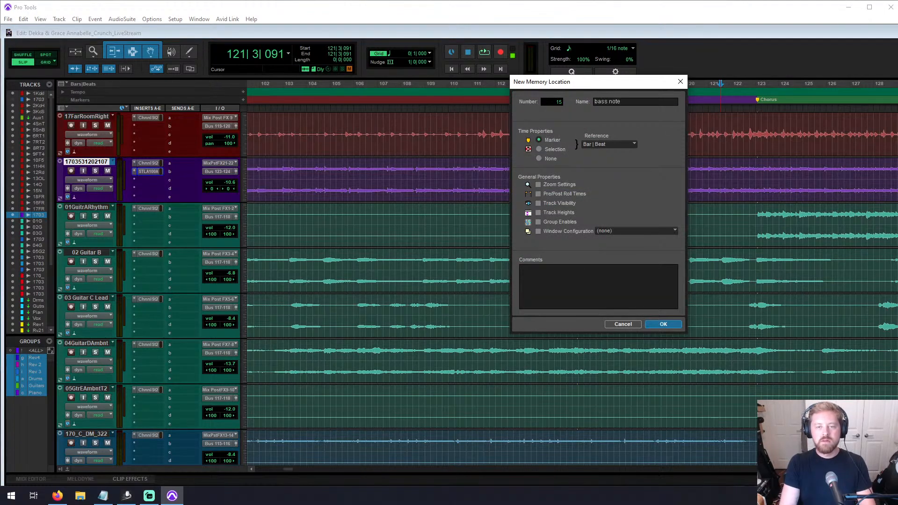
key(Return)
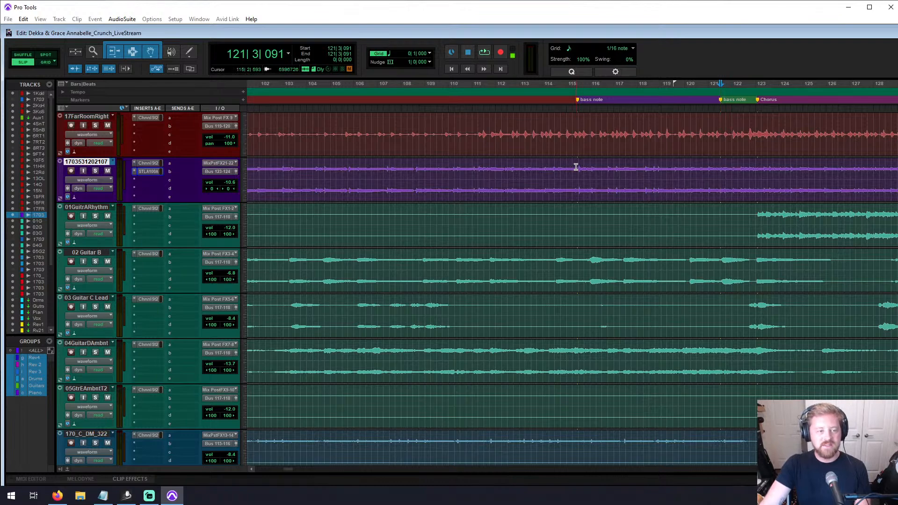
Step: Audition the mix from bar 113, leading into the first bass note marker
key(ctrl+bracketleft)
key(ctrl+bracketleft)
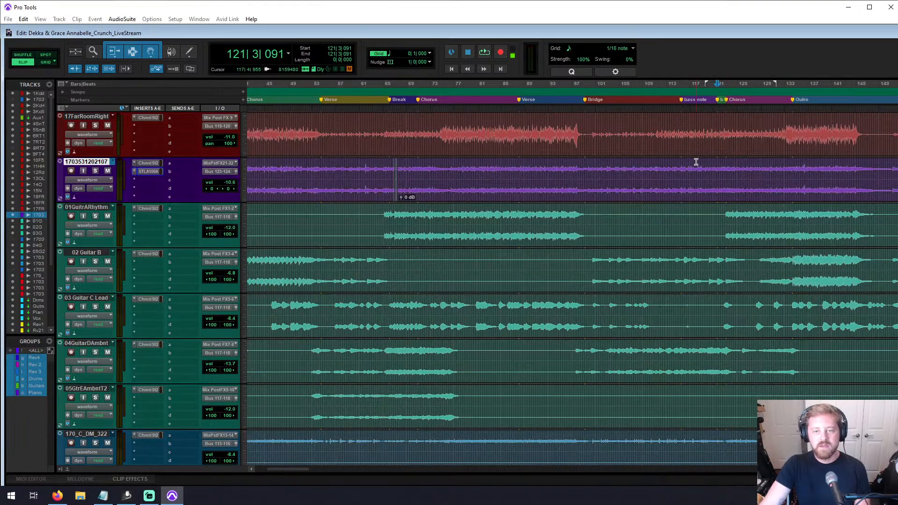
click(681, 162)
click(672, 167)
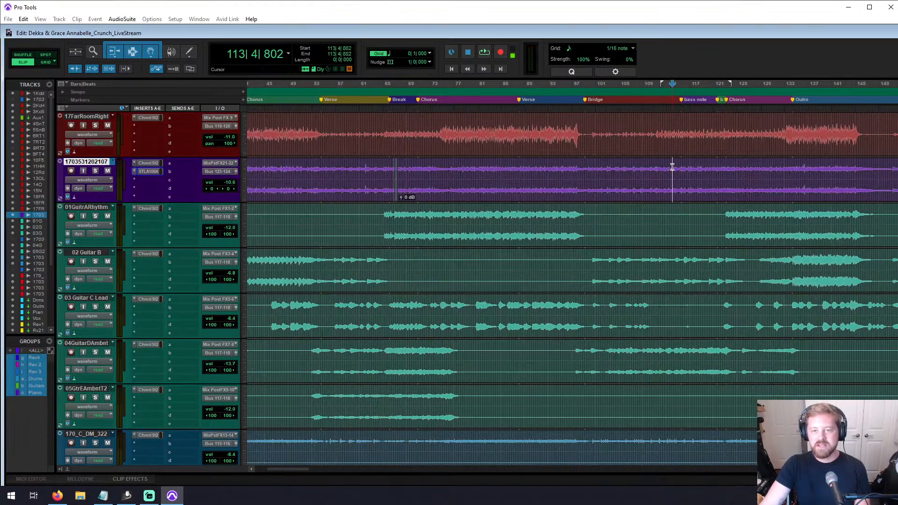
key(space)
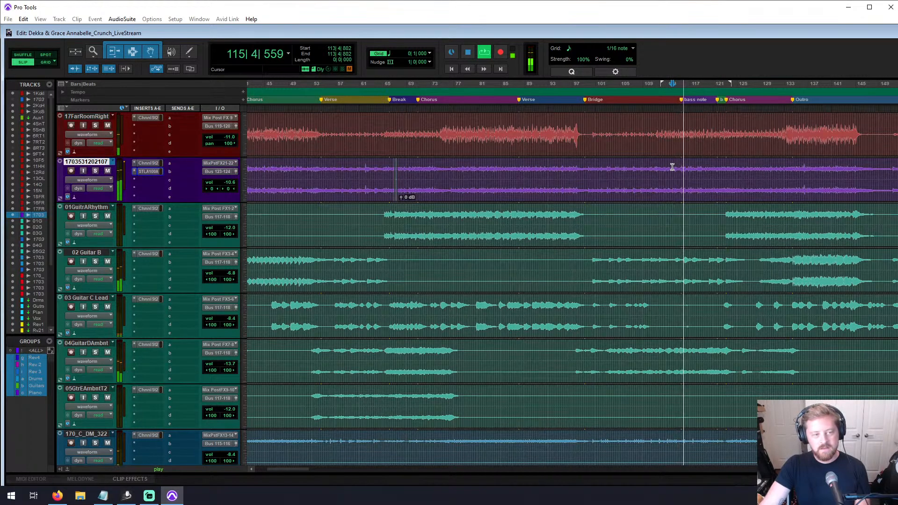
Step: Play the mix from bar 96, lower the purple track's volume to -12.6 dB, and stop playback after auditioning the Bridge
click(566, 169)
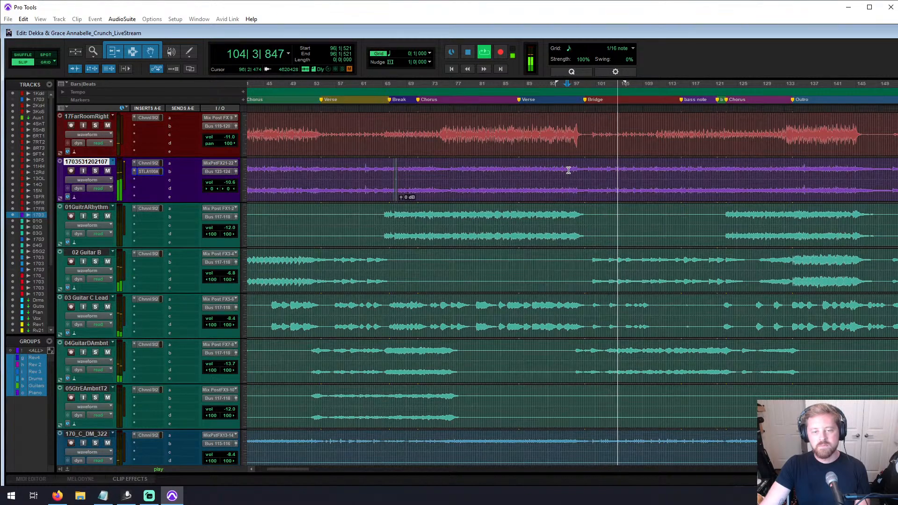
click(228, 183)
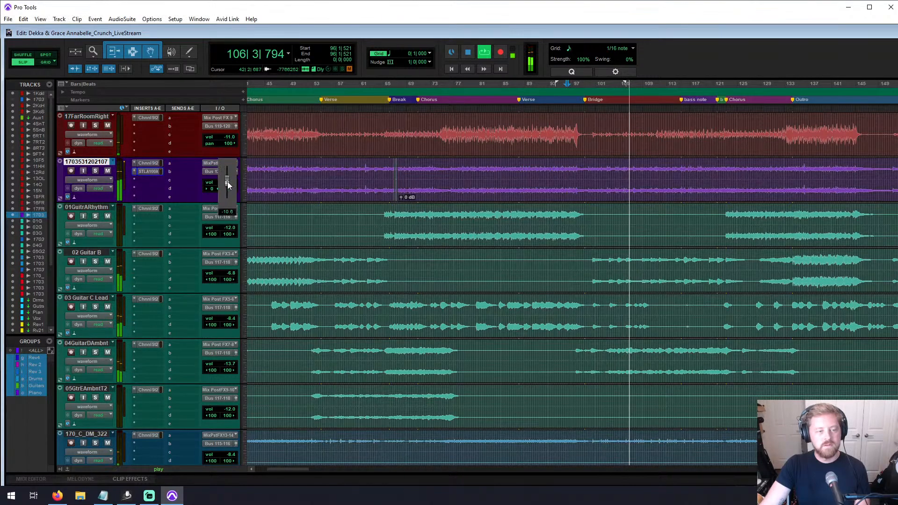
drag(227, 183, 227, 183)
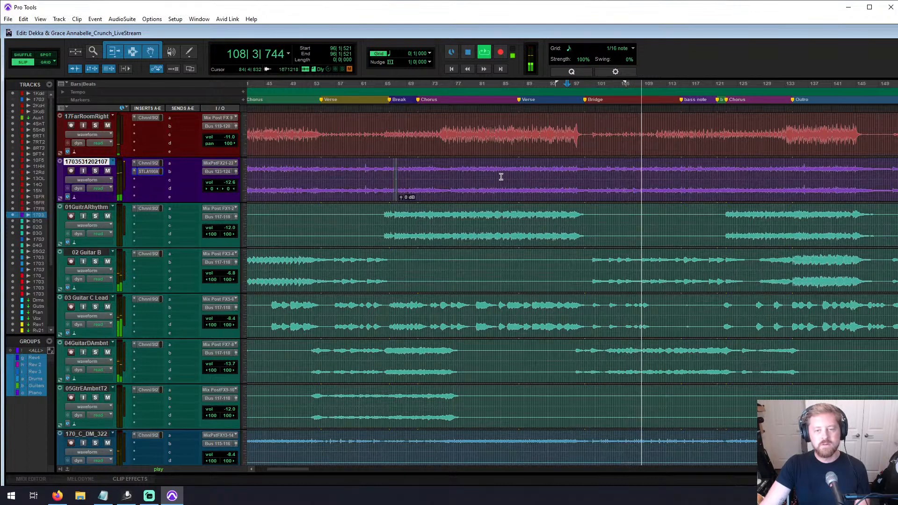
key(space)
key(space)
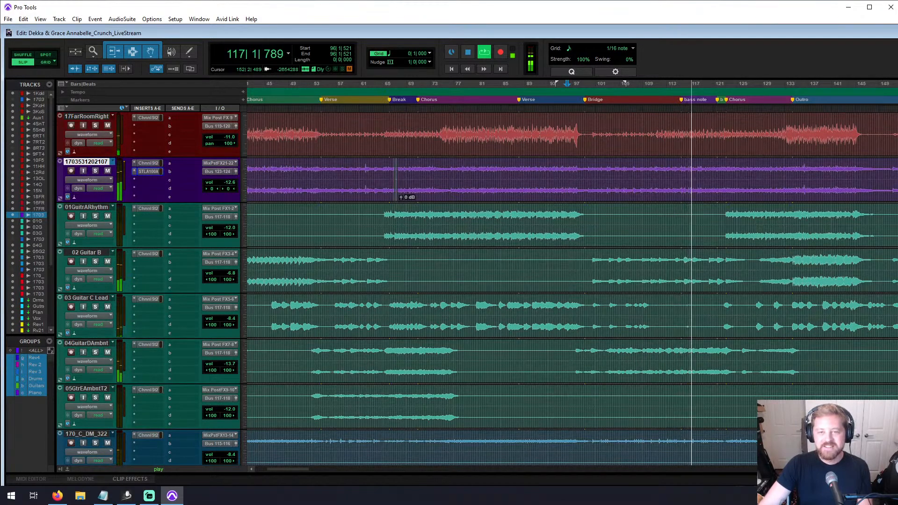
key(space)
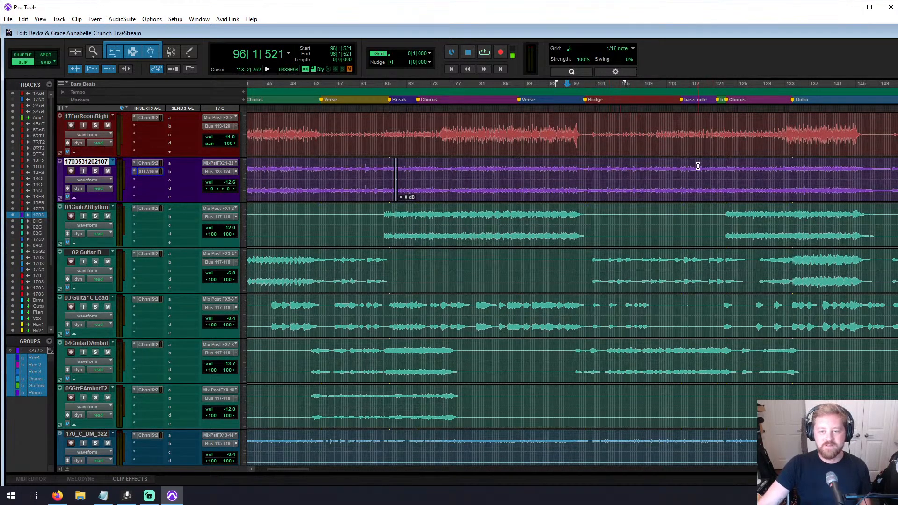
scroll(667, 220, down, 1)
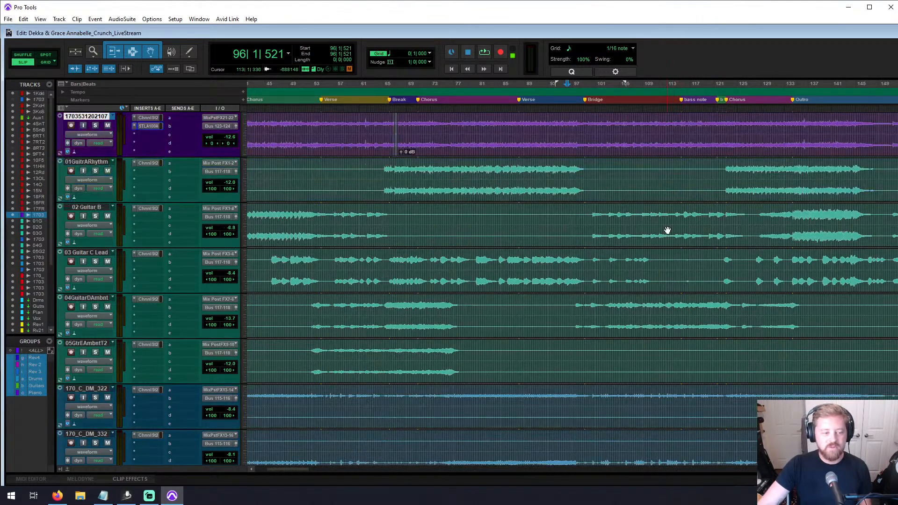